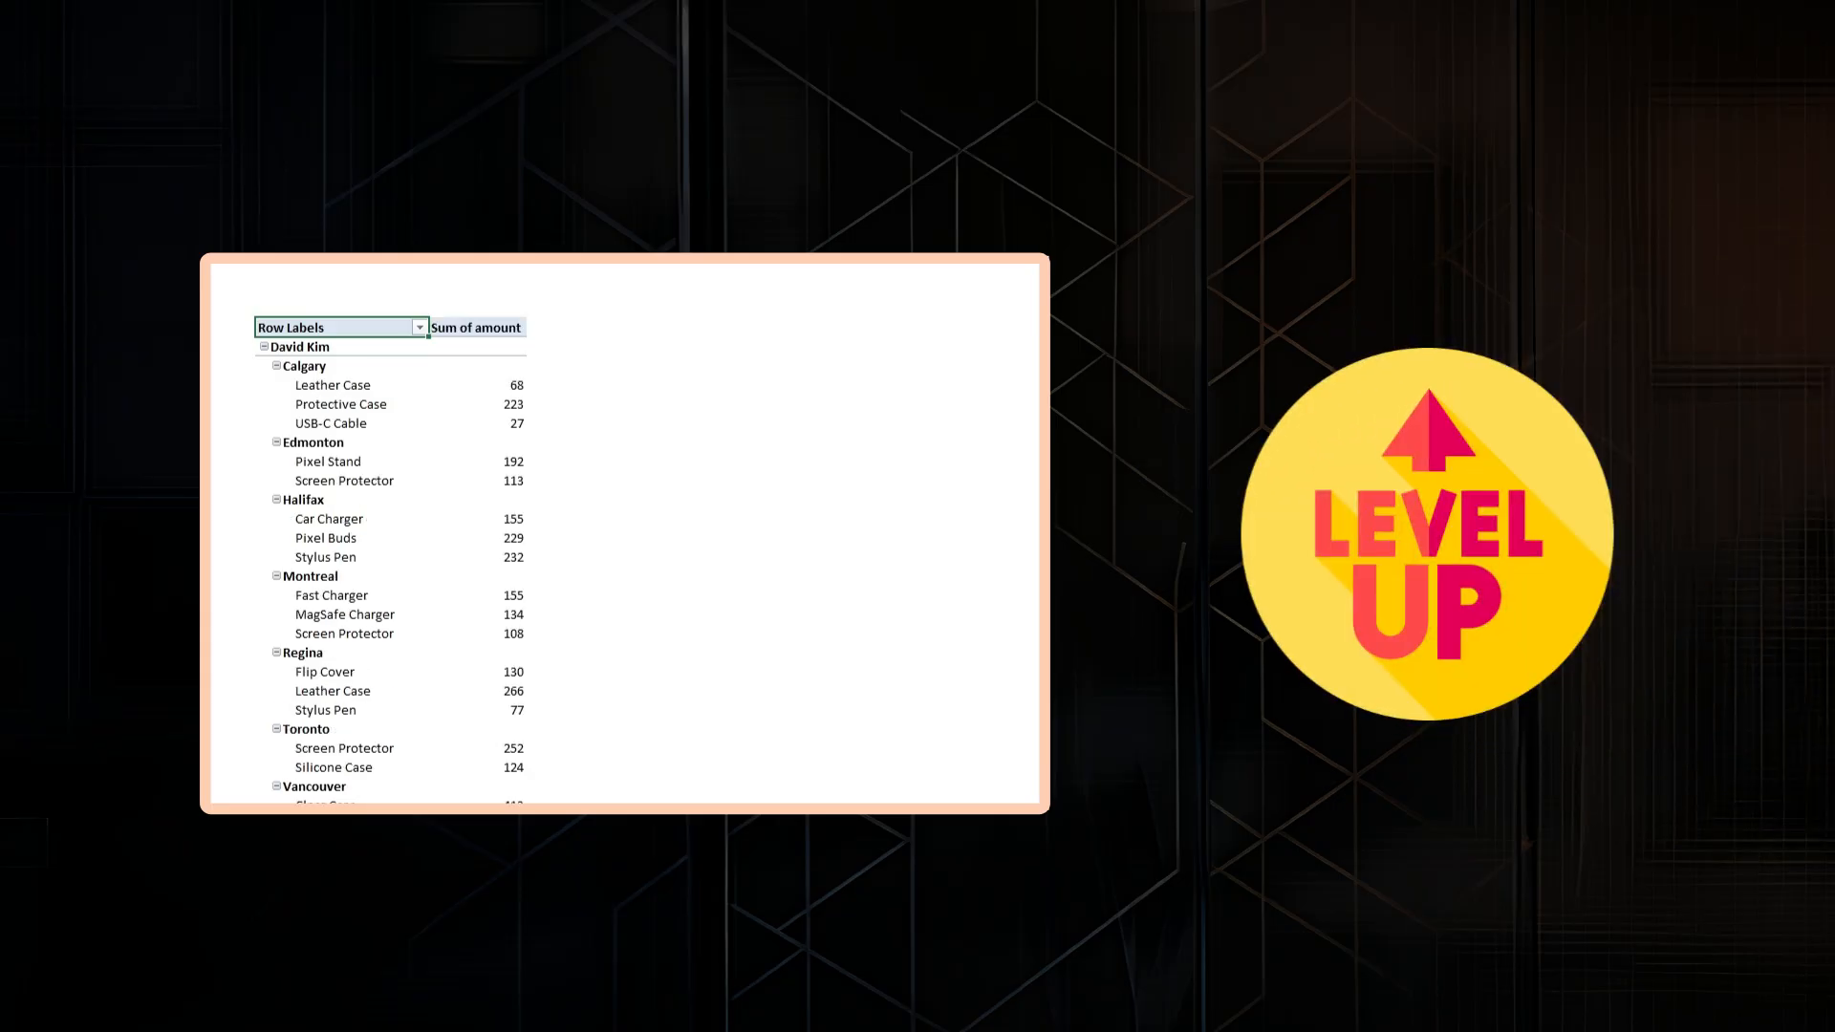
left_click(755, 483)
left_click(365, 328)
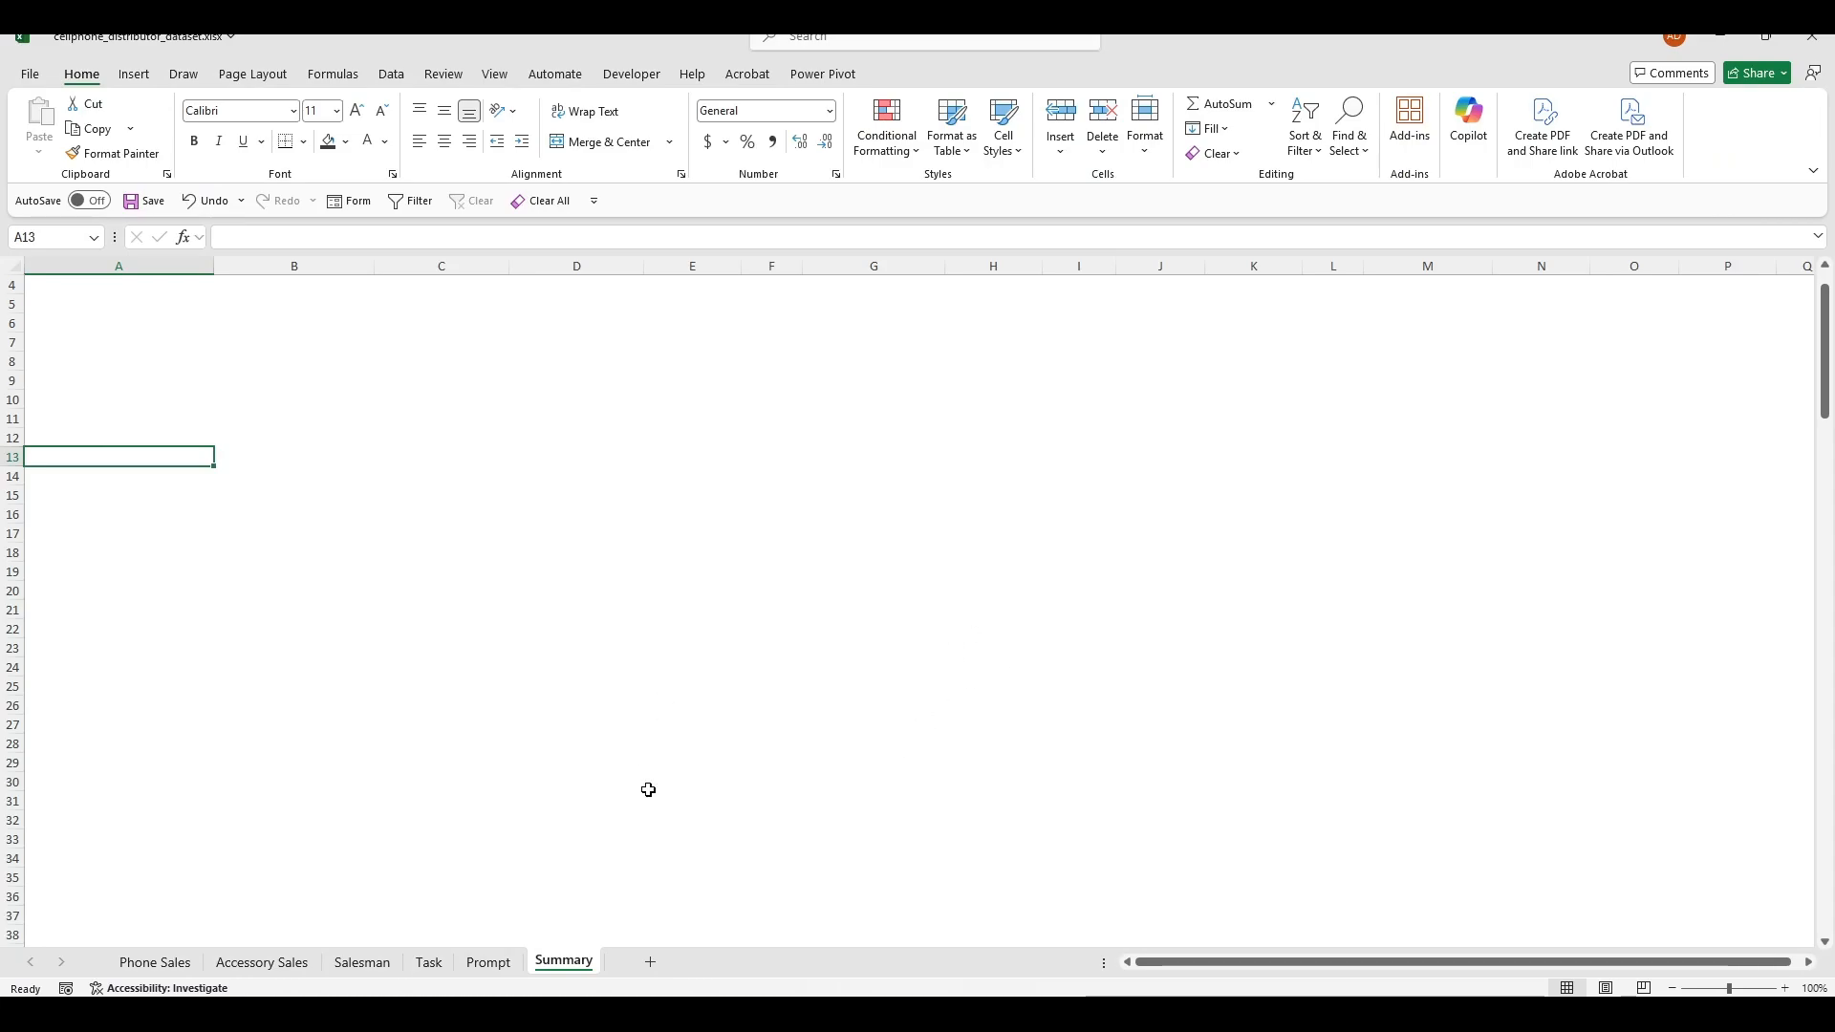
Step: Review the monthly tasks and lookup tables on the Task sheet, plus the Salesman, Accessory Sales and Phone Sales tables
left_click(422, 963)
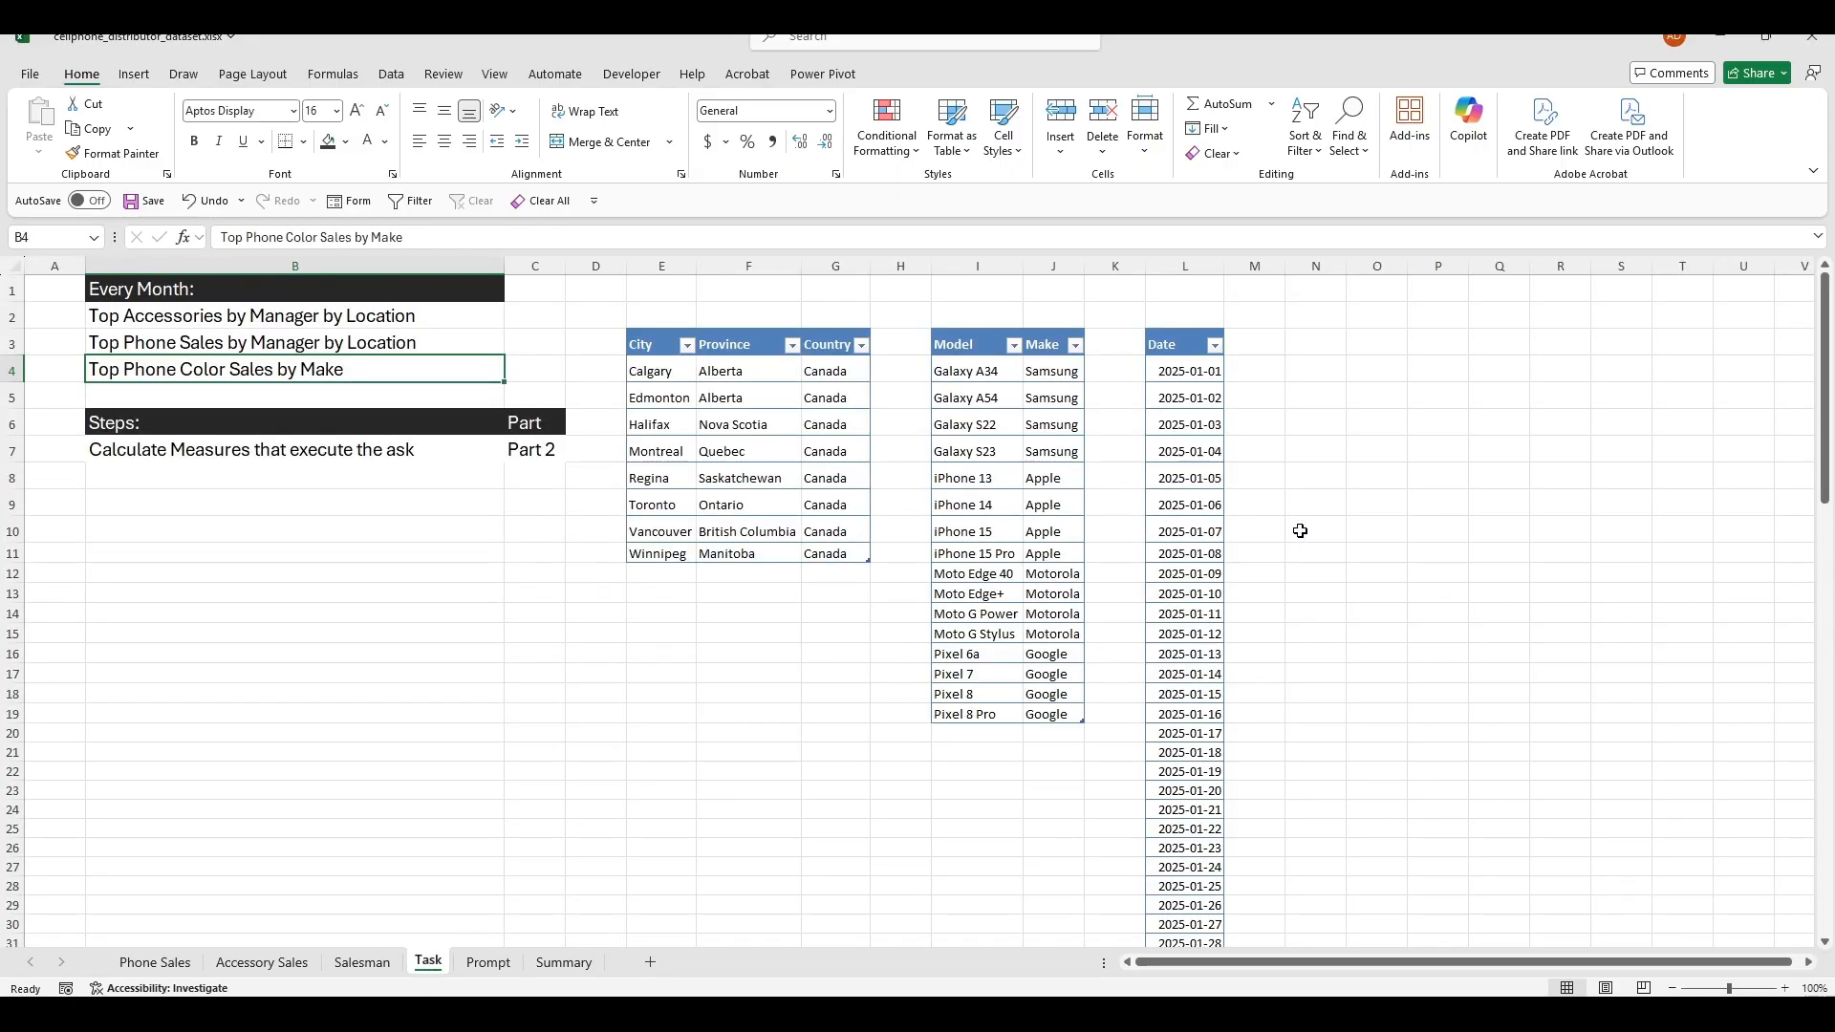
left_click(1299, 530)
left_click(1189, 478)
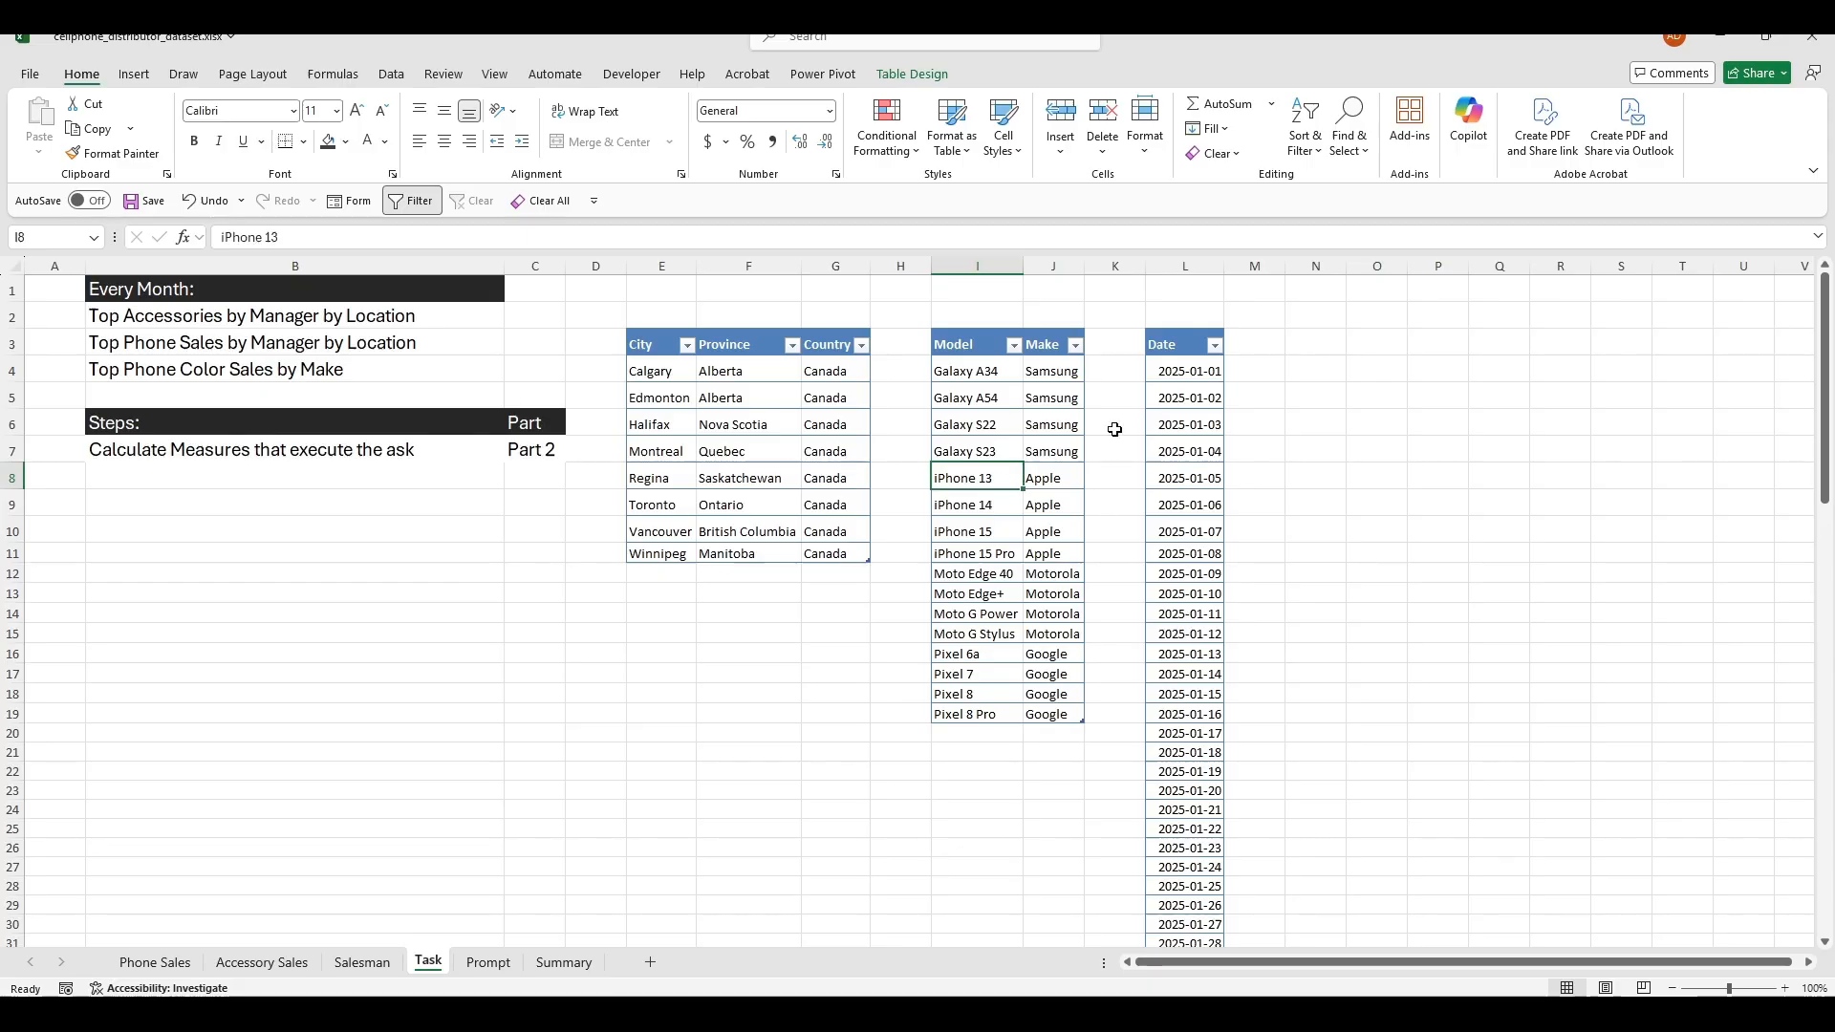
left_click(722, 481)
left_click(362, 962)
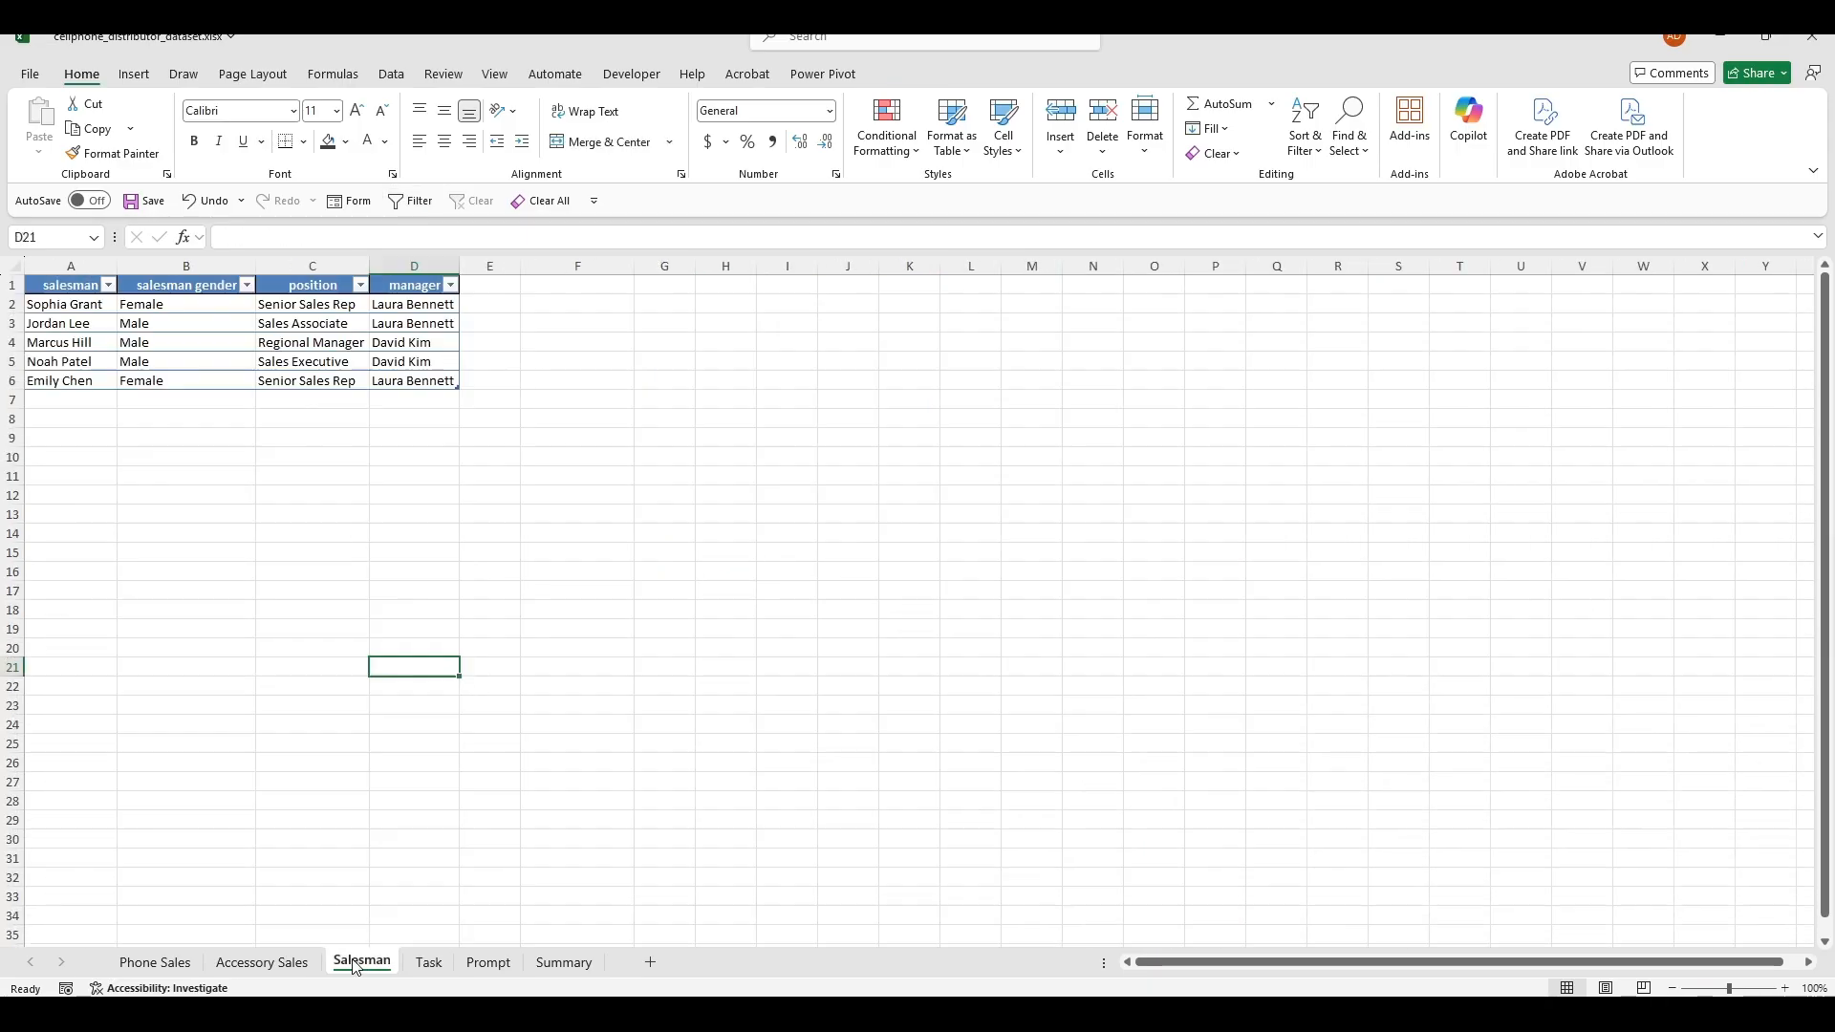
left_click(250, 323)
left_click(250, 359)
left_click(725, 647)
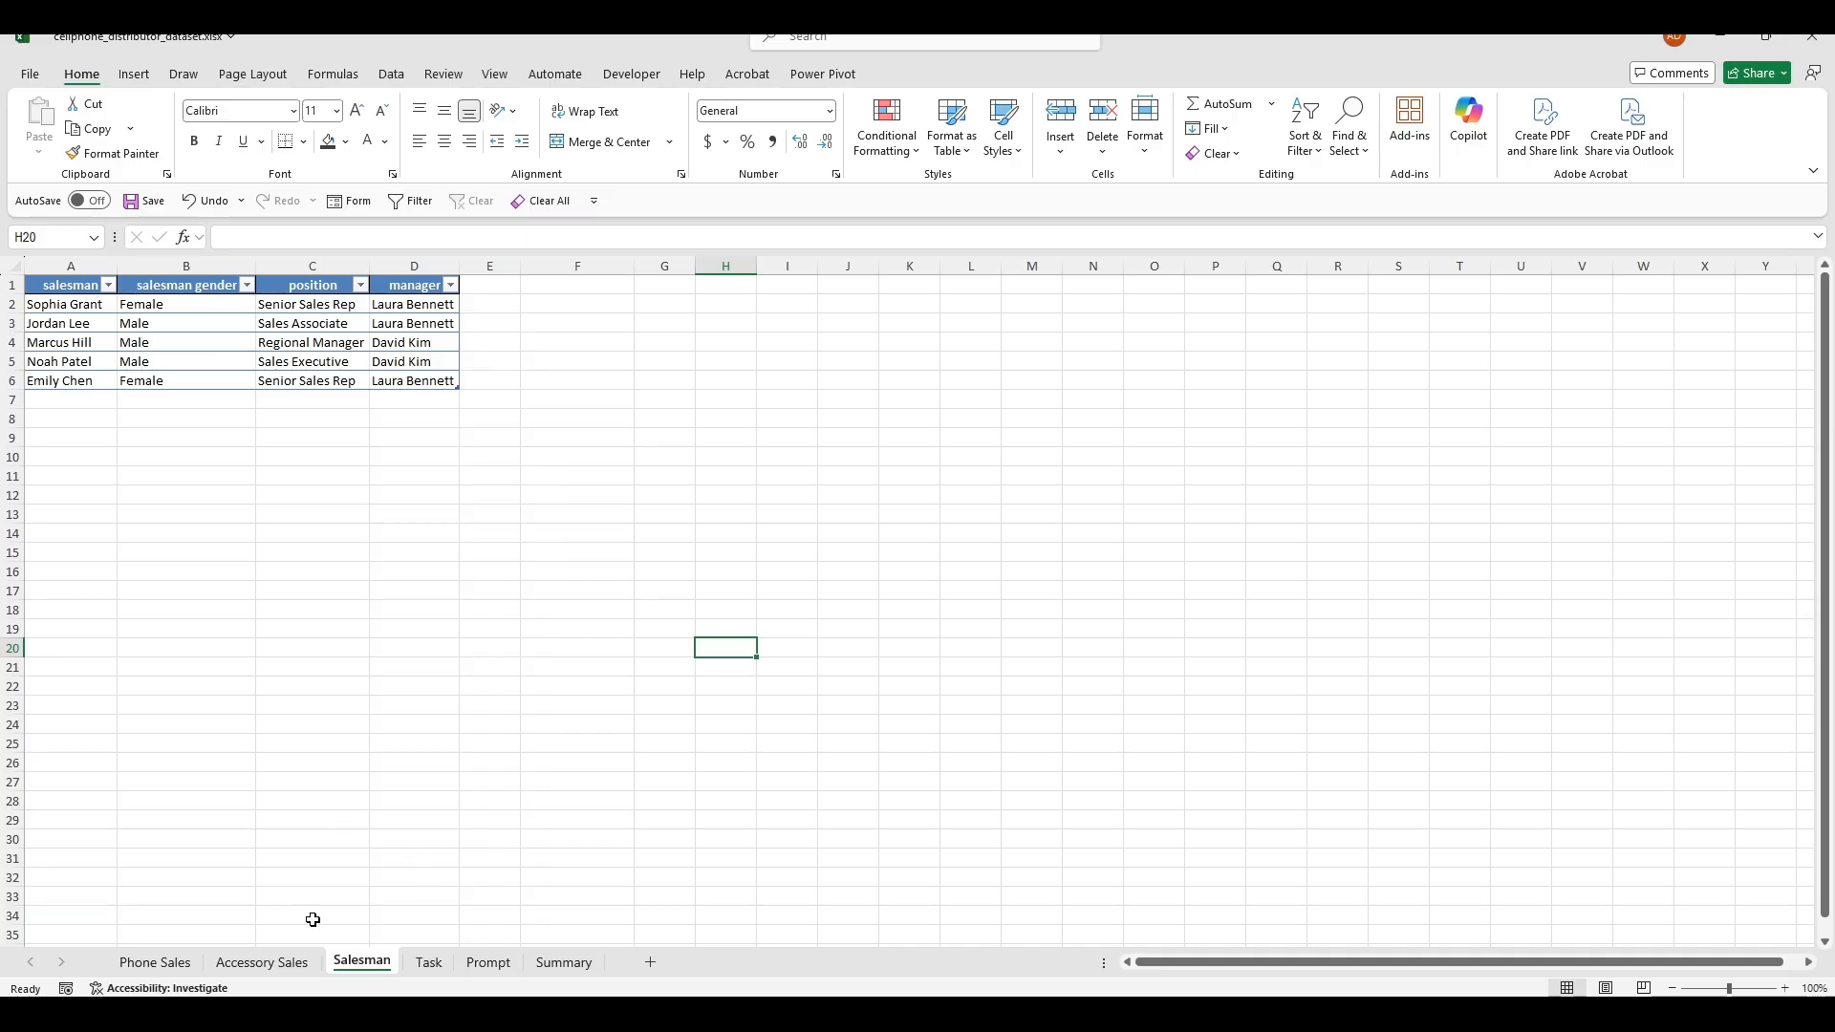
left_click(250, 963)
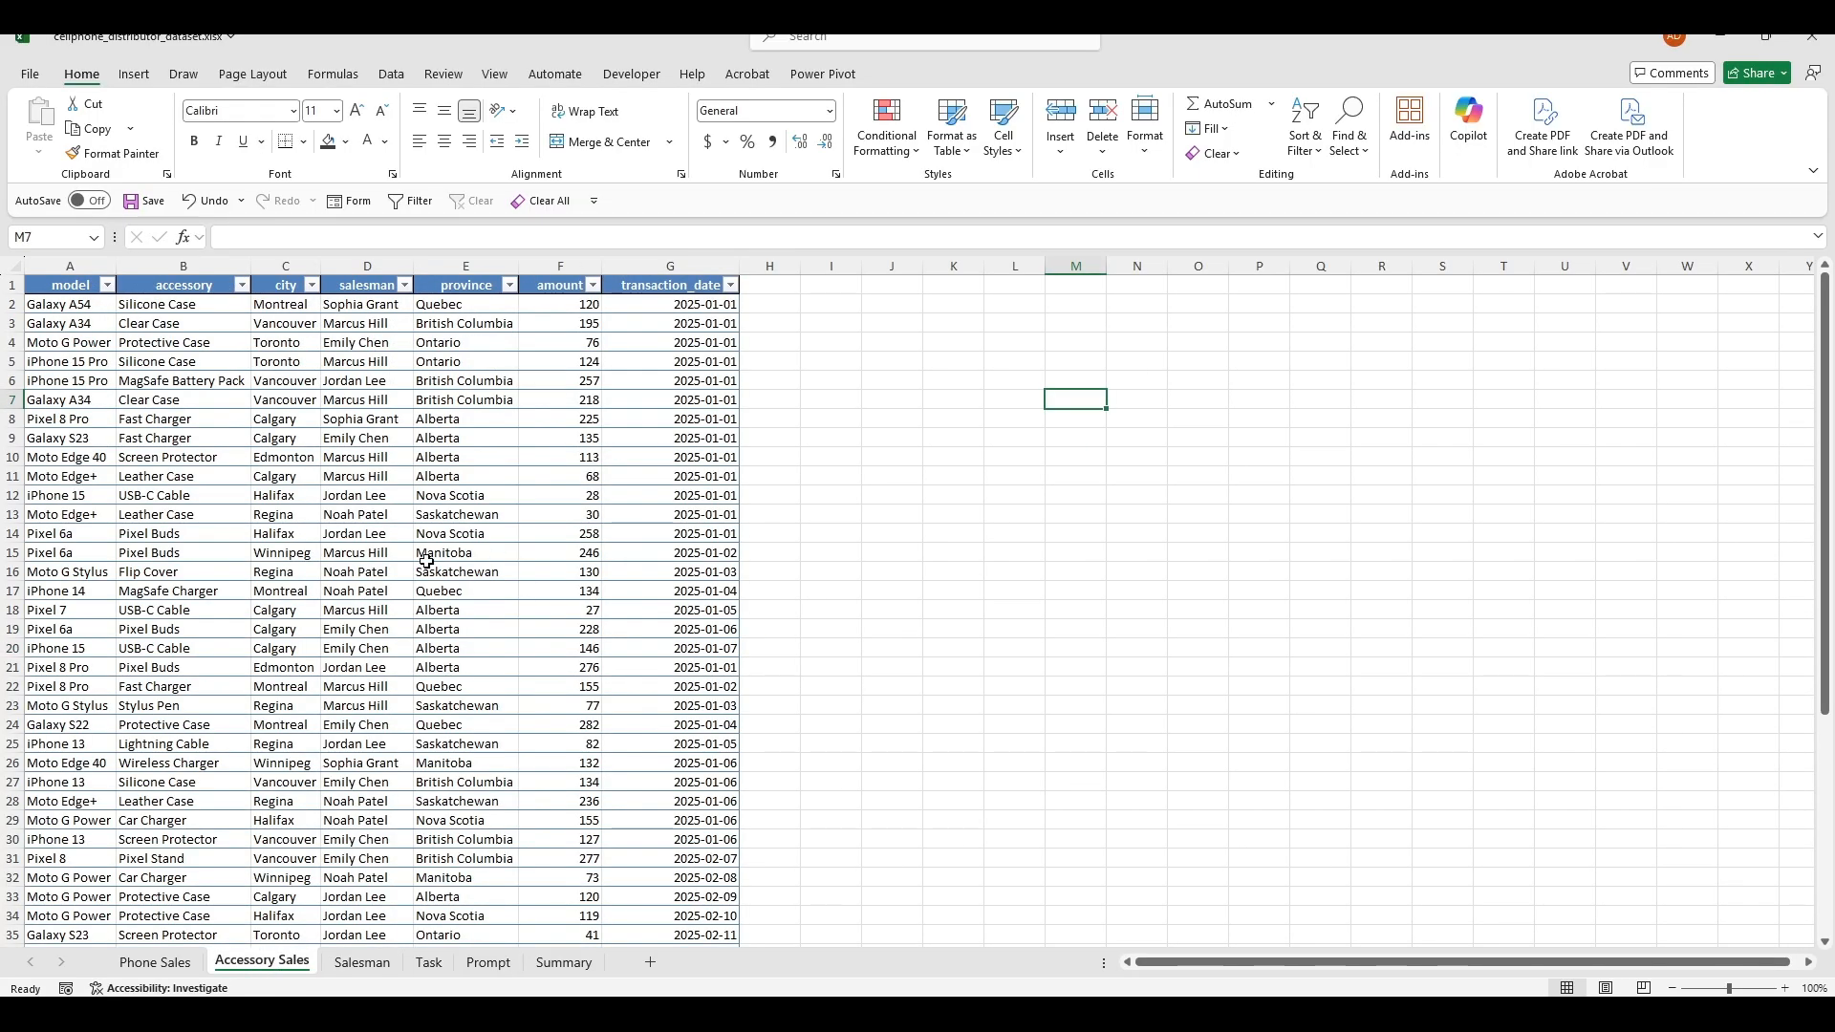
left_click(155, 963)
left_click(330, 667)
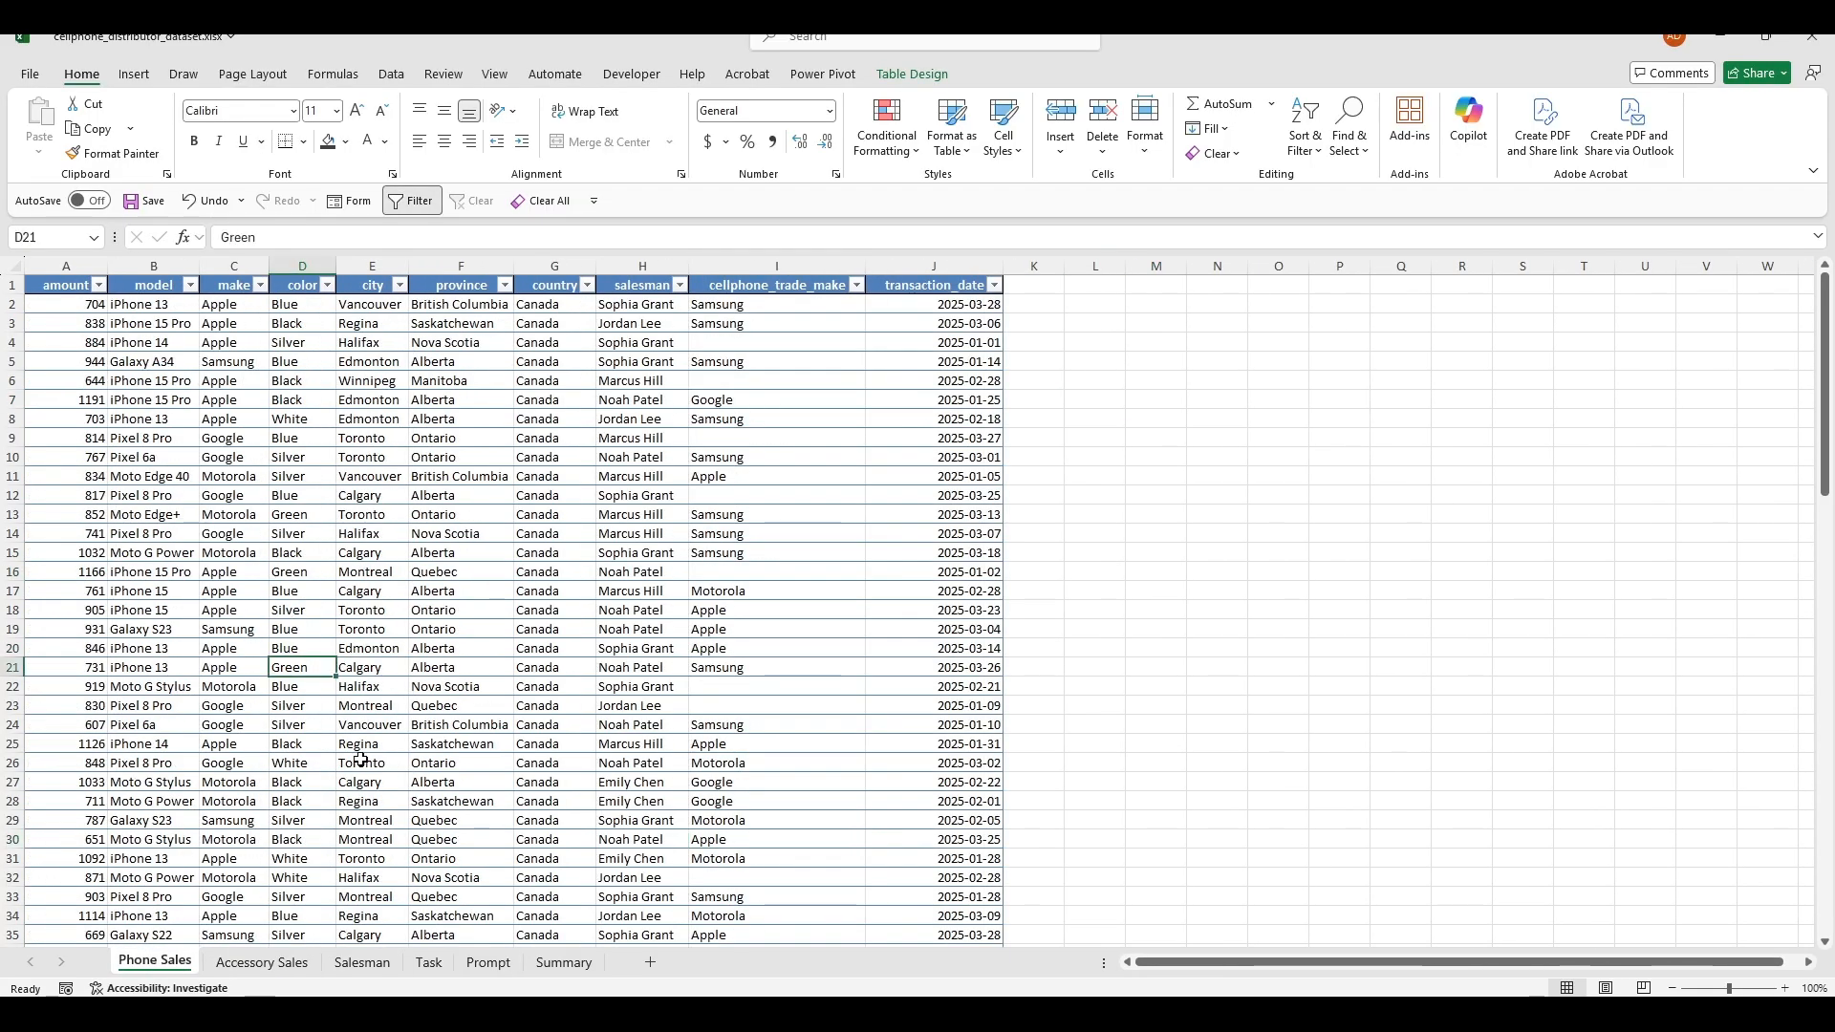
Step: Open the Power Pivot data model in Diagram View and move the PhoneSales table slightly away from the lookup tables
left_click(822, 74)
left_click(40, 124)
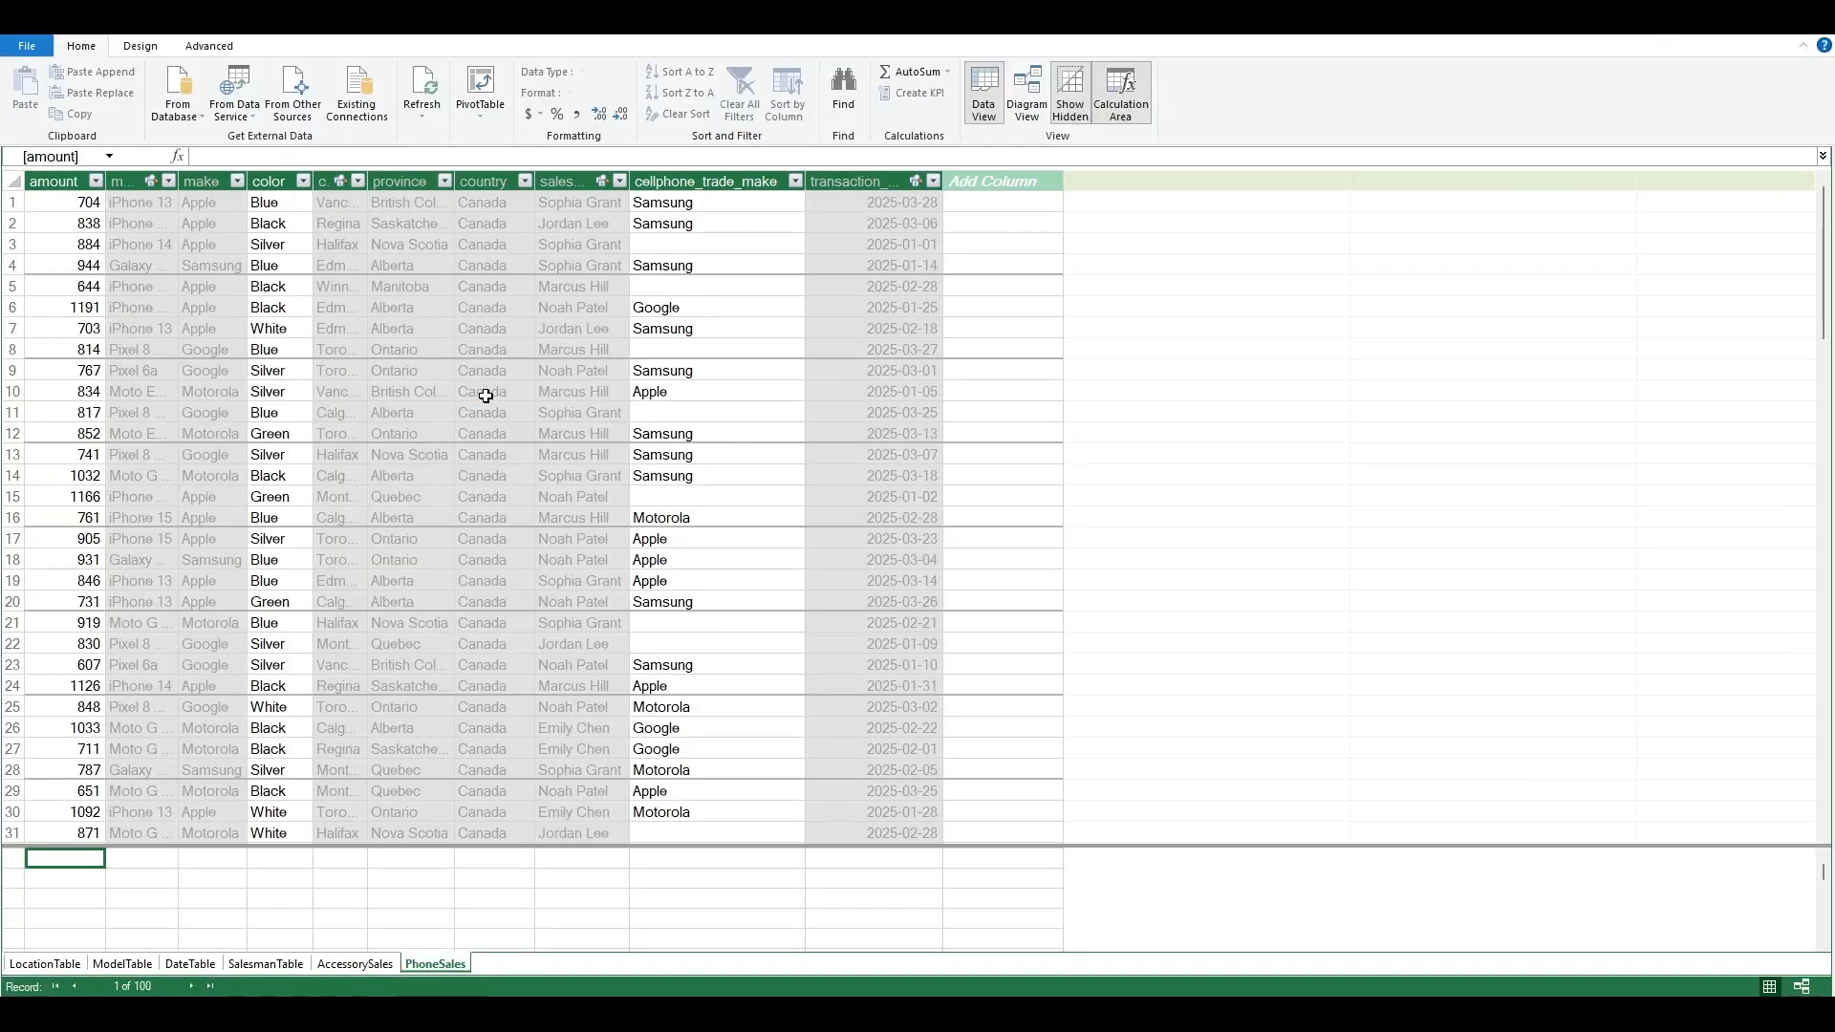
left_click(1026, 93)
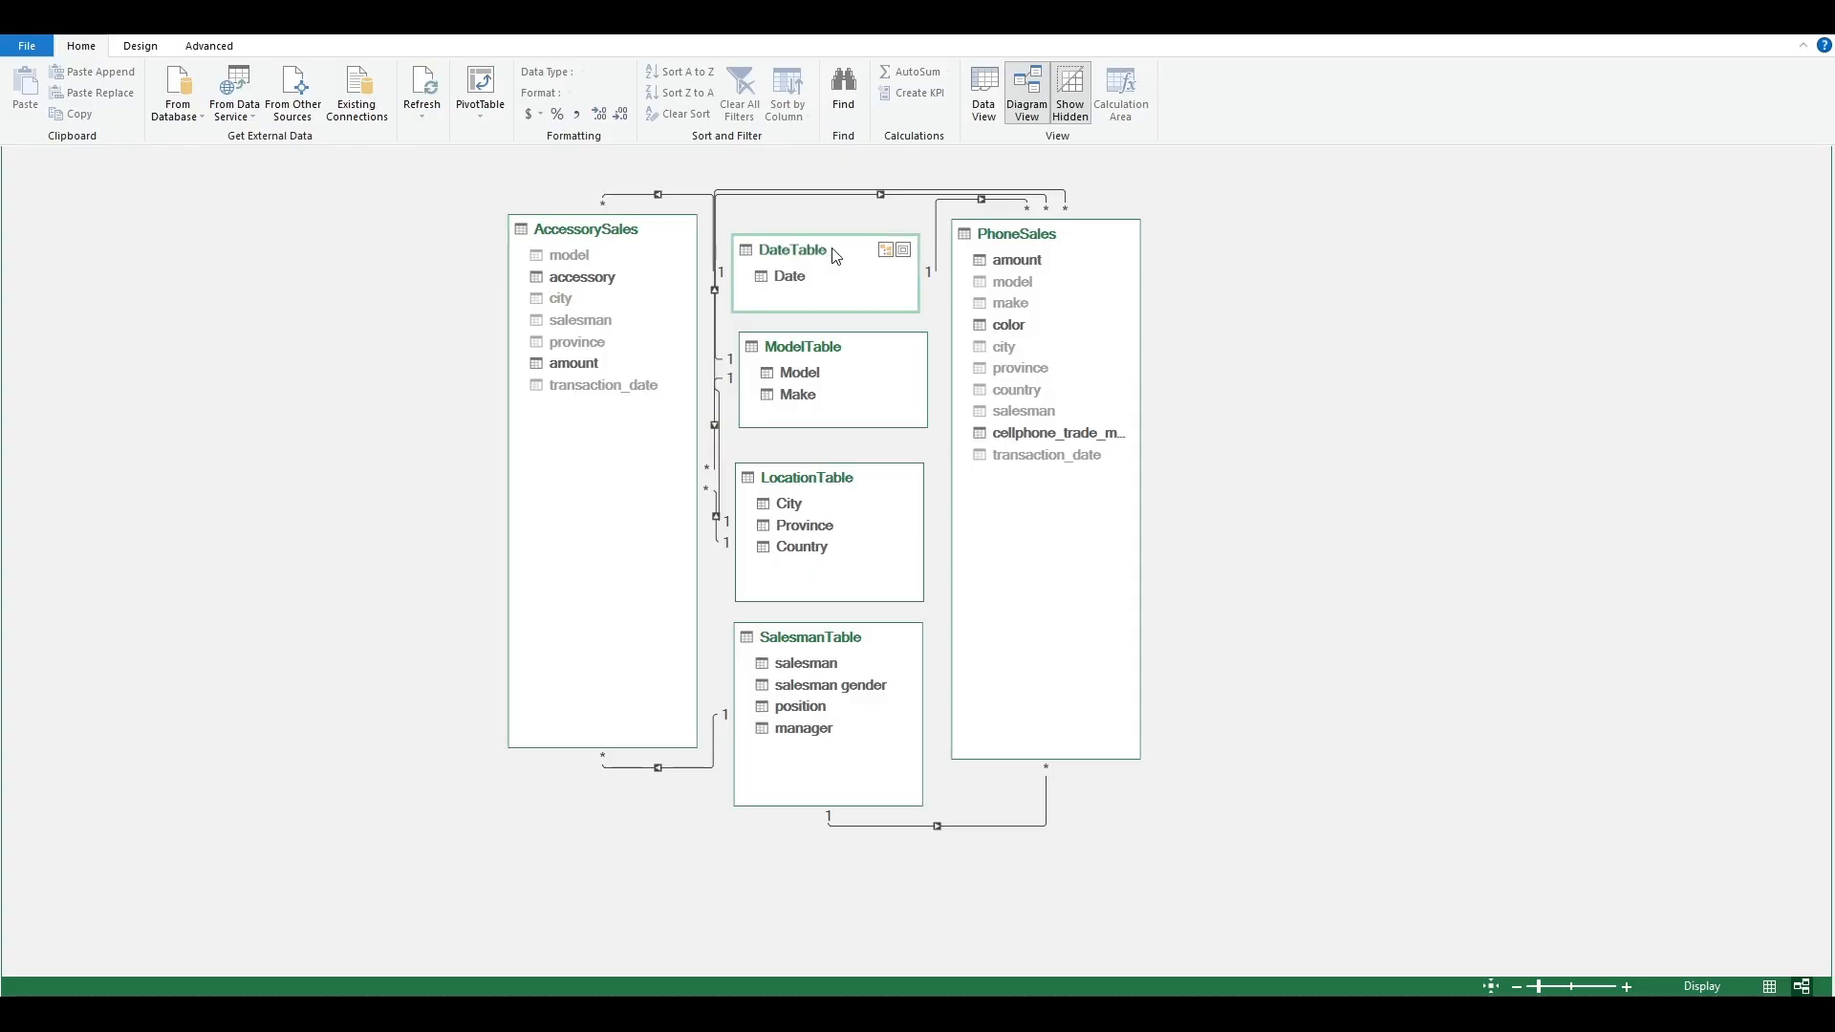
left_click_drag(992, 240, 1007, 244)
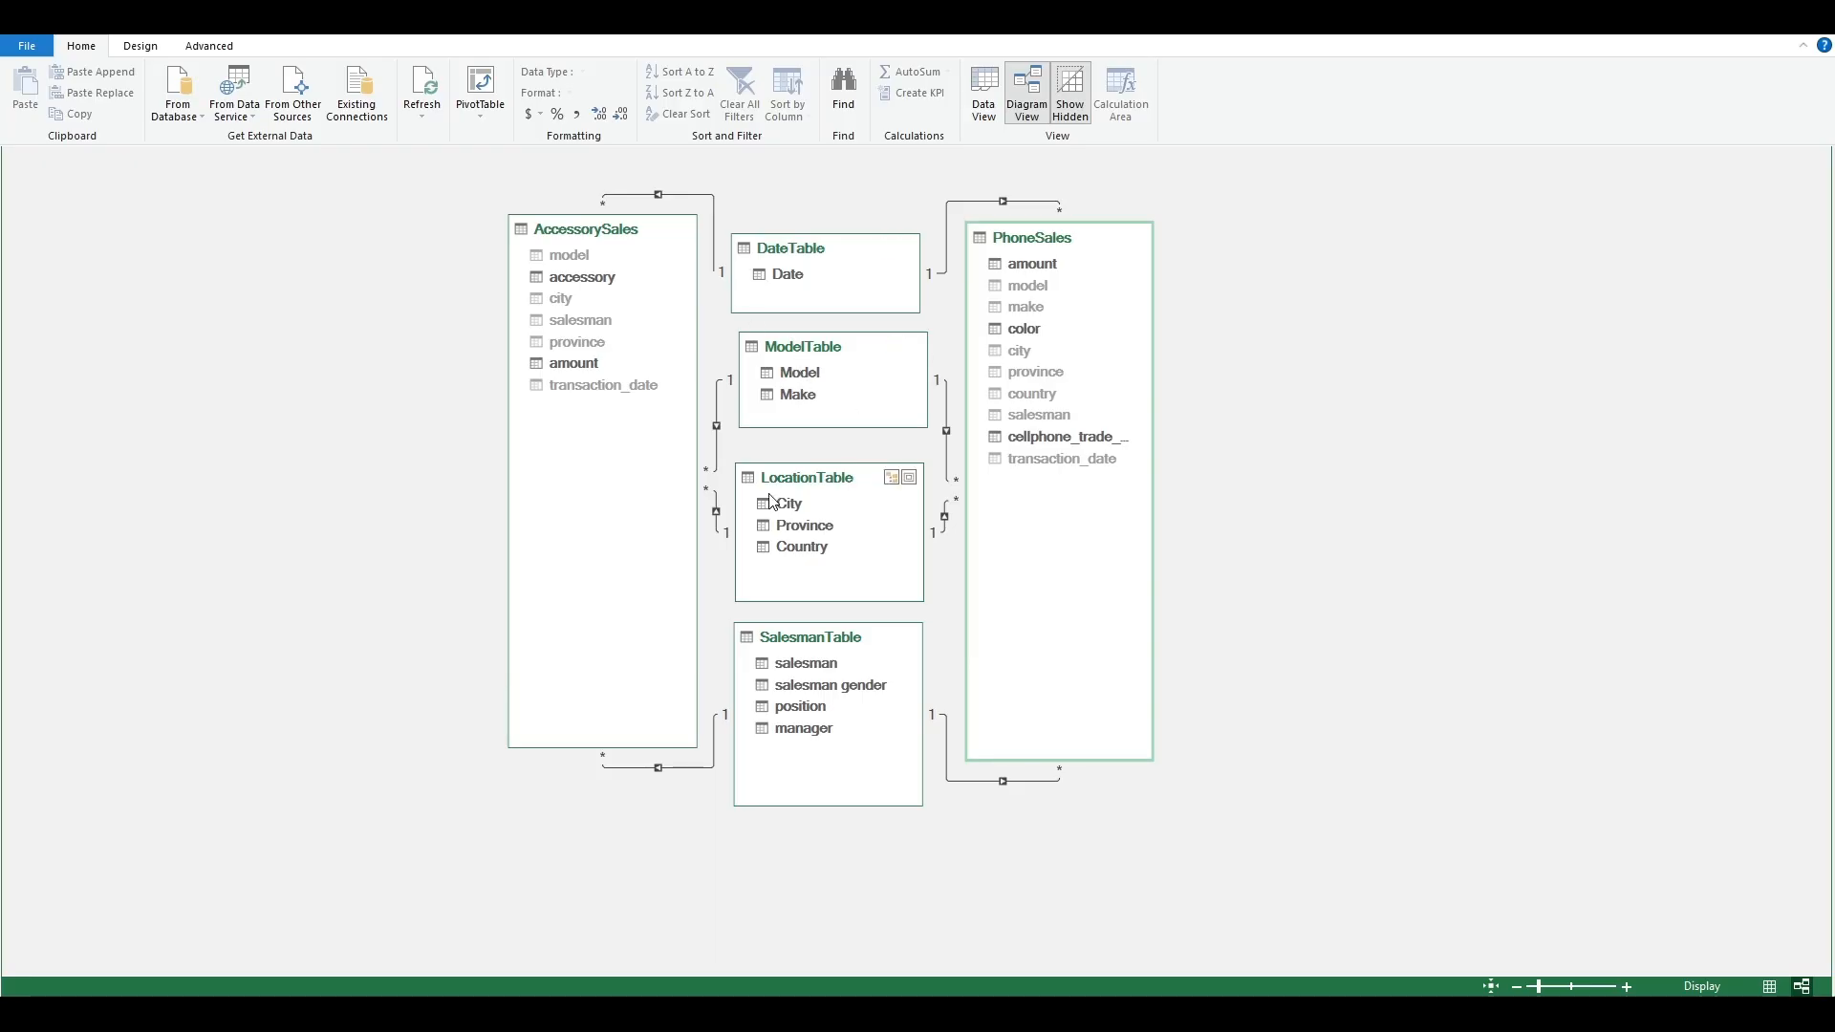
left_click(822, 646)
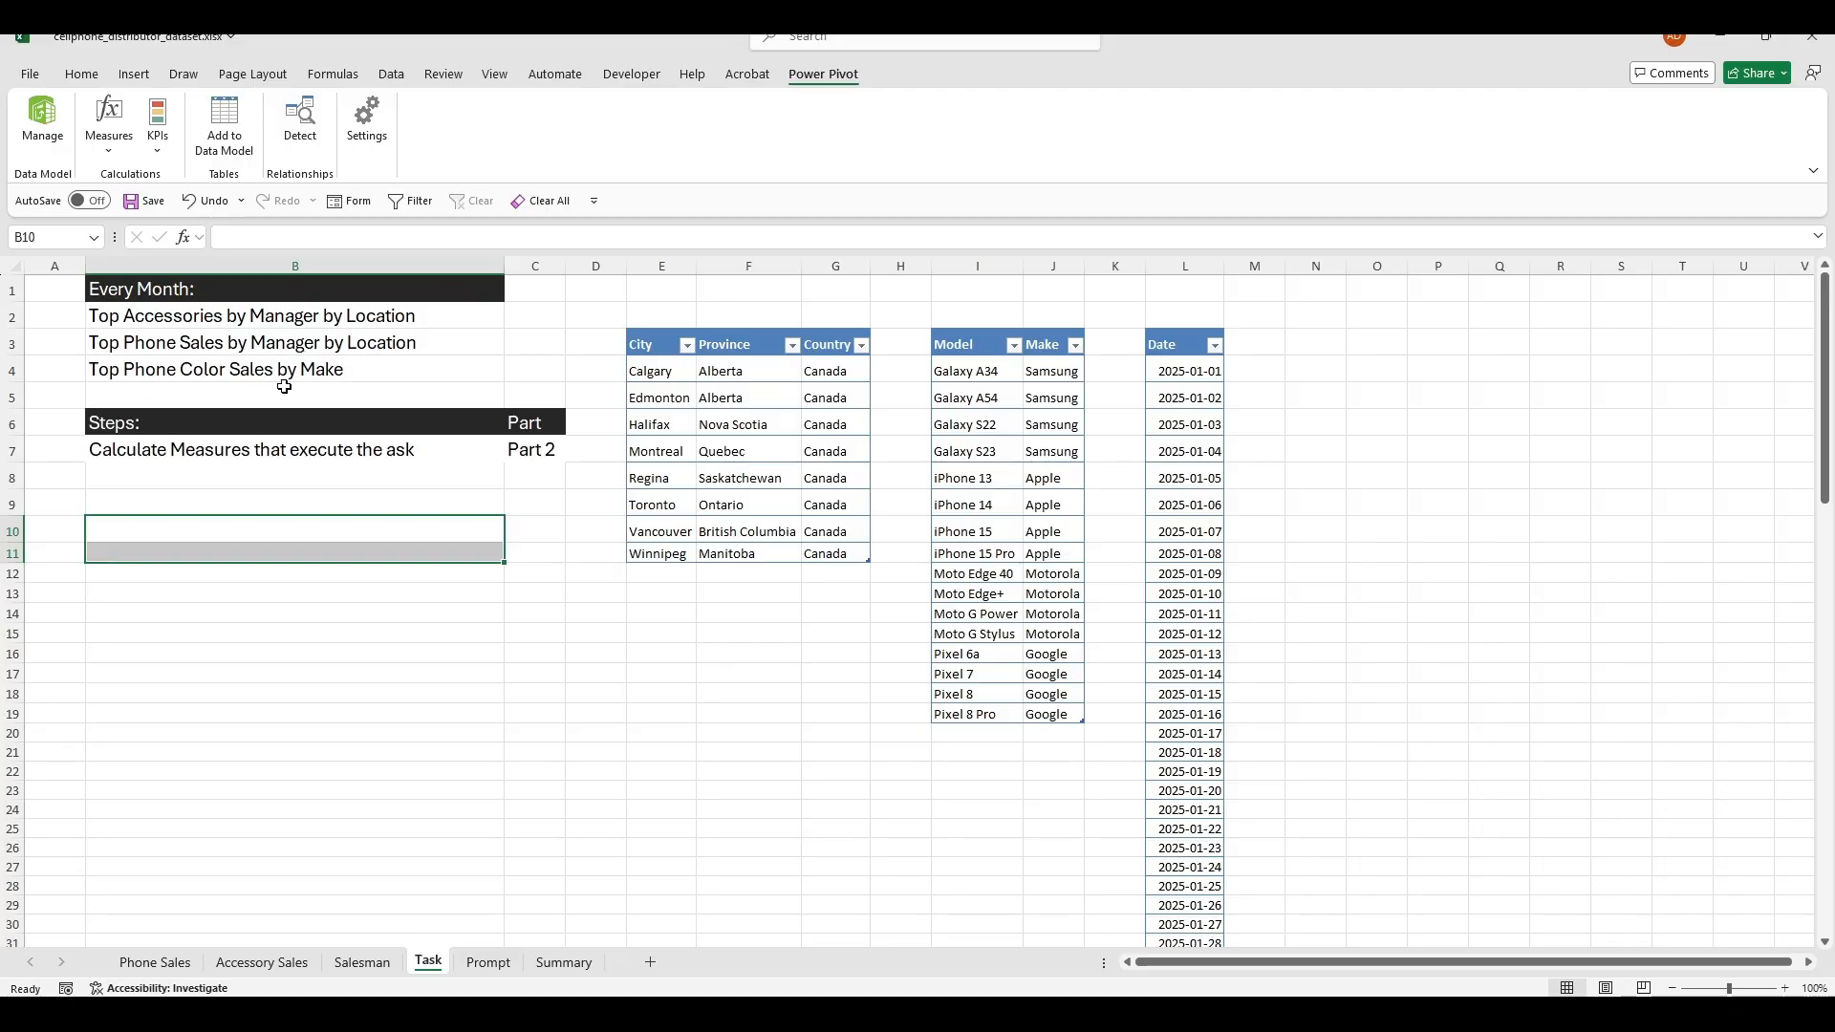
Step: Examine the monthly report requests on the Task sheet and the space available on the Summary sheet
left_click(1281, 568)
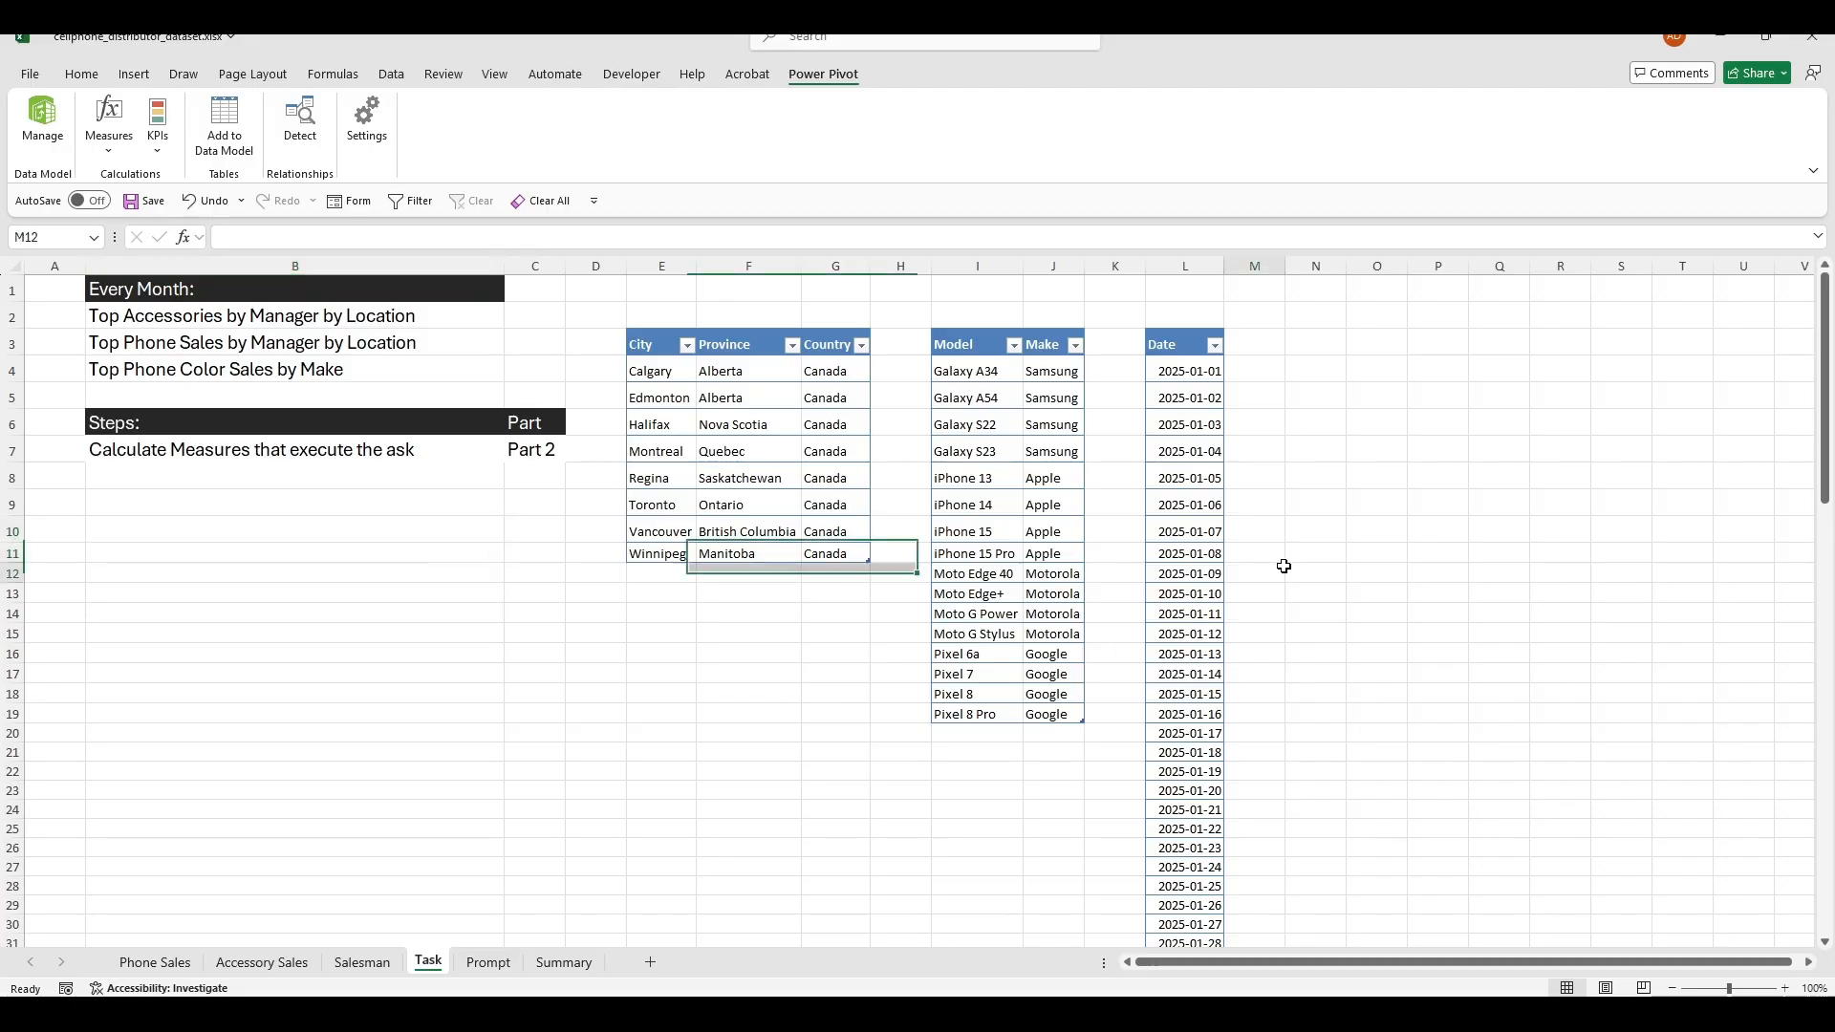
left_click(1315, 654)
left_click(406, 731)
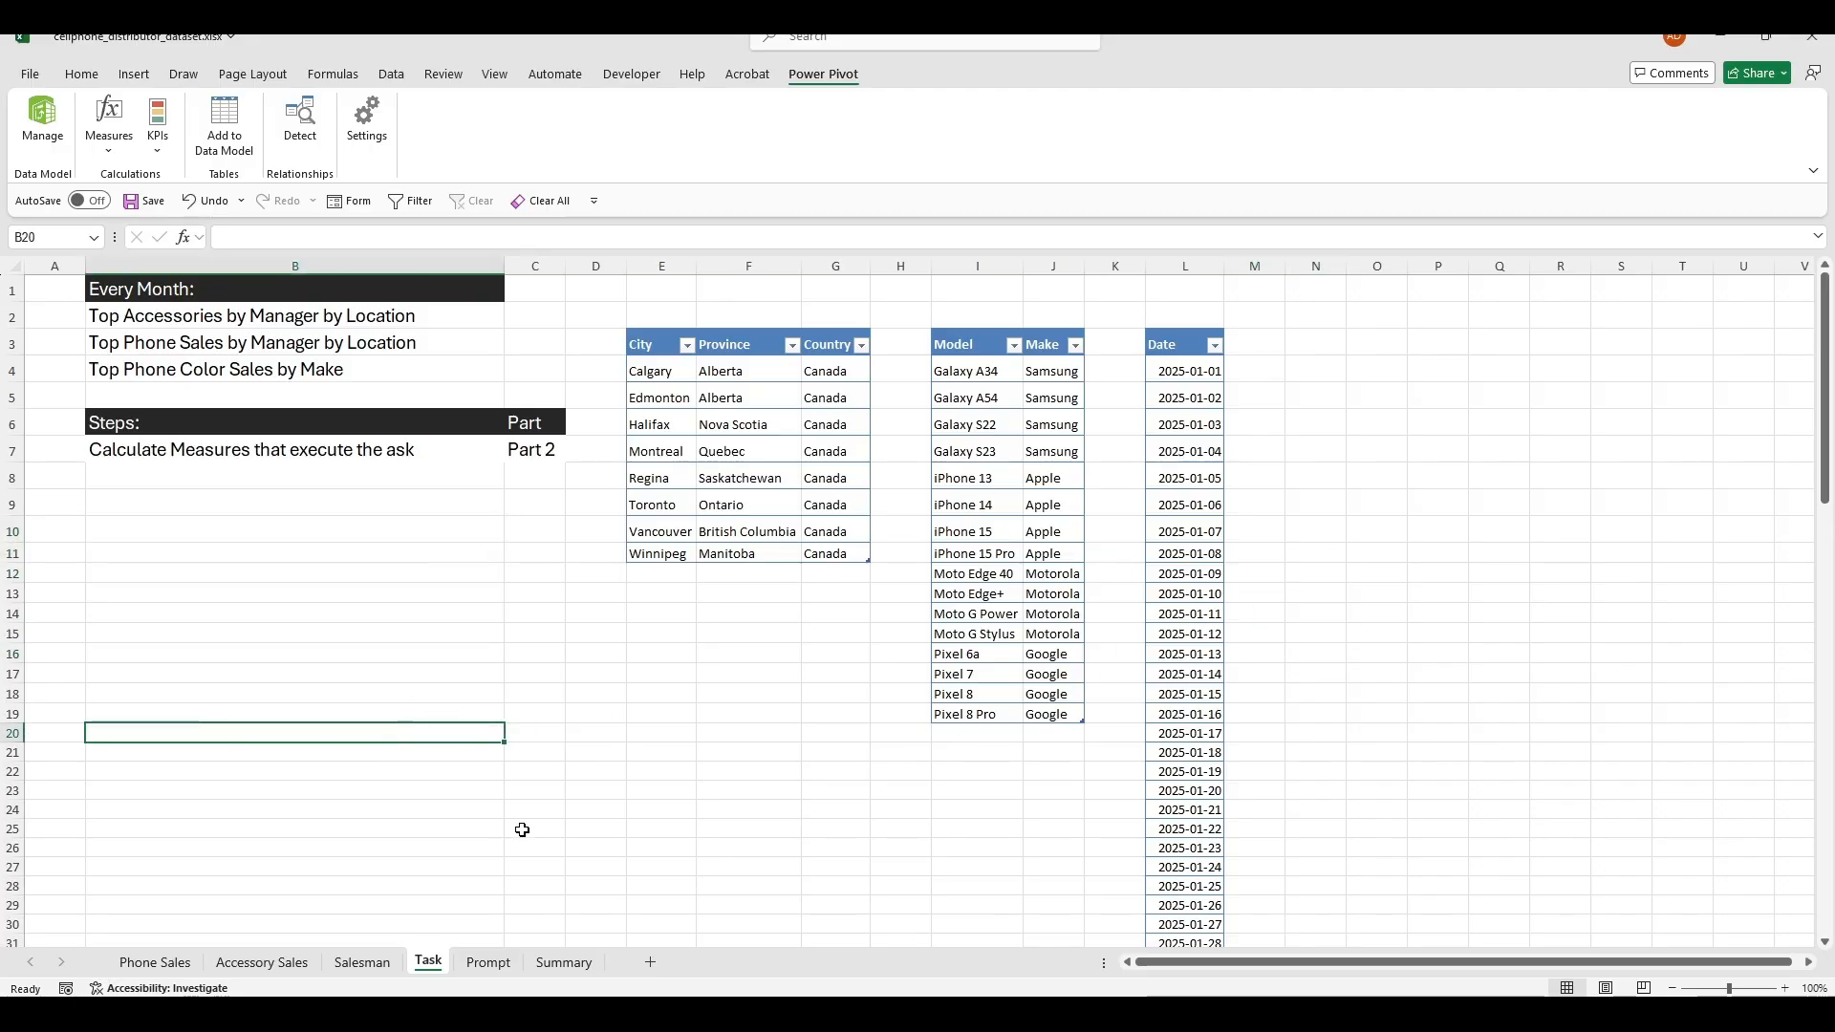
left_click(534, 789)
left_click(560, 963)
left_click(535, 744)
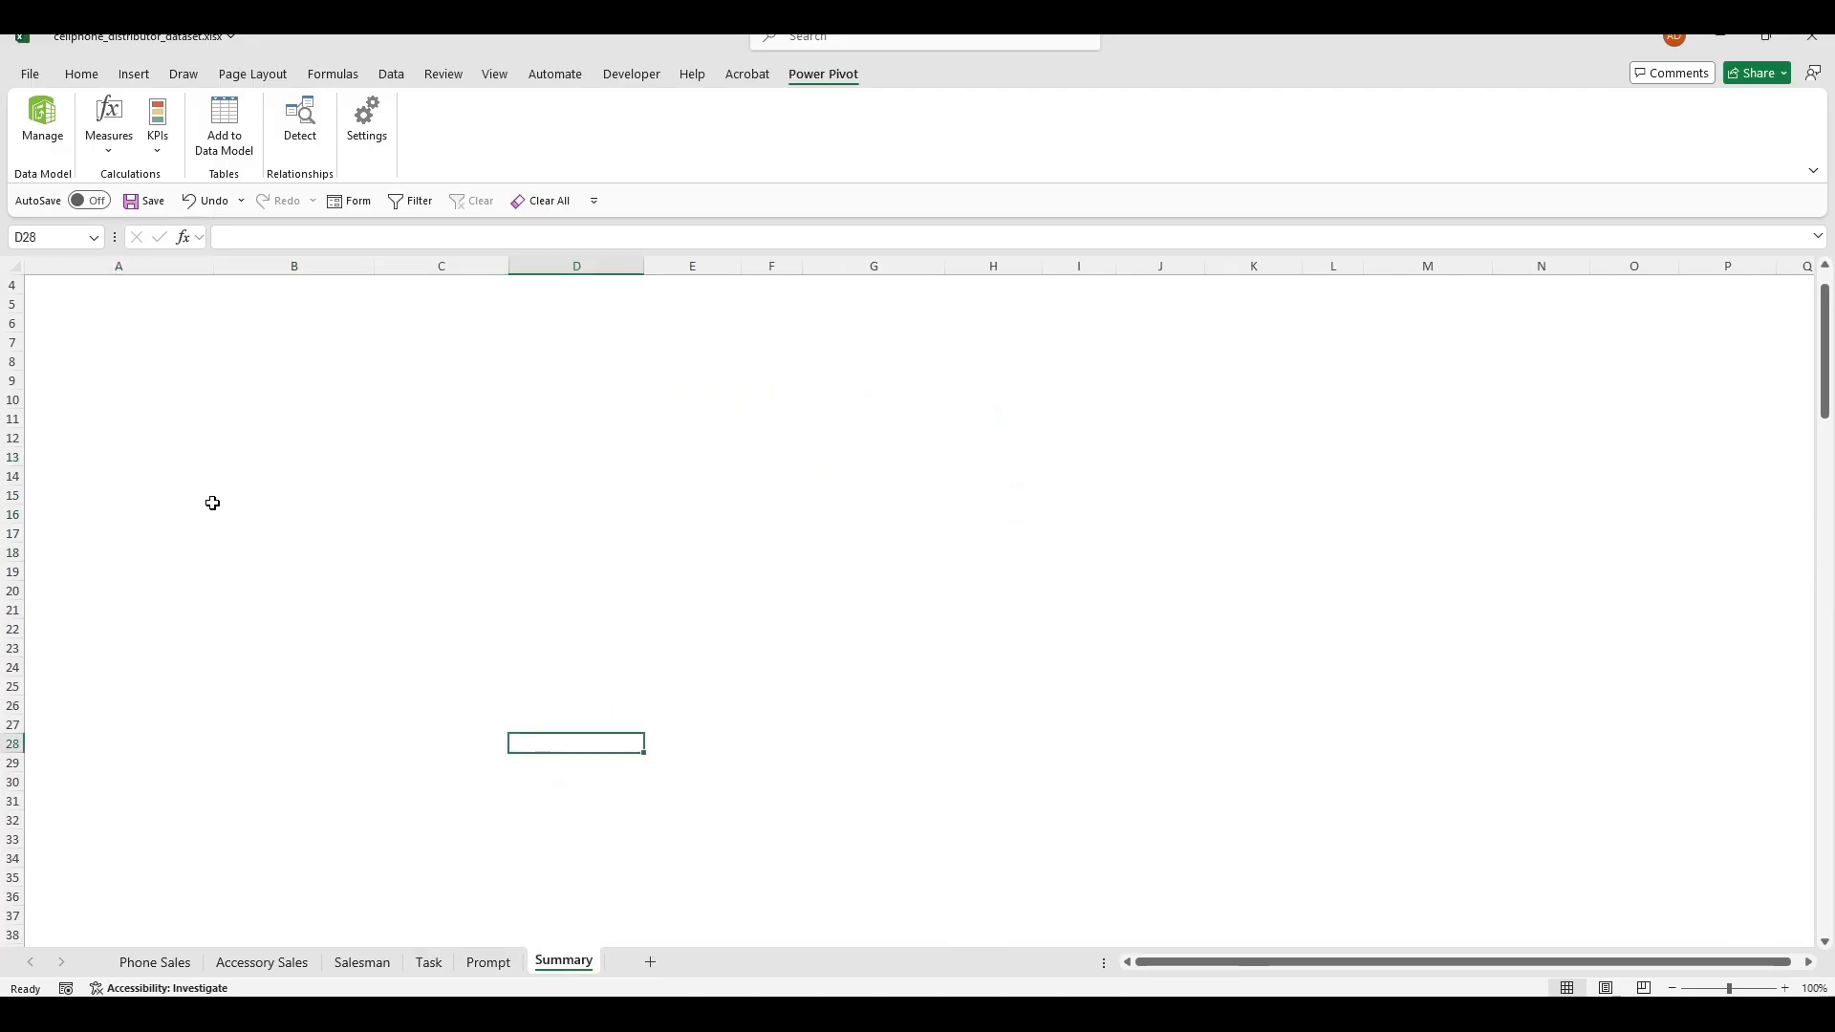
left_click(313, 530)
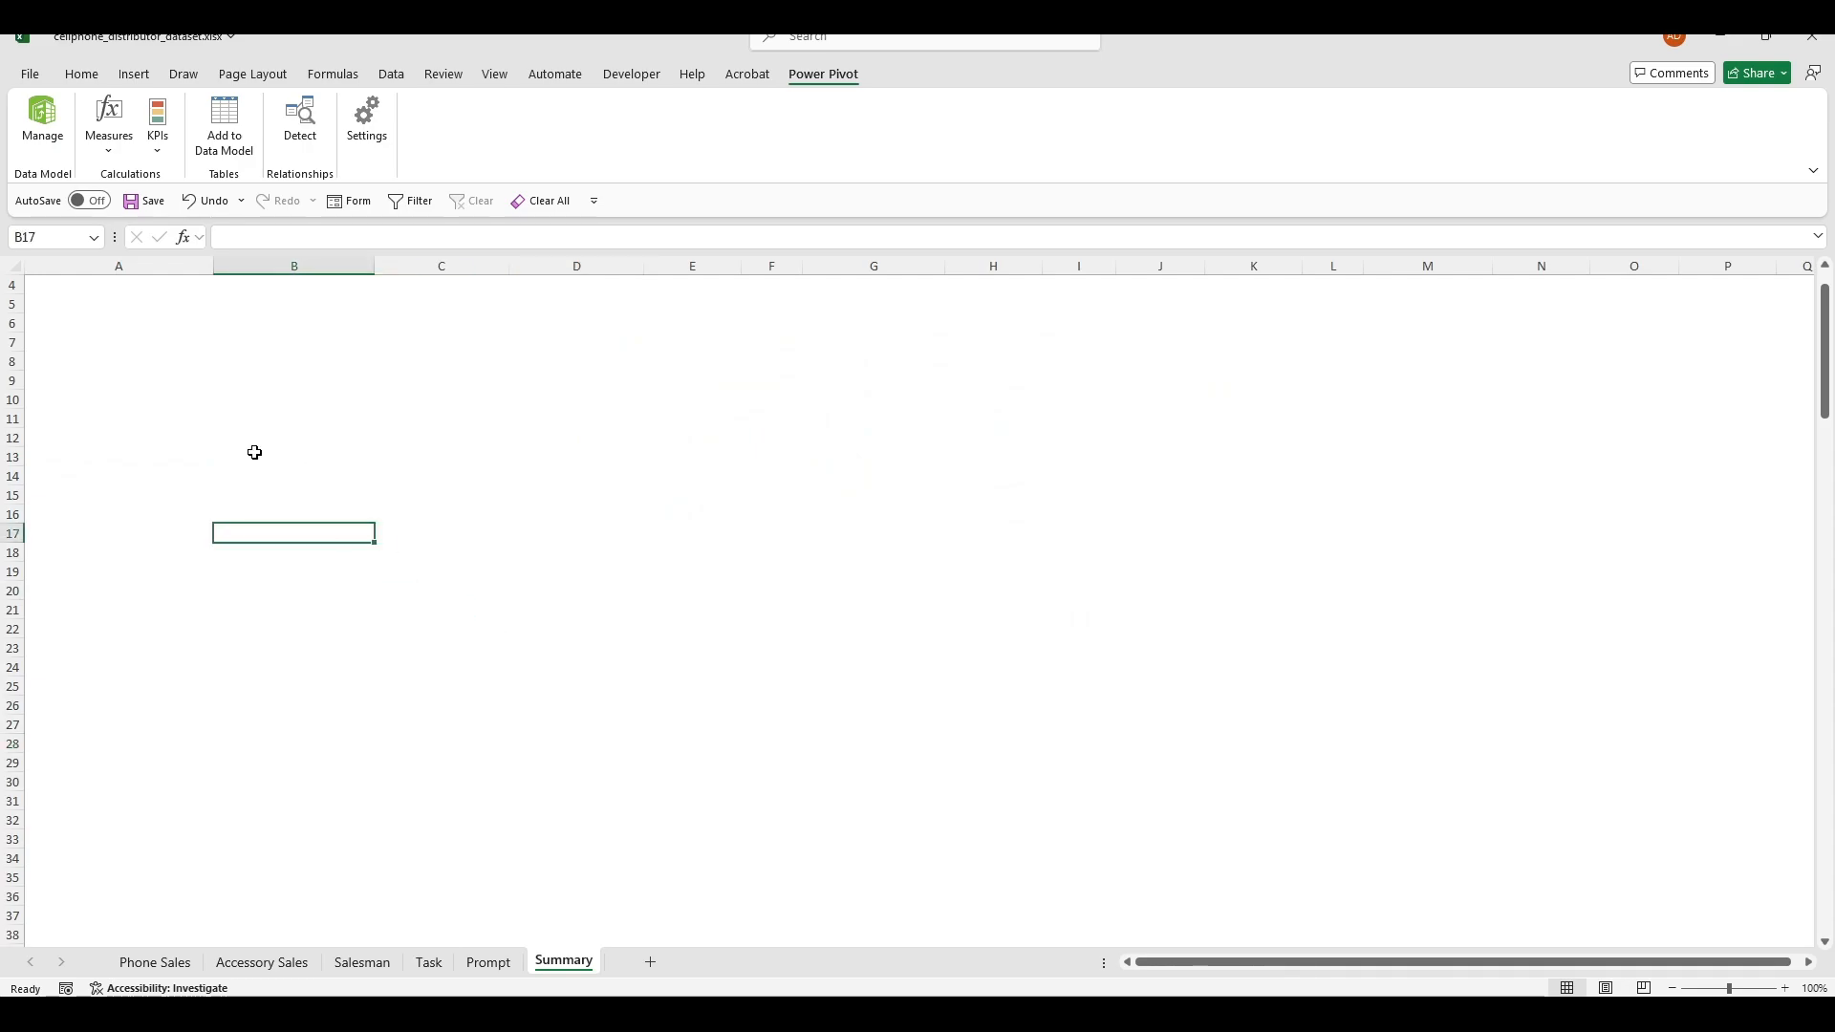
left_click(429, 962)
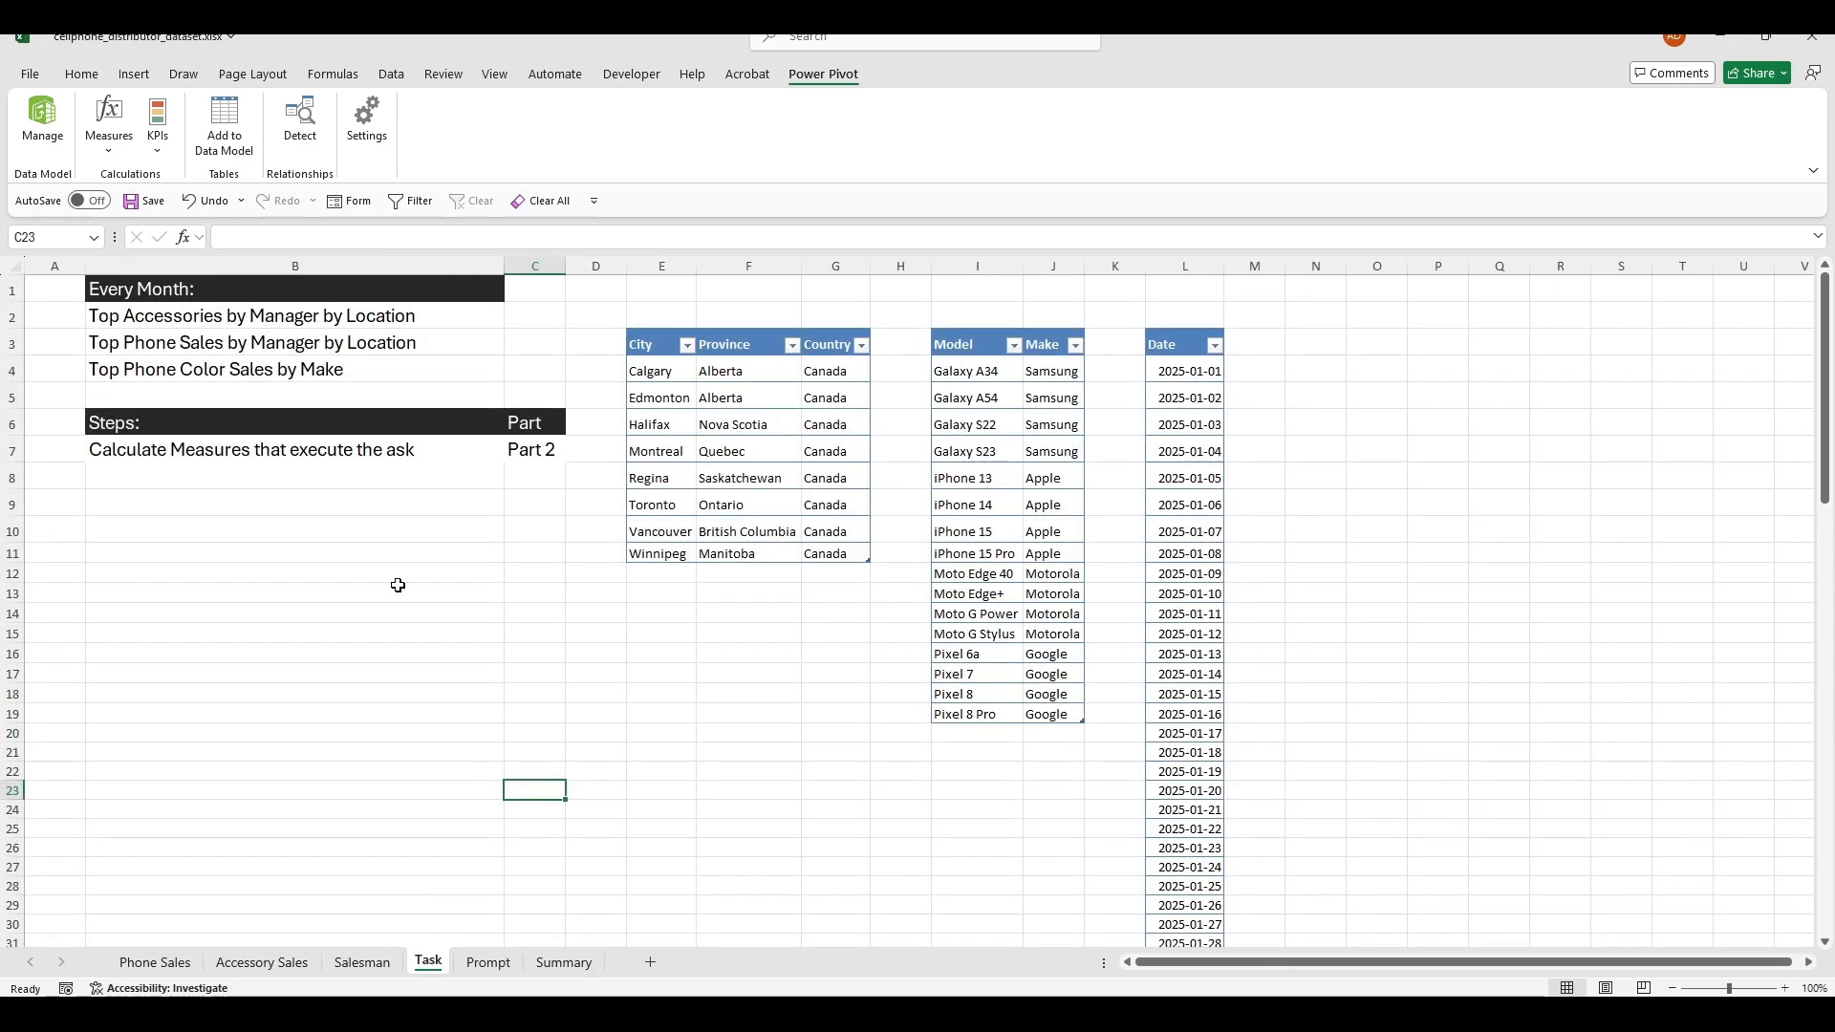
left_click(151, 318)
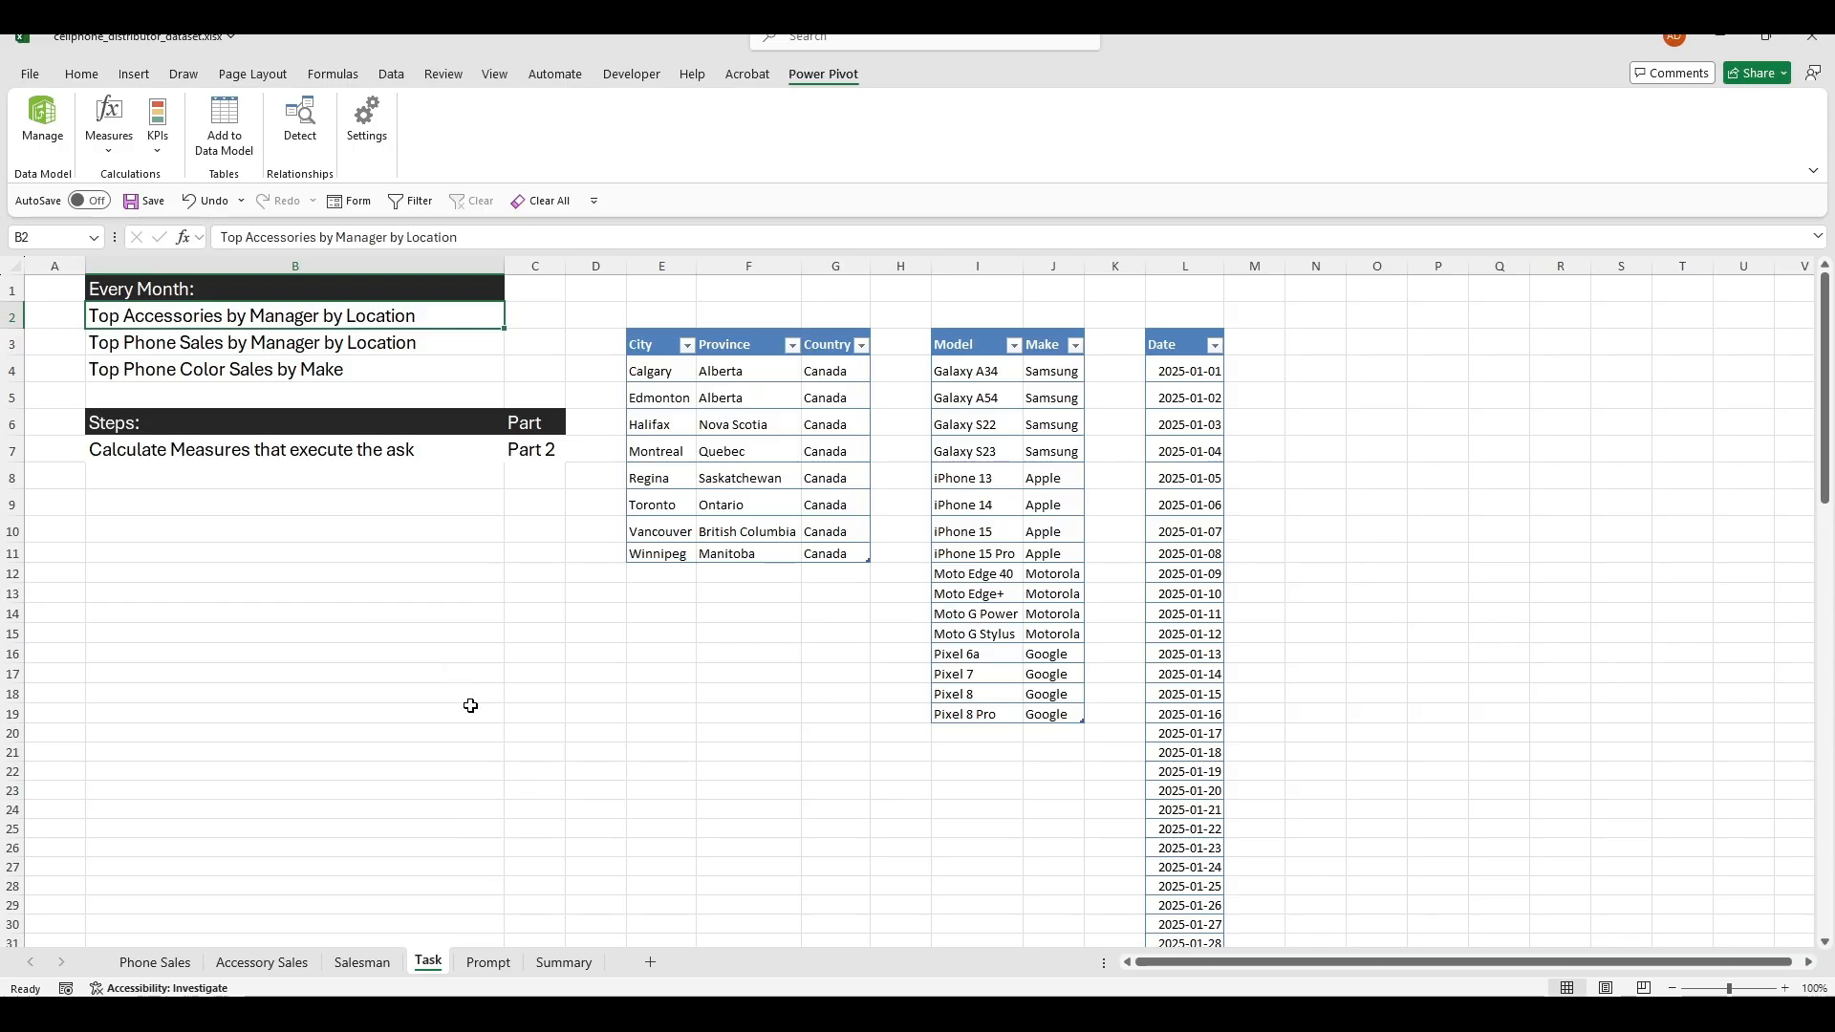
Step: Insert a PivotTable from the Data Model at cell B10 of the existing Summary sheet
left_click(565, 963)
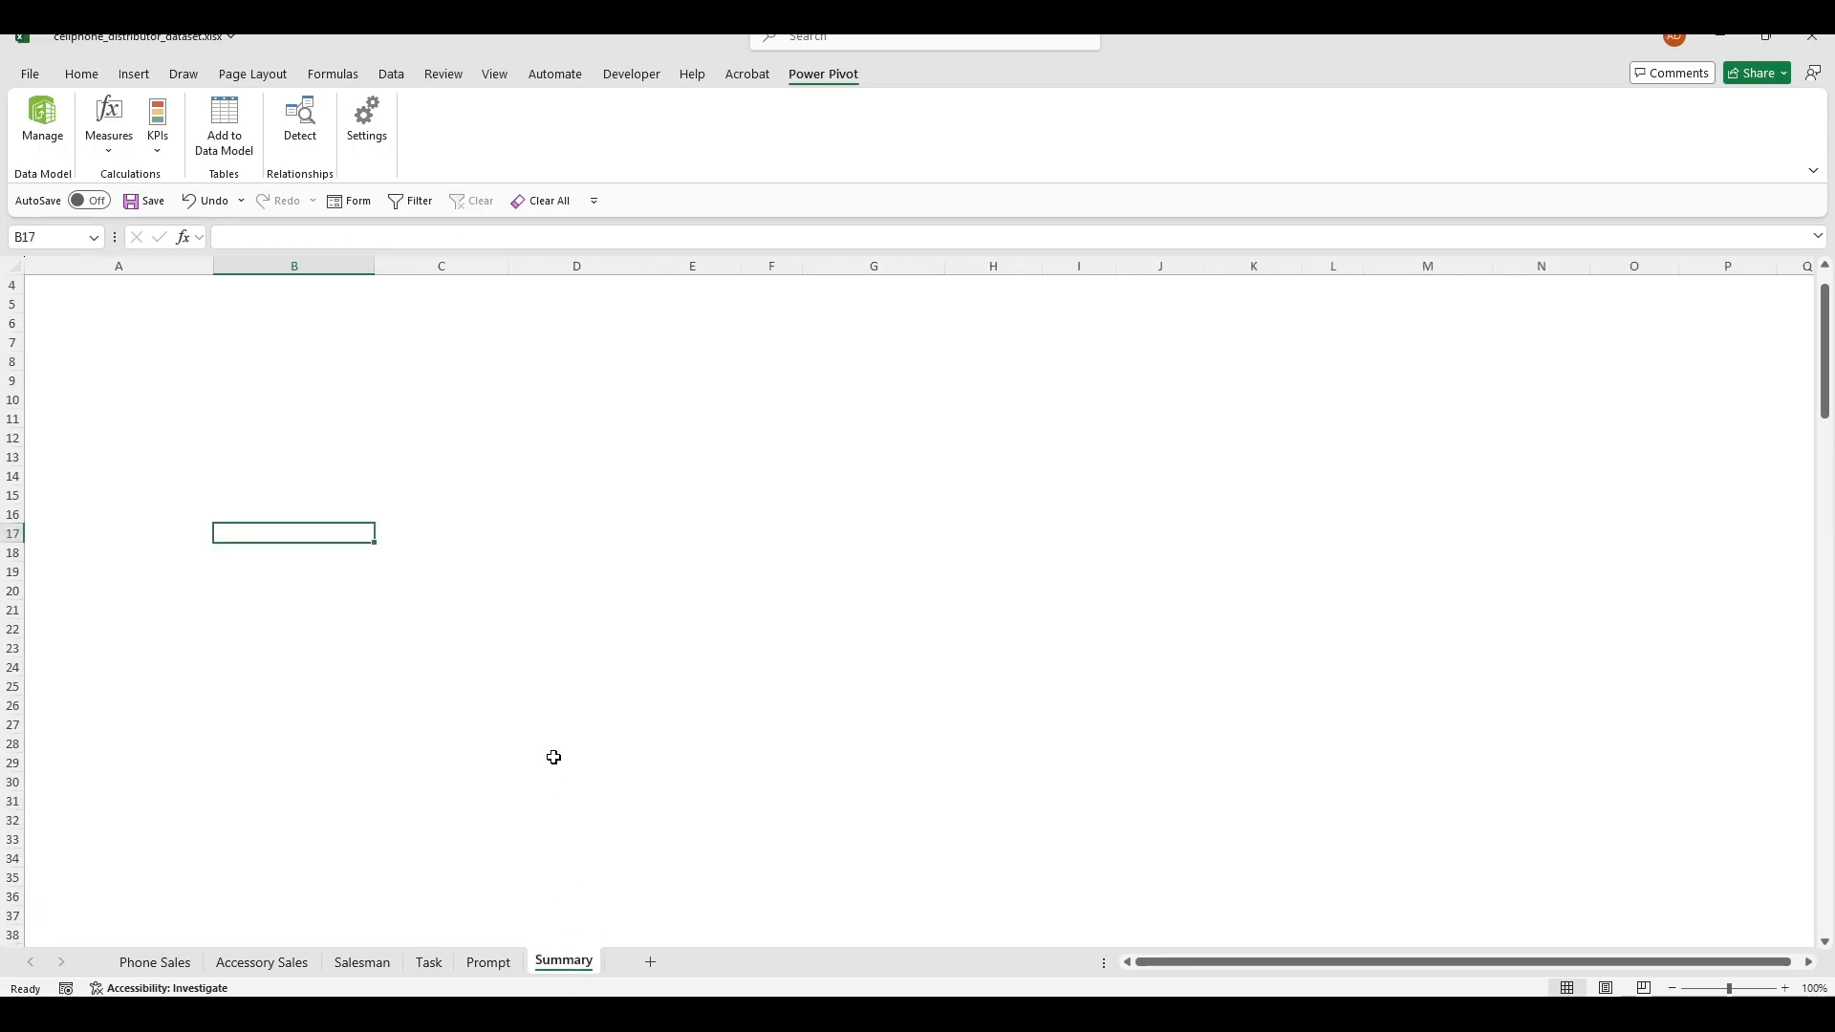
left_click(287, 396)
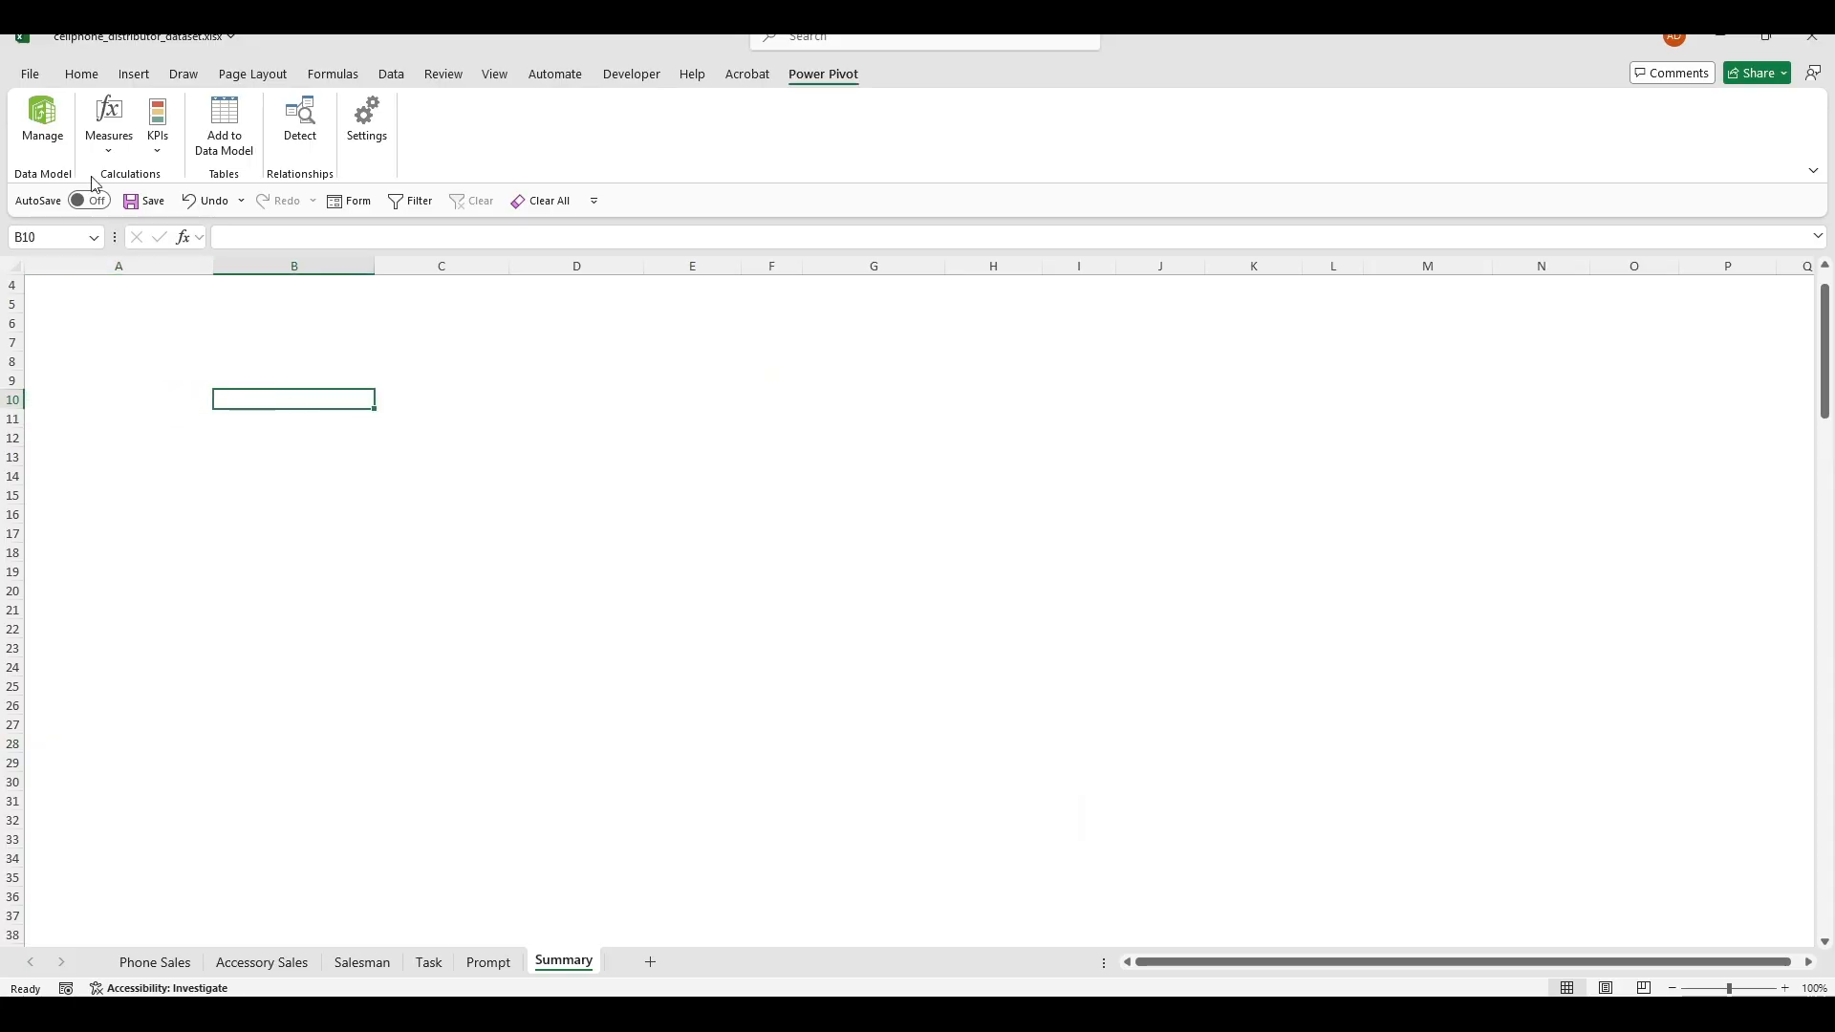
left_click(117, 149)
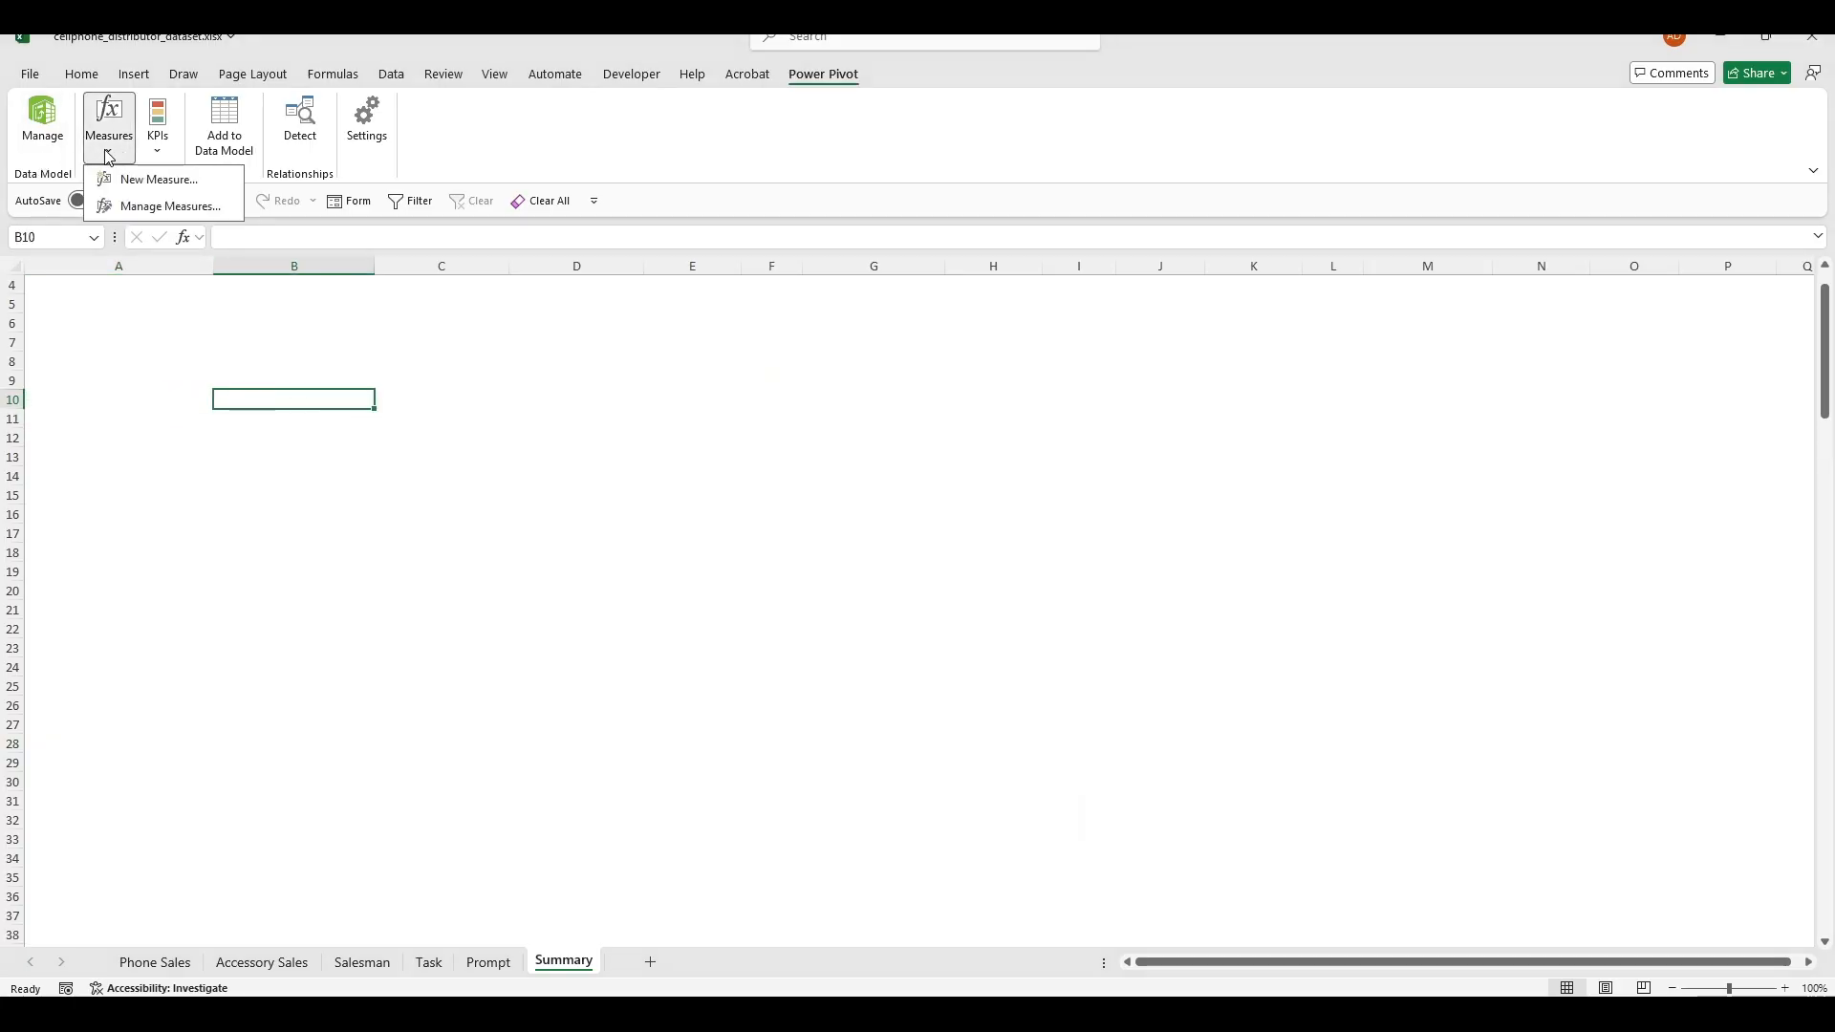
left_click(132, 77)
left_click(47, 129)
left_click(108, 235)
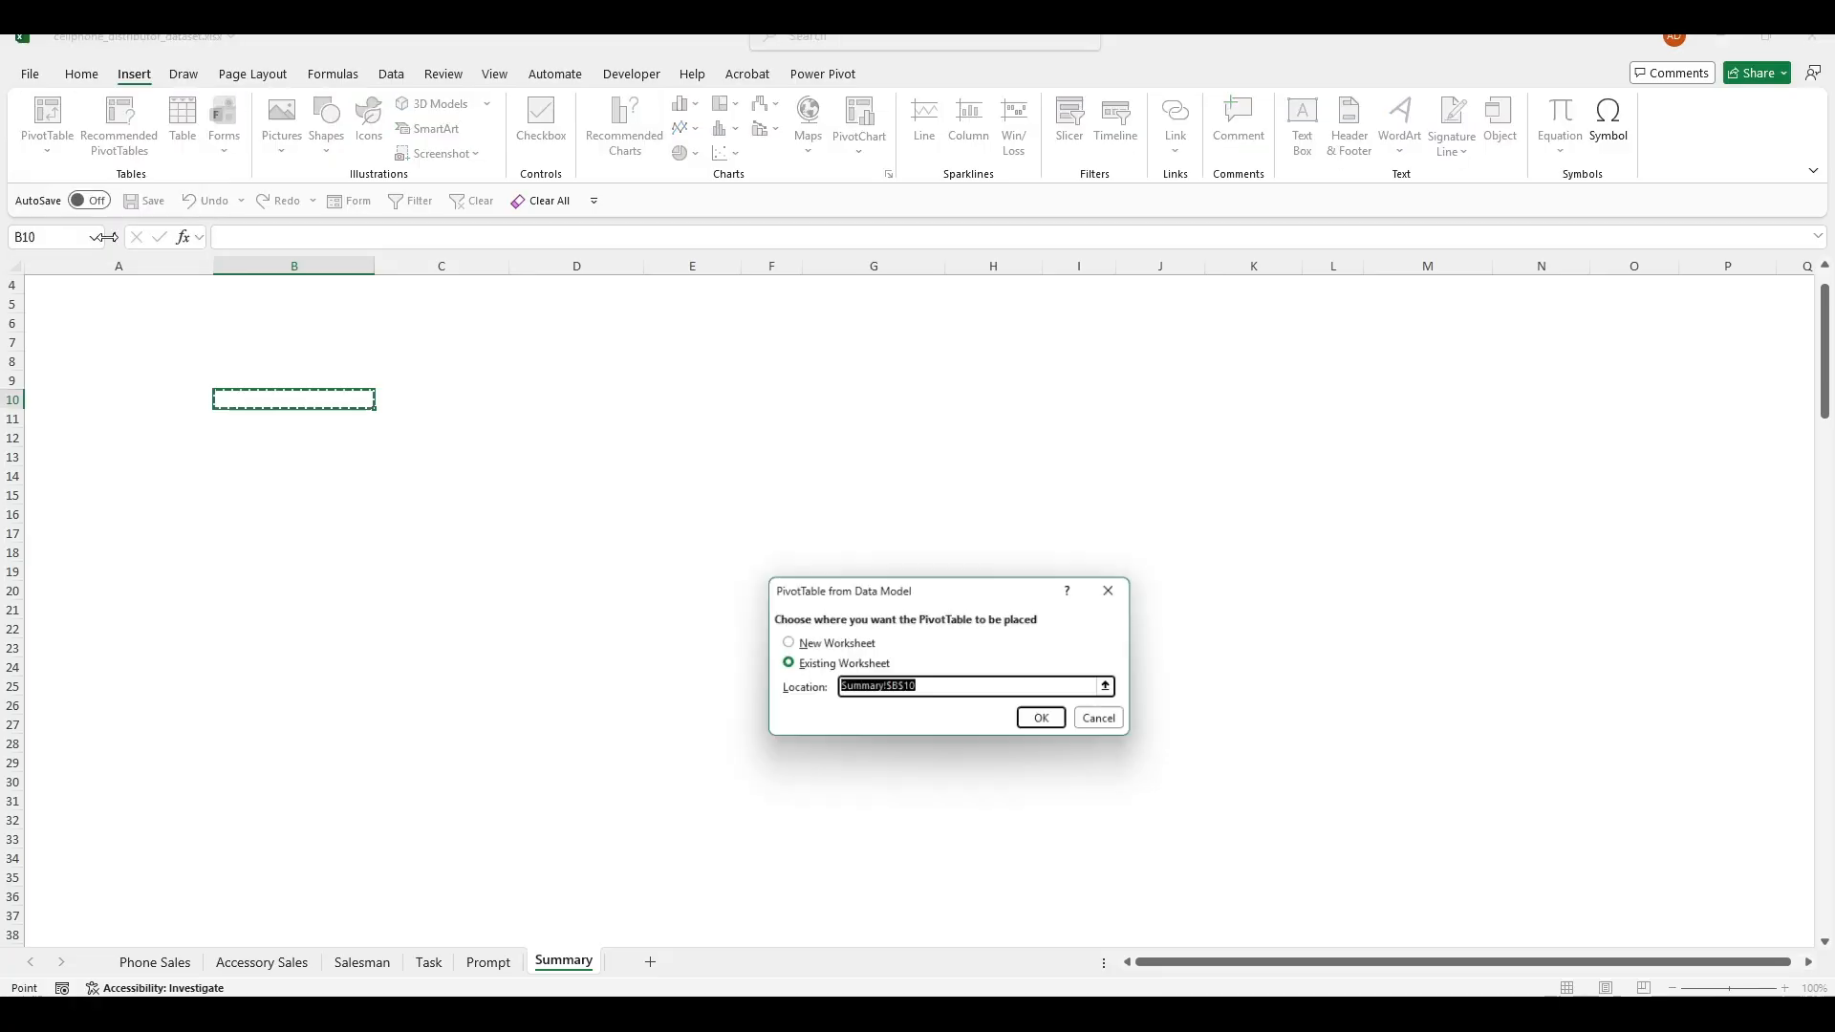
left_click(1051, 719)
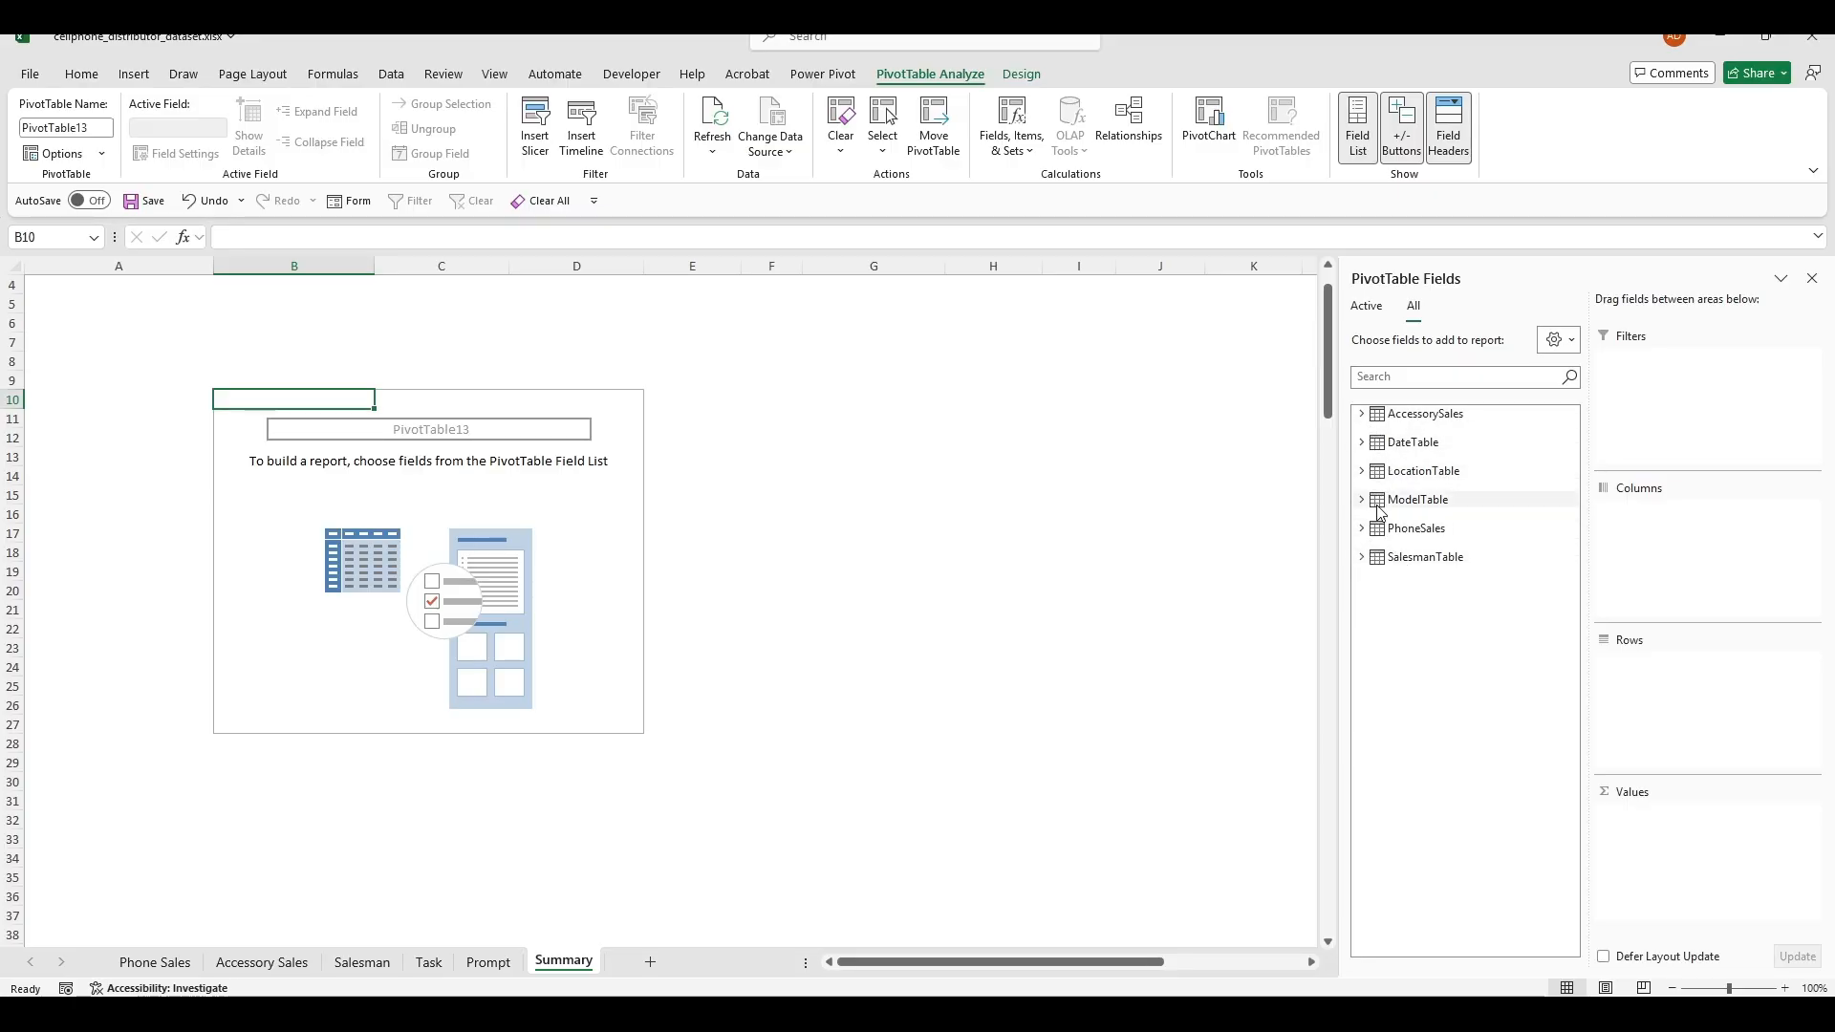
Step: Add manager from SalesmanTable and City from LocationTable to the PivotTable's rows, with City below manager
left_click(1363, 557)
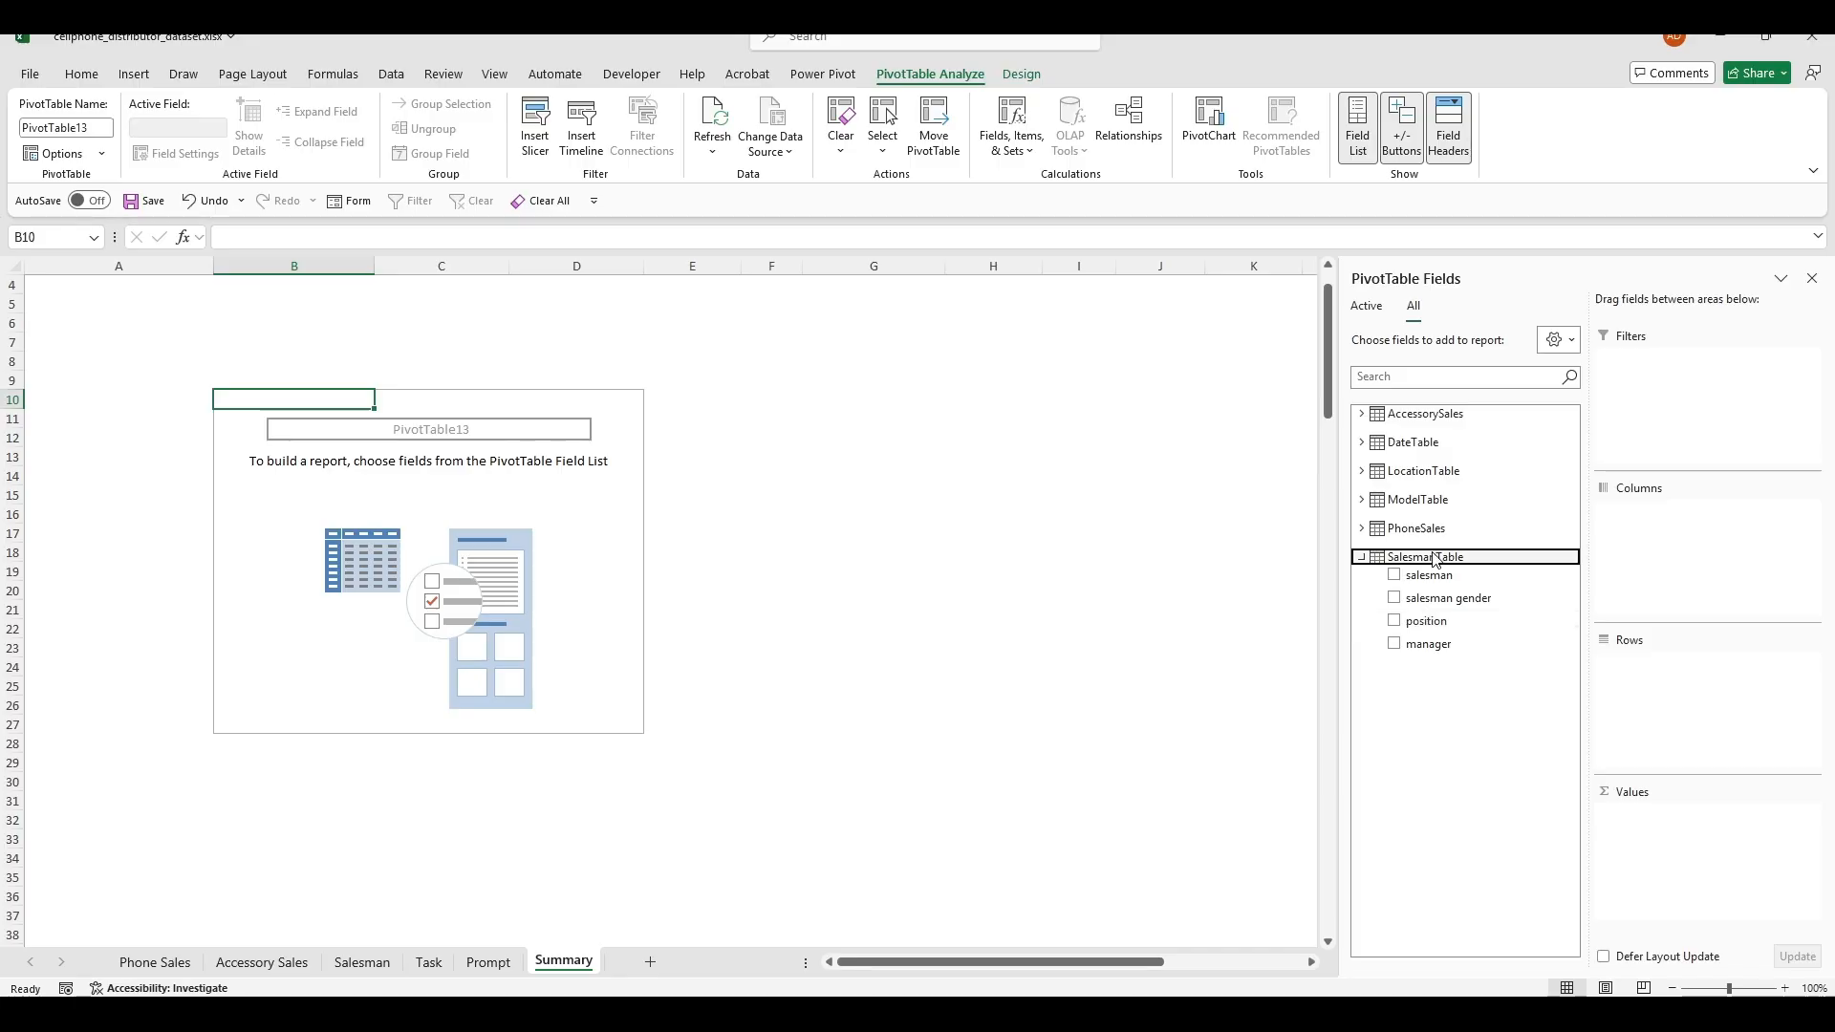
left_click_drag(1426, 647, 1694, 705)
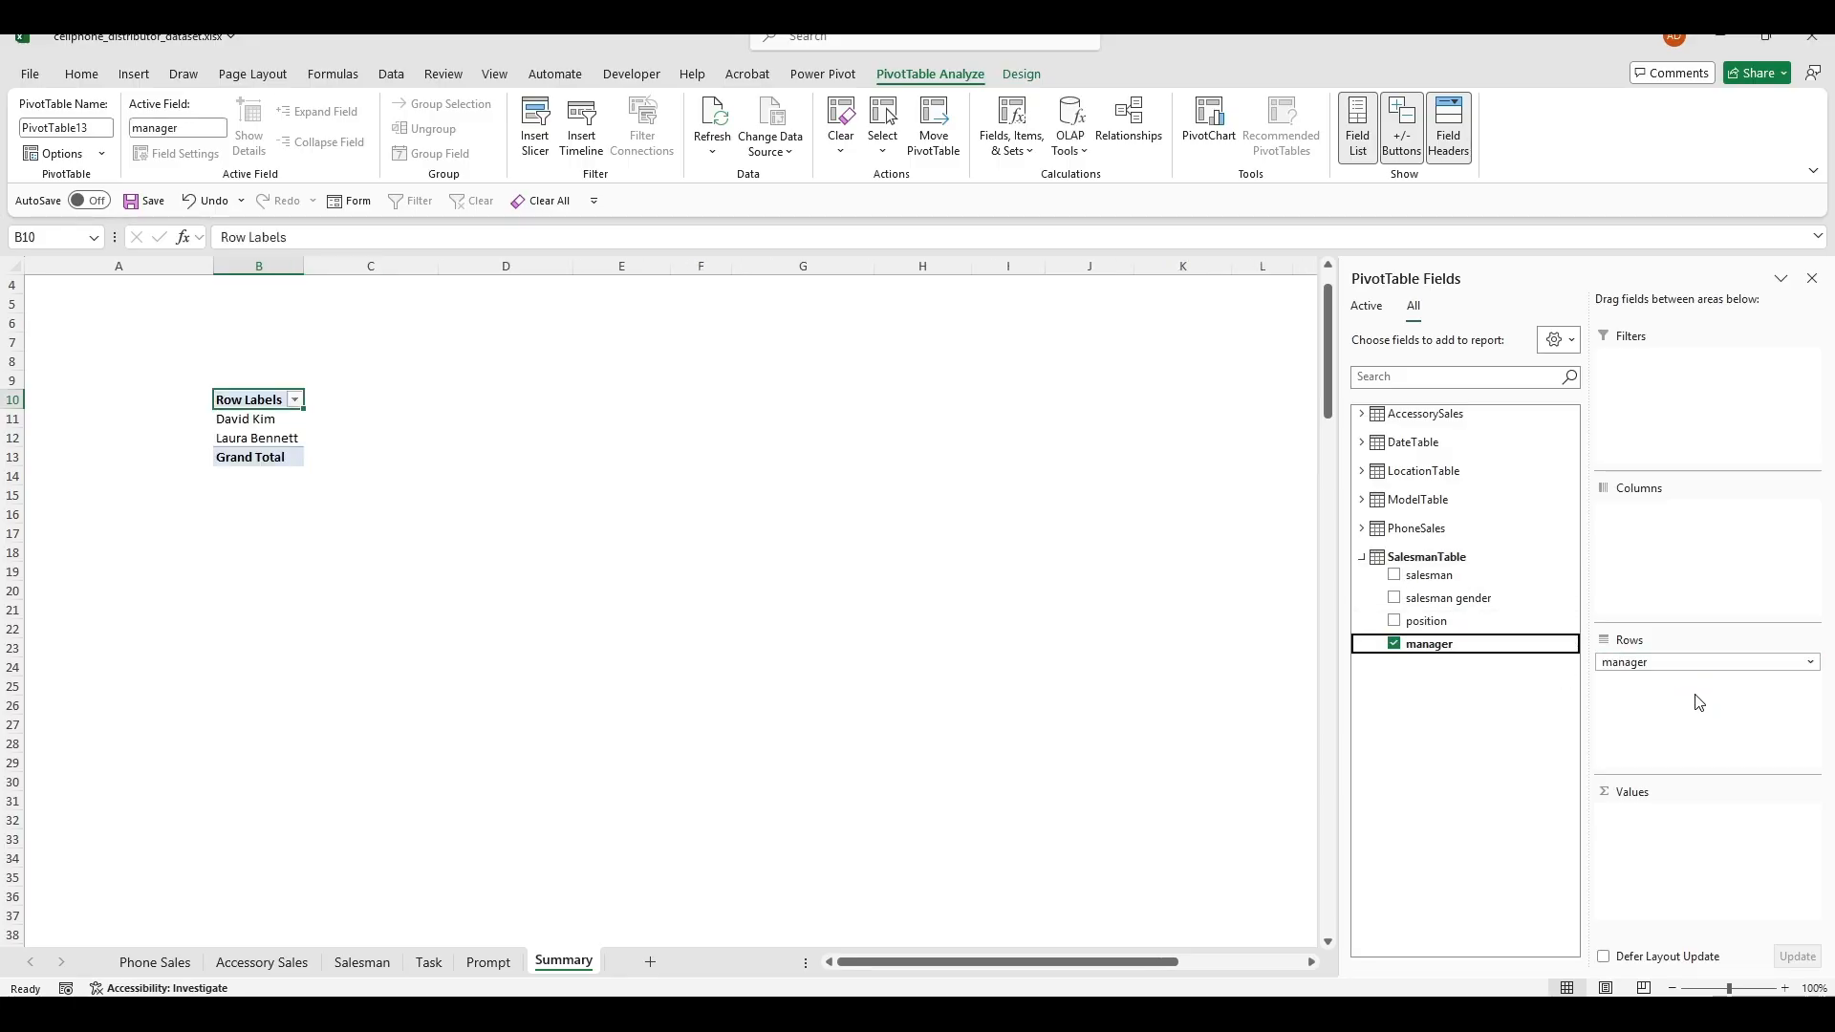
left_click(1362, 557)
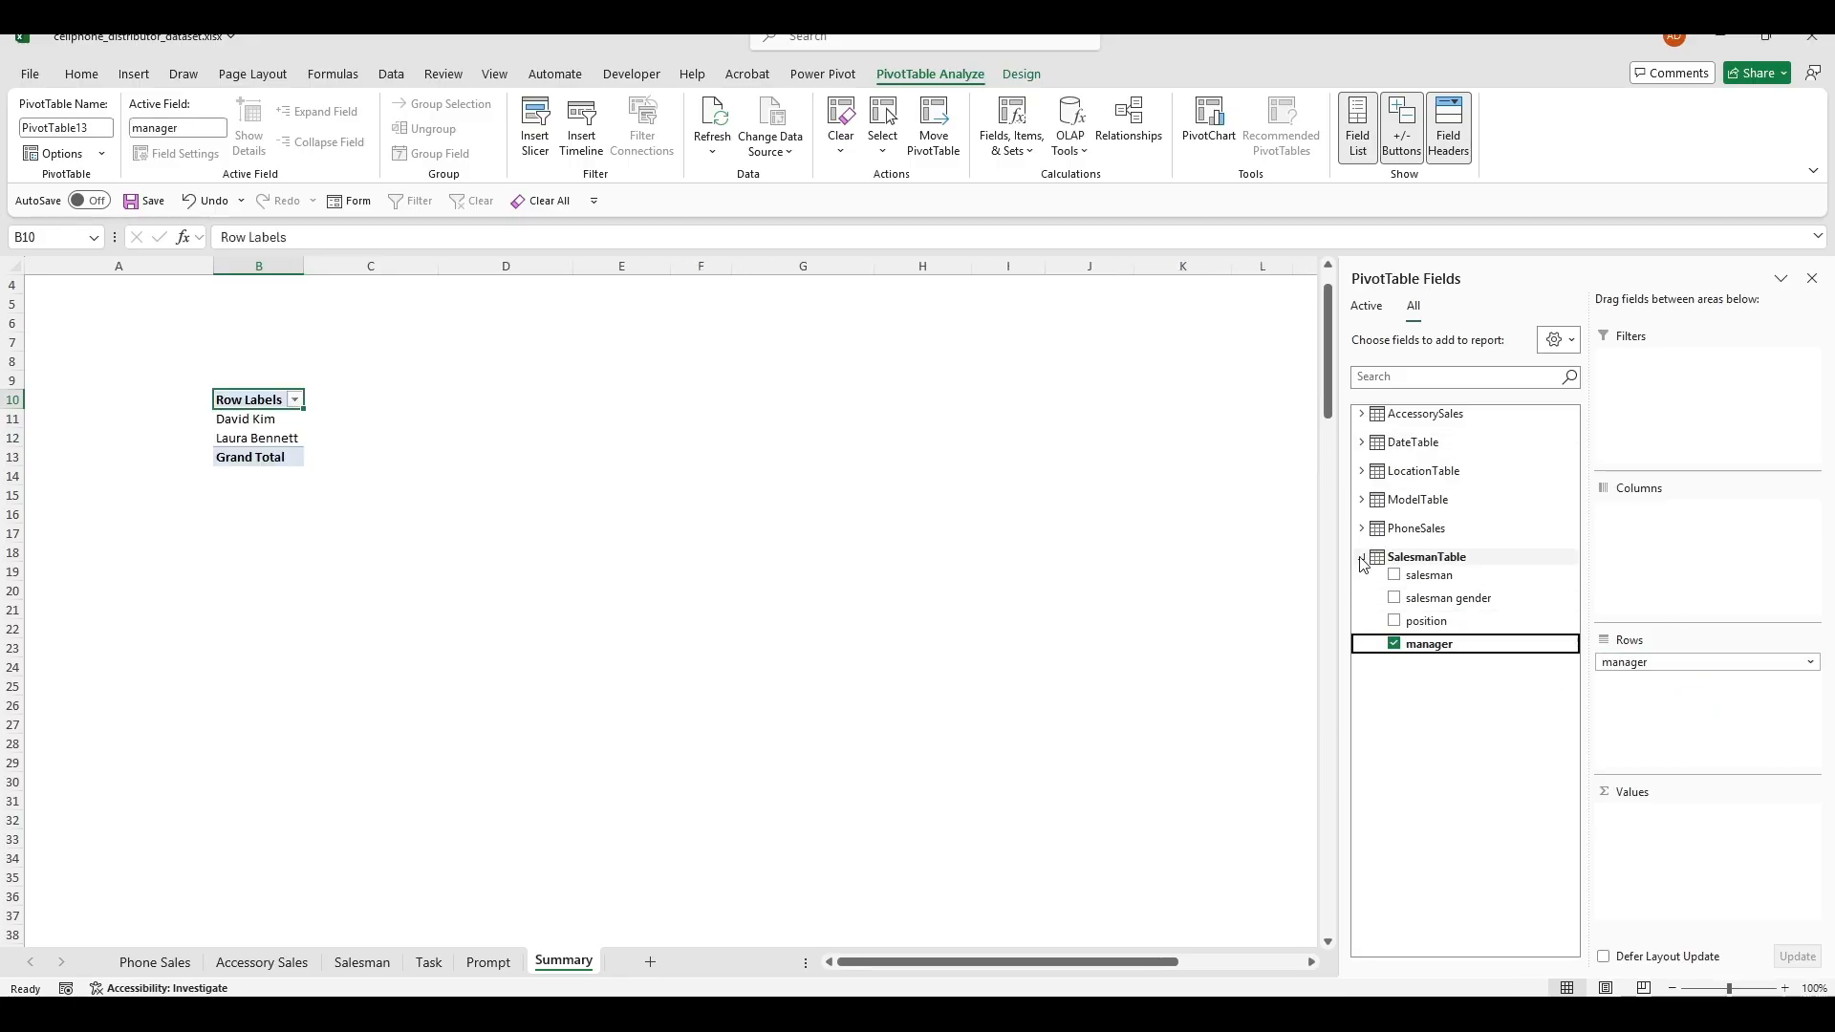
left_click(1362, 471)
left_click_drag(1417, 489, 1728, 727)
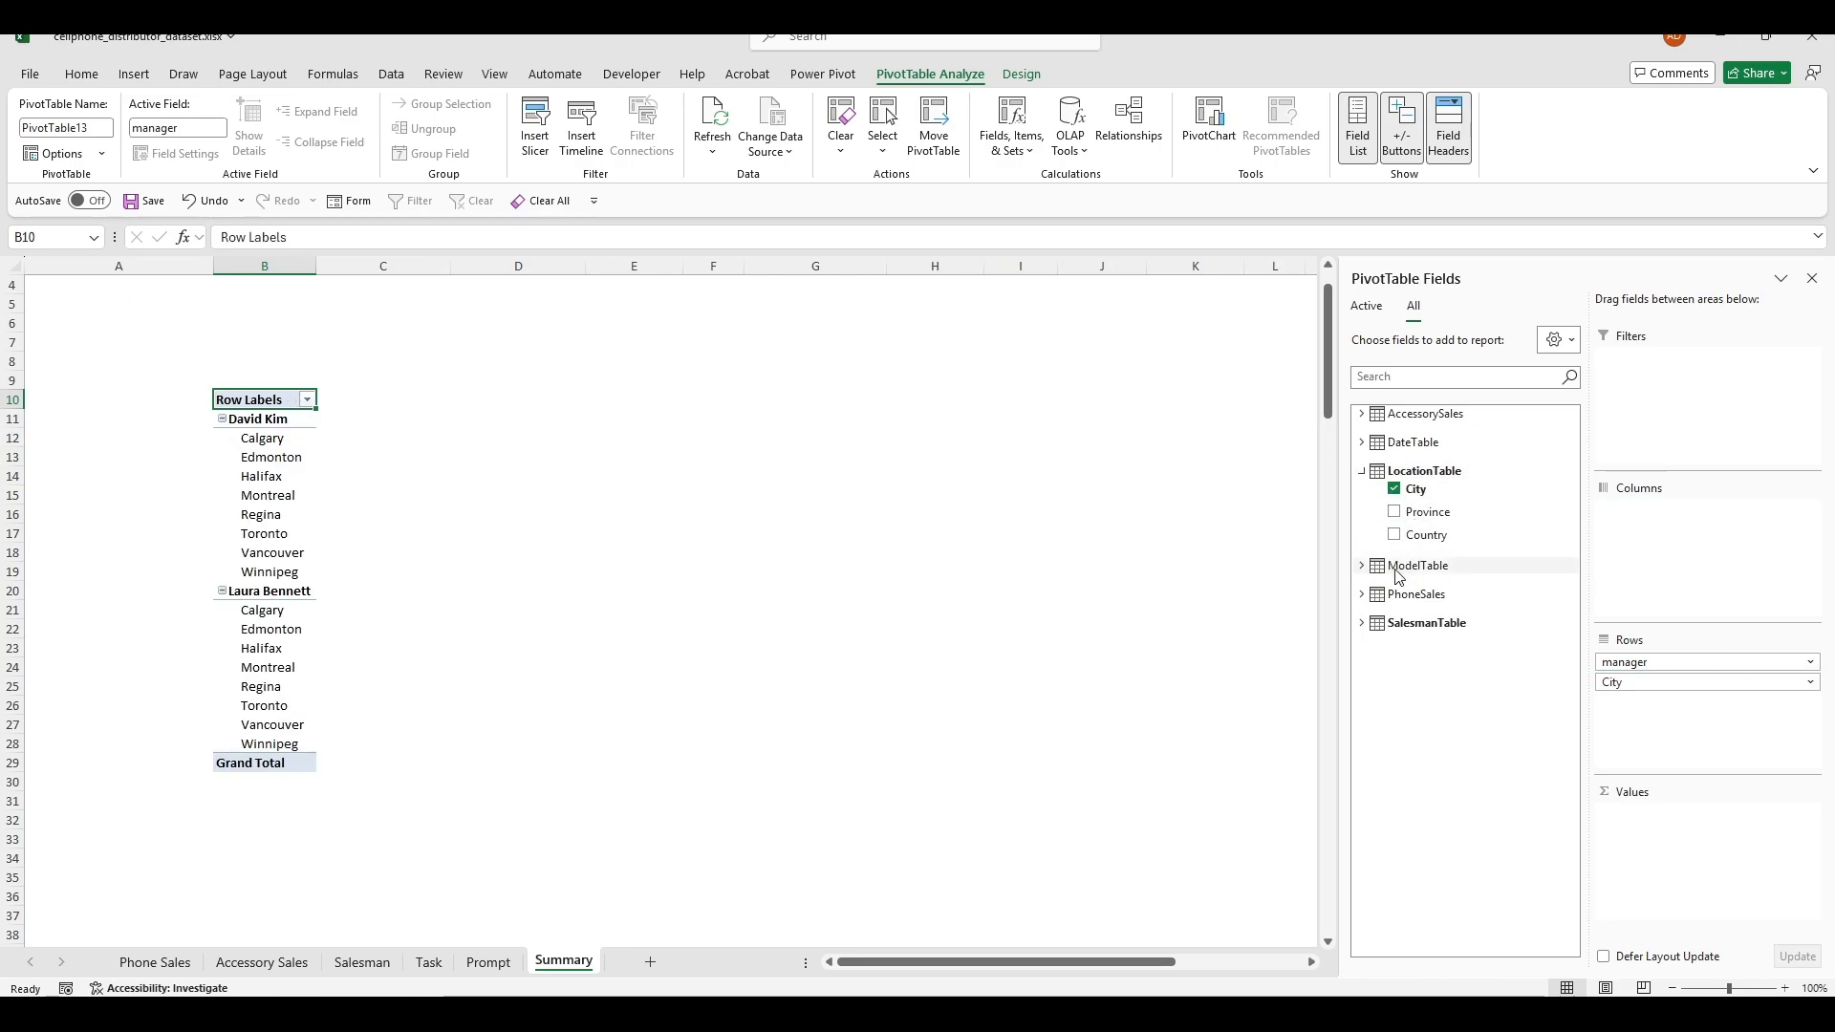
Step: Add accessory from AccessorySales to the PivotTable's rows below City, and amount to its values as a sum
left_click(1362, 414)
left_click(1394, 432)
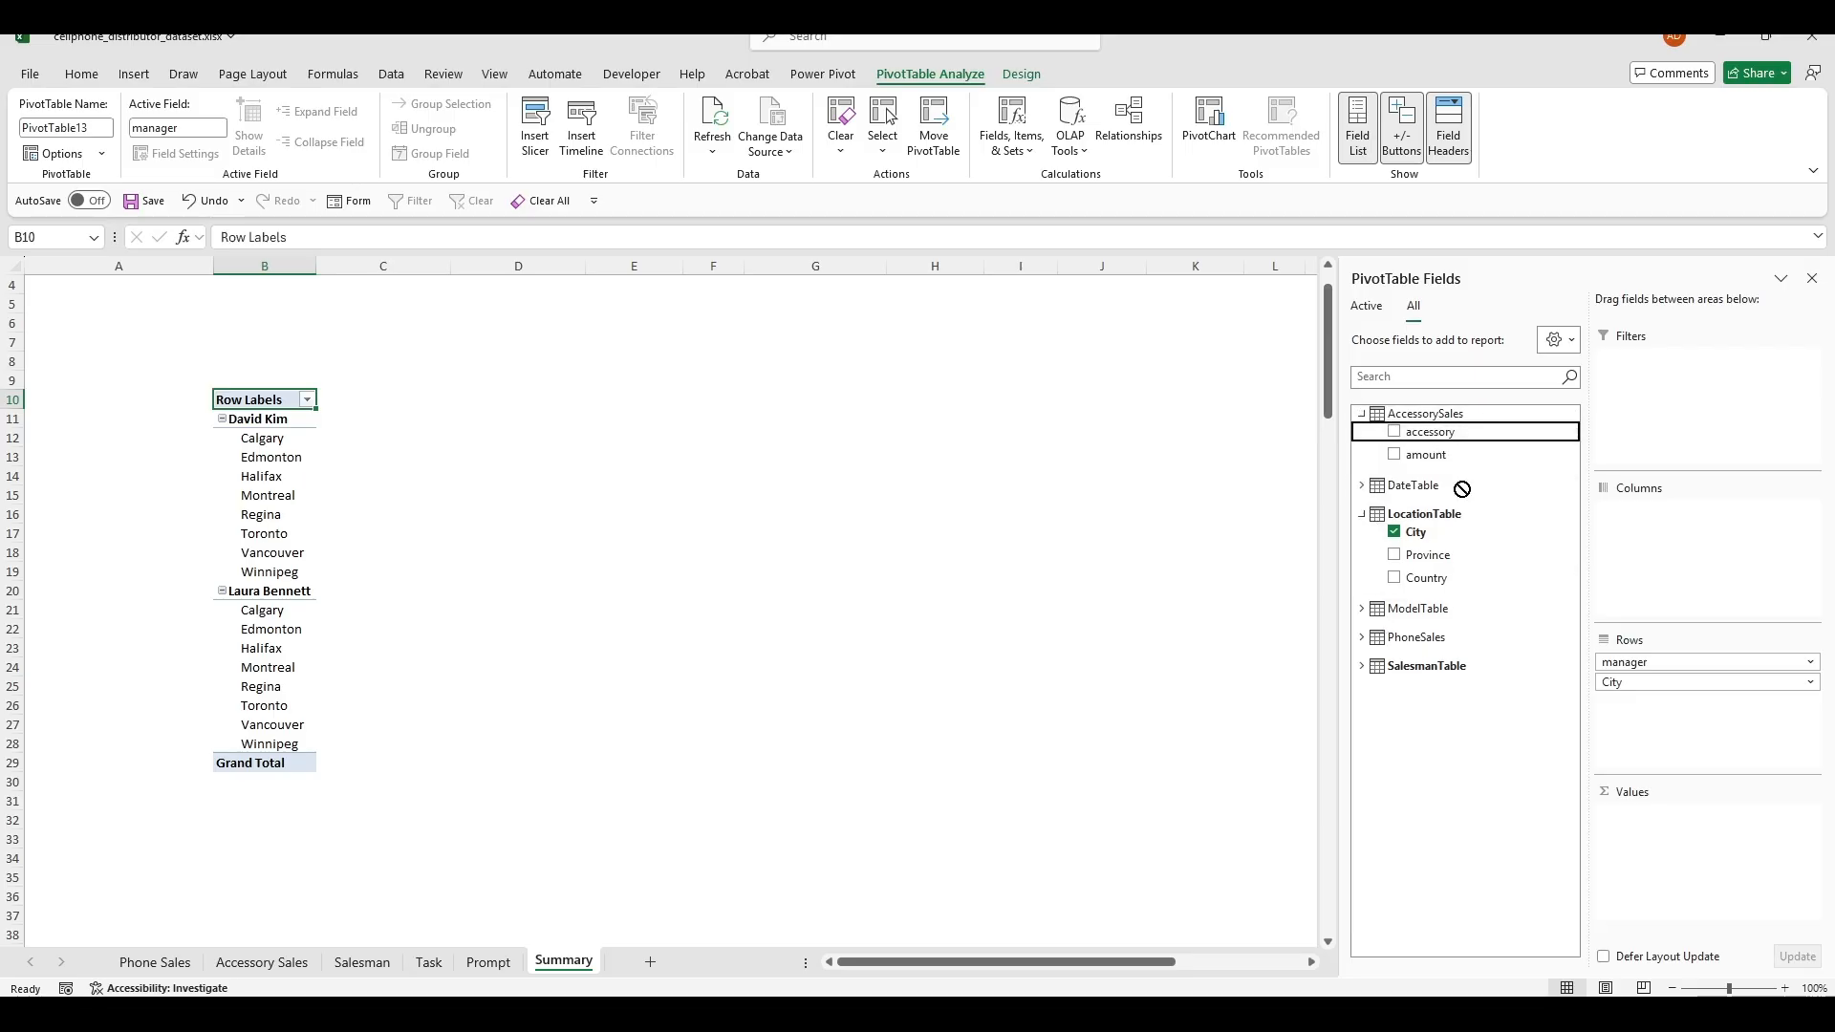
left_click_drag(1425, 458, 1682, 829)
left_click(659, 552)
Step: Change the PivotTable's report layout to Tabular Form
left_click(319, 401)
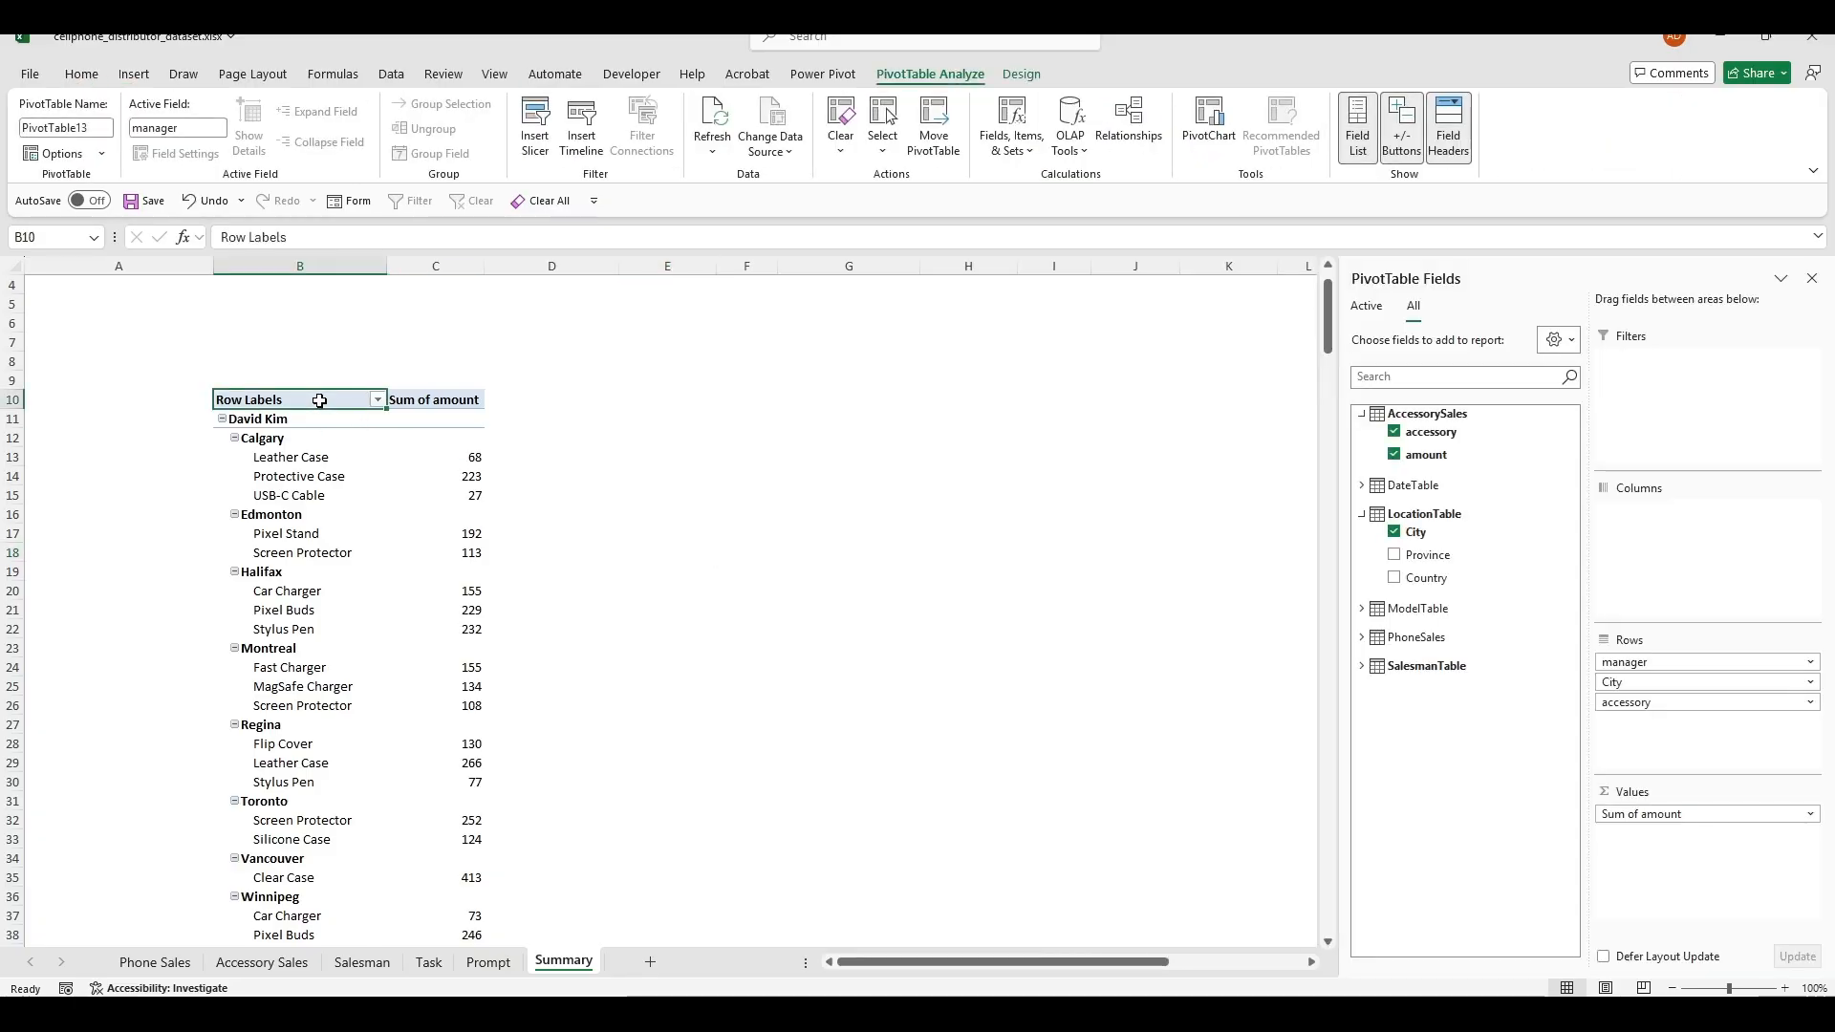
left_click(1021, 74)
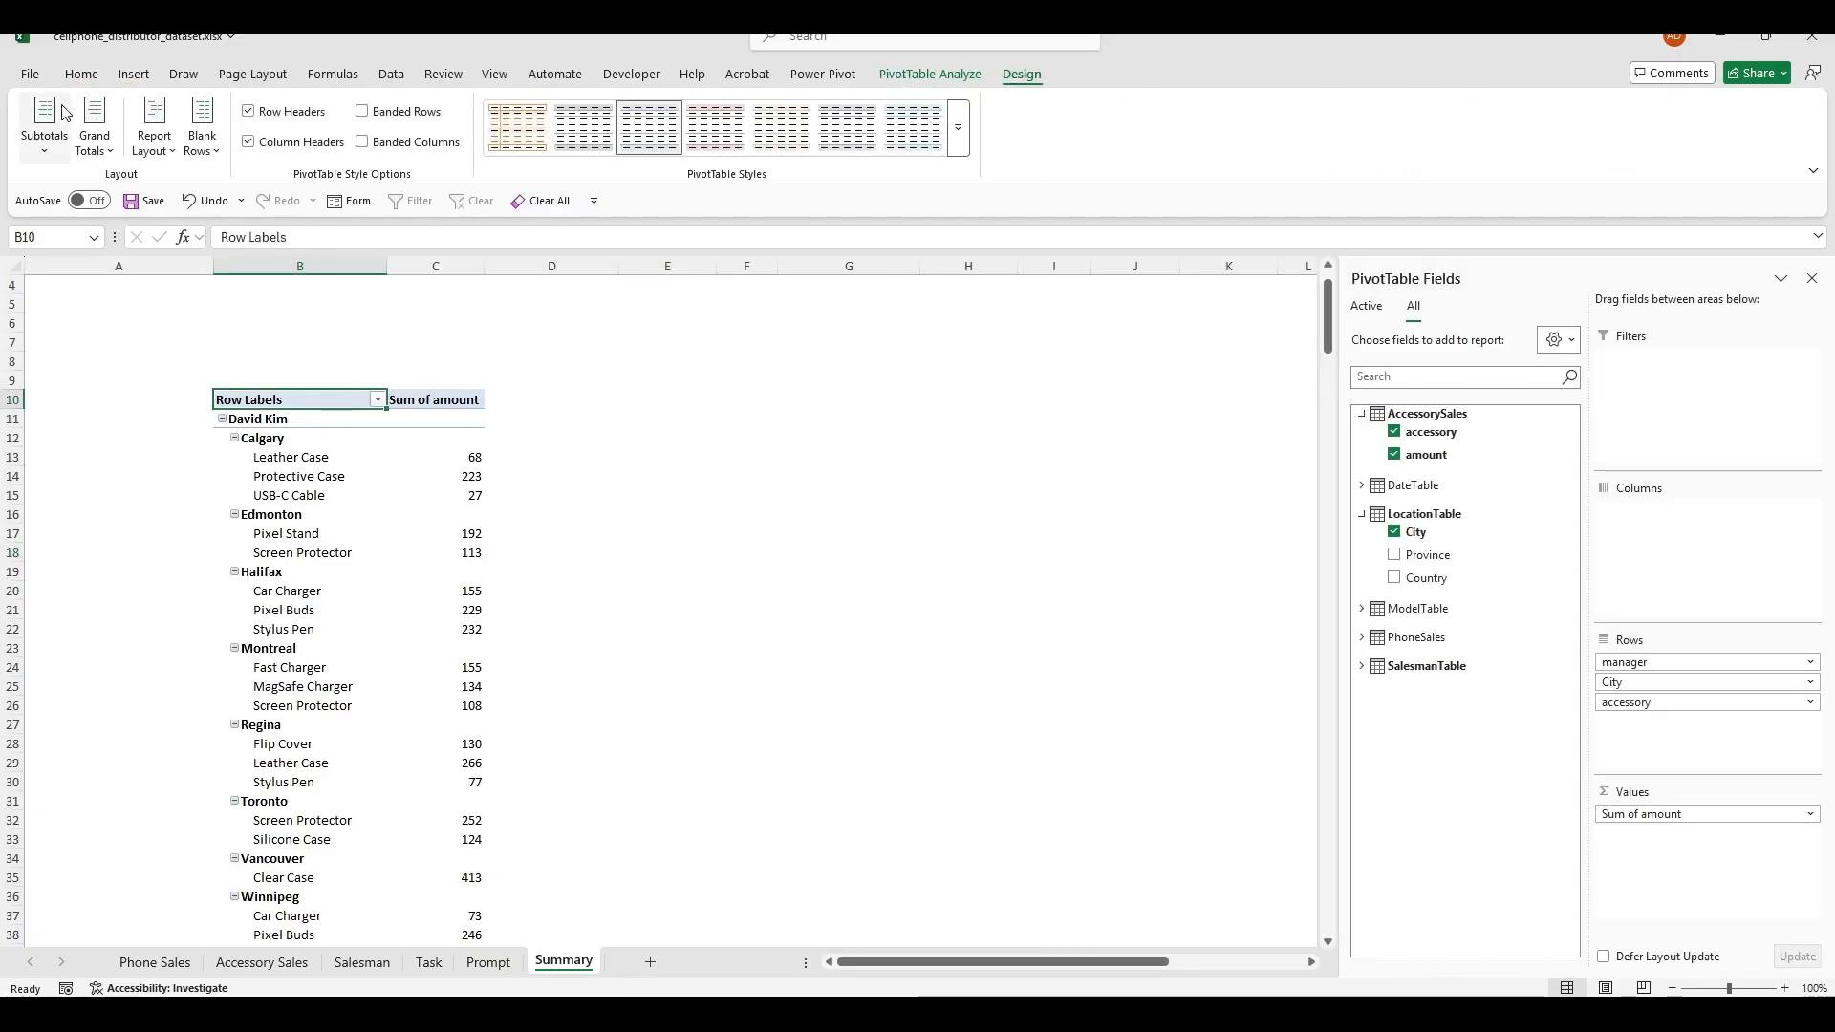
left_click(150, 143)
left_click(236, 266)
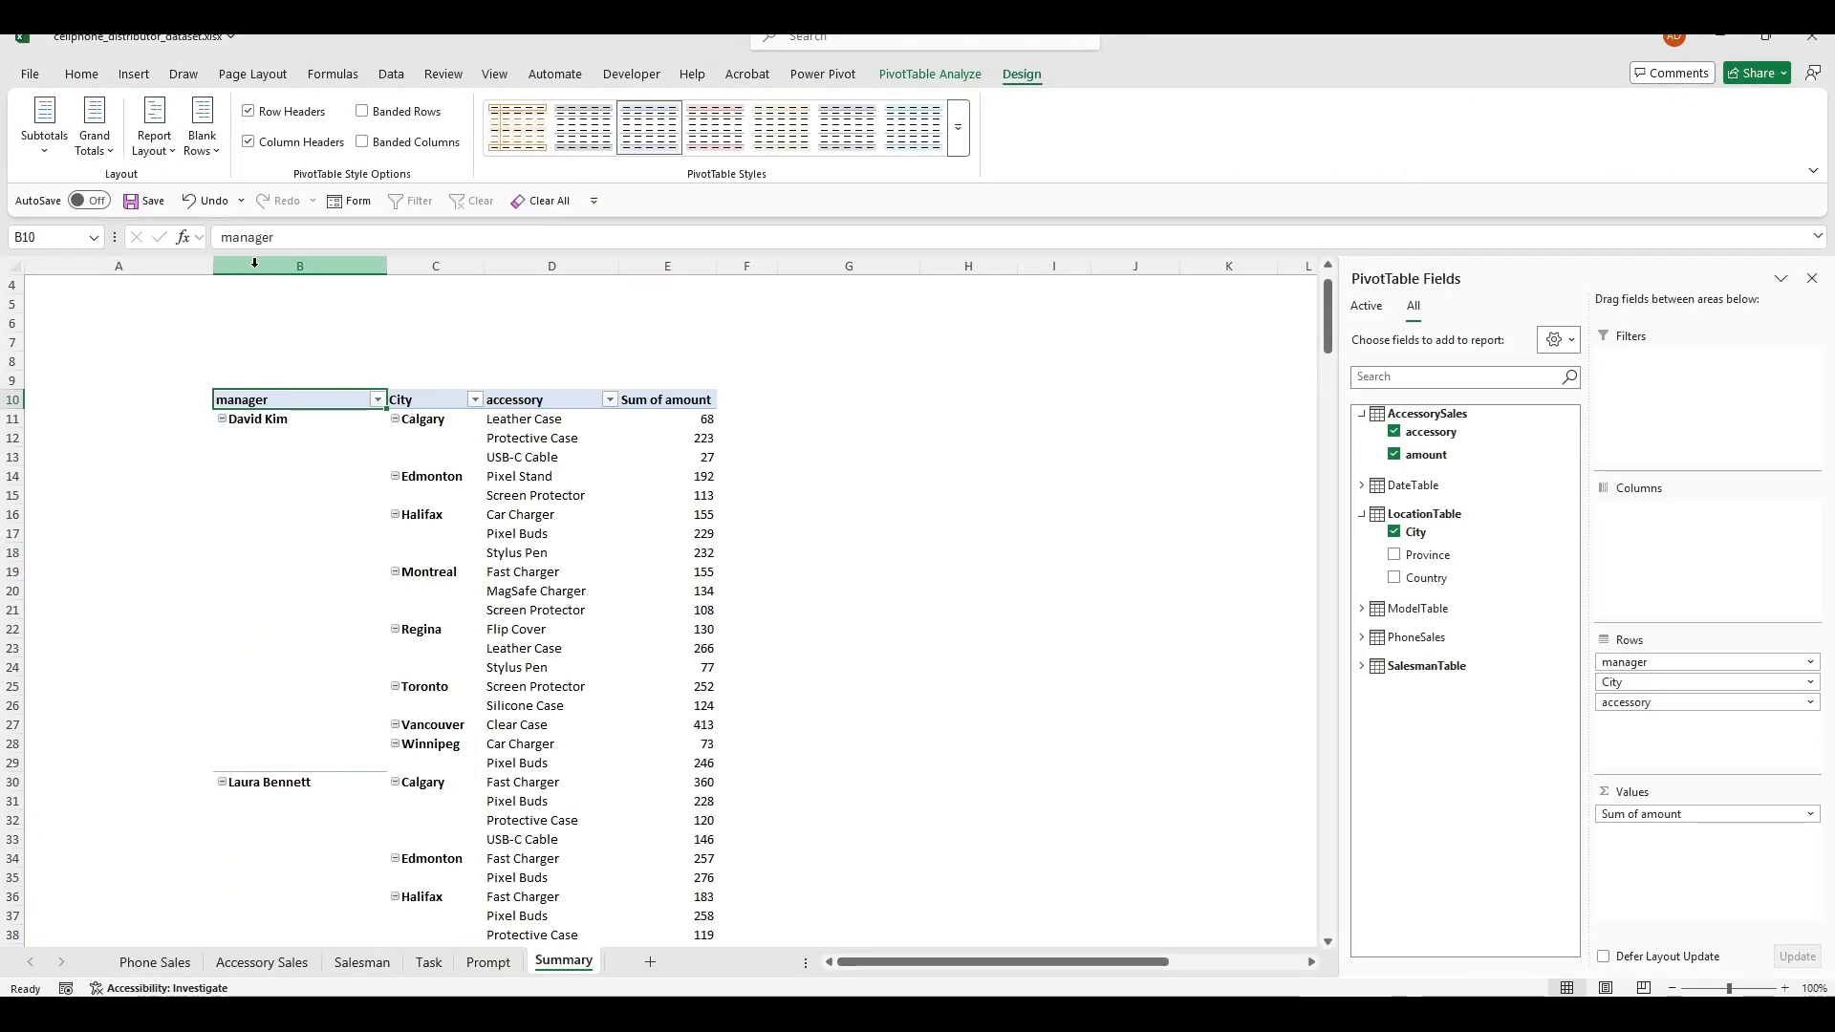
left_click(849, 494)
left_click_drag(830, 663, 812, 654)
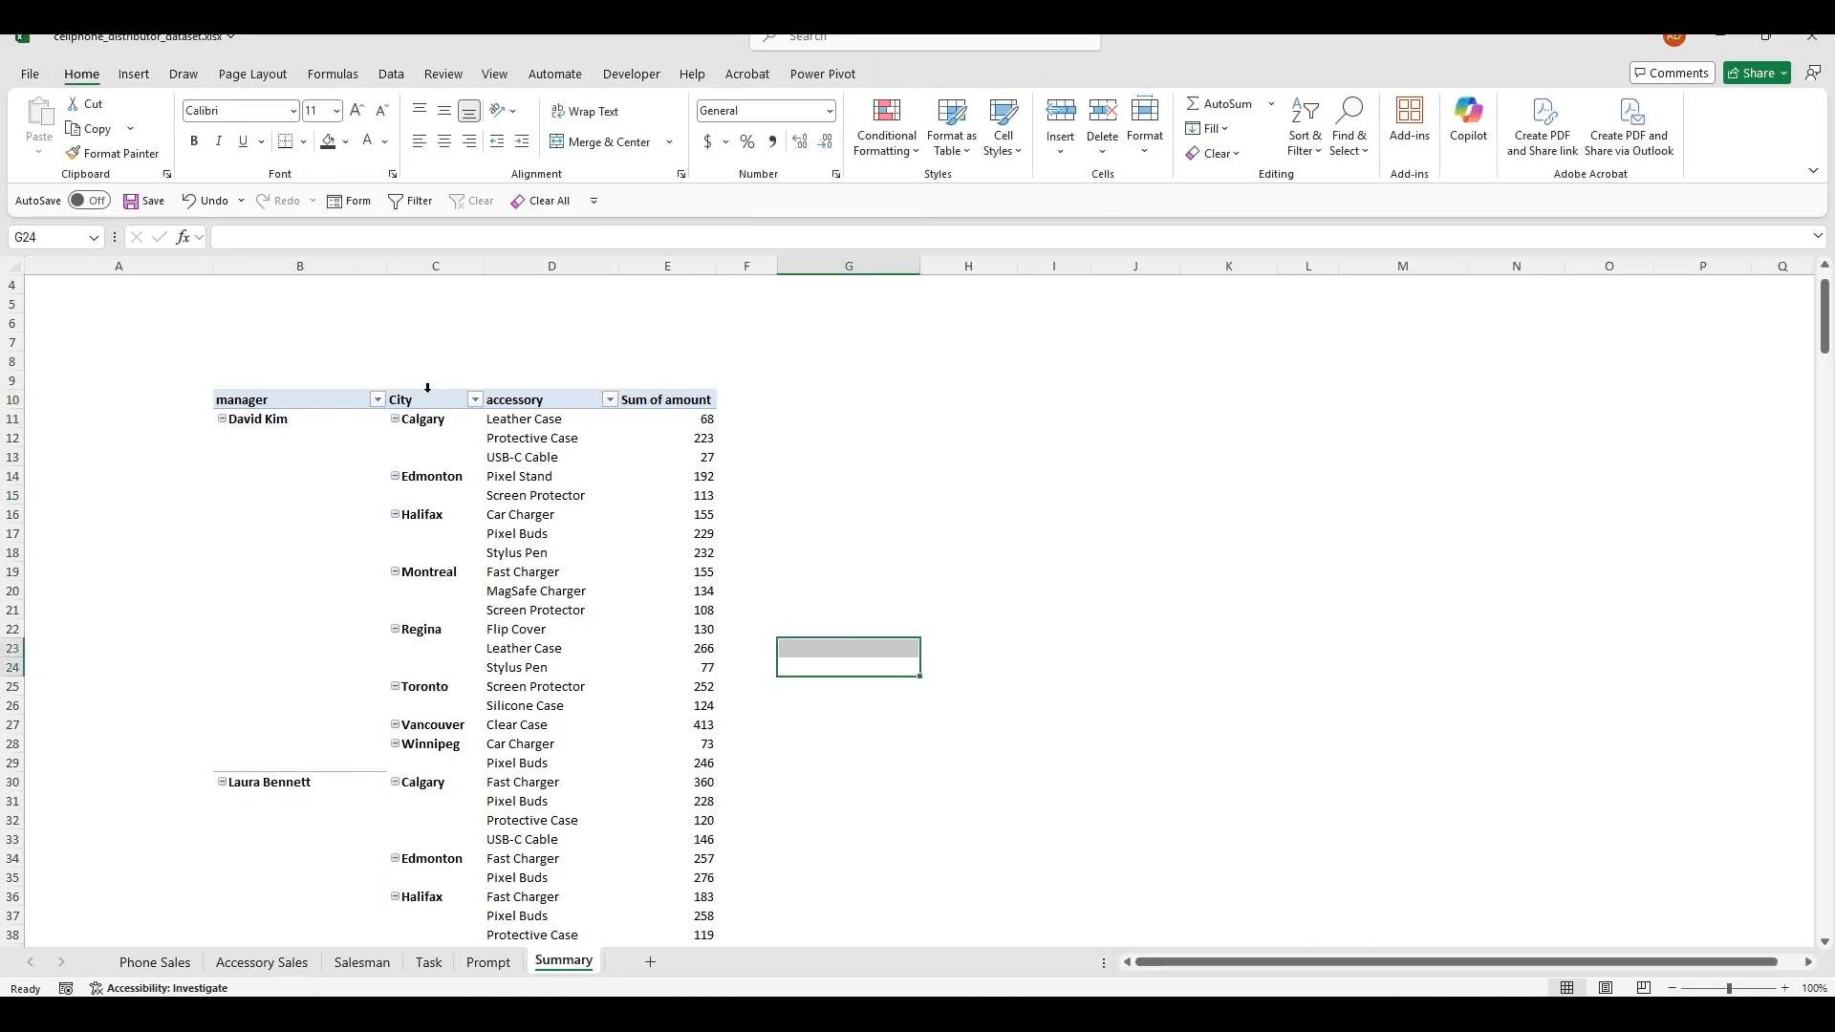
Step: Sort the PivotTable's accessory field in descending order by Sum of amount and check the order of the first city's values
left_click(549, 403)
right_click(548, 402)
mouse_move(674, 572)
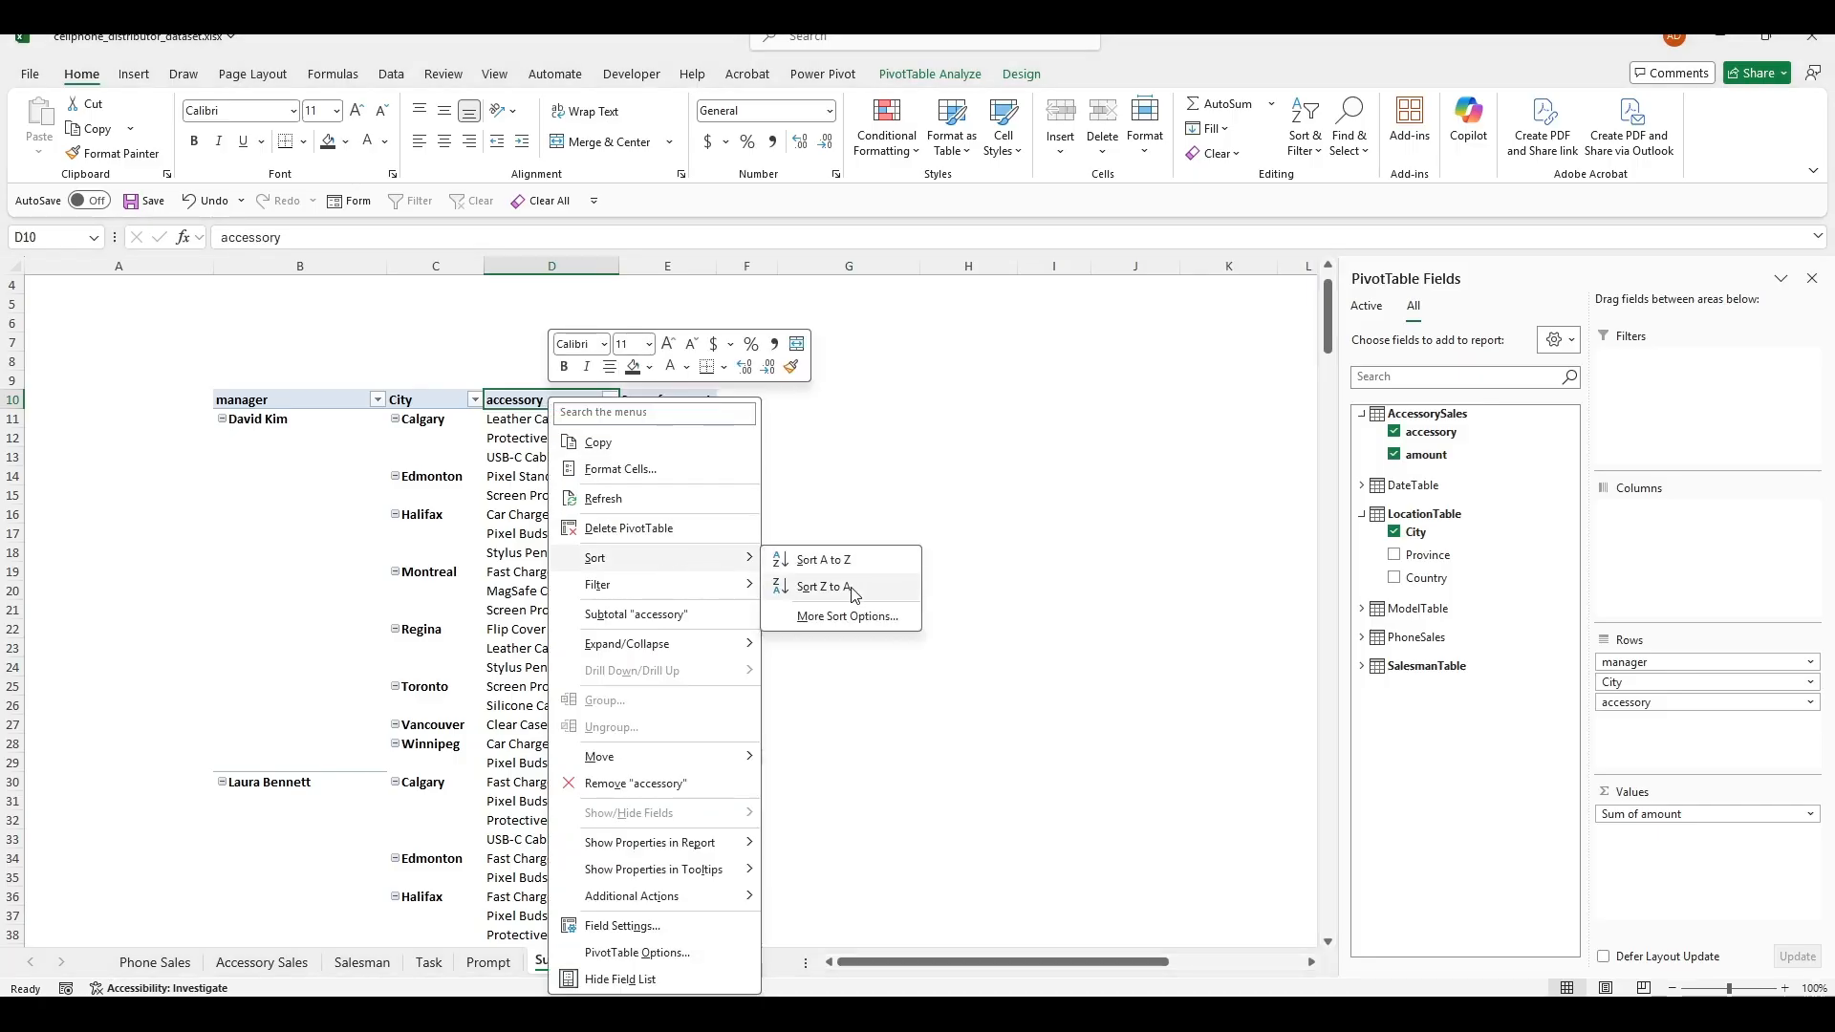
left_click(830, 617)
left_click(832, 612)
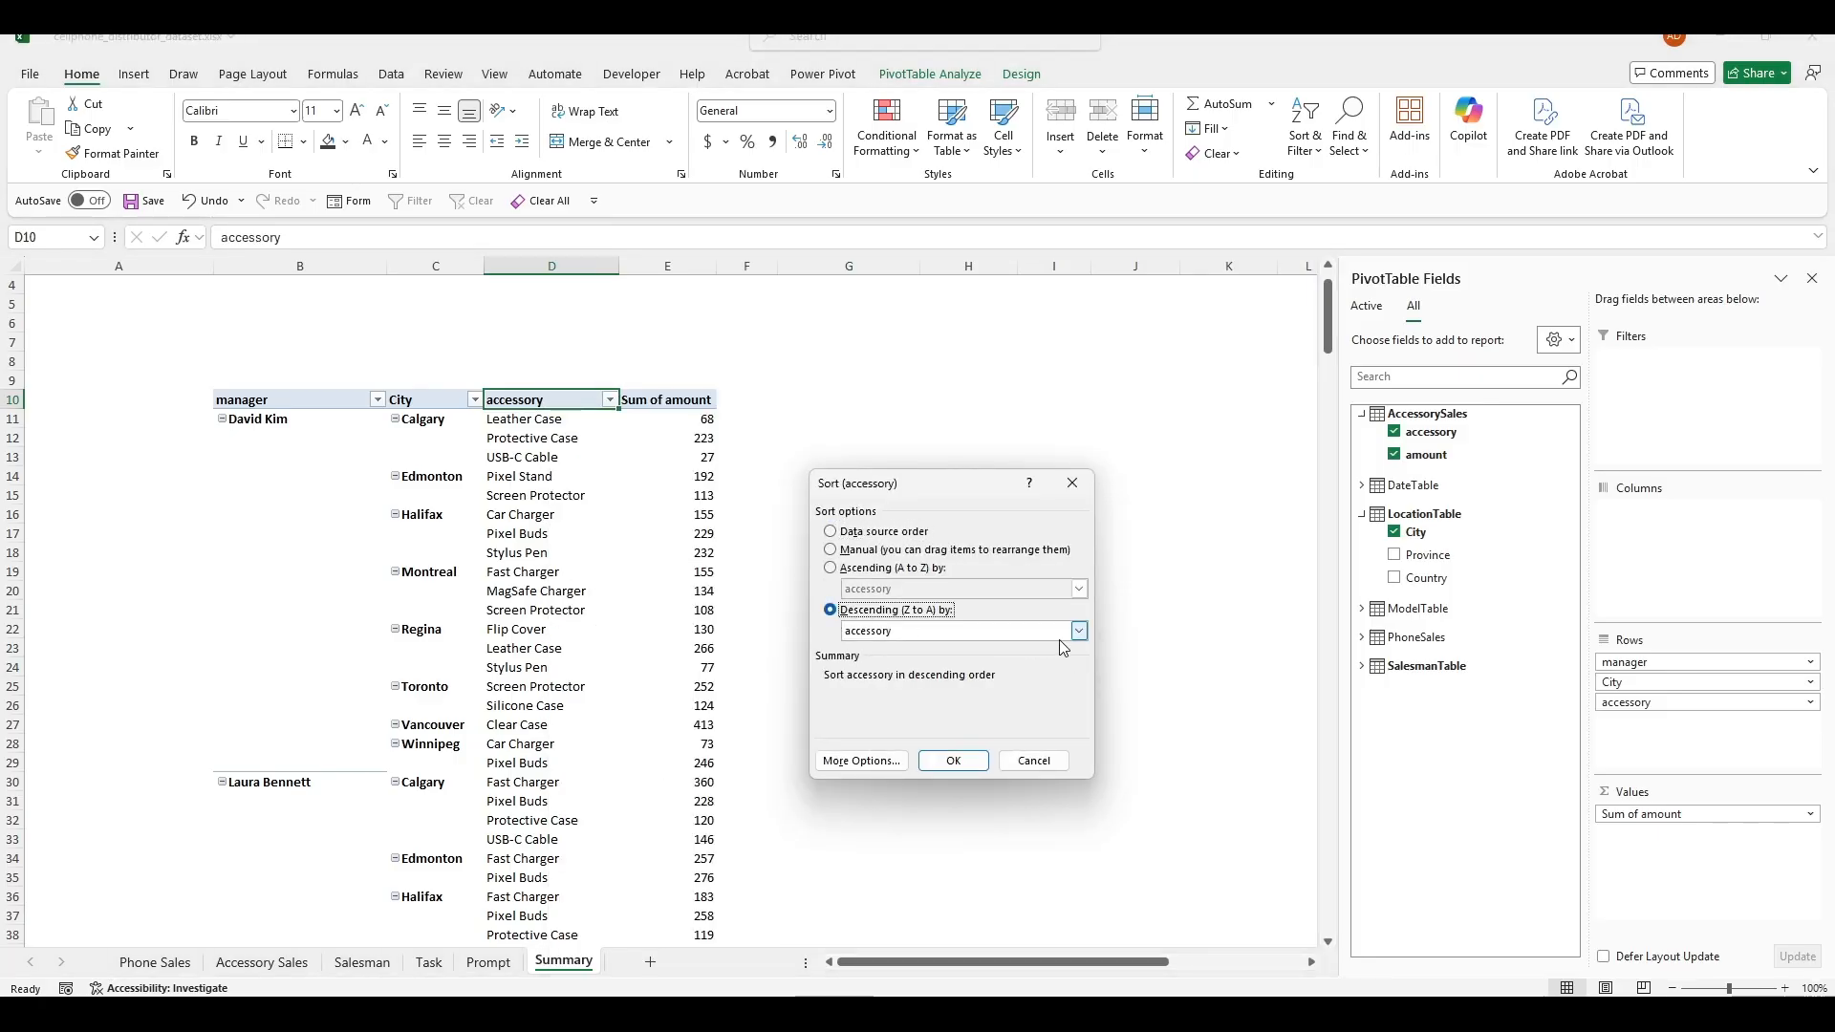
left_click(1078, 630)
left_click(898, 661)
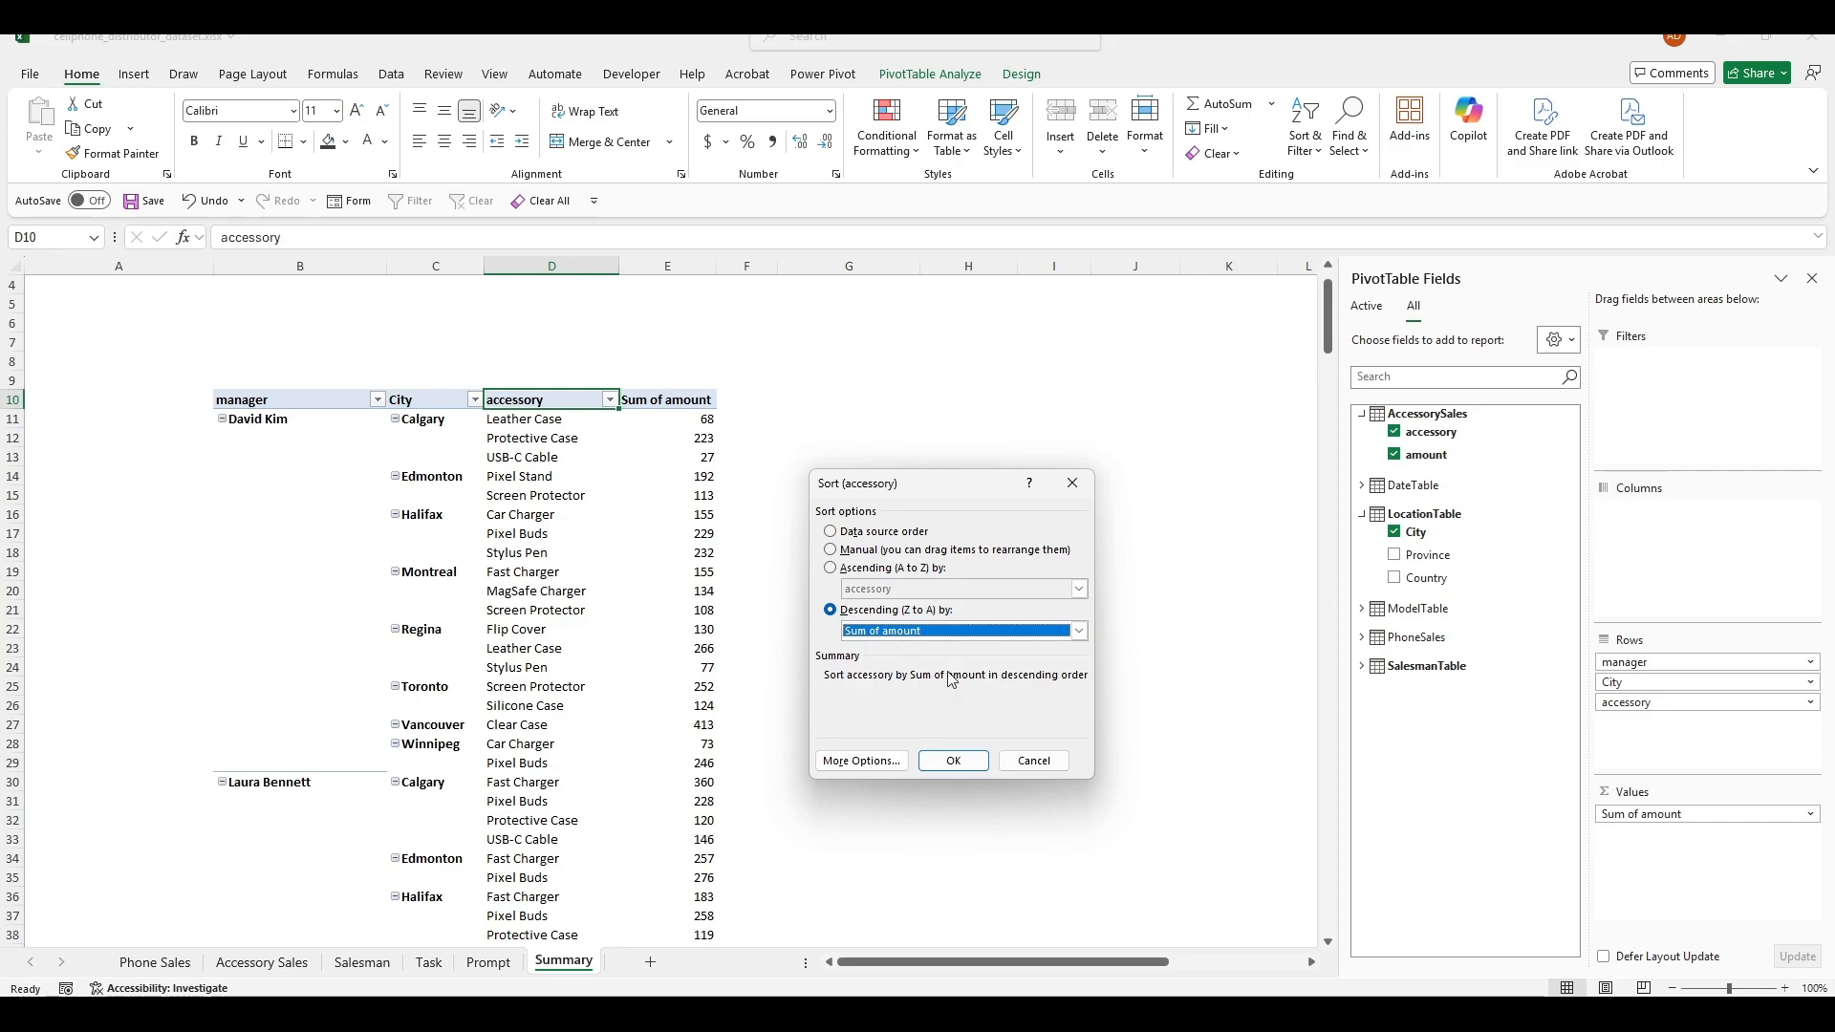
left_click(954, 761)
left_click(849, 704)
left_click_drag(688, 420, 690, 457)
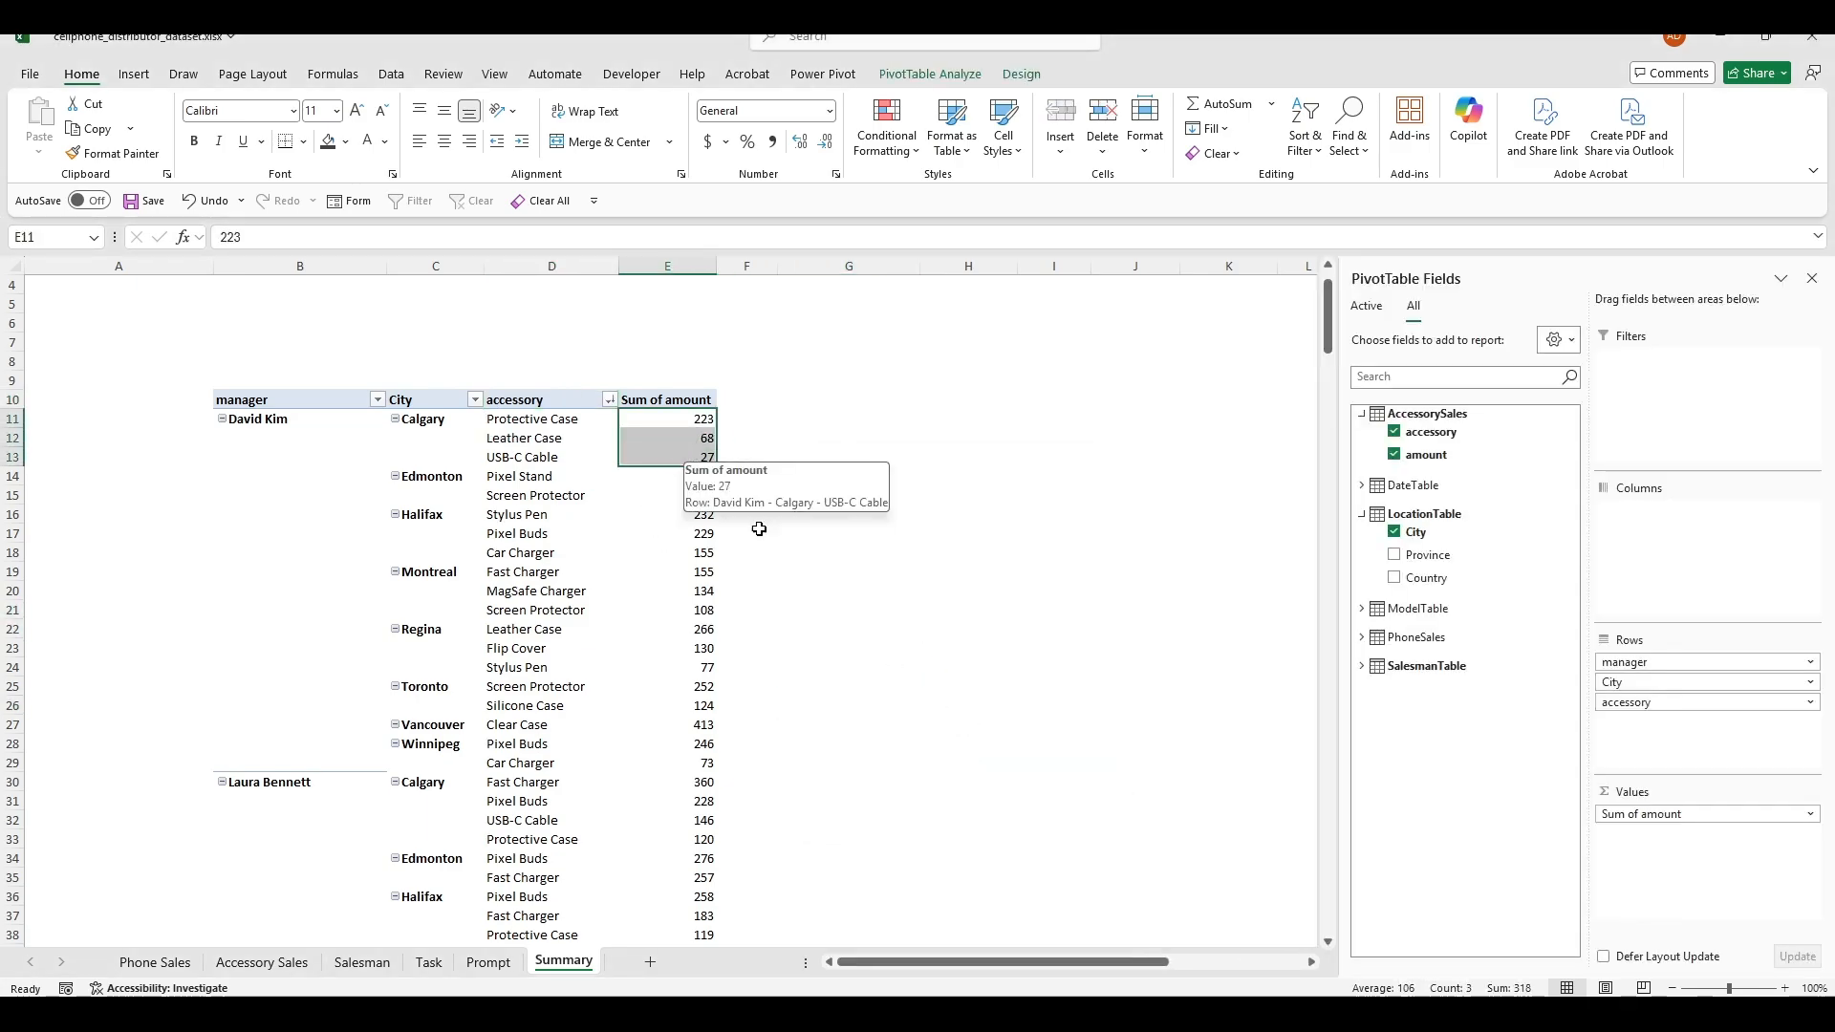
Step: Consult the Task sheet for the second monthly request, Top Phone Sales by Manager by Location
left_click(967, 657)
left_click(300, 419)
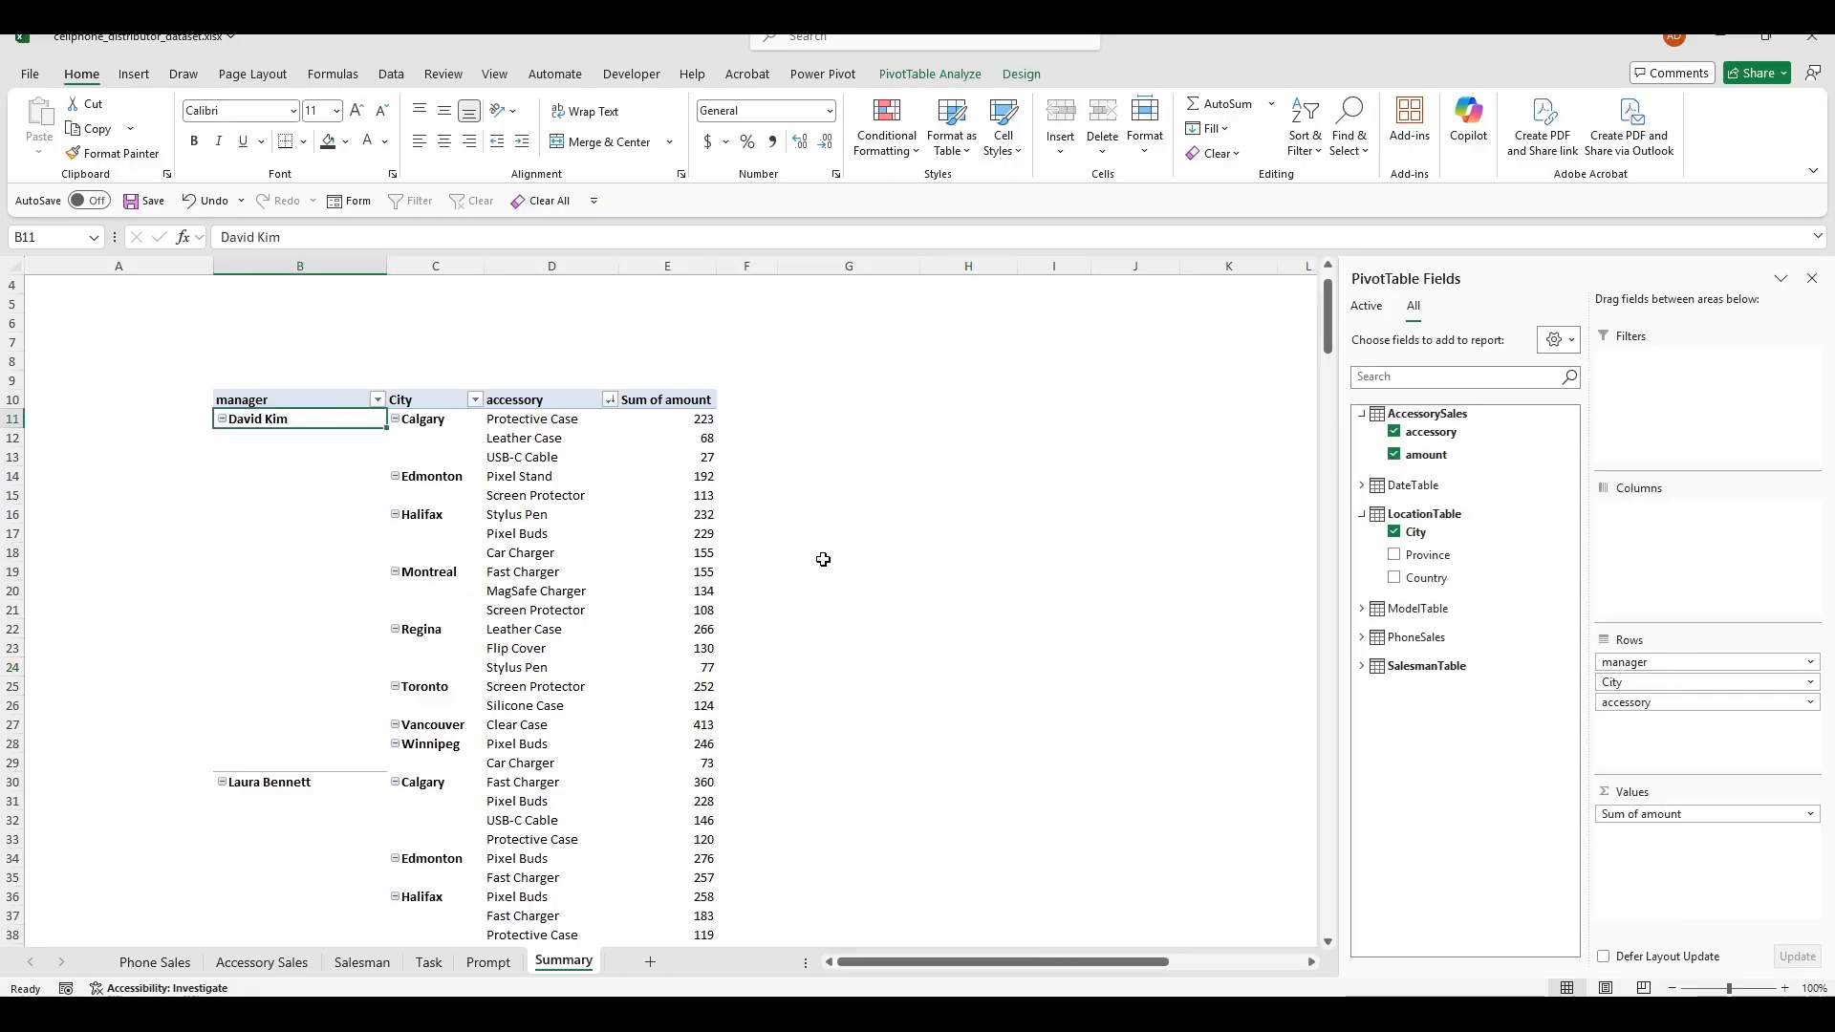
left_click(839, 516)
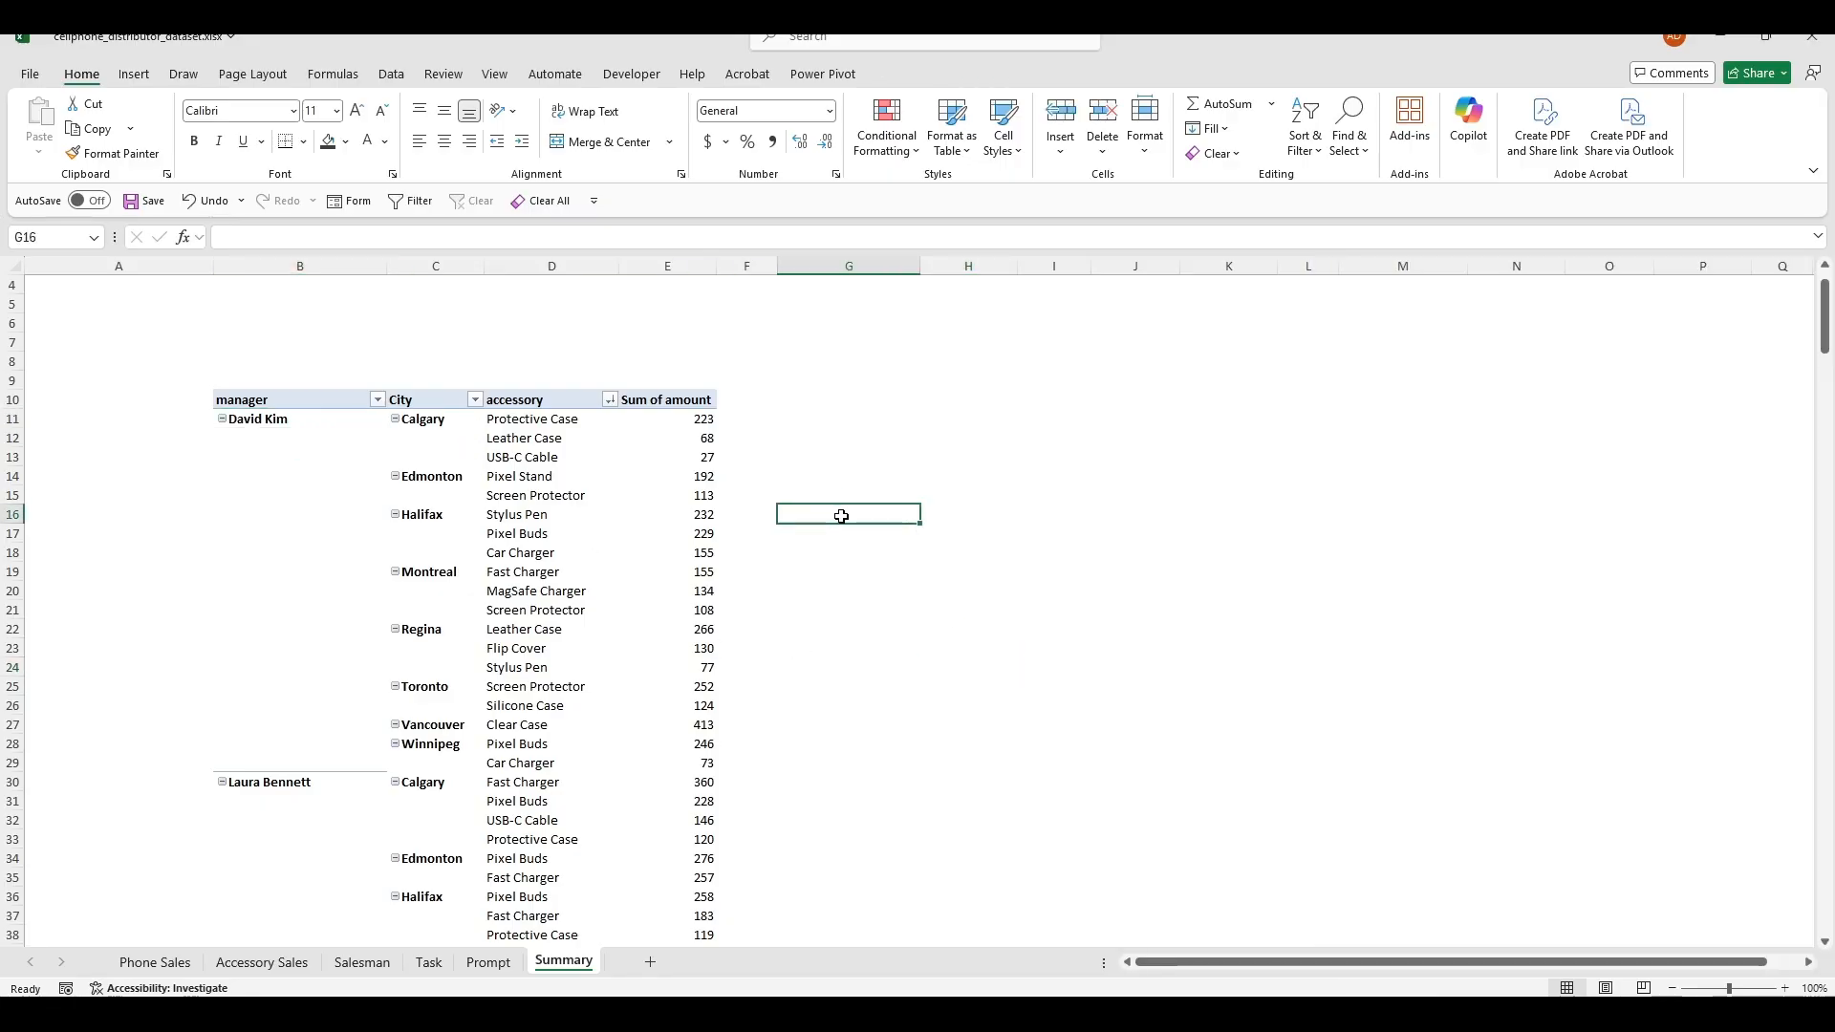
left_click(429, 961)
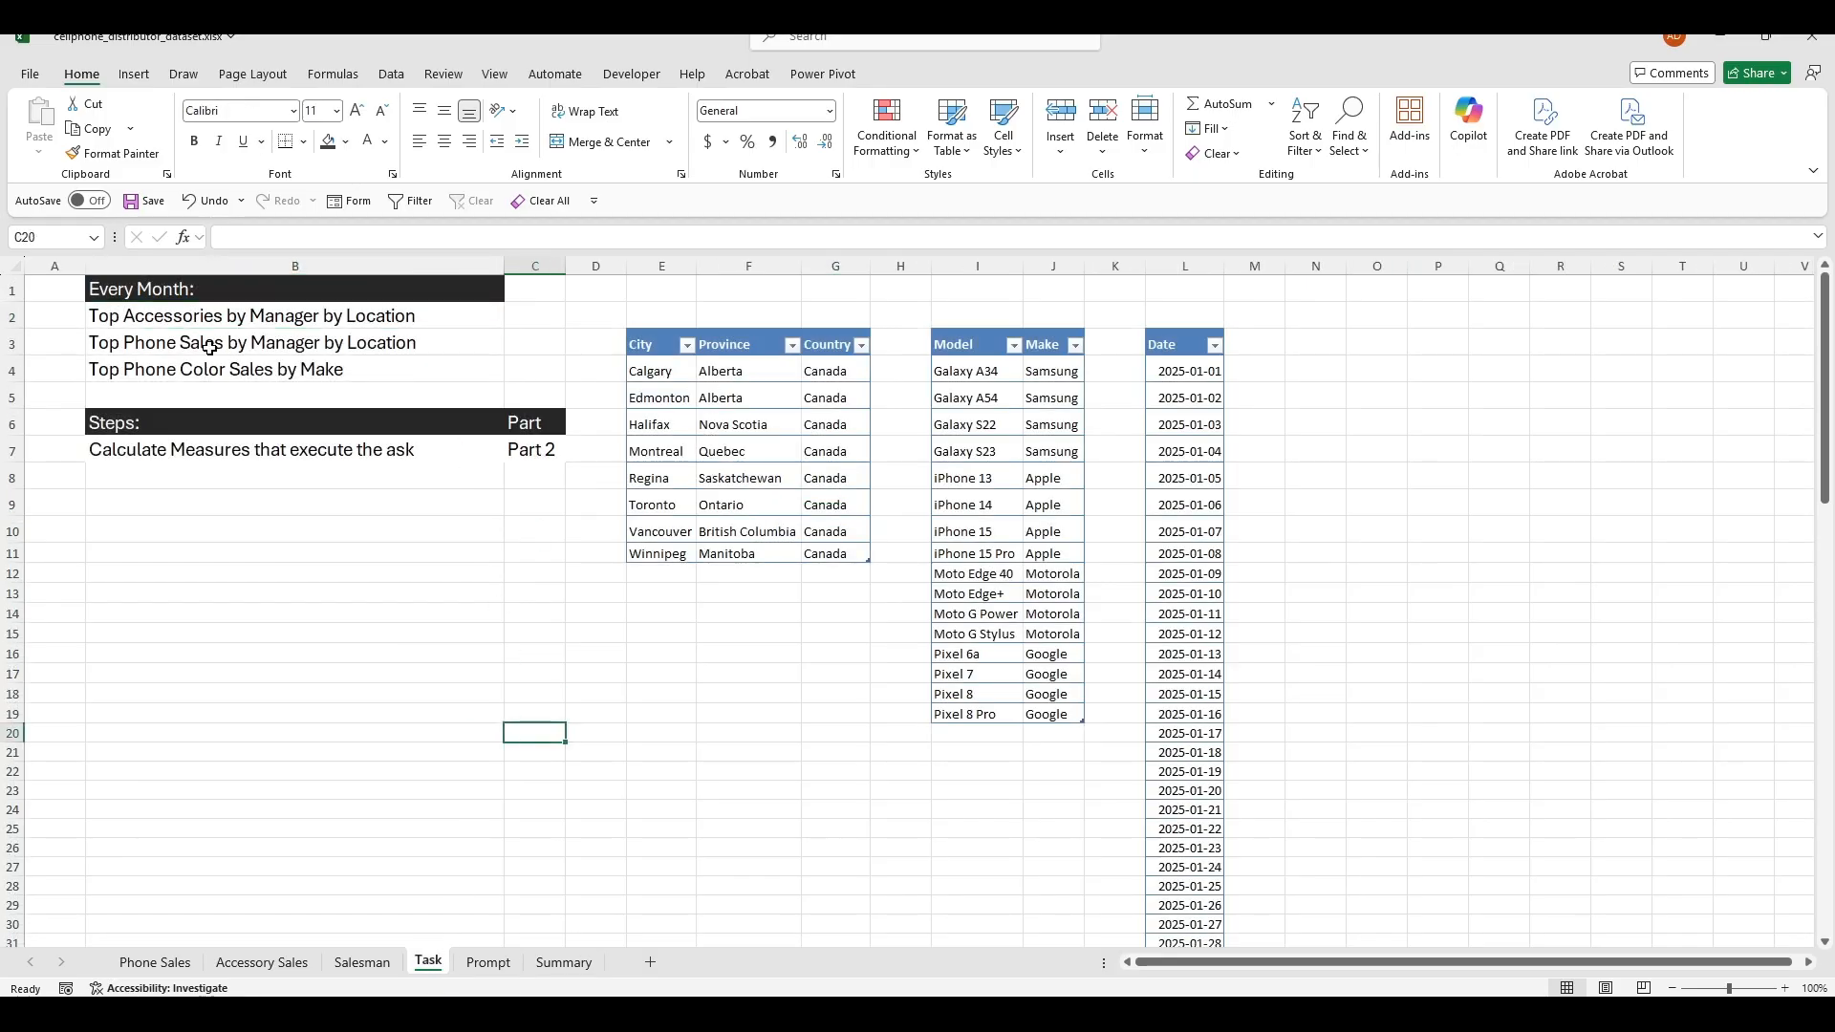
left_click(339, 342)
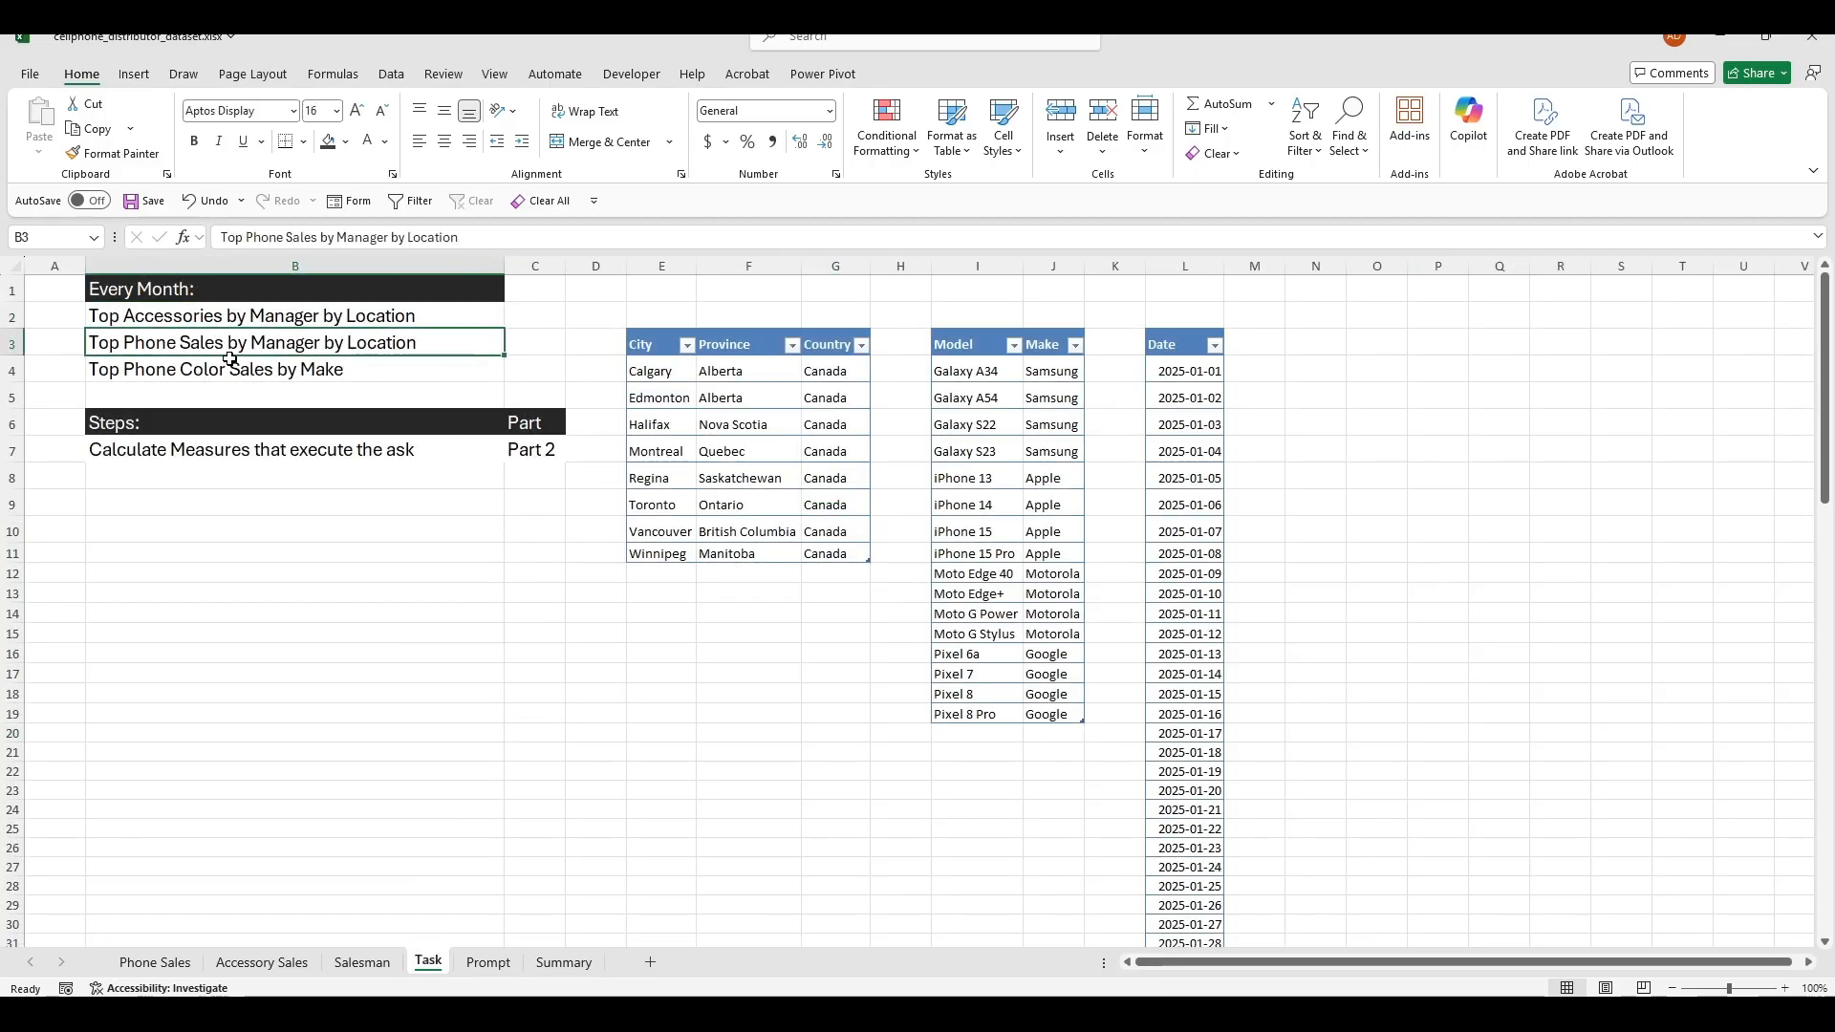
Step: Insert a PivotTable from the Data Model at cell G10 of the existing Summary sheet
left_click(573, 963)
left_click(956, 627)
left_click(818, 402)
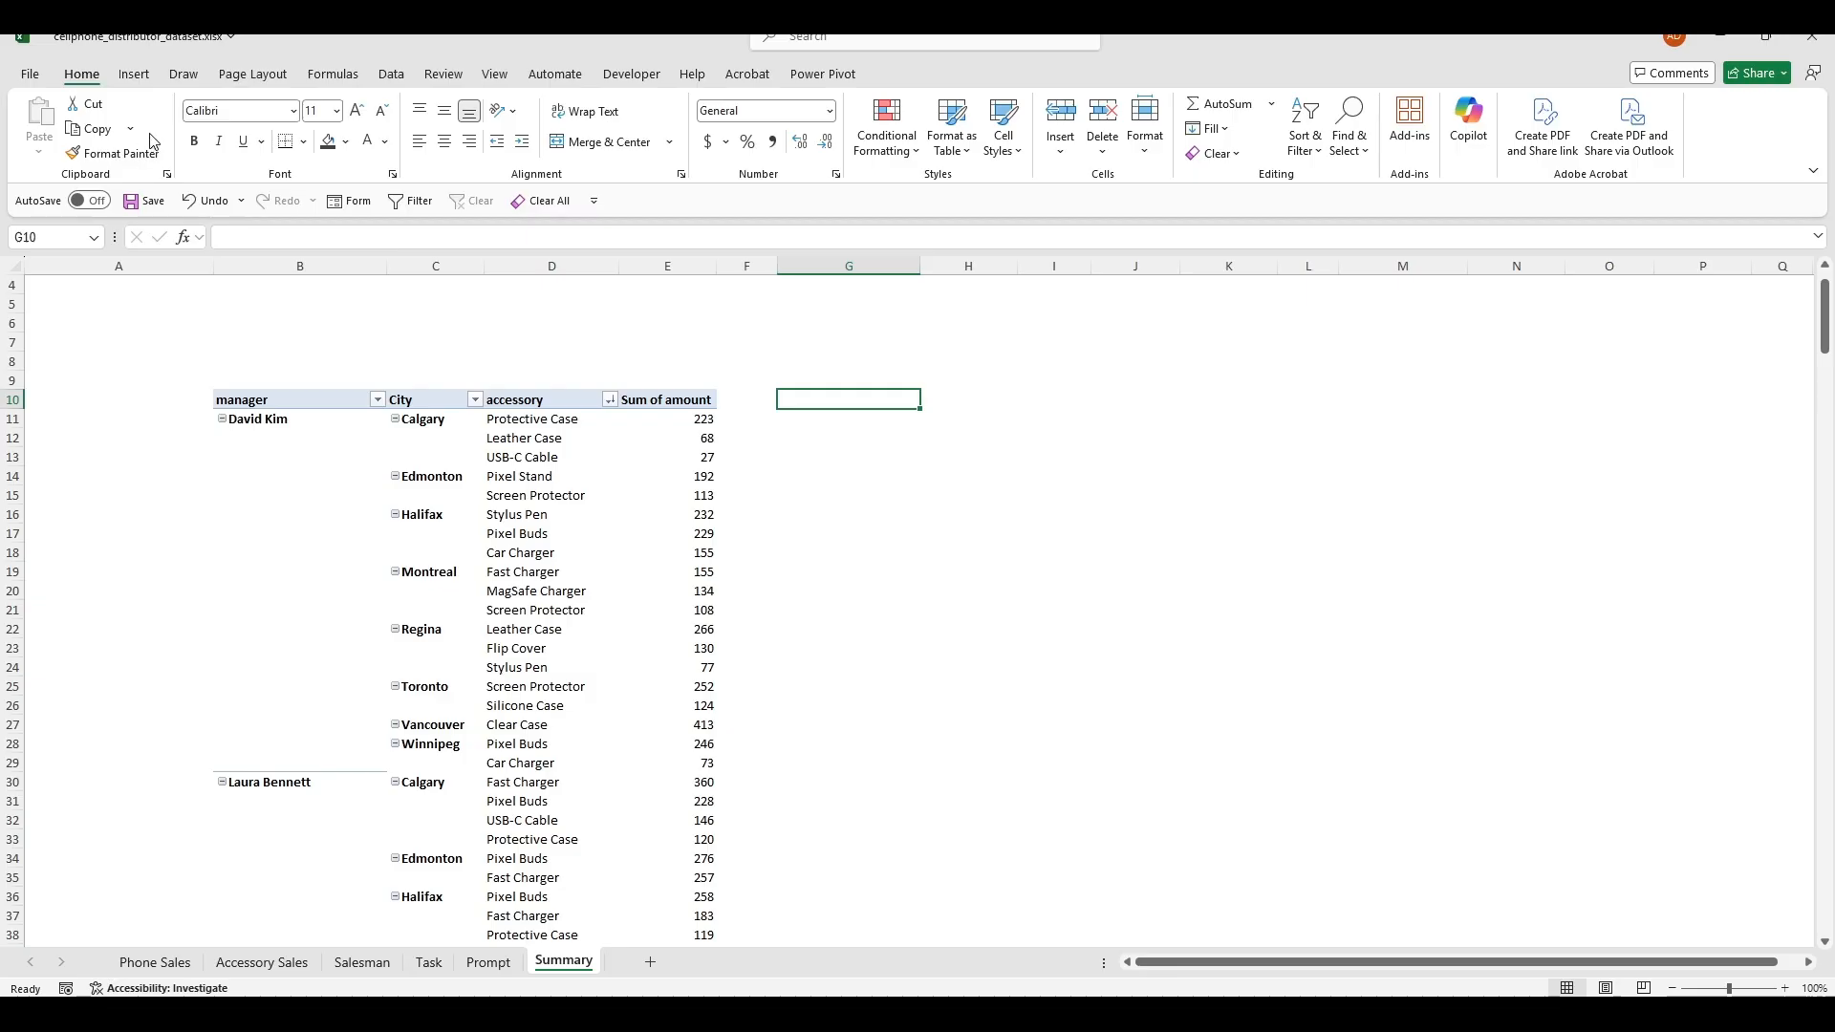
left_click(134, 76)
left_click(34, 156)
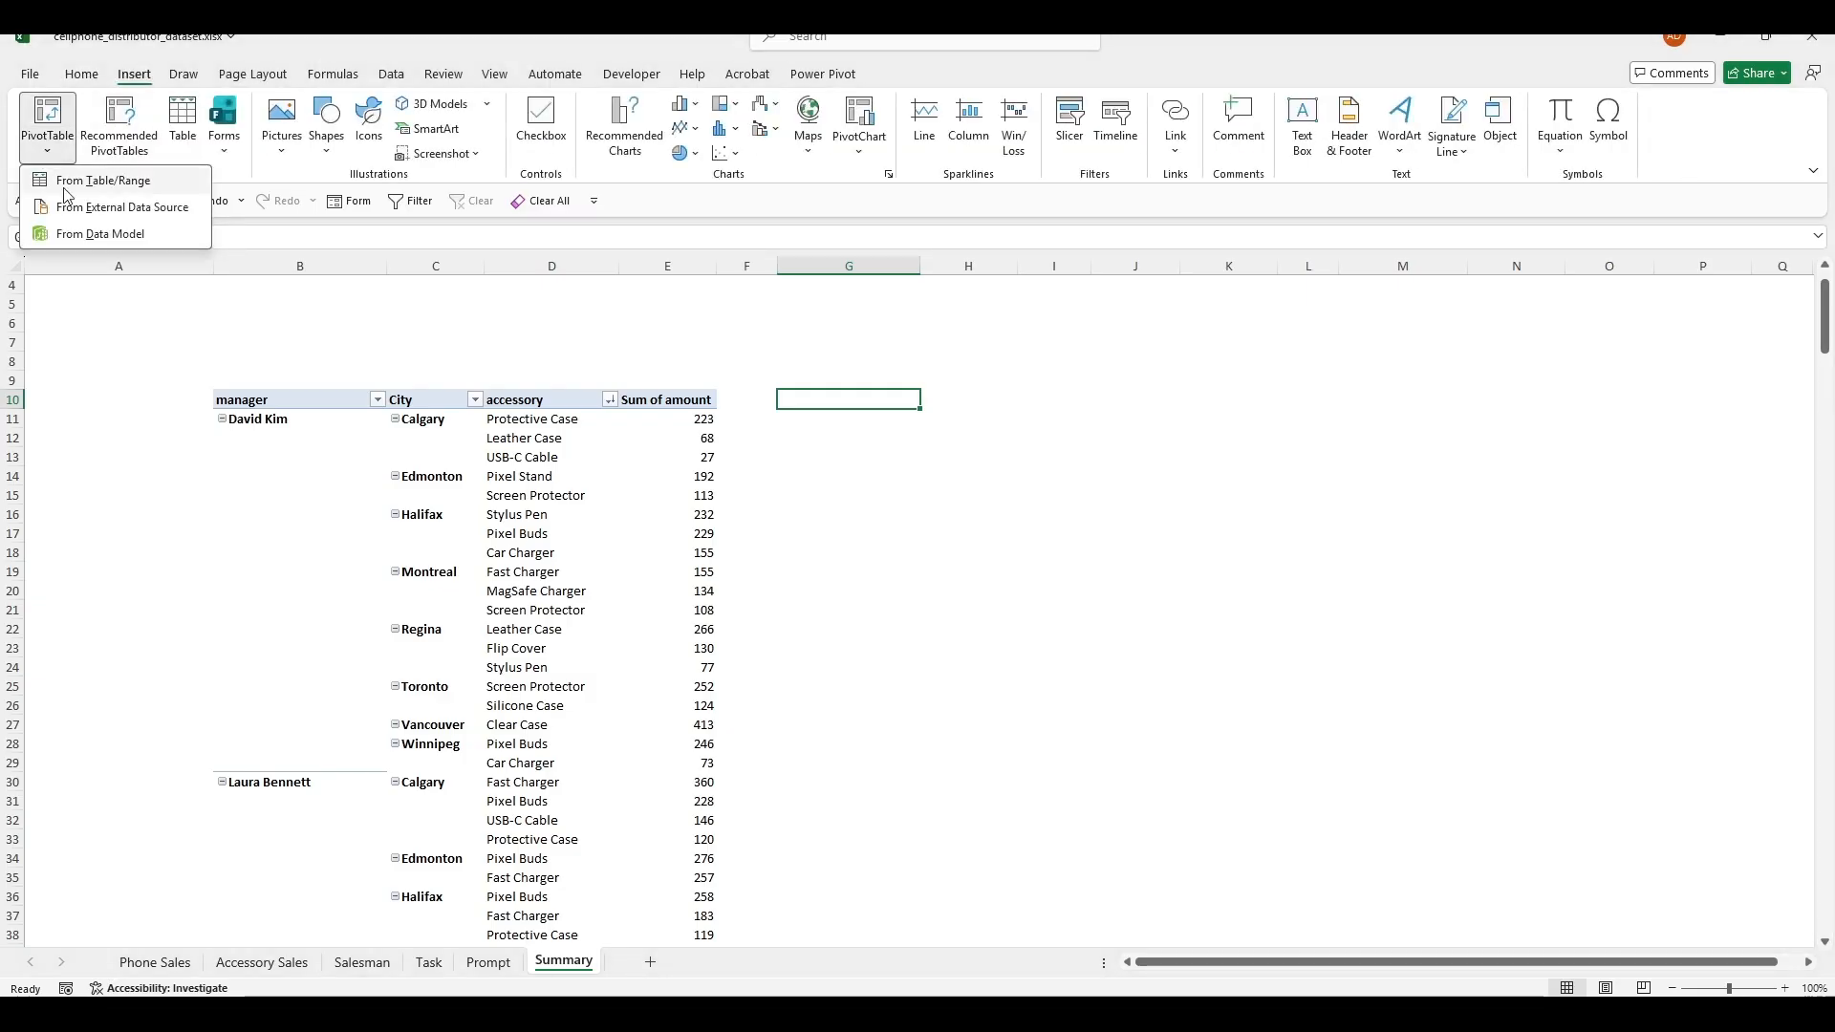
left_click(73, 241)
left_click(1040, 709)
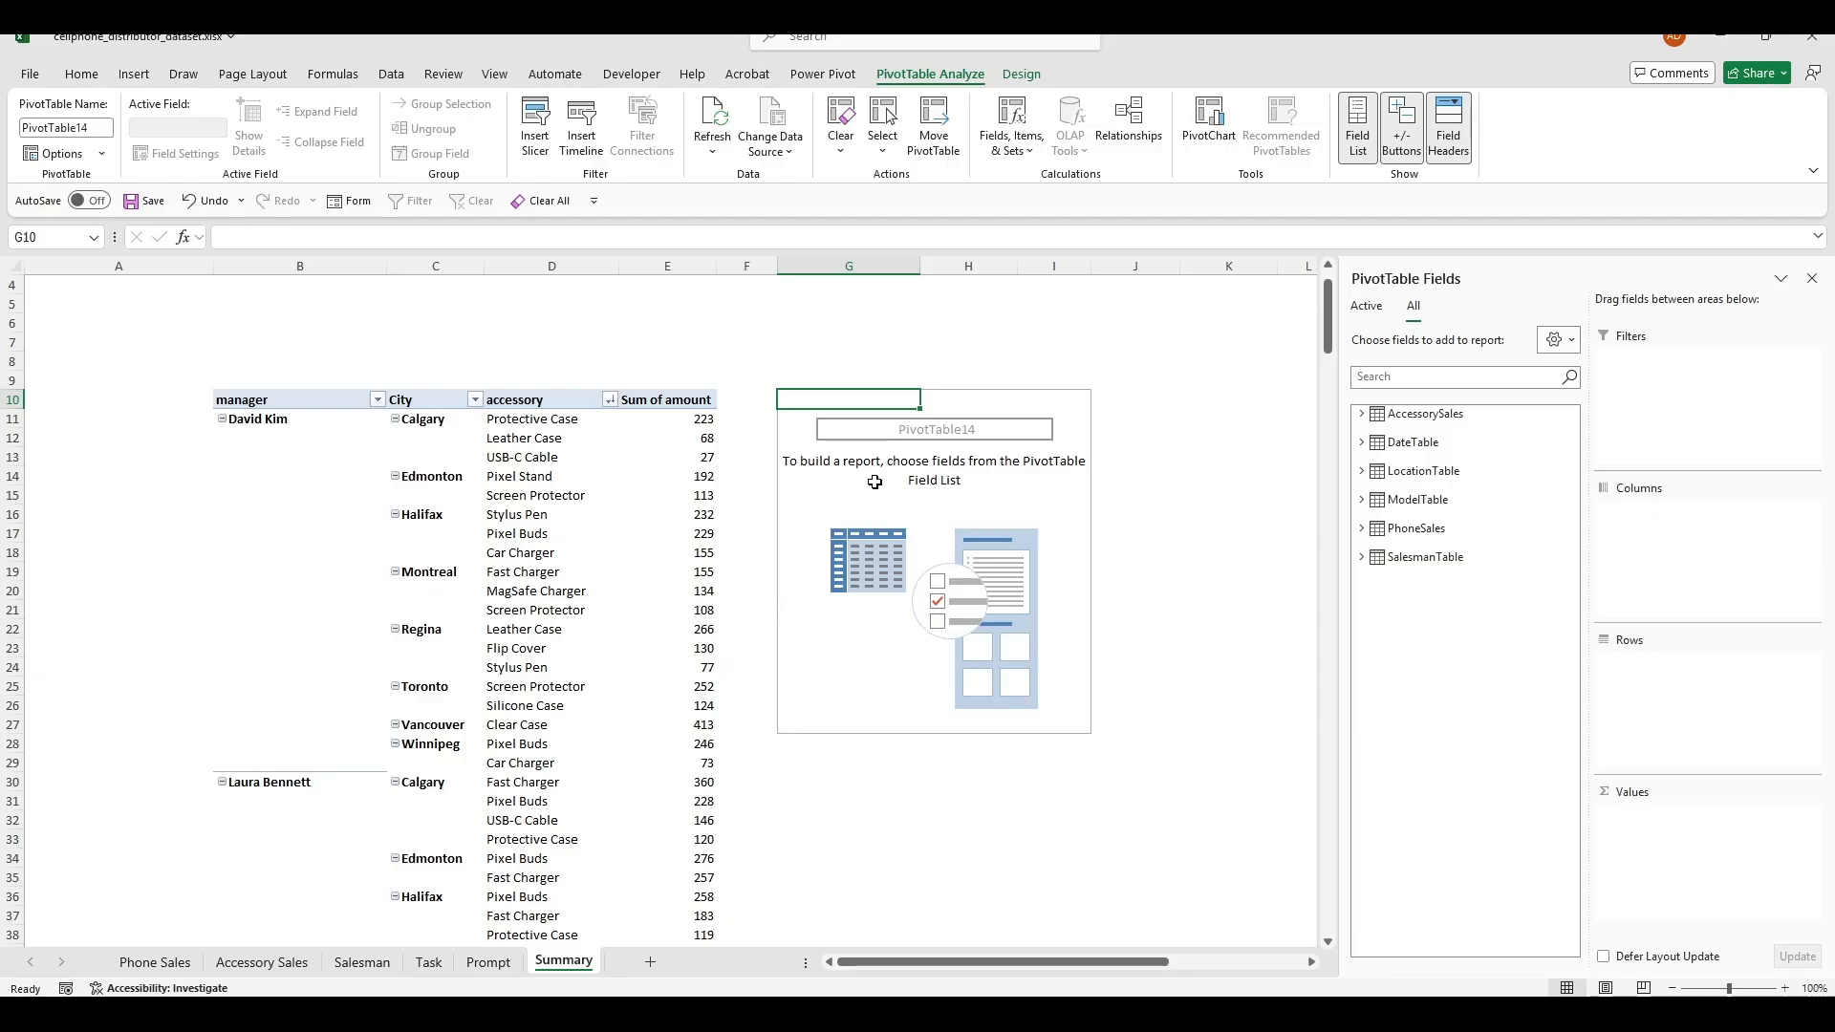
Step: Add manager from SalesmanTable and City from LocationTable to the rows of the G10 PivotTable, with City below manager
left_click(1362, 557)
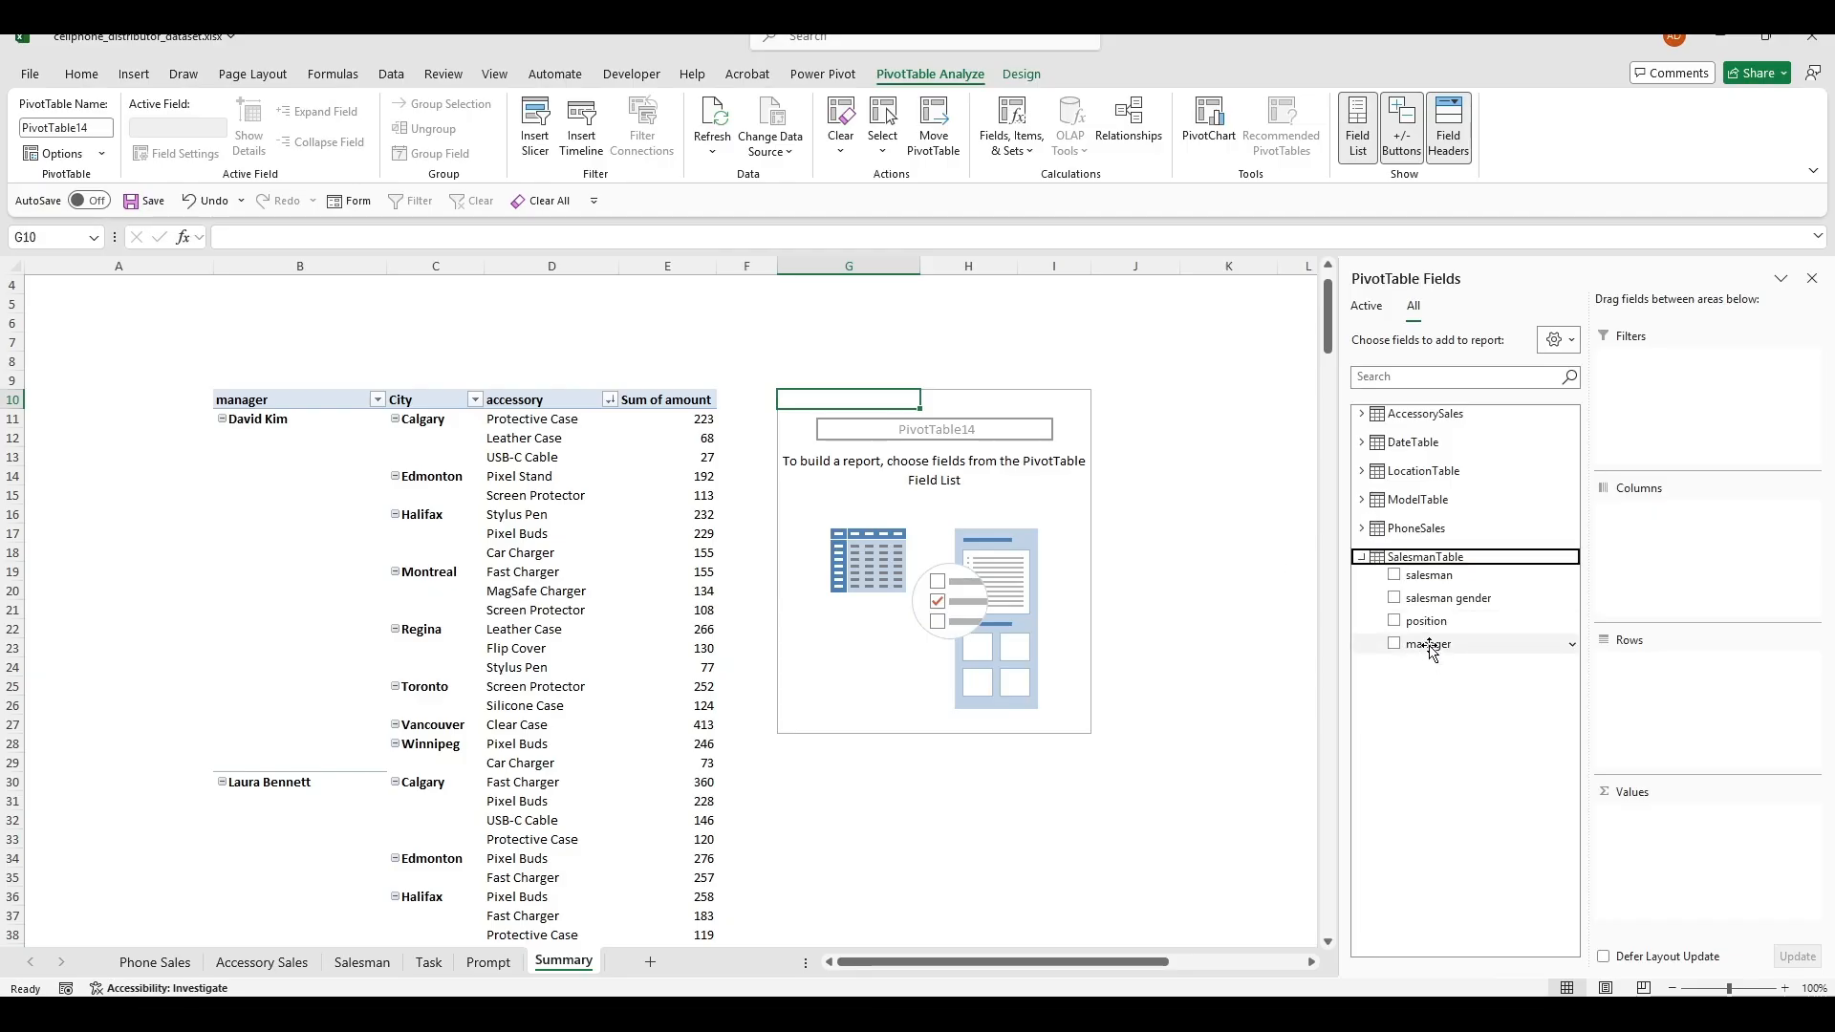
left_click_drag(1429, 646, 1701, 715)
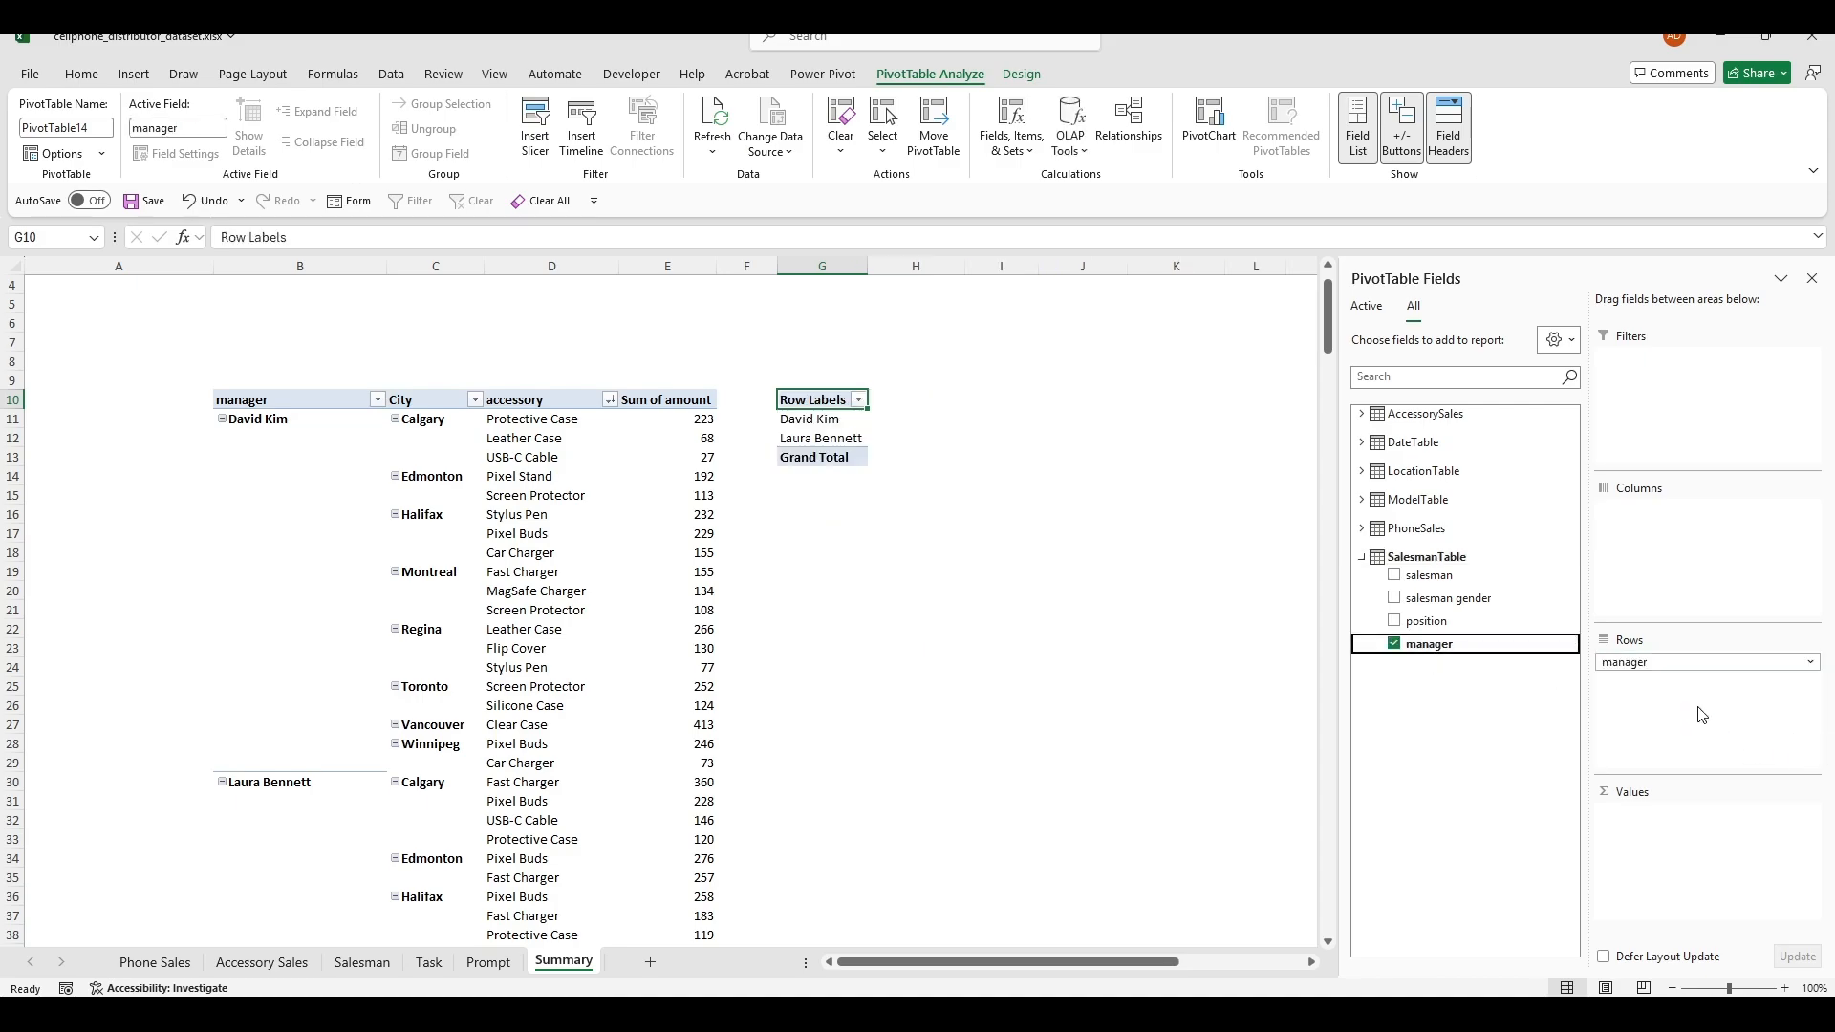
left_click(1362, 557)
left_click(1362, 471)
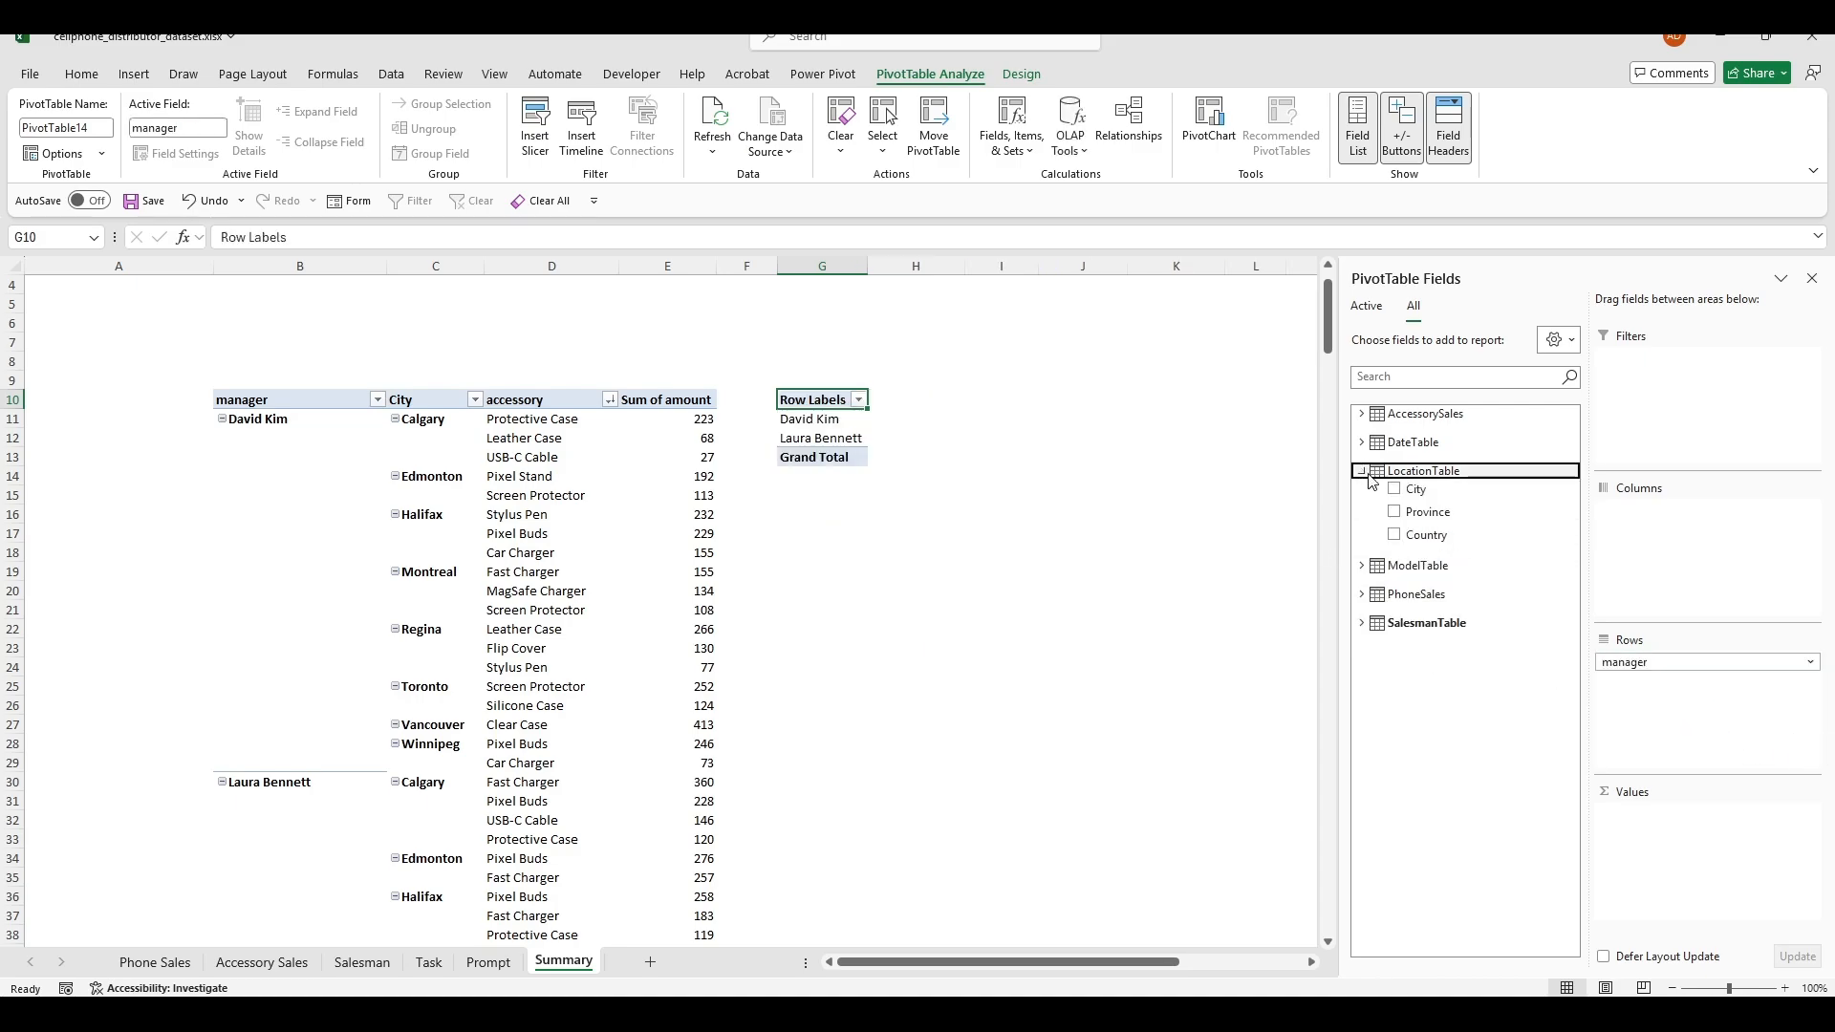
left_click_drag(1413, 488, 1654, 709)
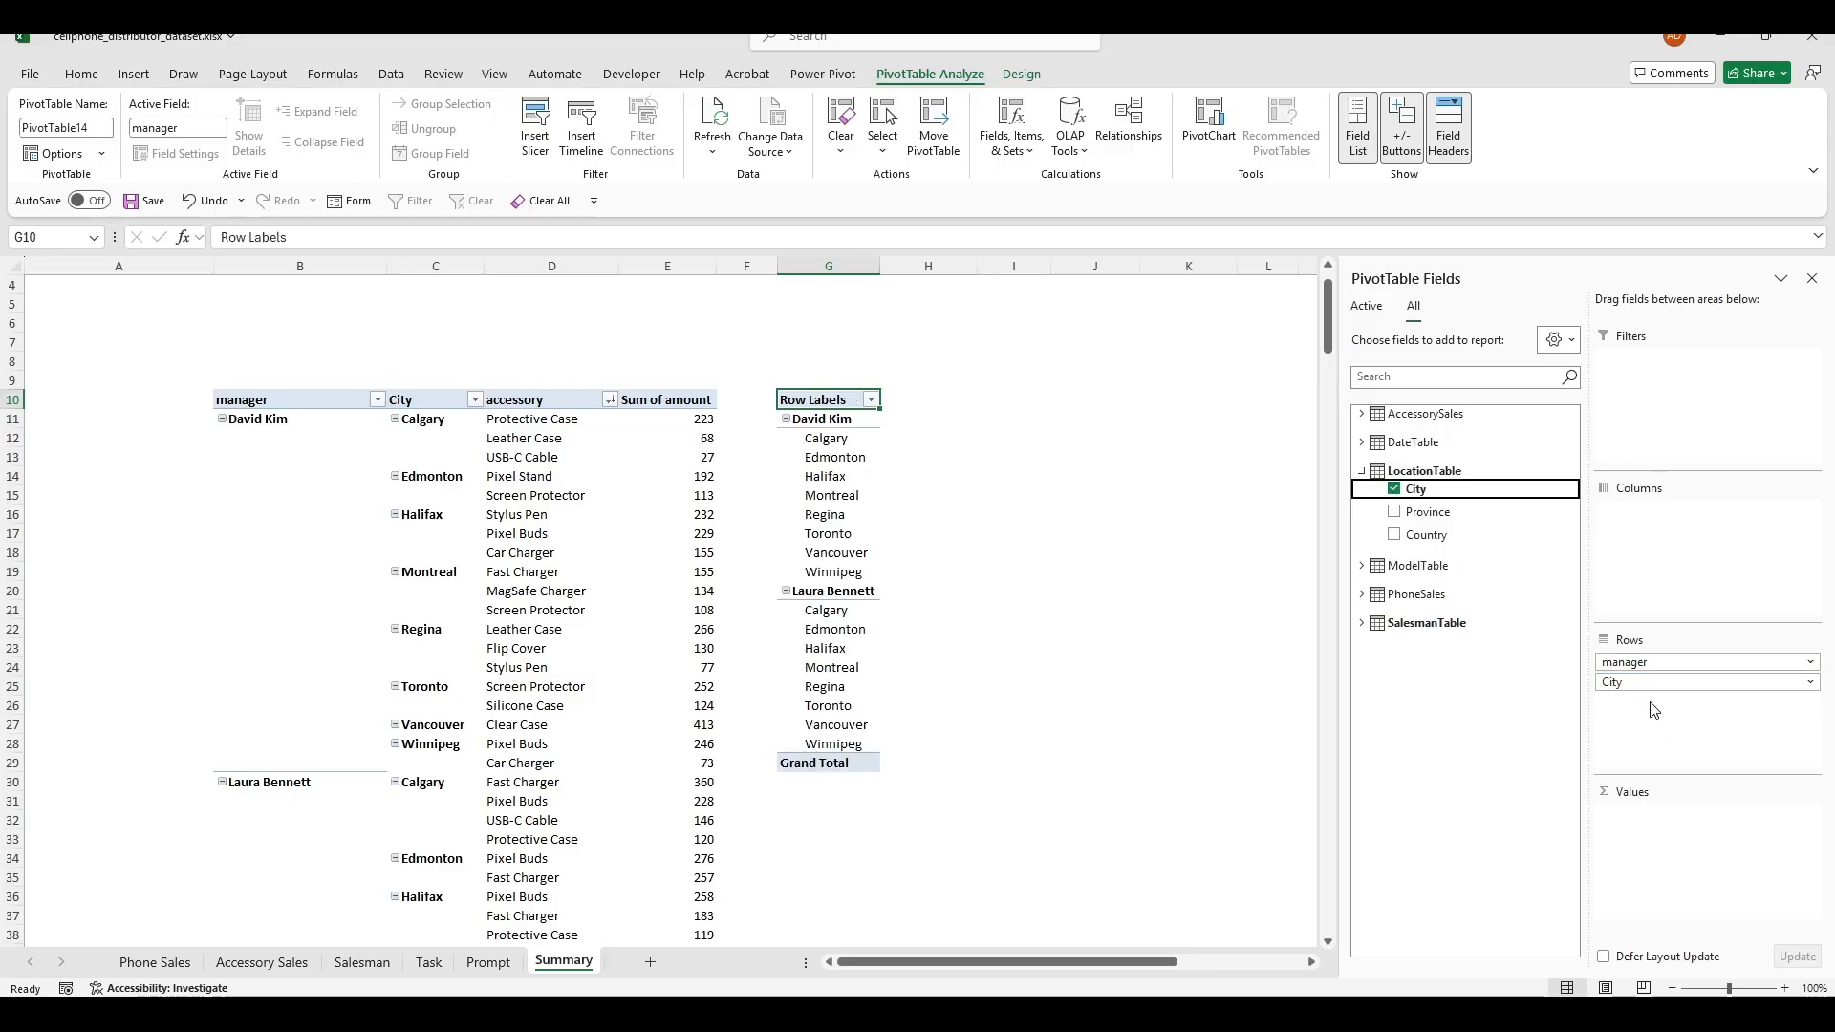
left_click(1362, 471)
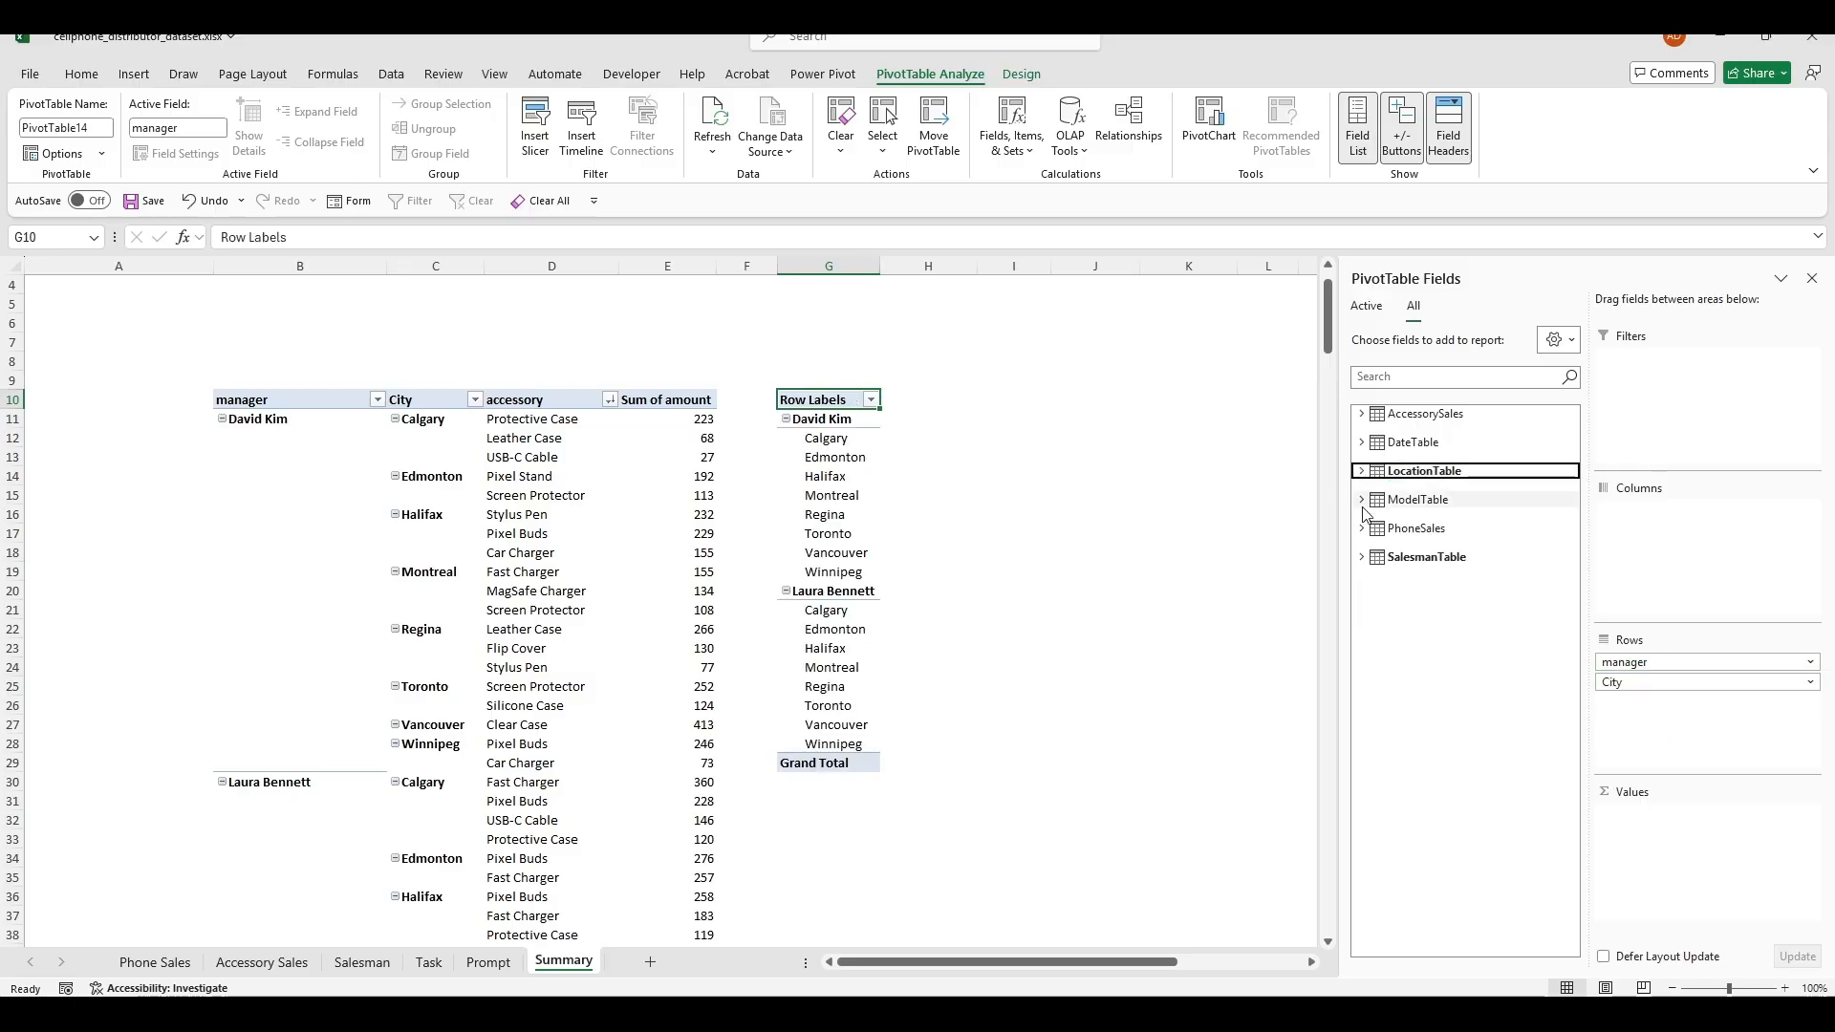
Step: Add Make and Model from ModelTable to the PivotTable's rows below City, with Model below Make
left_click(1362, 500)
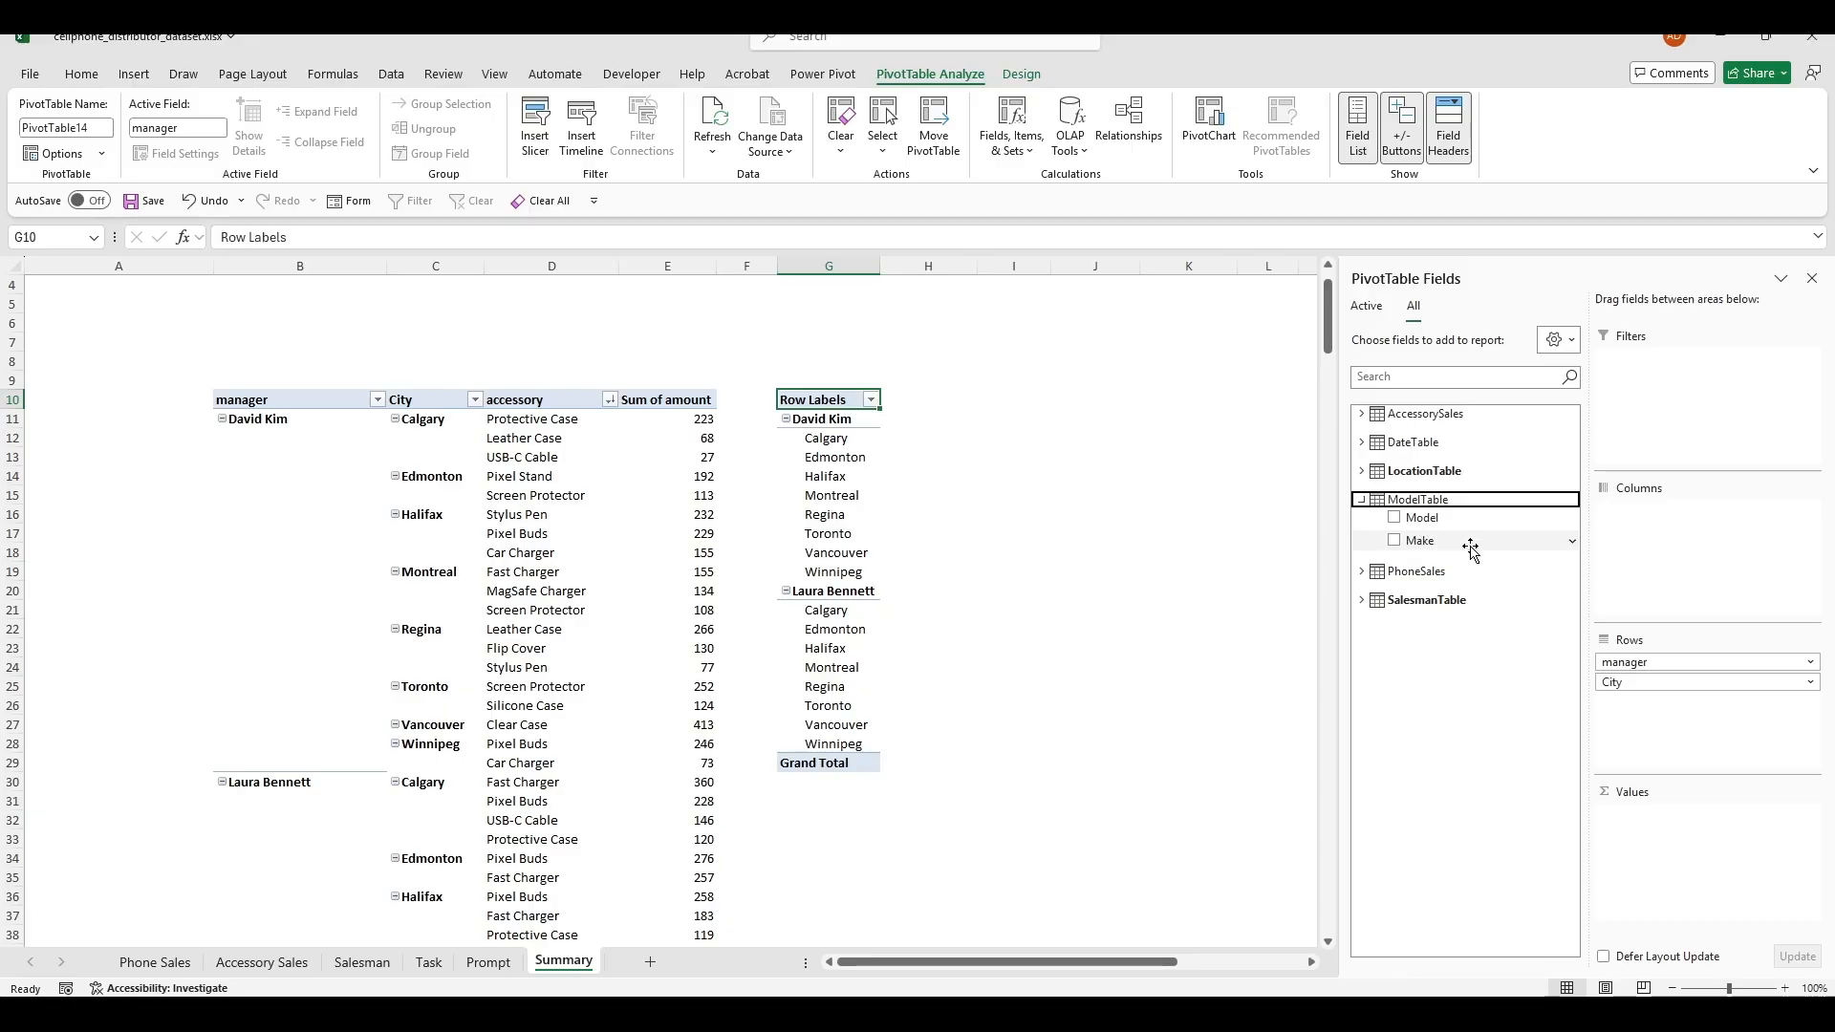
left_click_drag(1471, 551, 1662, 707)
left_click_drag(1424, 517, 1711, 736)
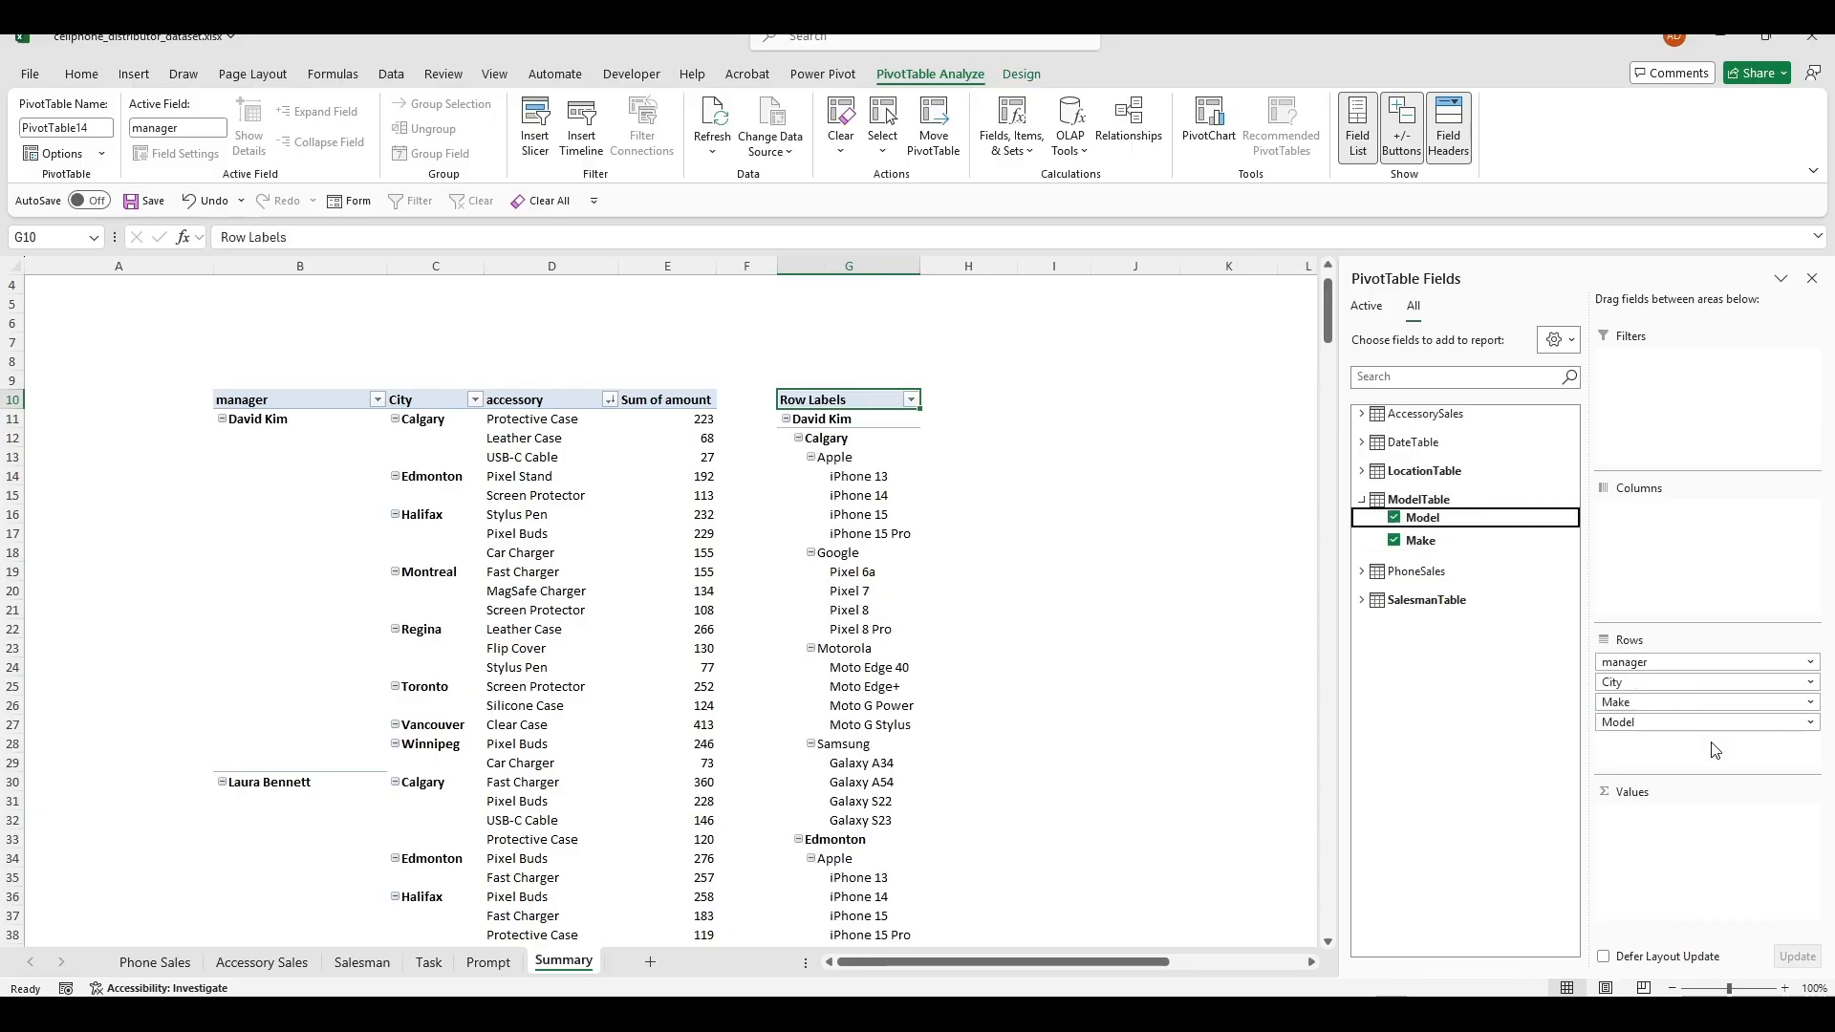
left_click(1361, 499)
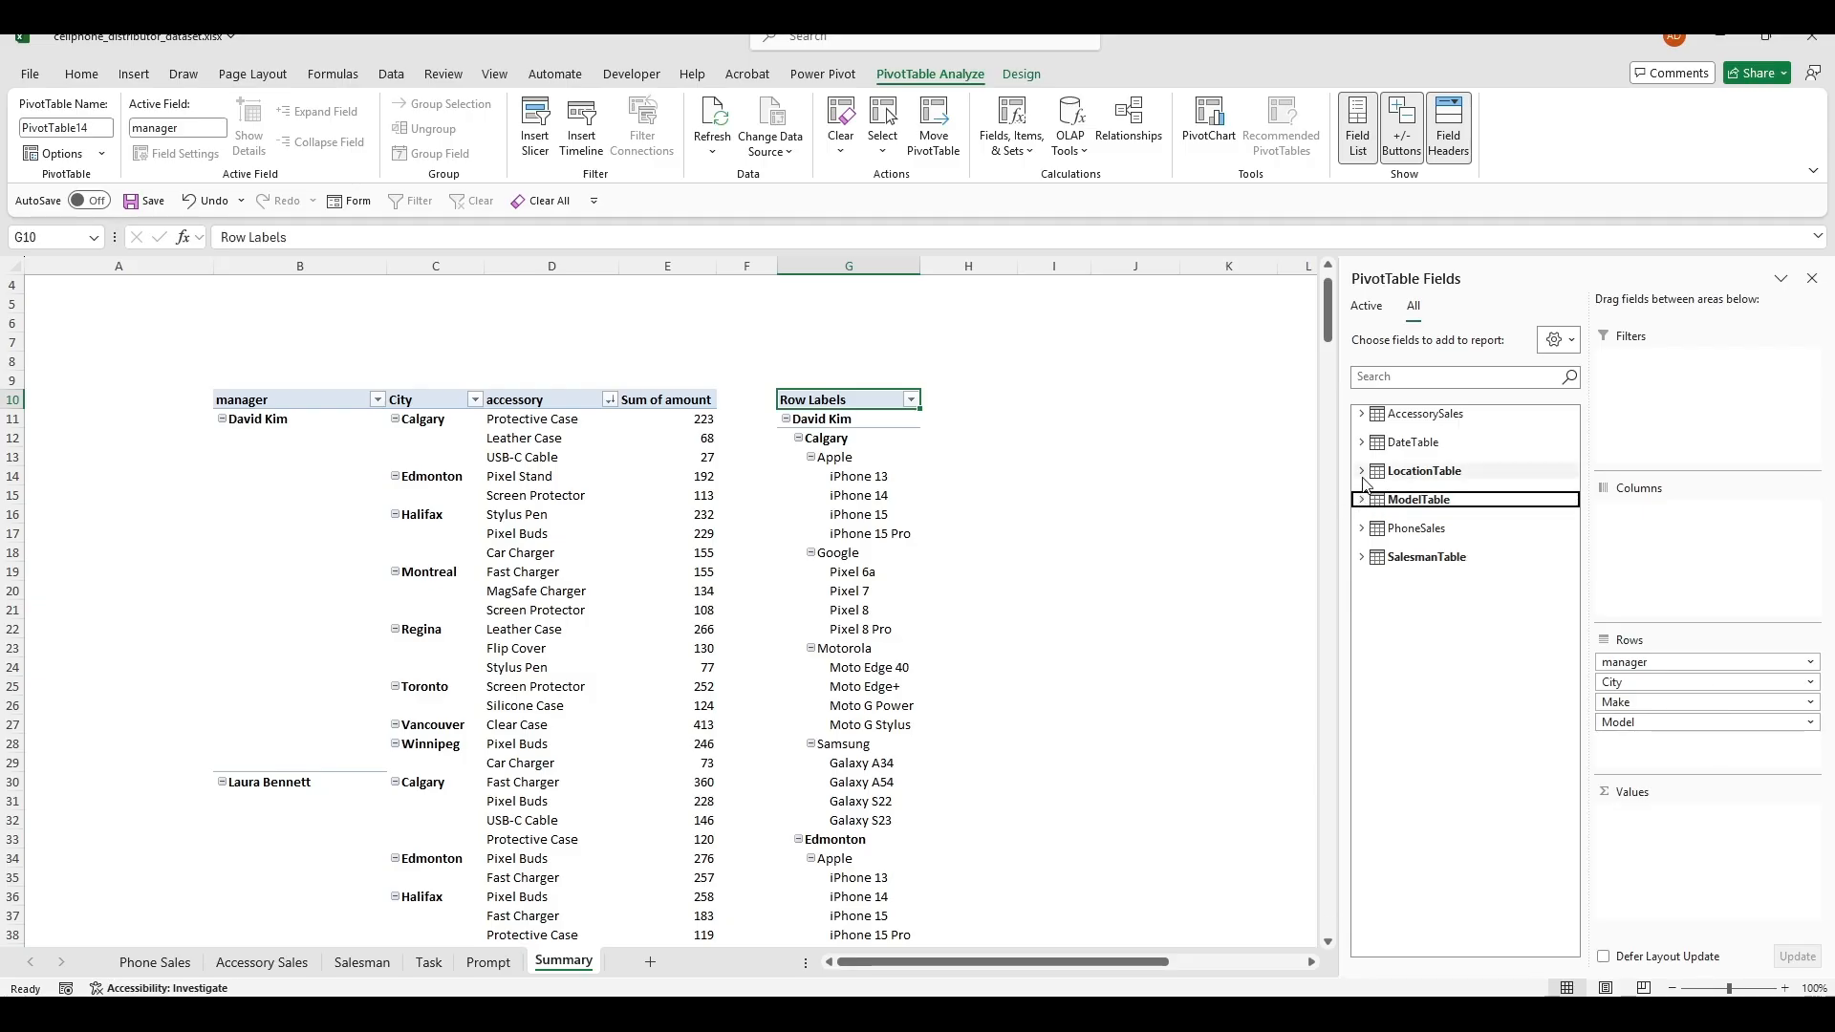
Step: Add amount from PhoneSales to the PivotTable's values as a sum
left_click(1361, 528)
left_click_drag(1423, 547, 1682, 853)
left_click(1229, 562)
Step: Change the phone sales PivotTable's report layout to Tabular Form
left_click(855, 400)
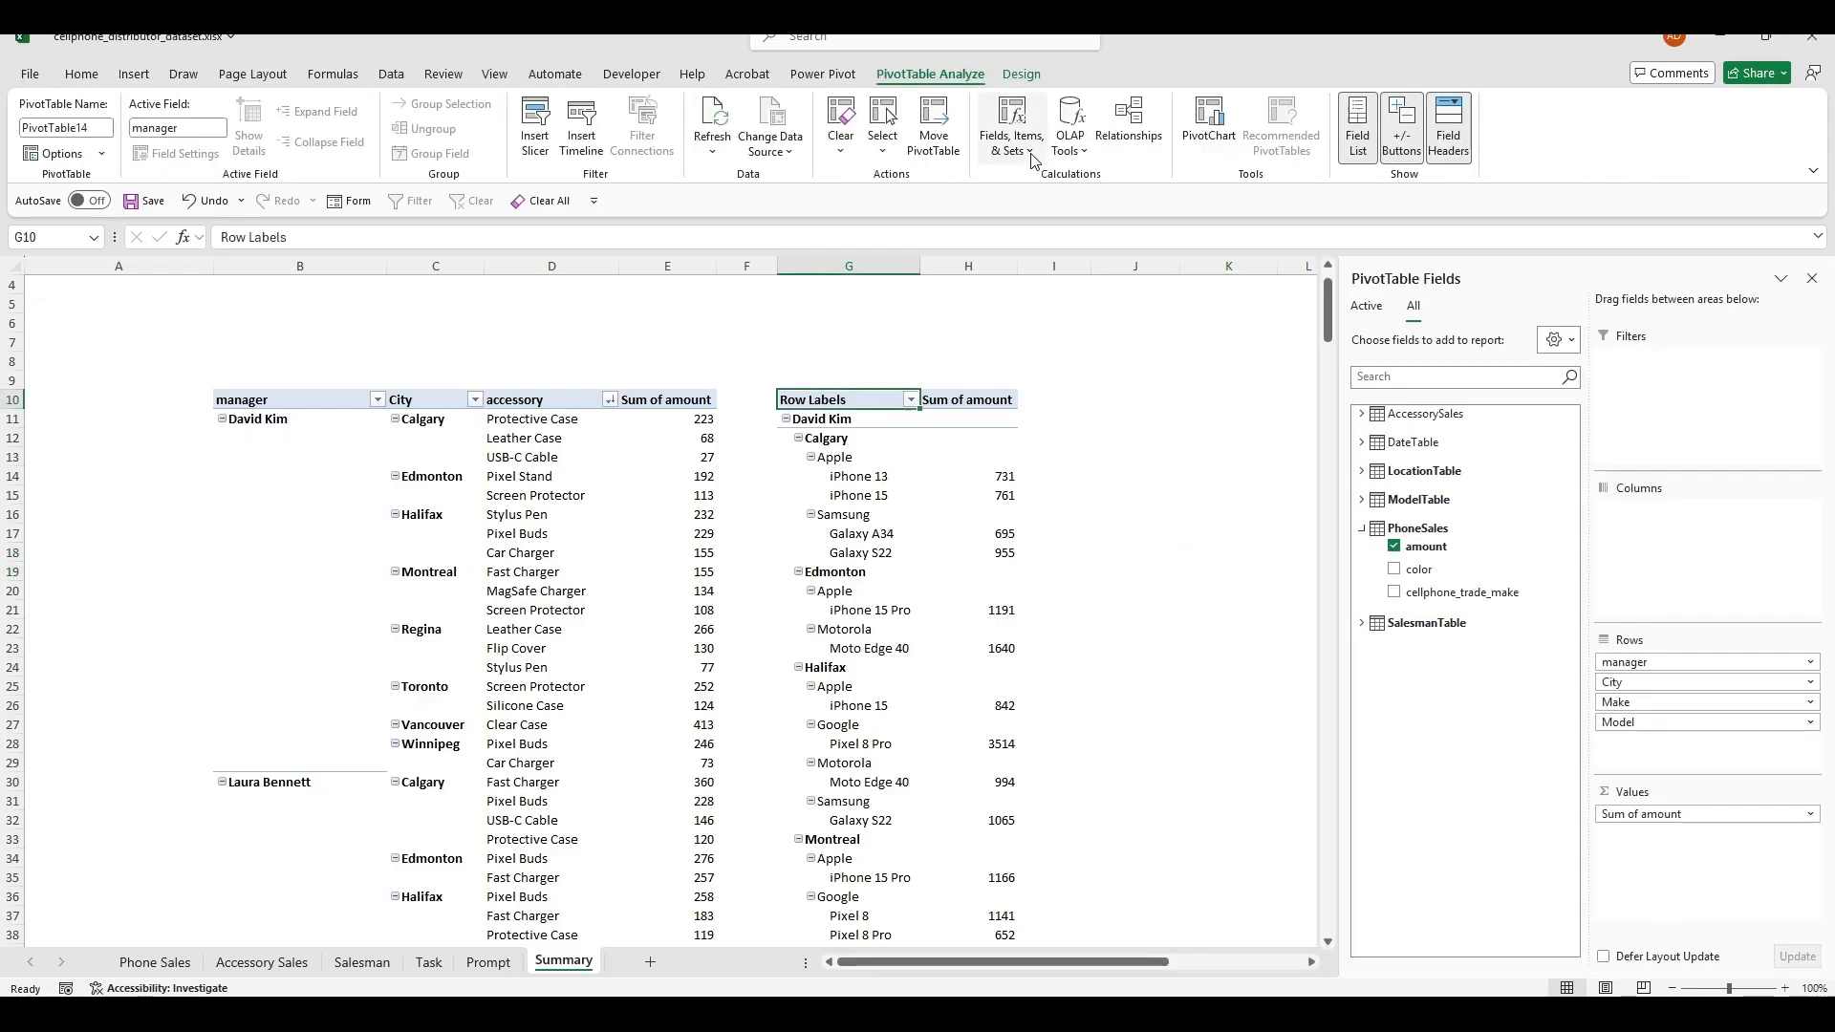
left_click(1021, 73)
left_click(154, 126)
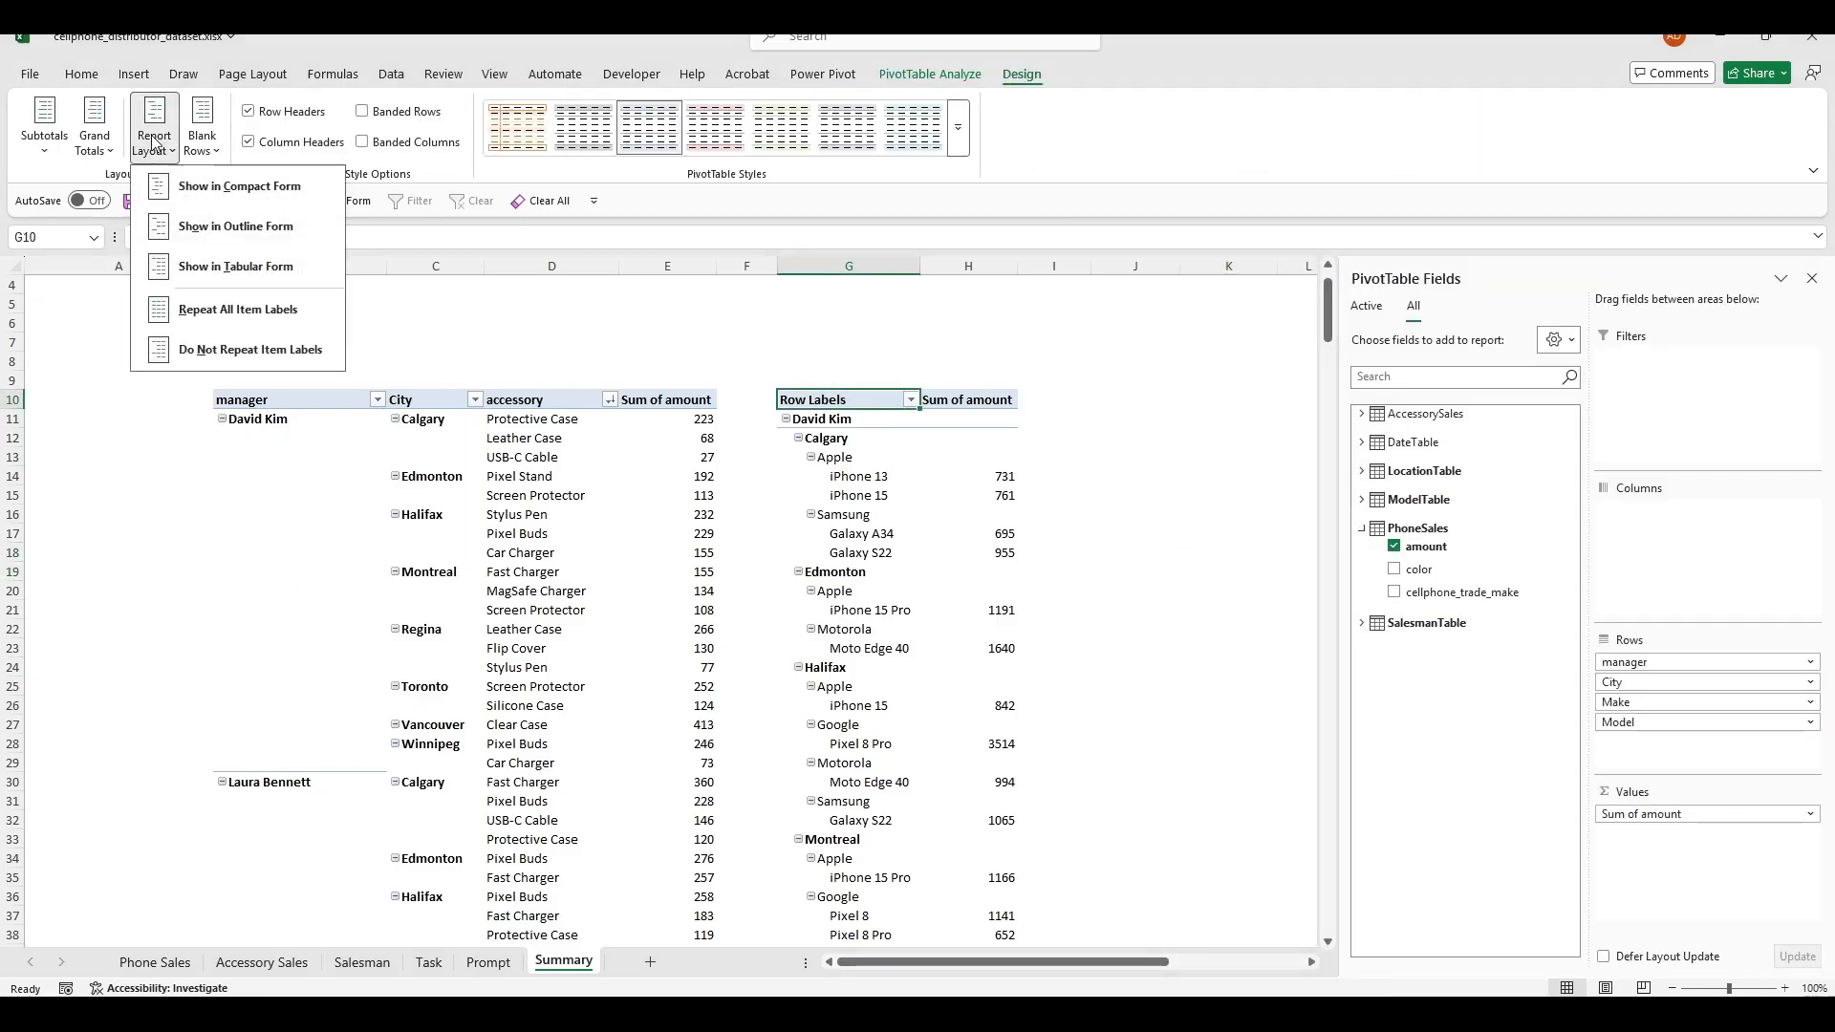
left_click(236, 265)
left_click(1037, 330)
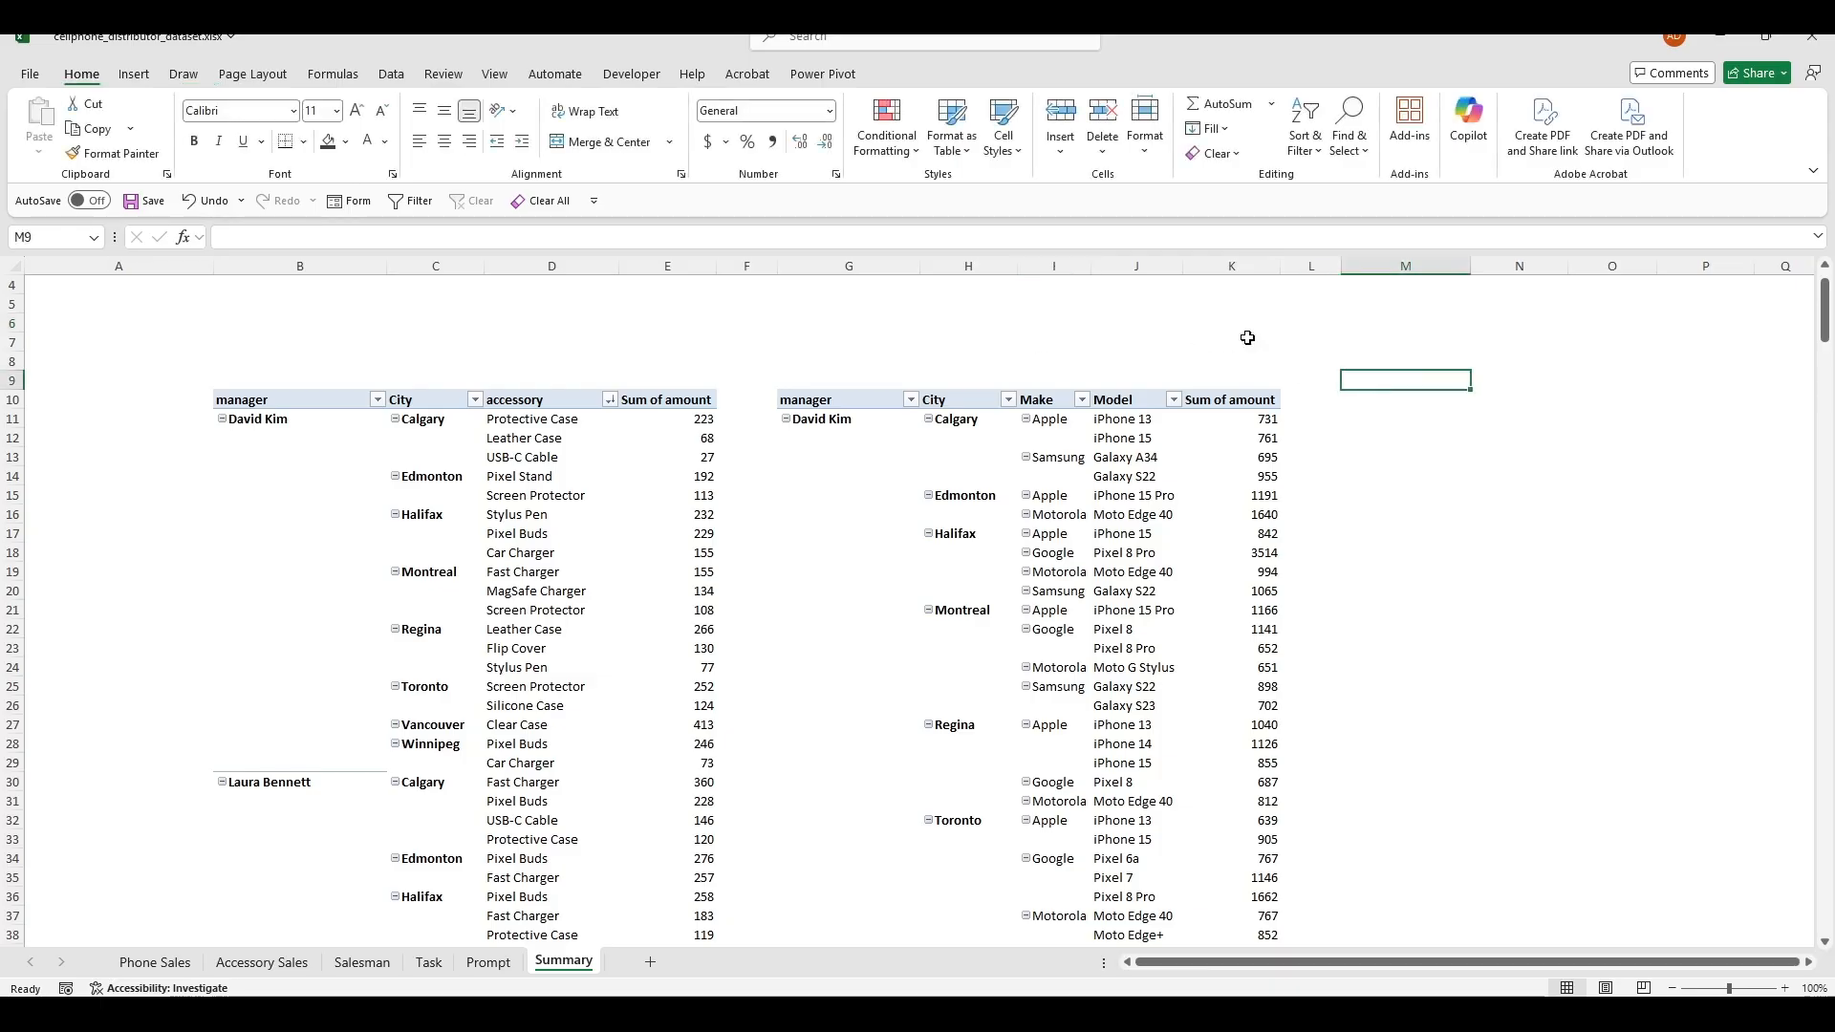
Step: Widen the phone sales PivotTable's Make column so the make names fit
left_click_drag(1086, 266, 1102, 266)
left_click(1184, 265)
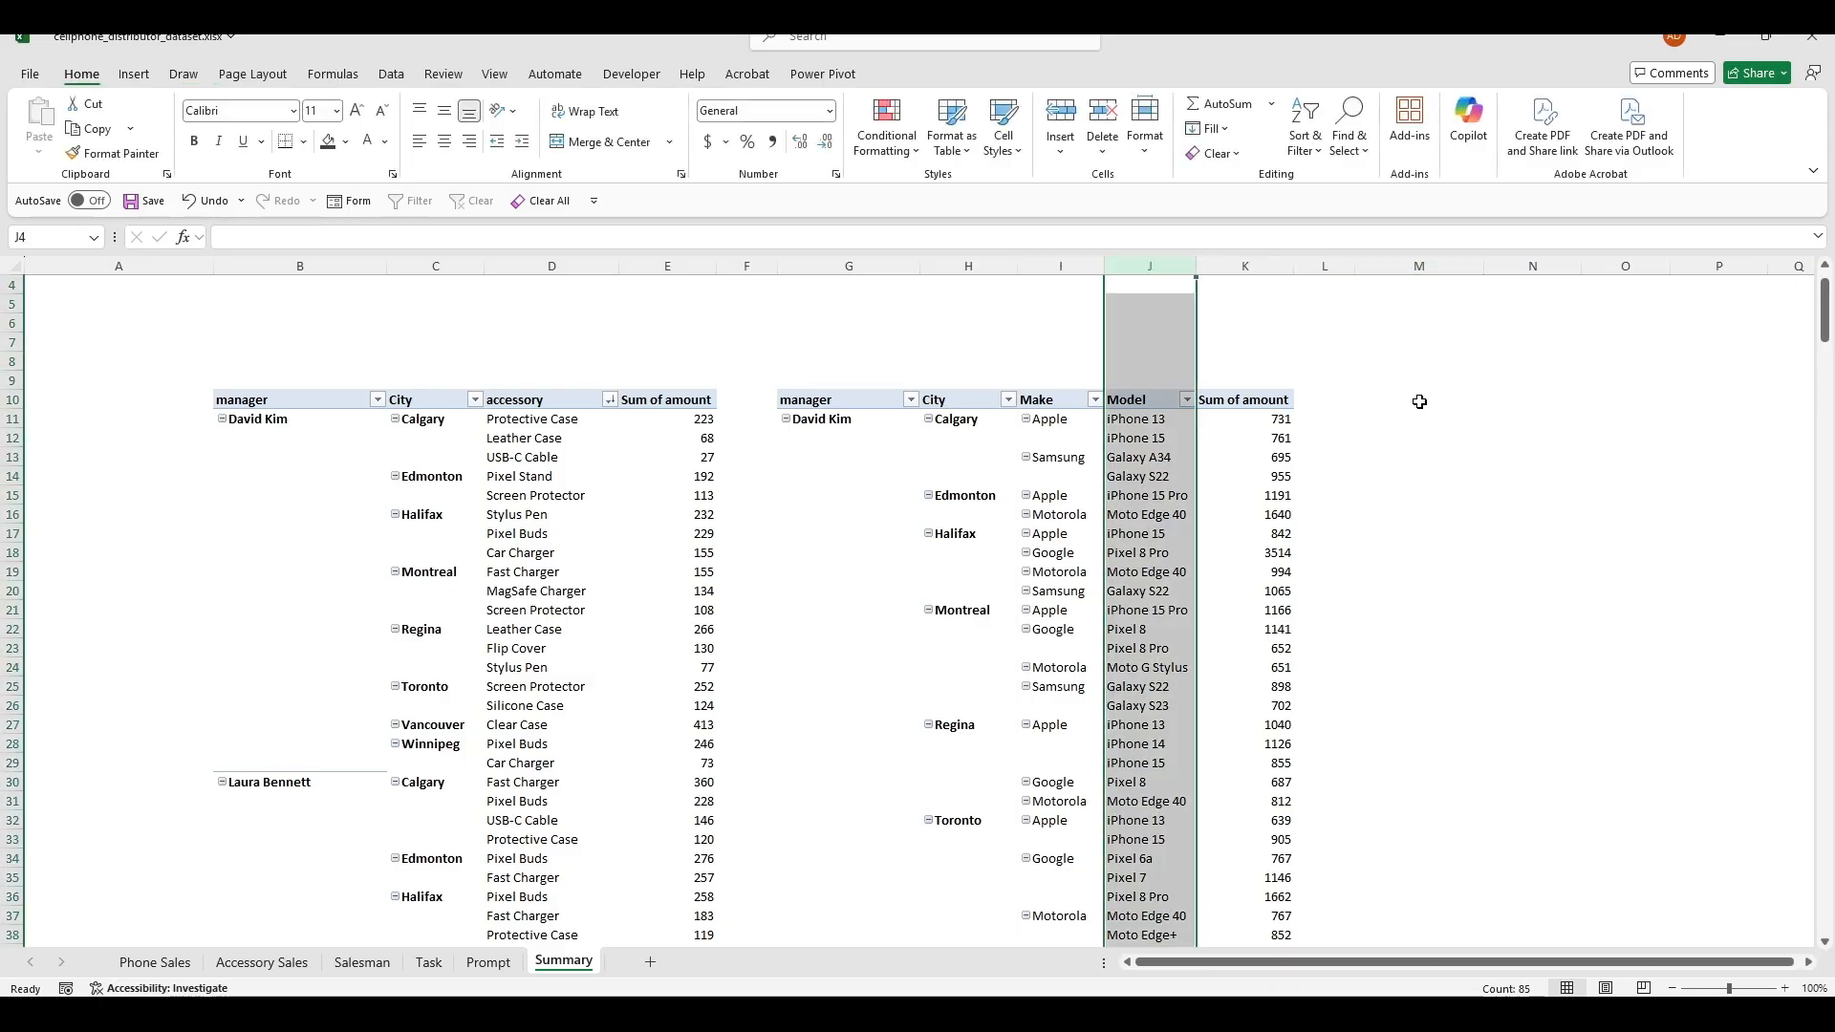
left_click_drag(1532, 418, 1532, 438)
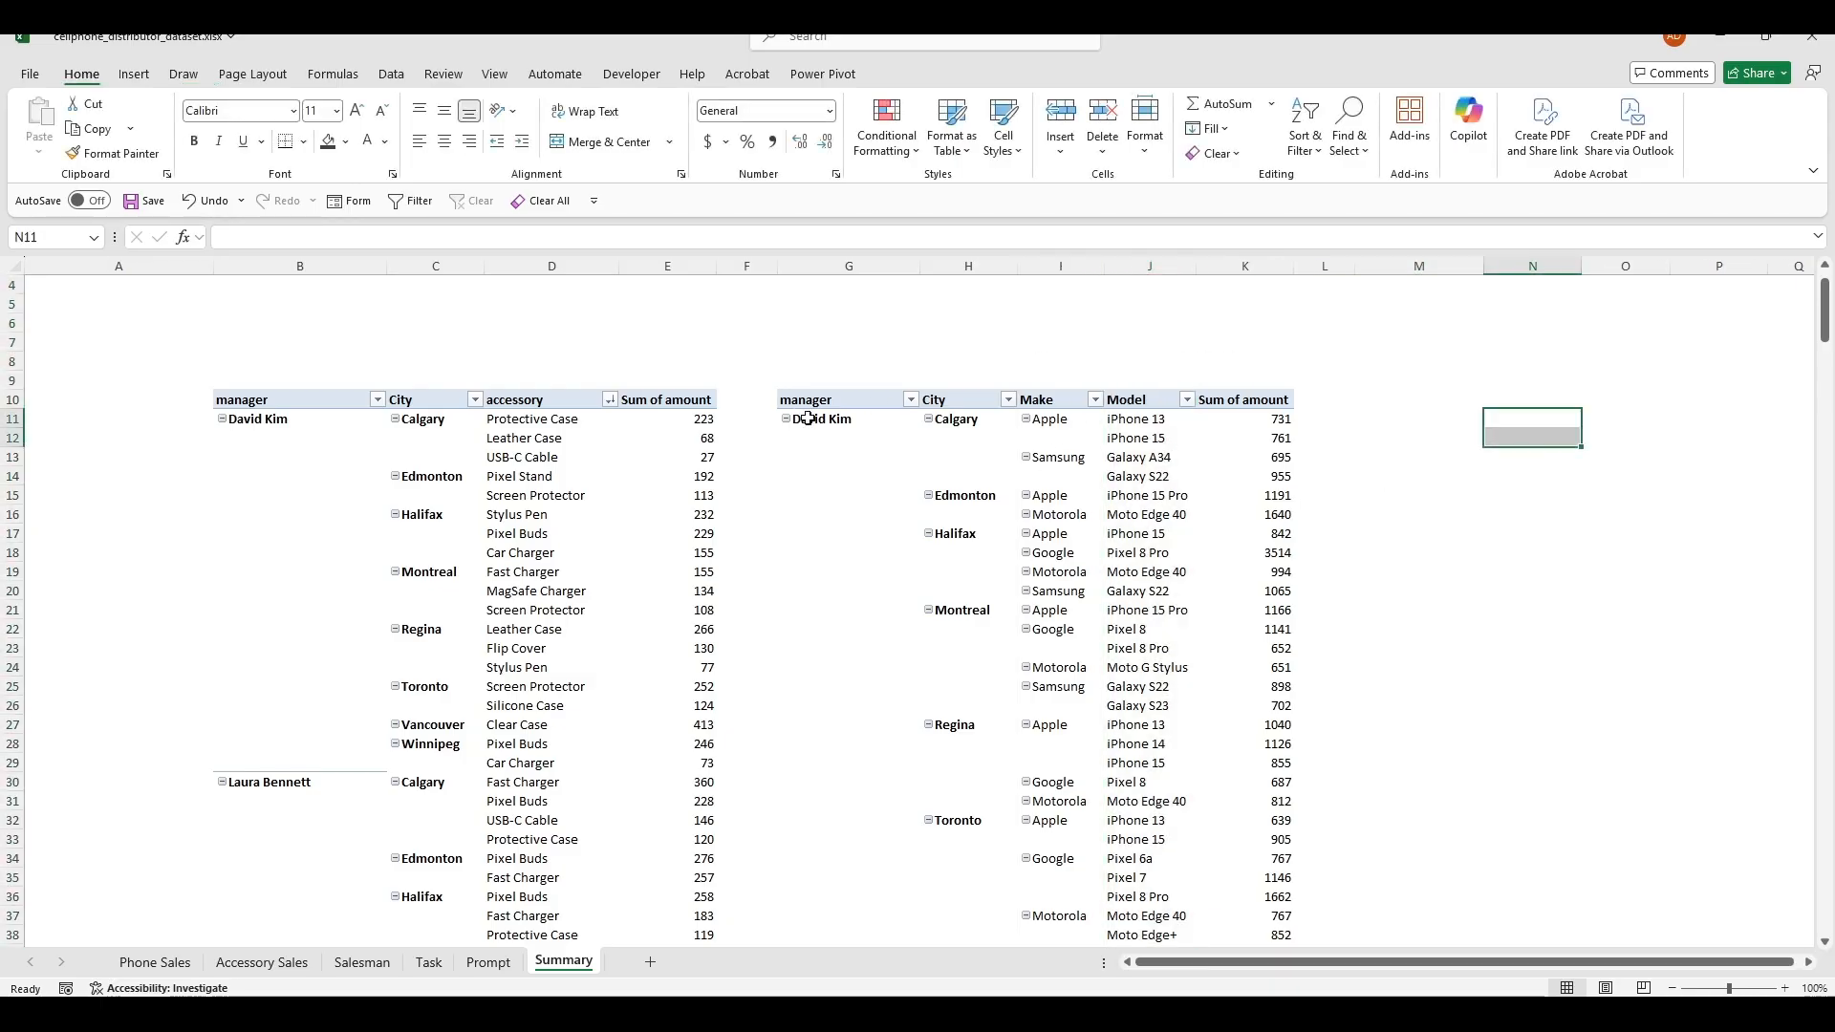
Step: Sort the phone sales PivotTable's Make field in descending order by Sum of amount
left_click(1147, 420)
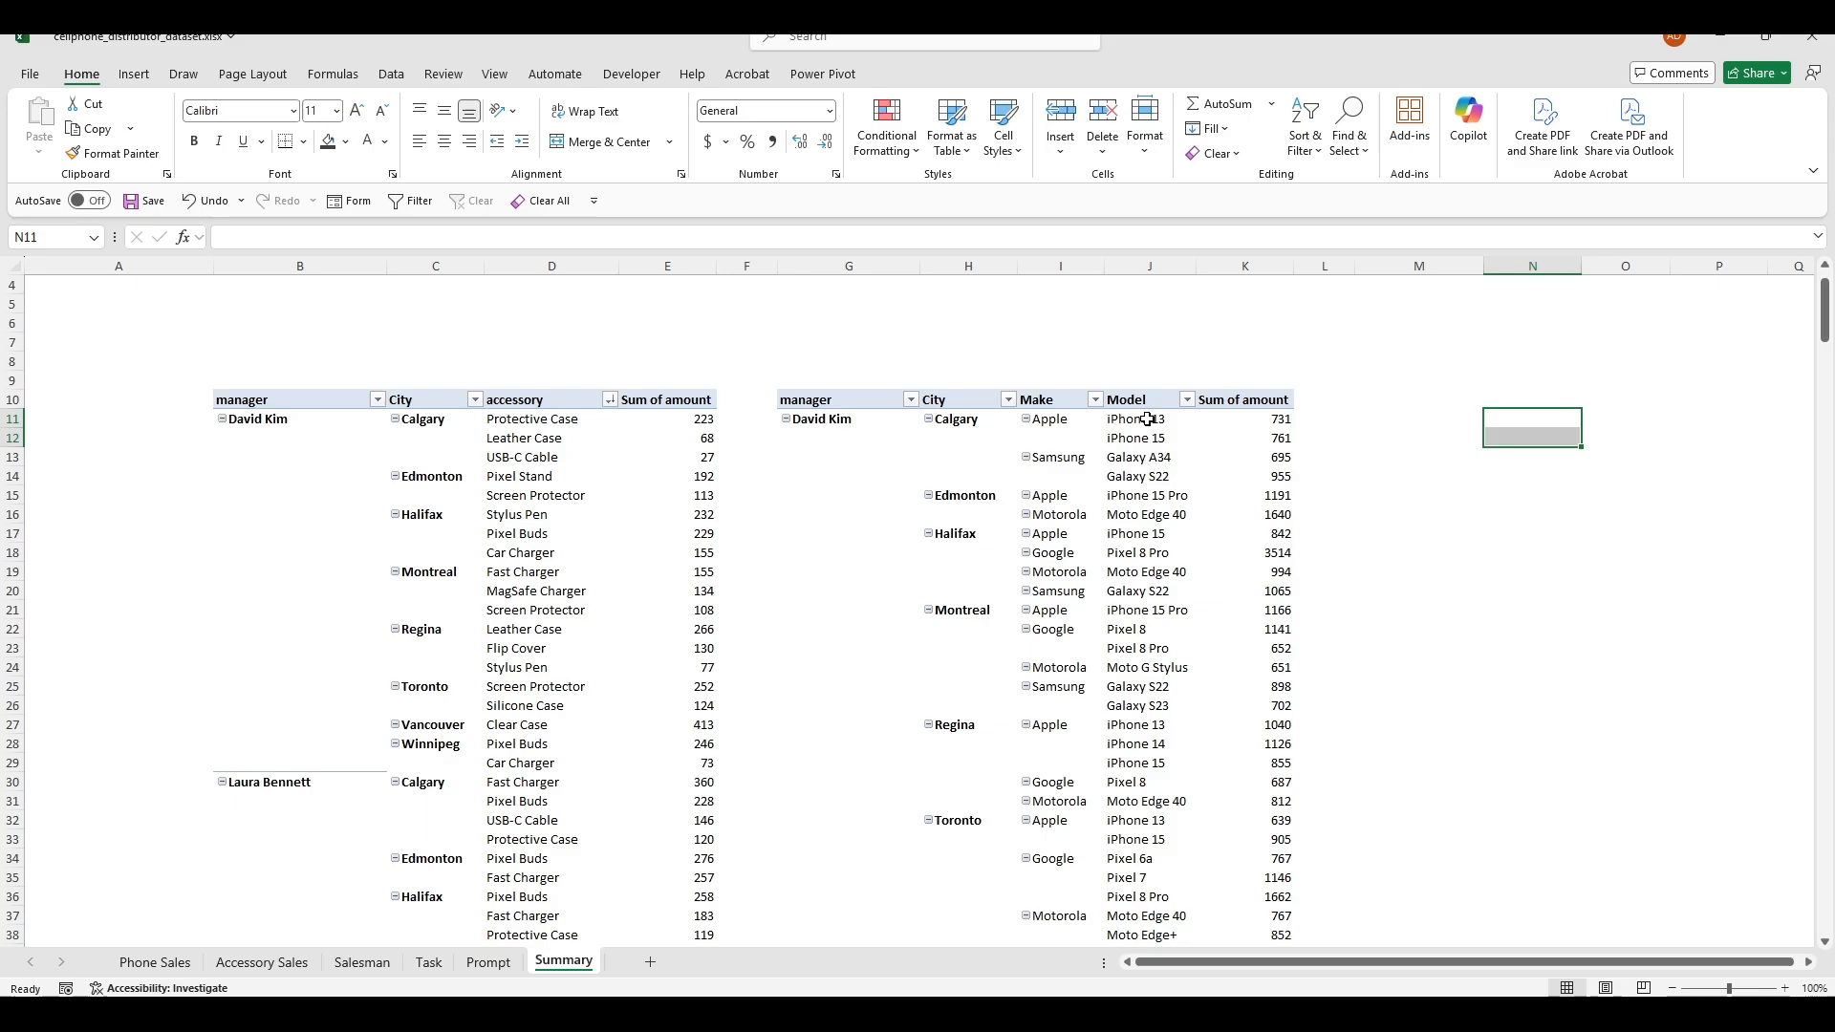
left_click(1061, 420)
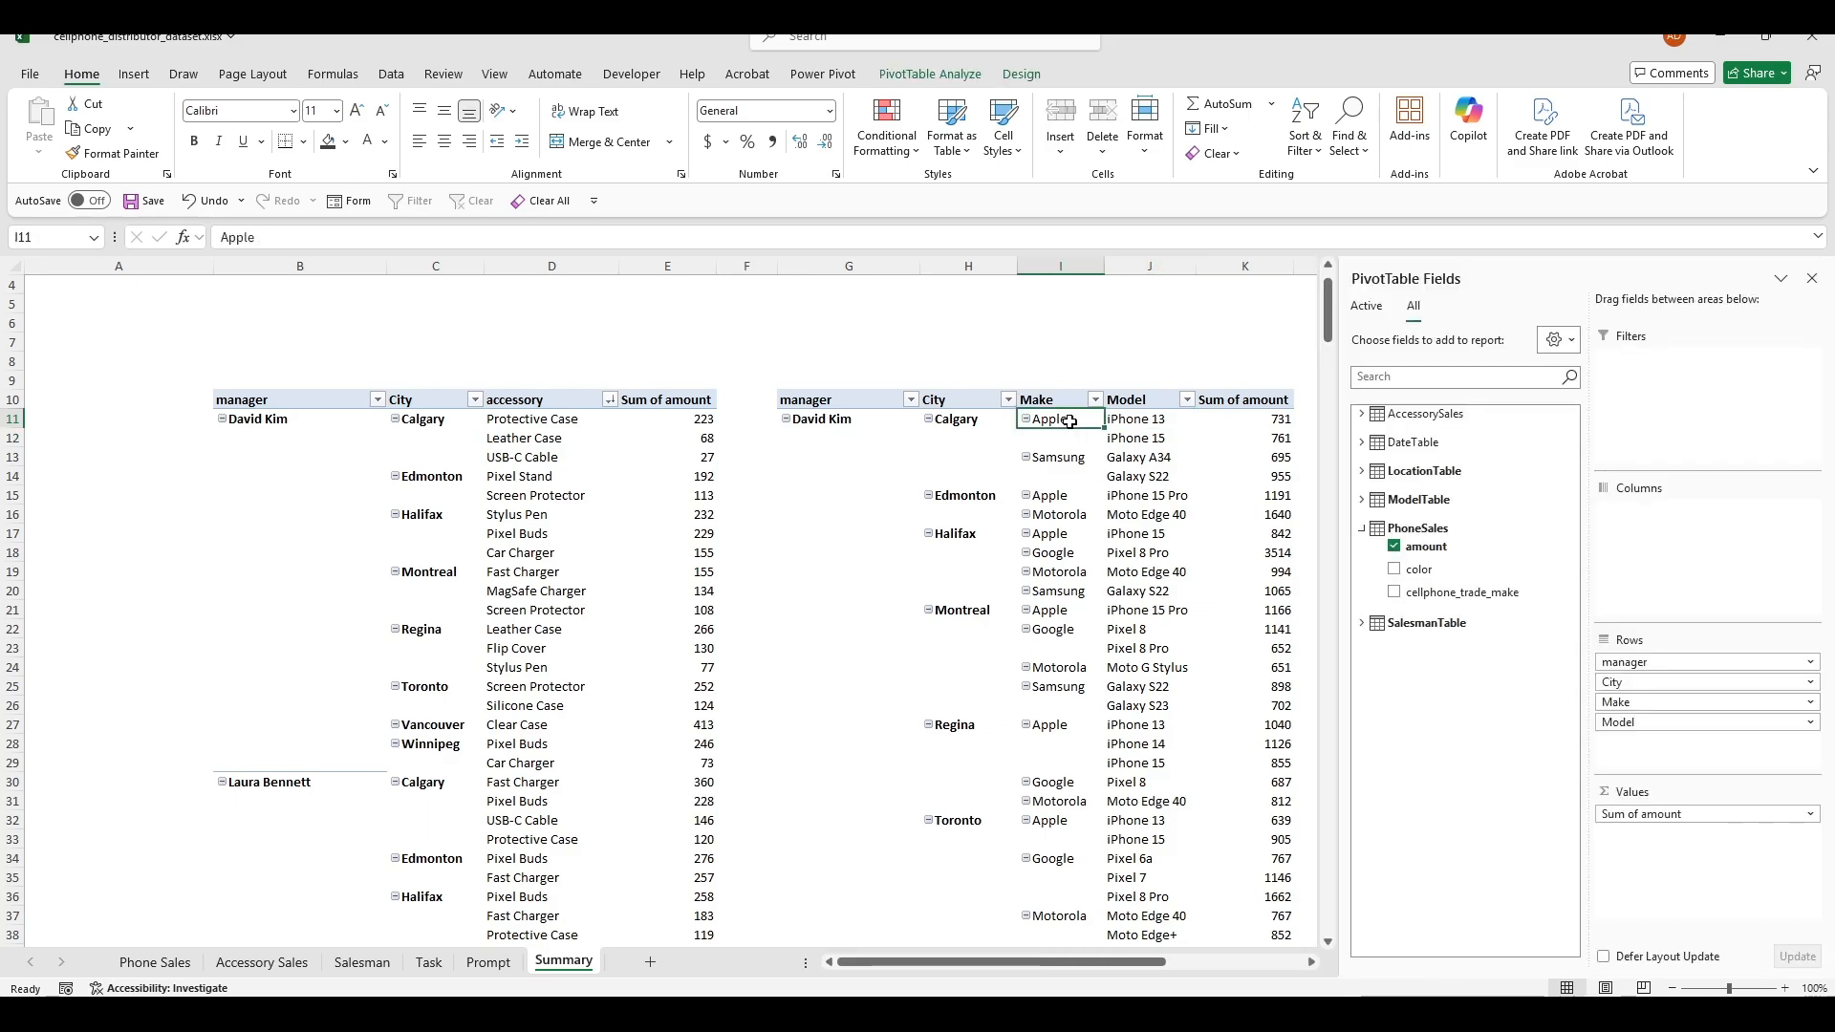
right_click(1078, 411)
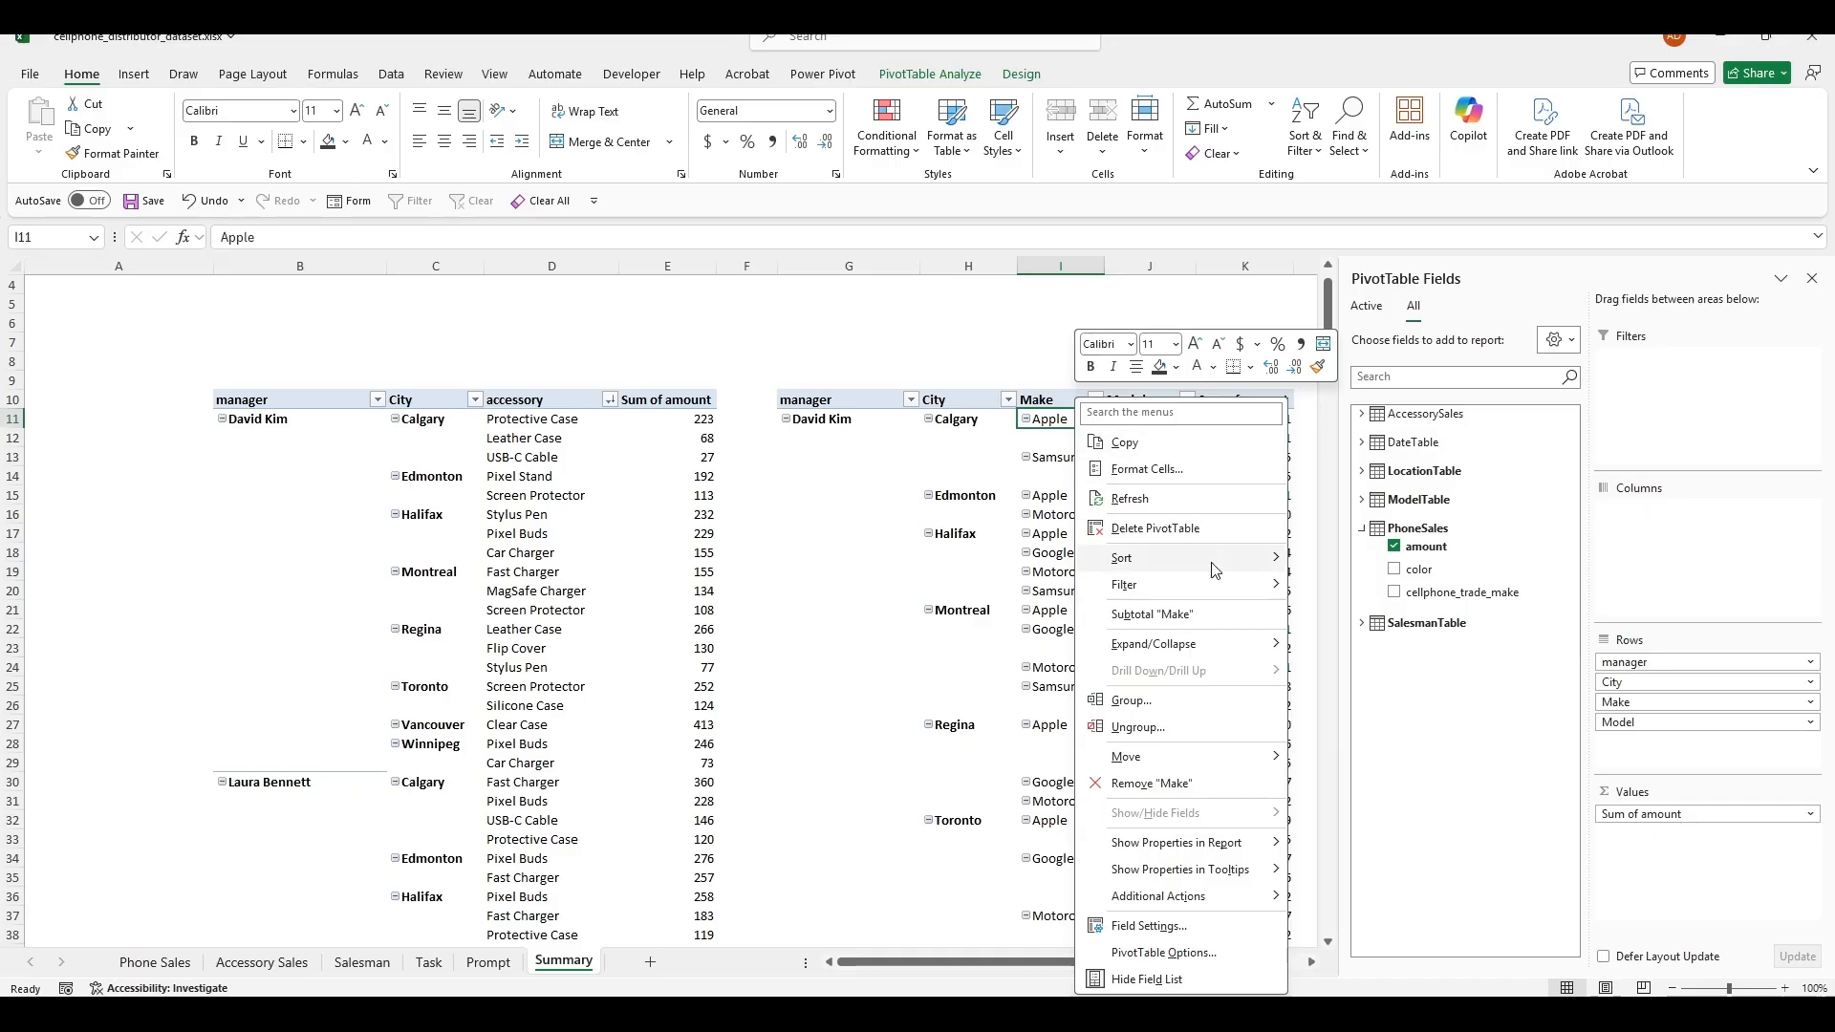
mouse_move(1147, 558)
left_click(1362, 623)
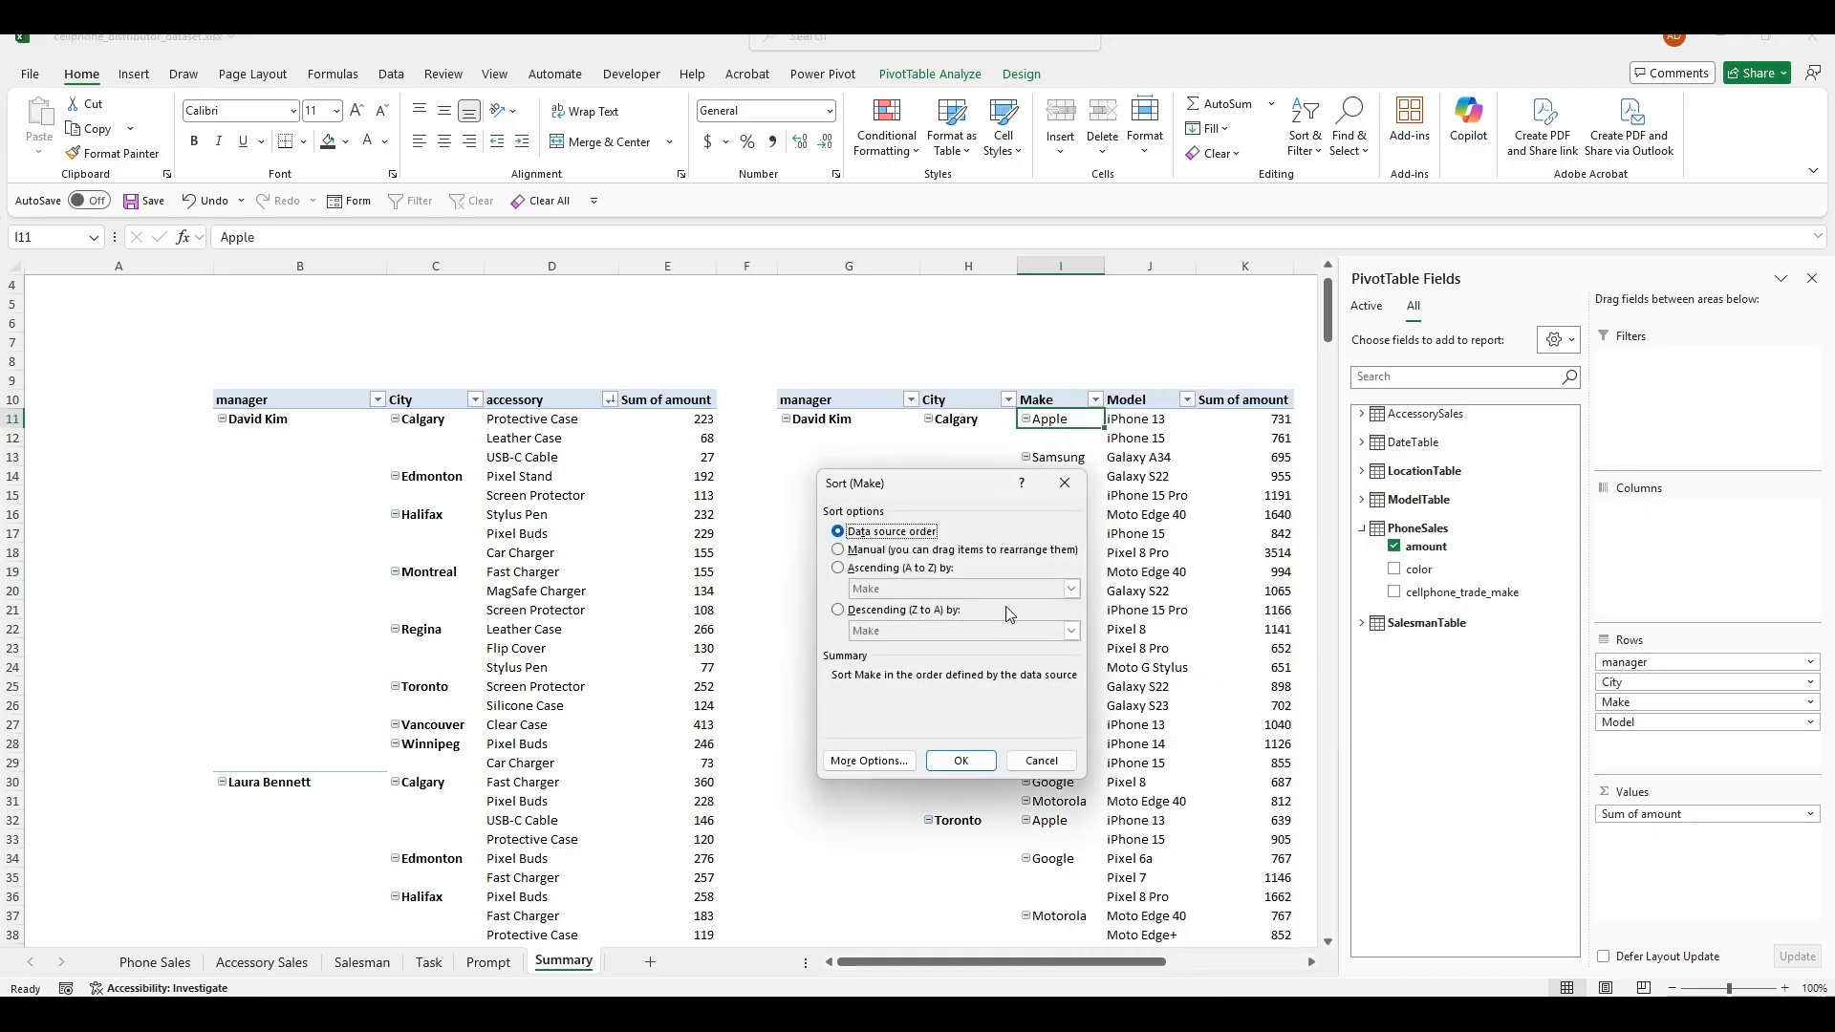
left_click(839, 611)
left_click(954, 633)
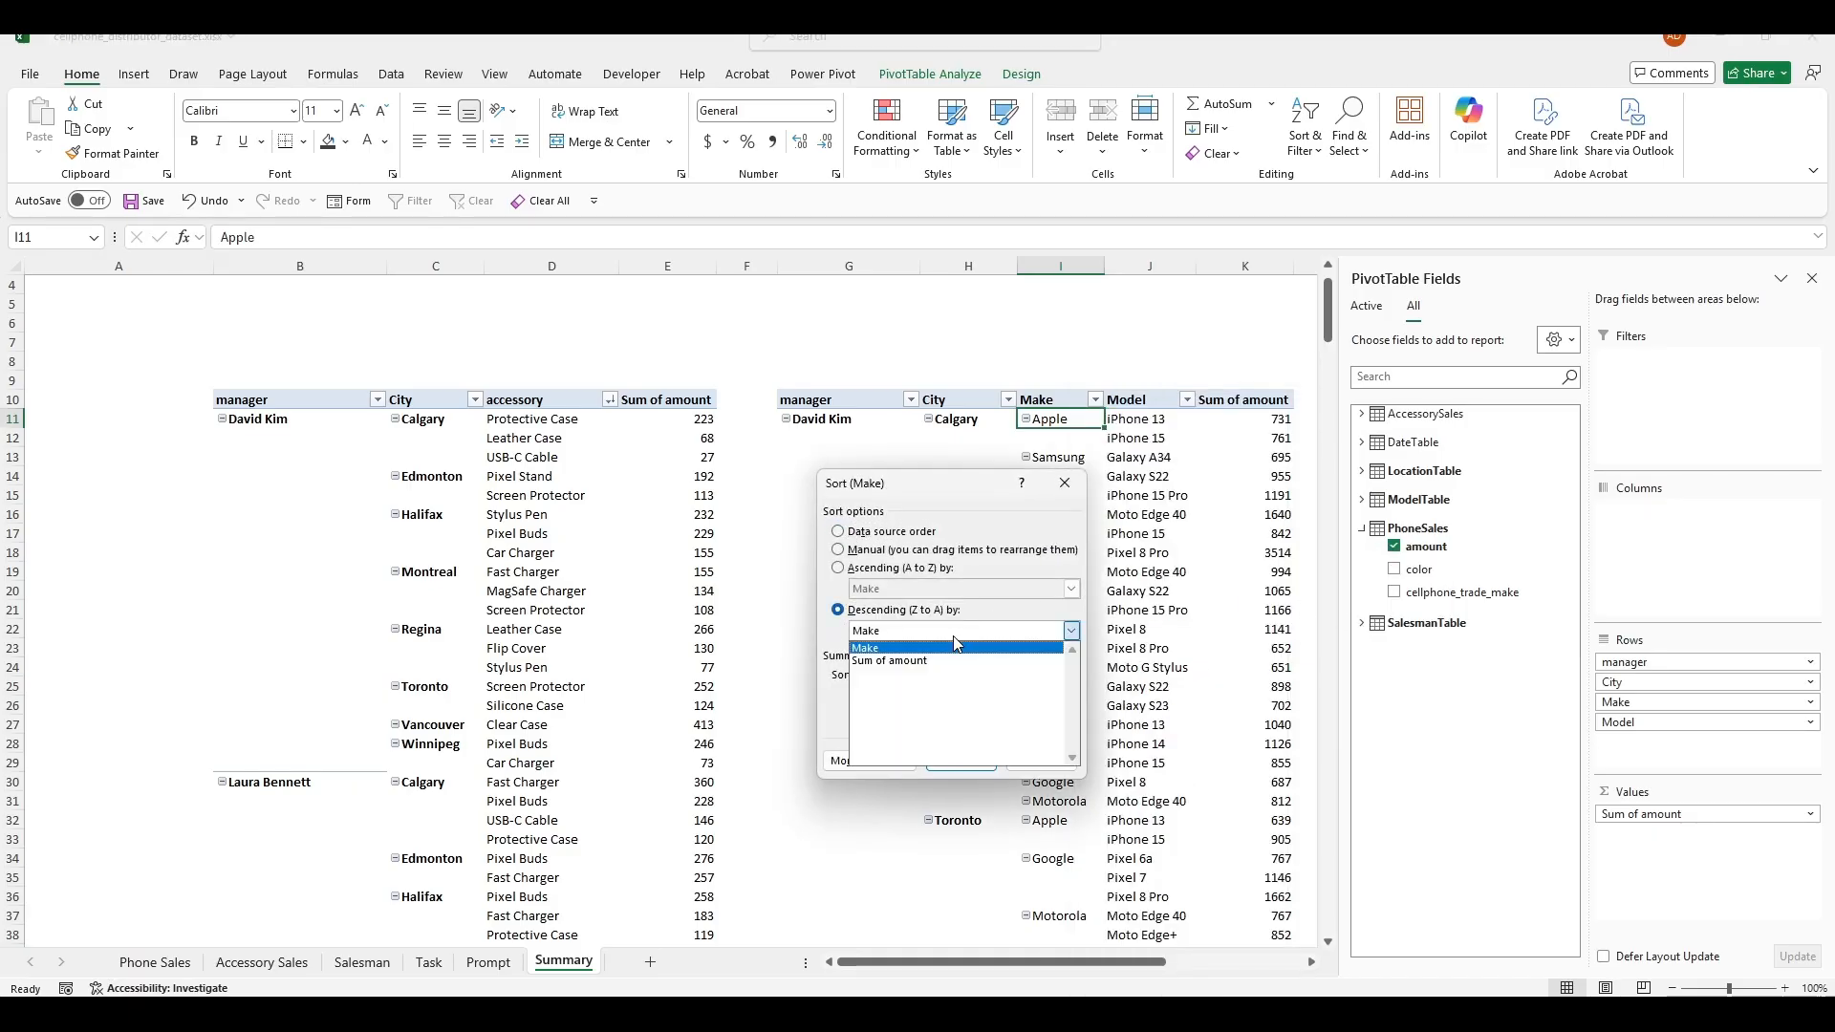
left_click(955, 660)
left_click(960, 761)
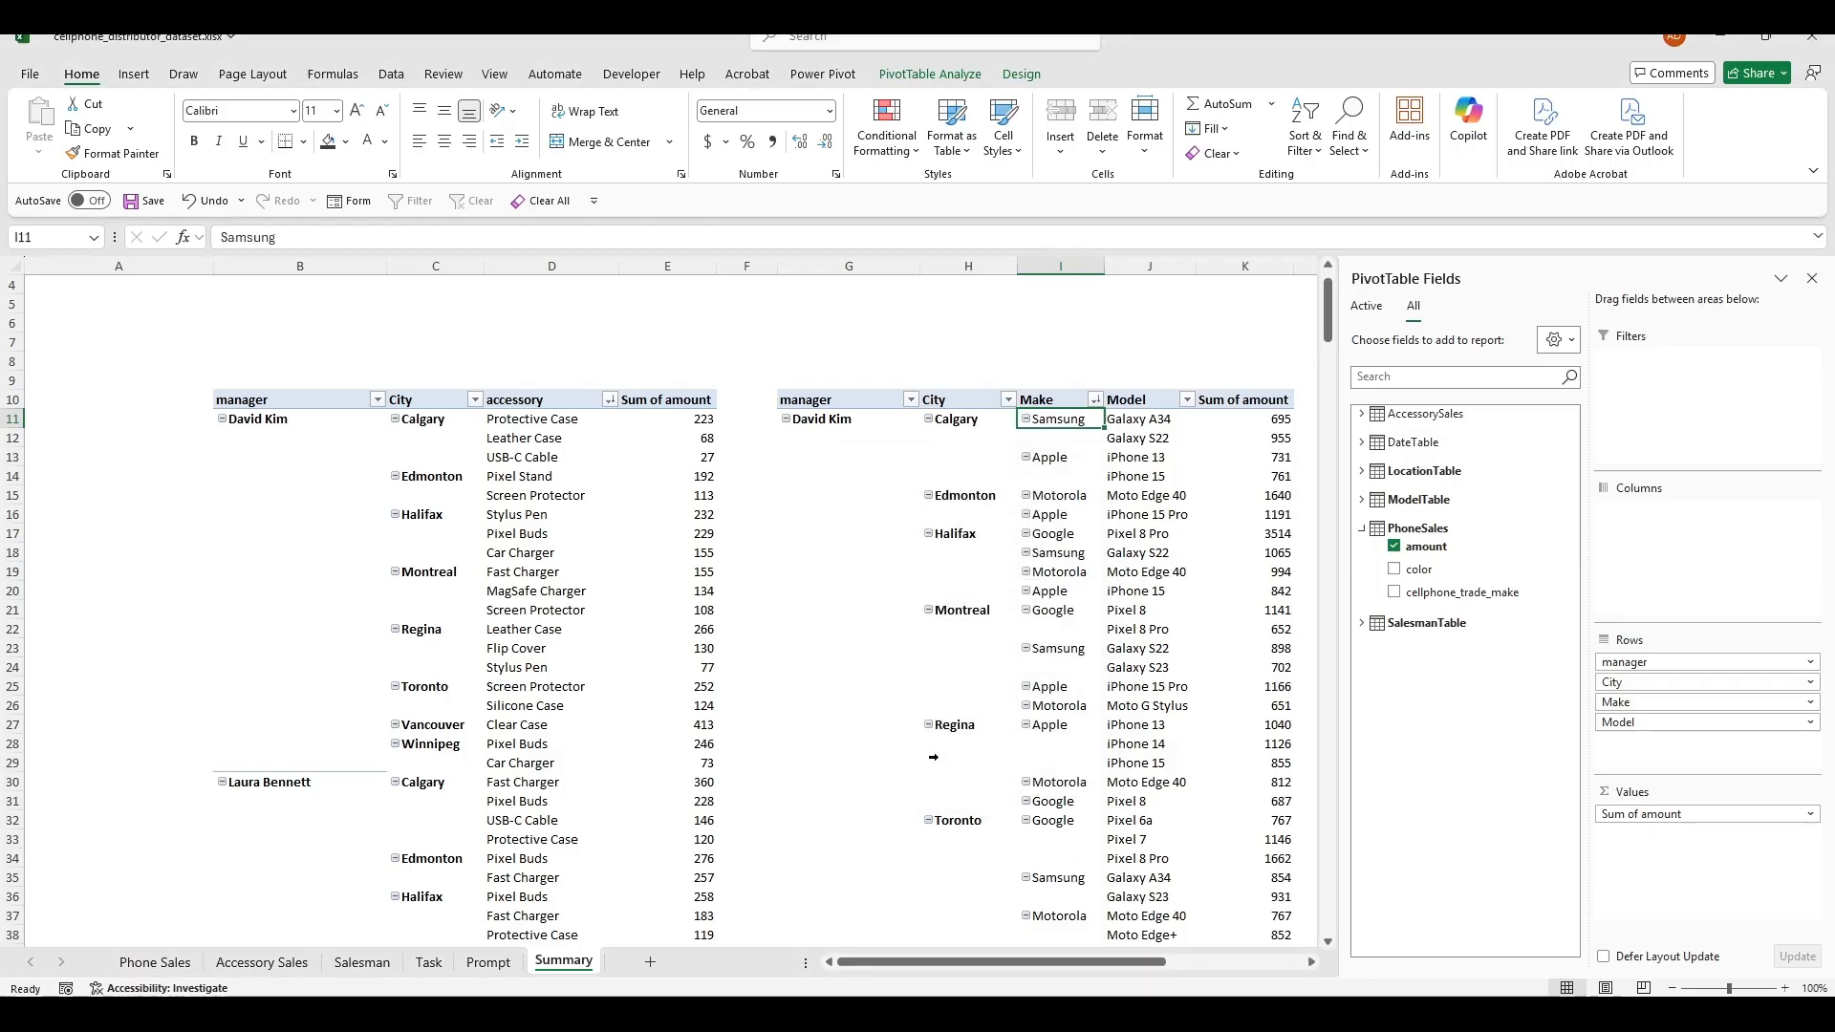
left_click(1150, 361)
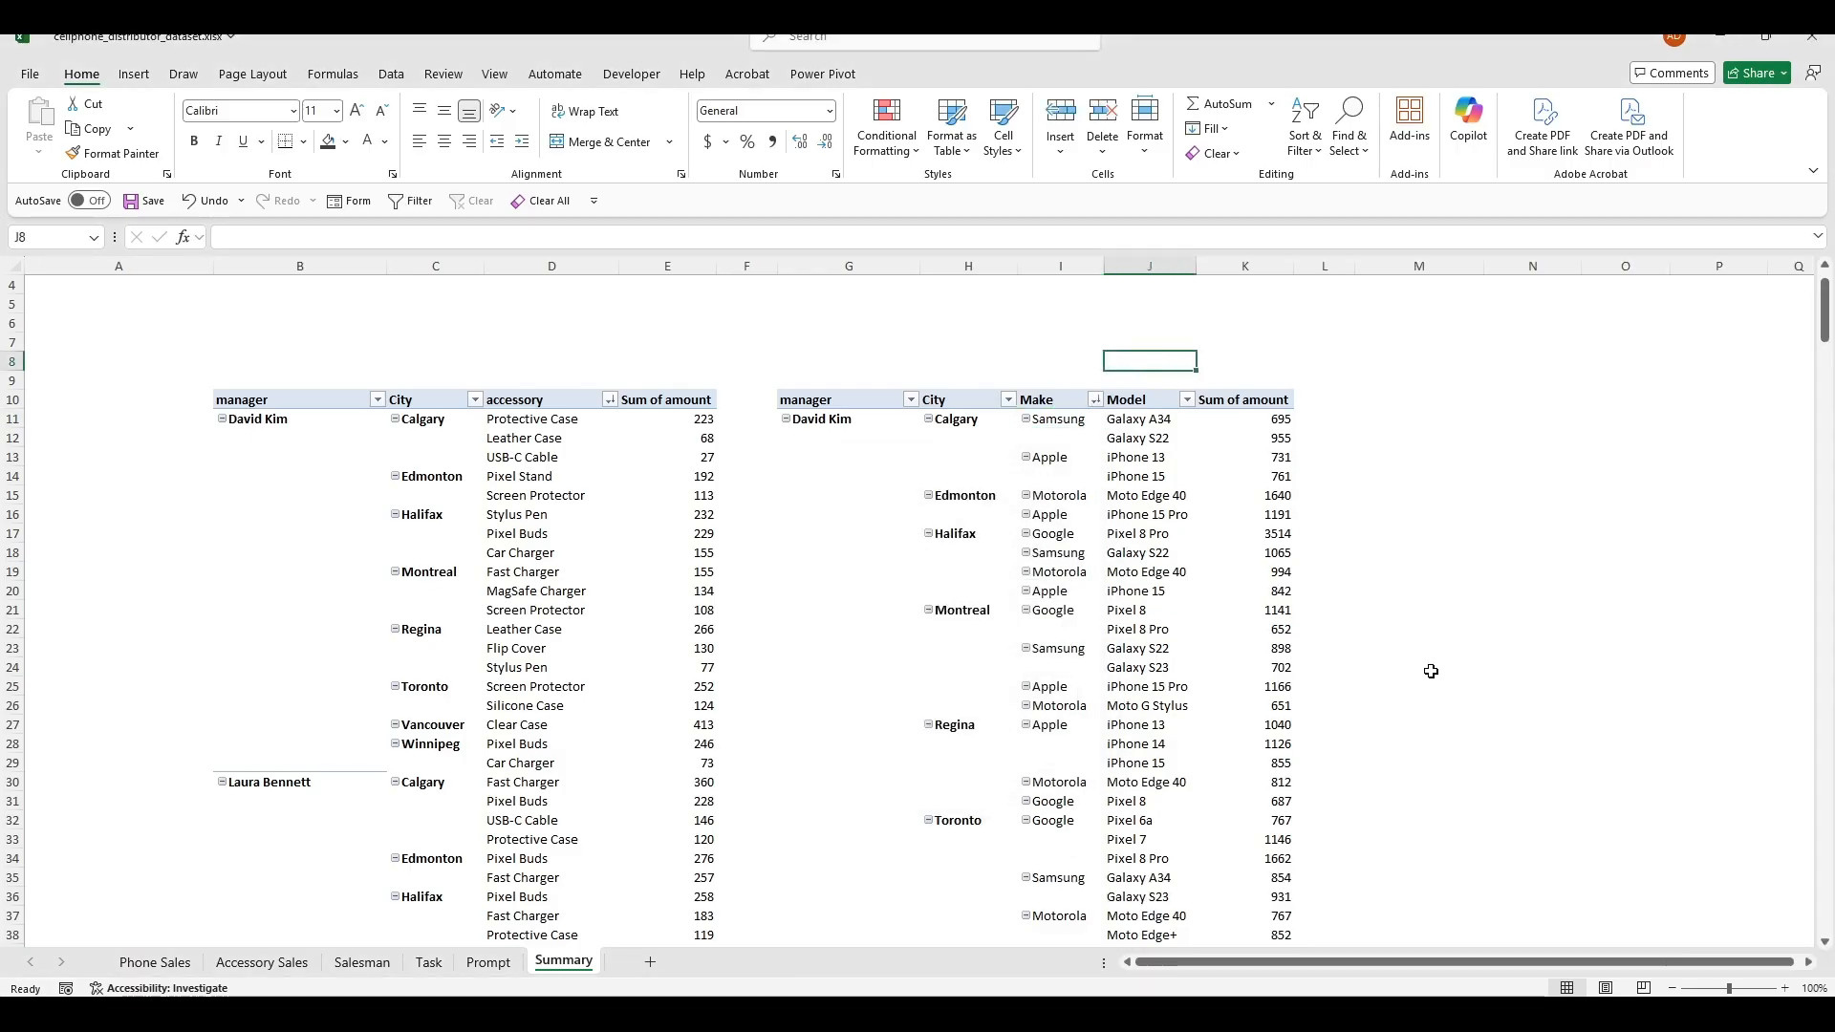
Step: Consult the Task sheet for the third monthly request, Top Phone Color Sales by Make
left_click(1423, 686)
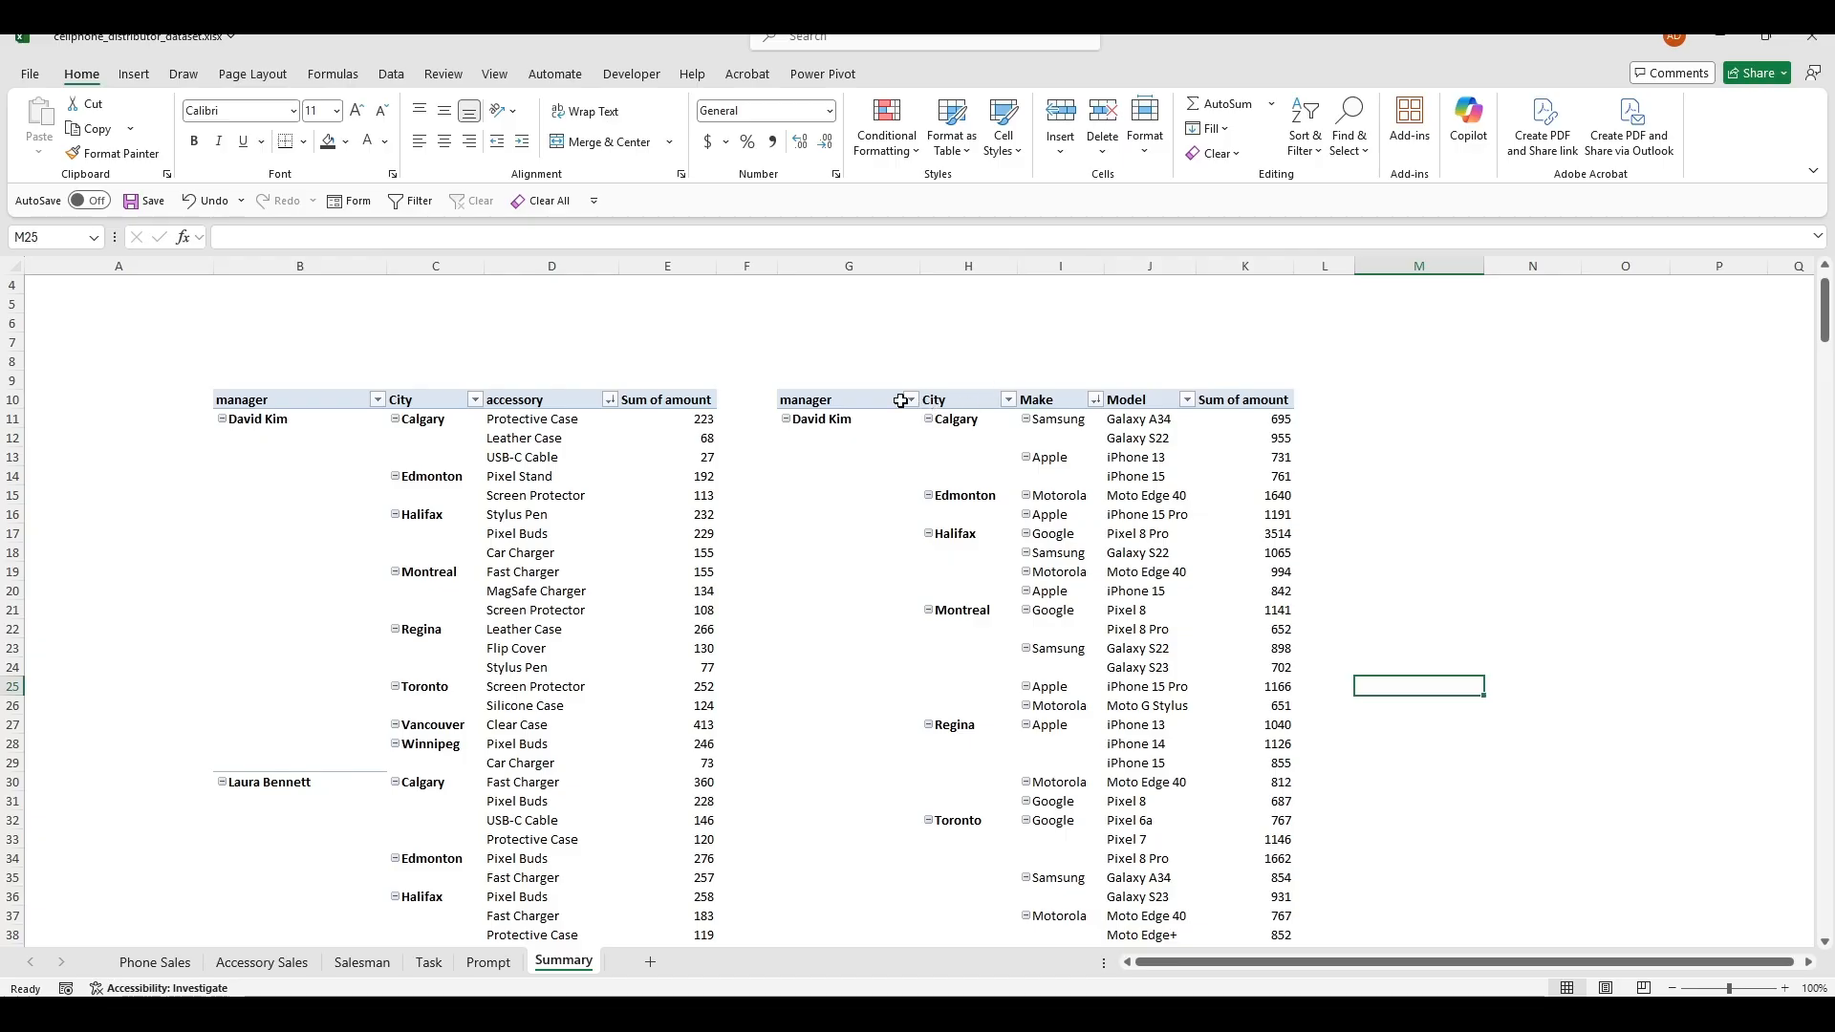
left_click(1419, 554)
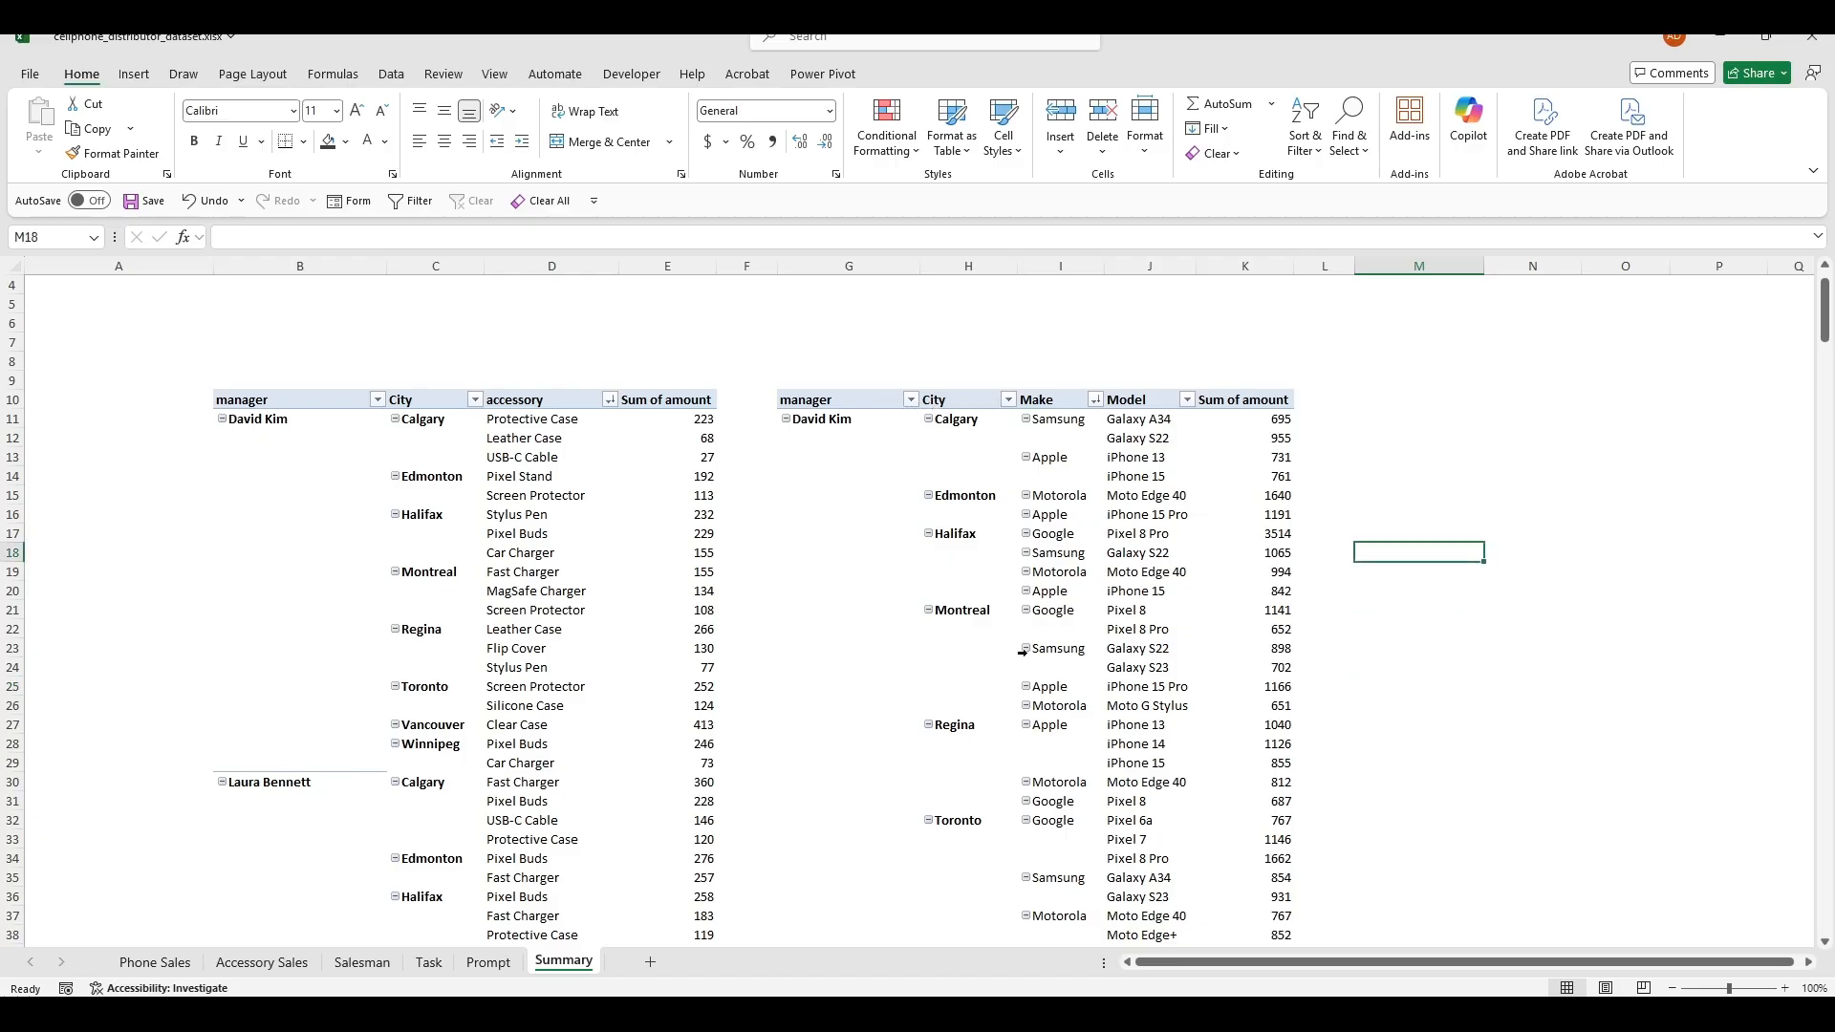
left_click(440, 963)
left_click(316, 623)
left_click(190, 370)
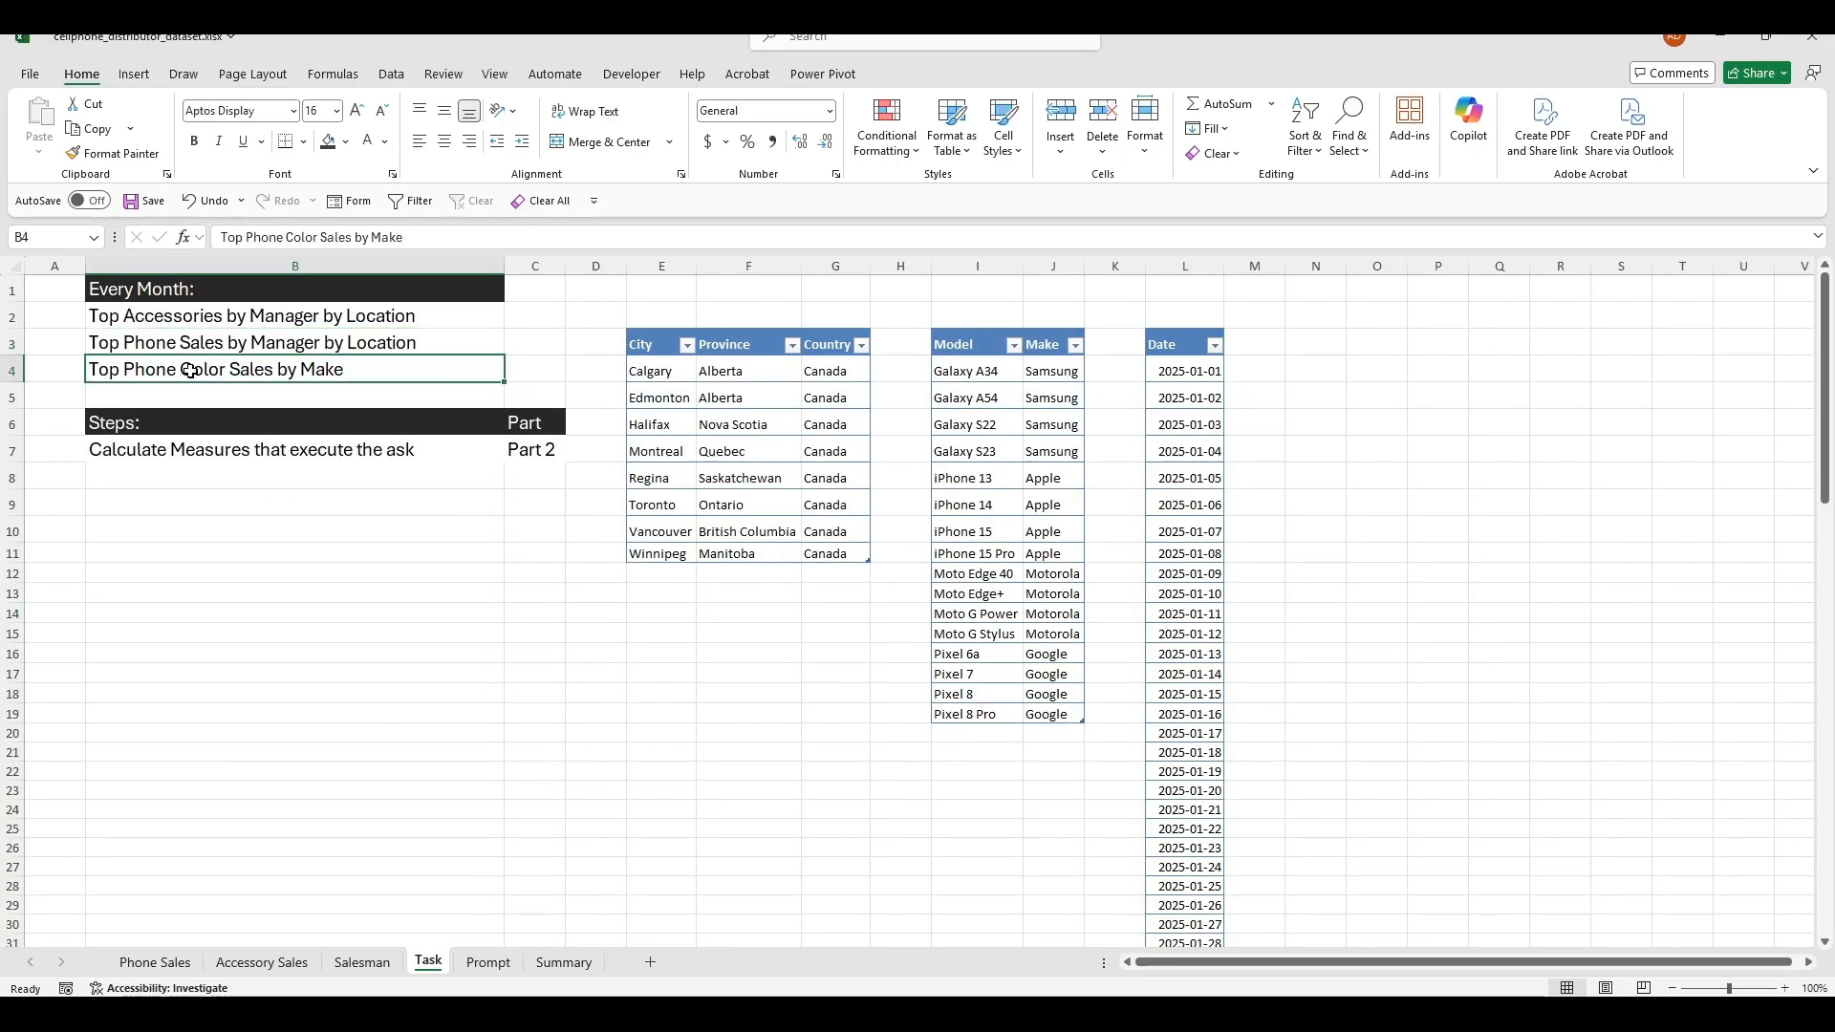
Step: Insert a PivotTable from the Data Model at cell M10 of the existing Summary sheet
left_click(564, 963)
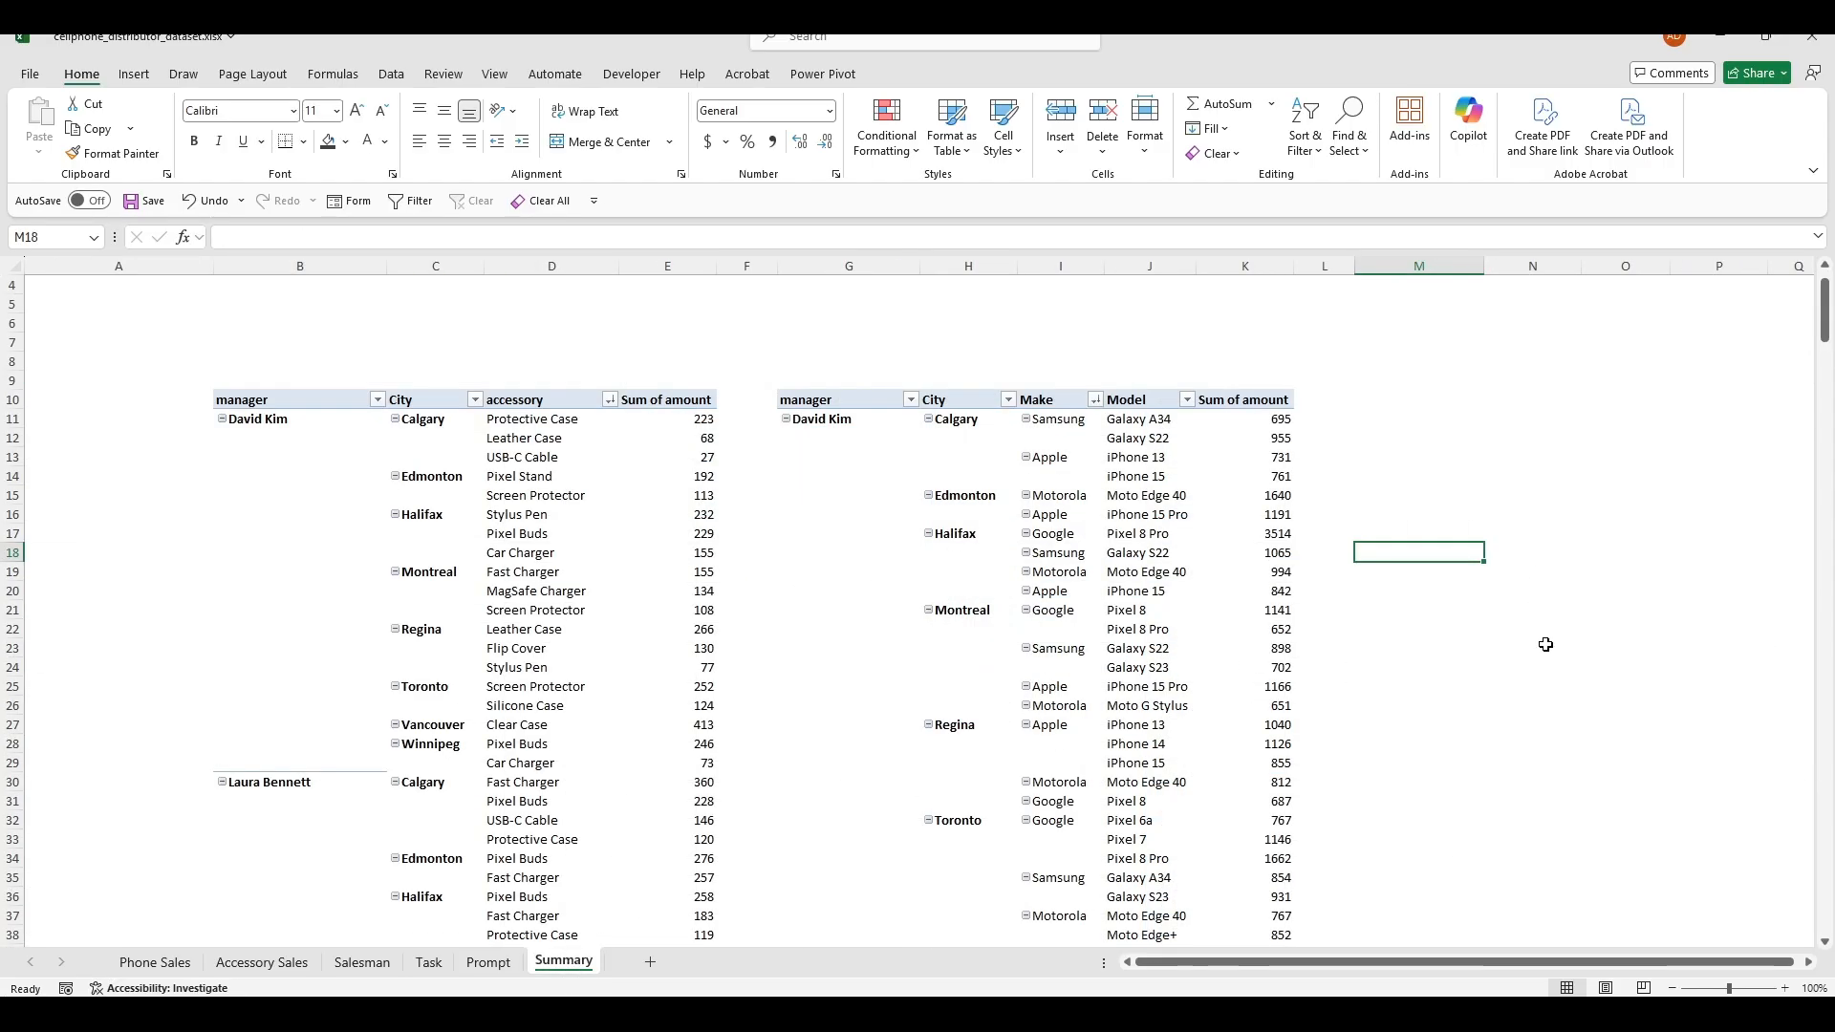
left_click(1357, 384)
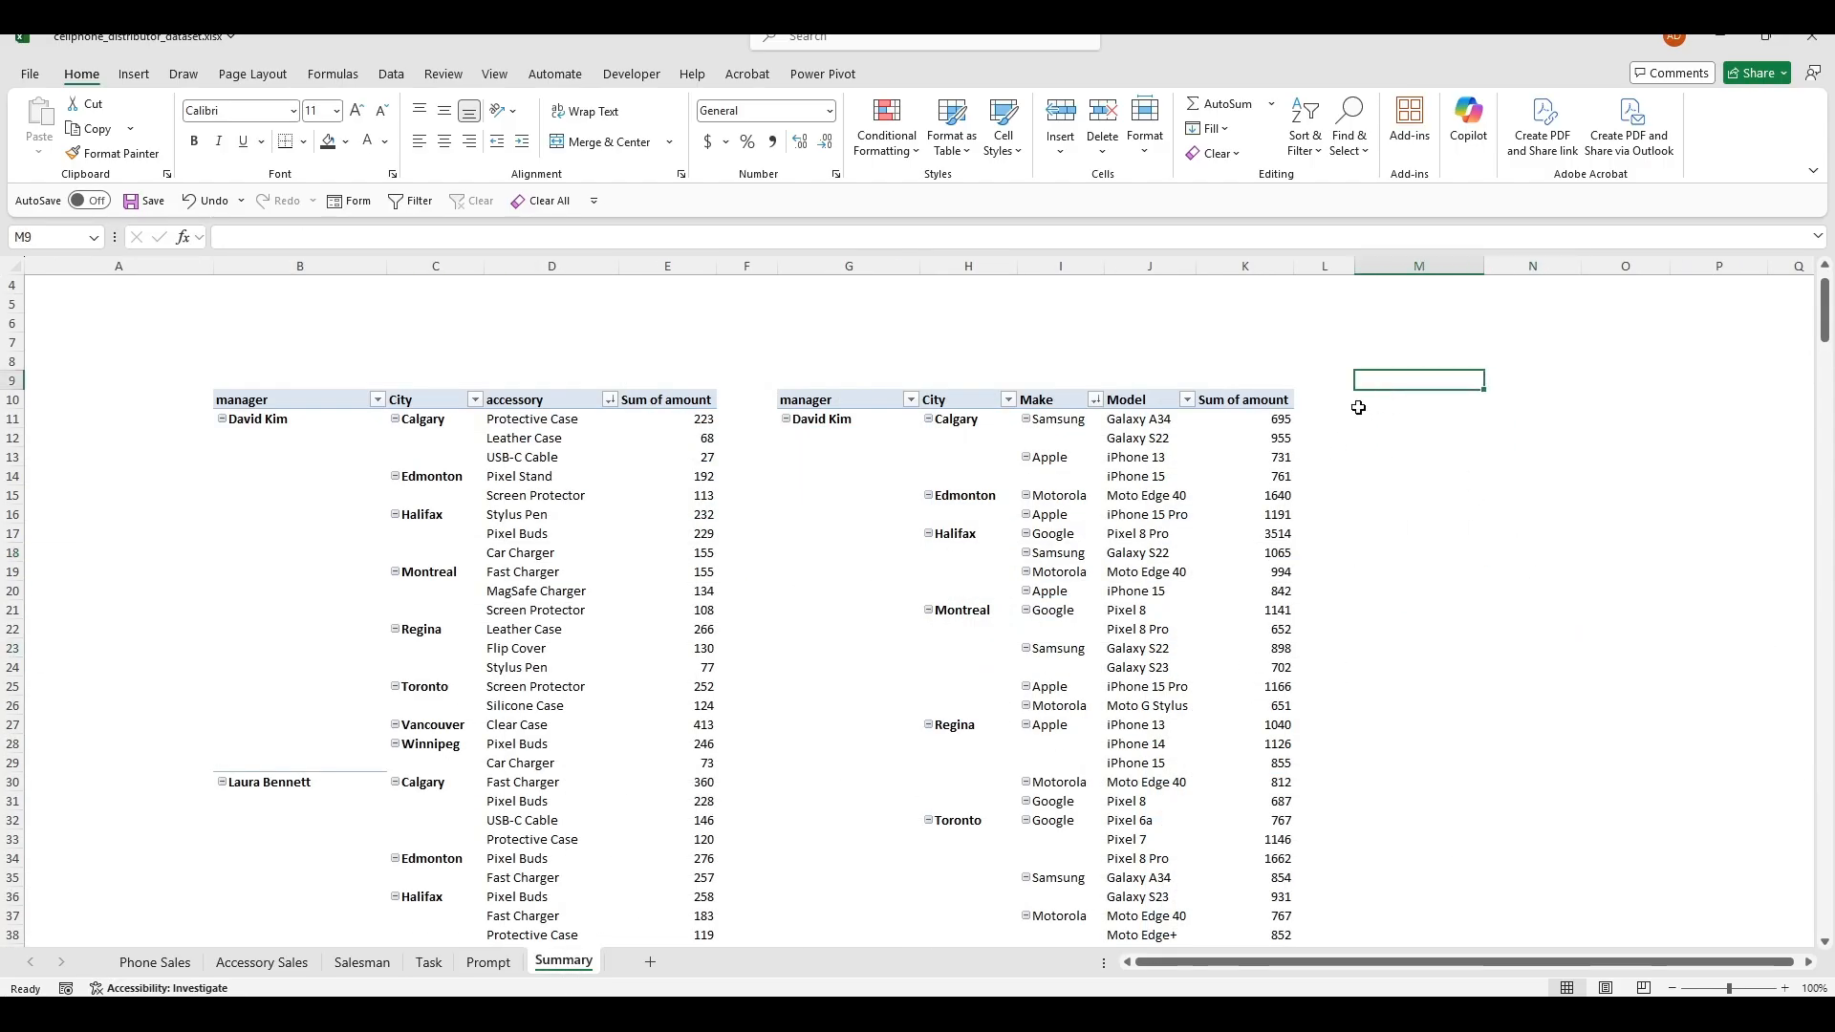
left_click(1358, 408)
left_click(134, 73)
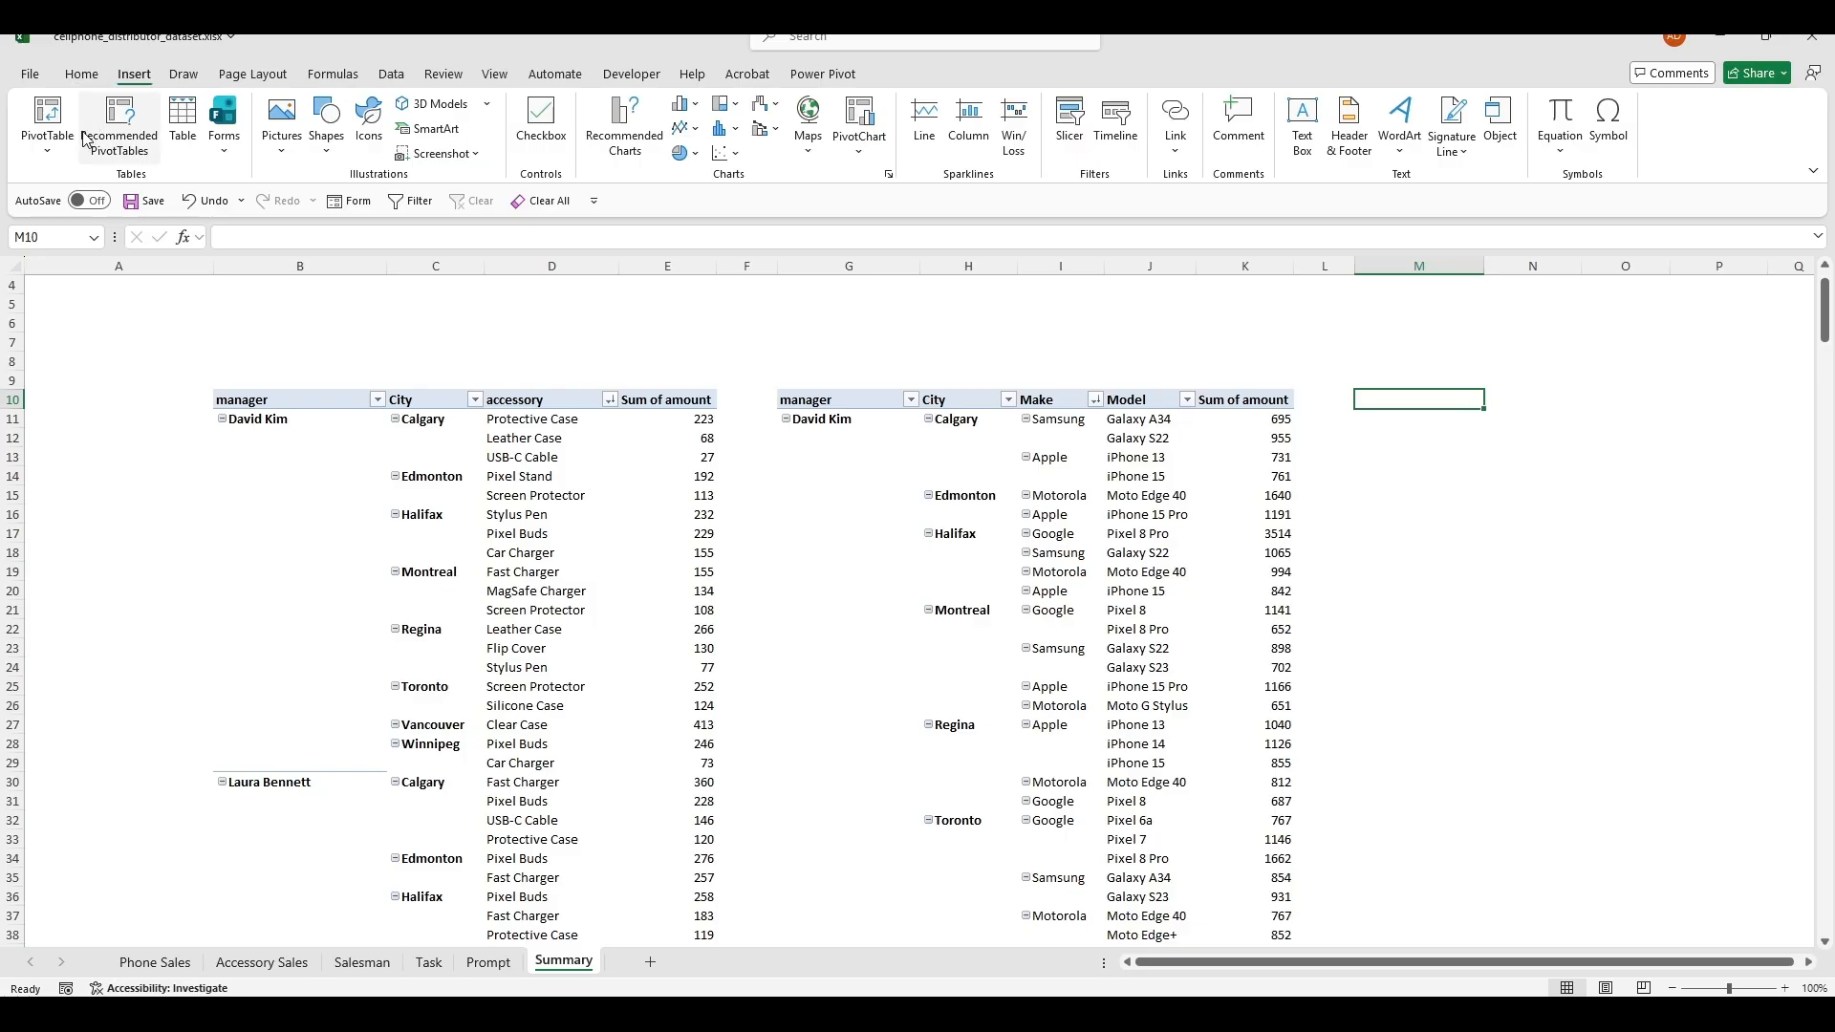
left_click(53, 142)
left_click(84, 231)
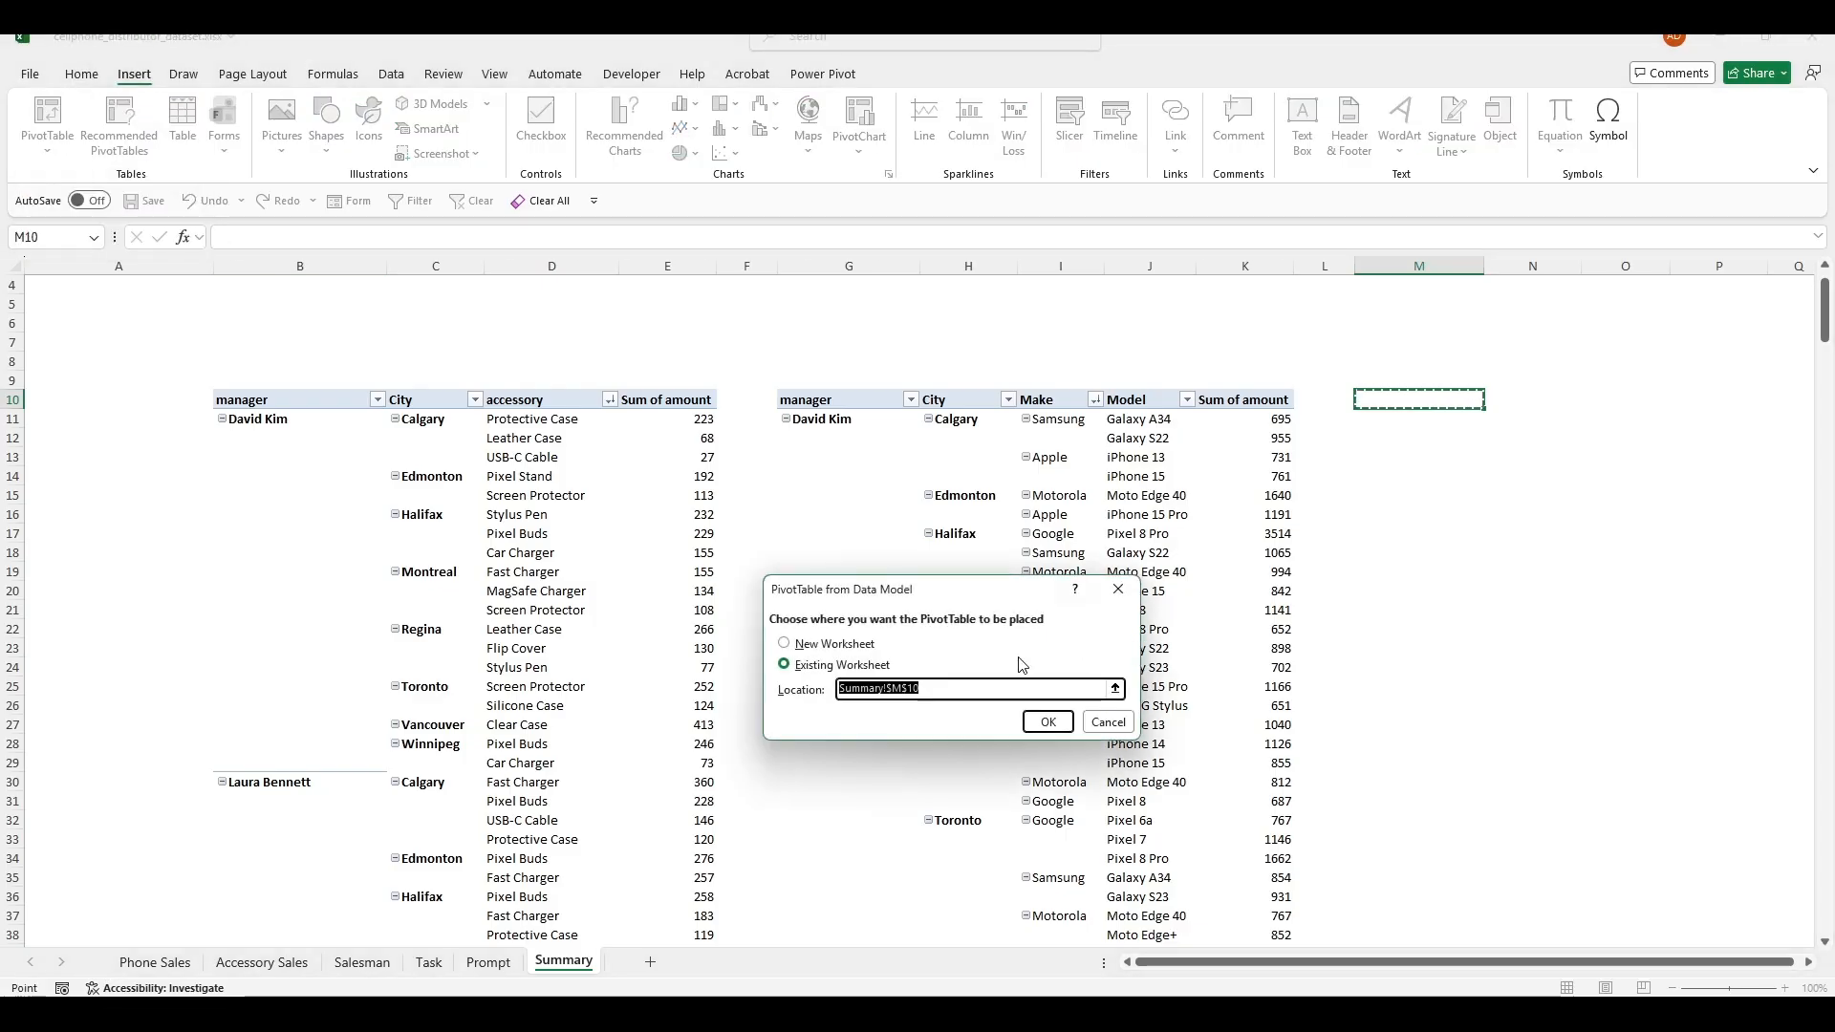
left_click(1046, 721)
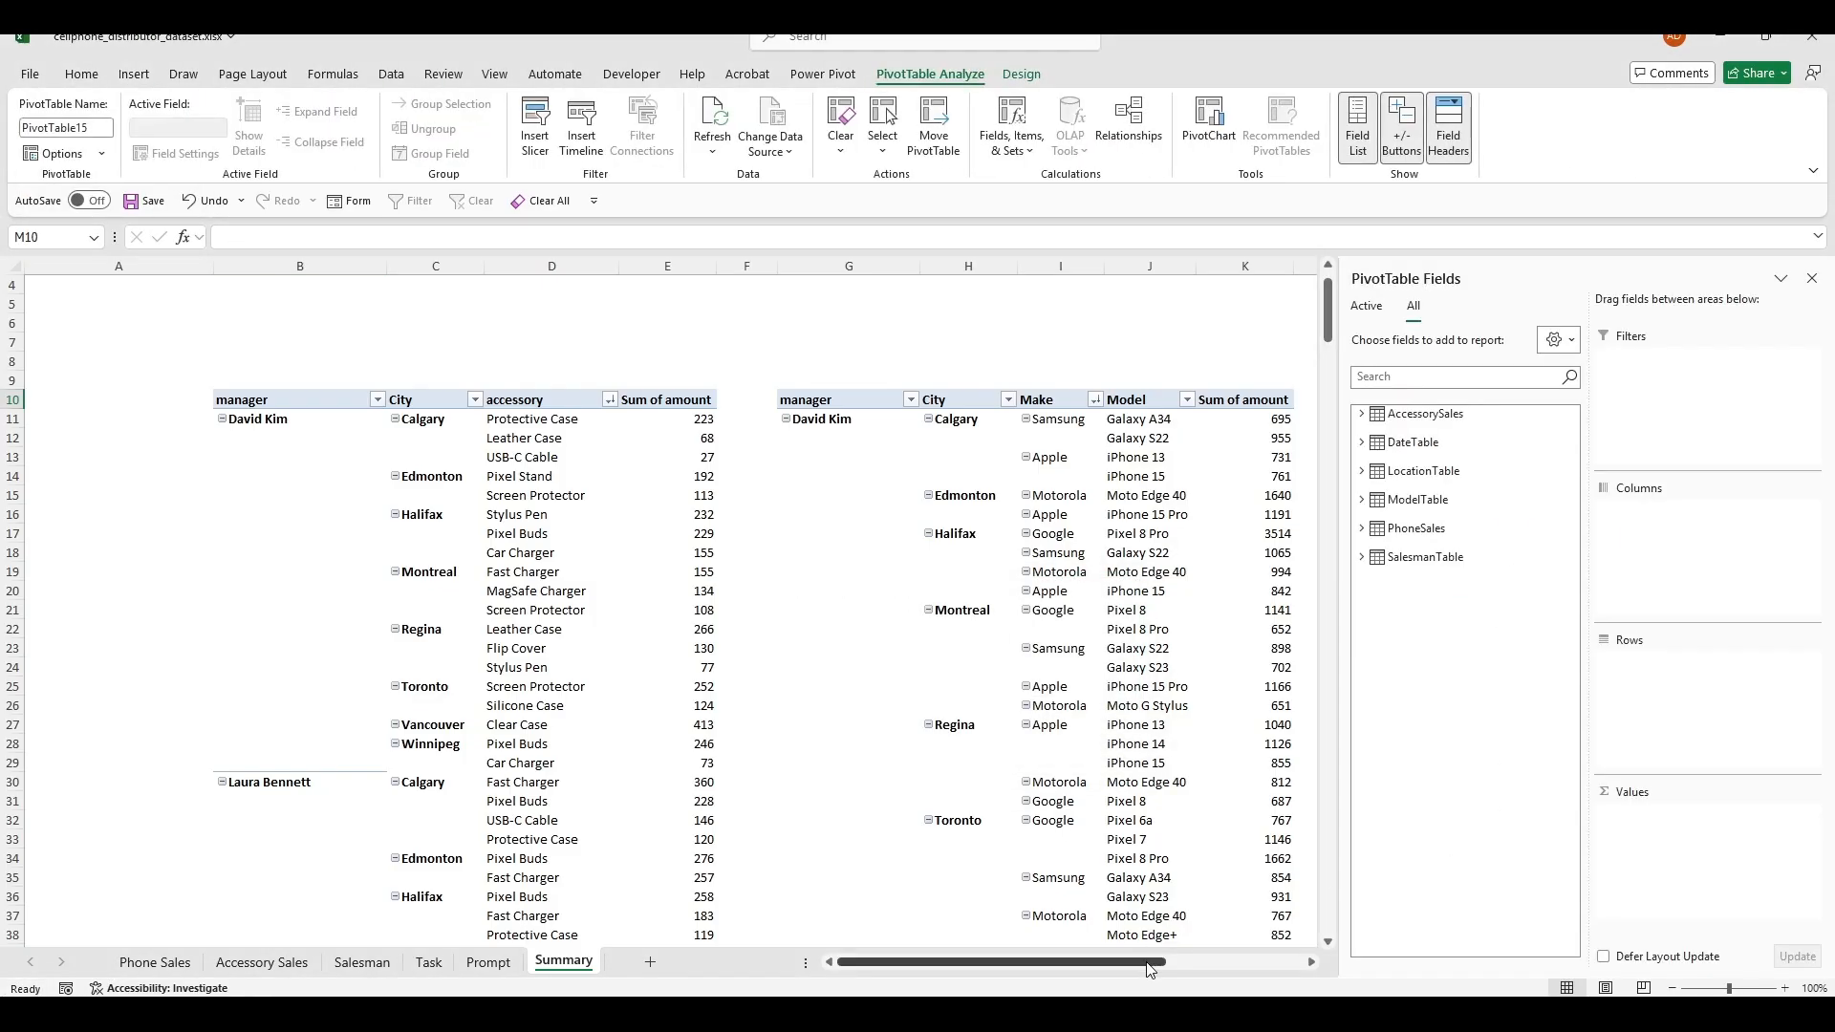
Step: Add the color field from the PhoneSales table to the rows of the new PivotTable at M10
left_click_drag(1147, 965, 1317, 967)
left_click(1315, 964)
left_click(1315, 964)
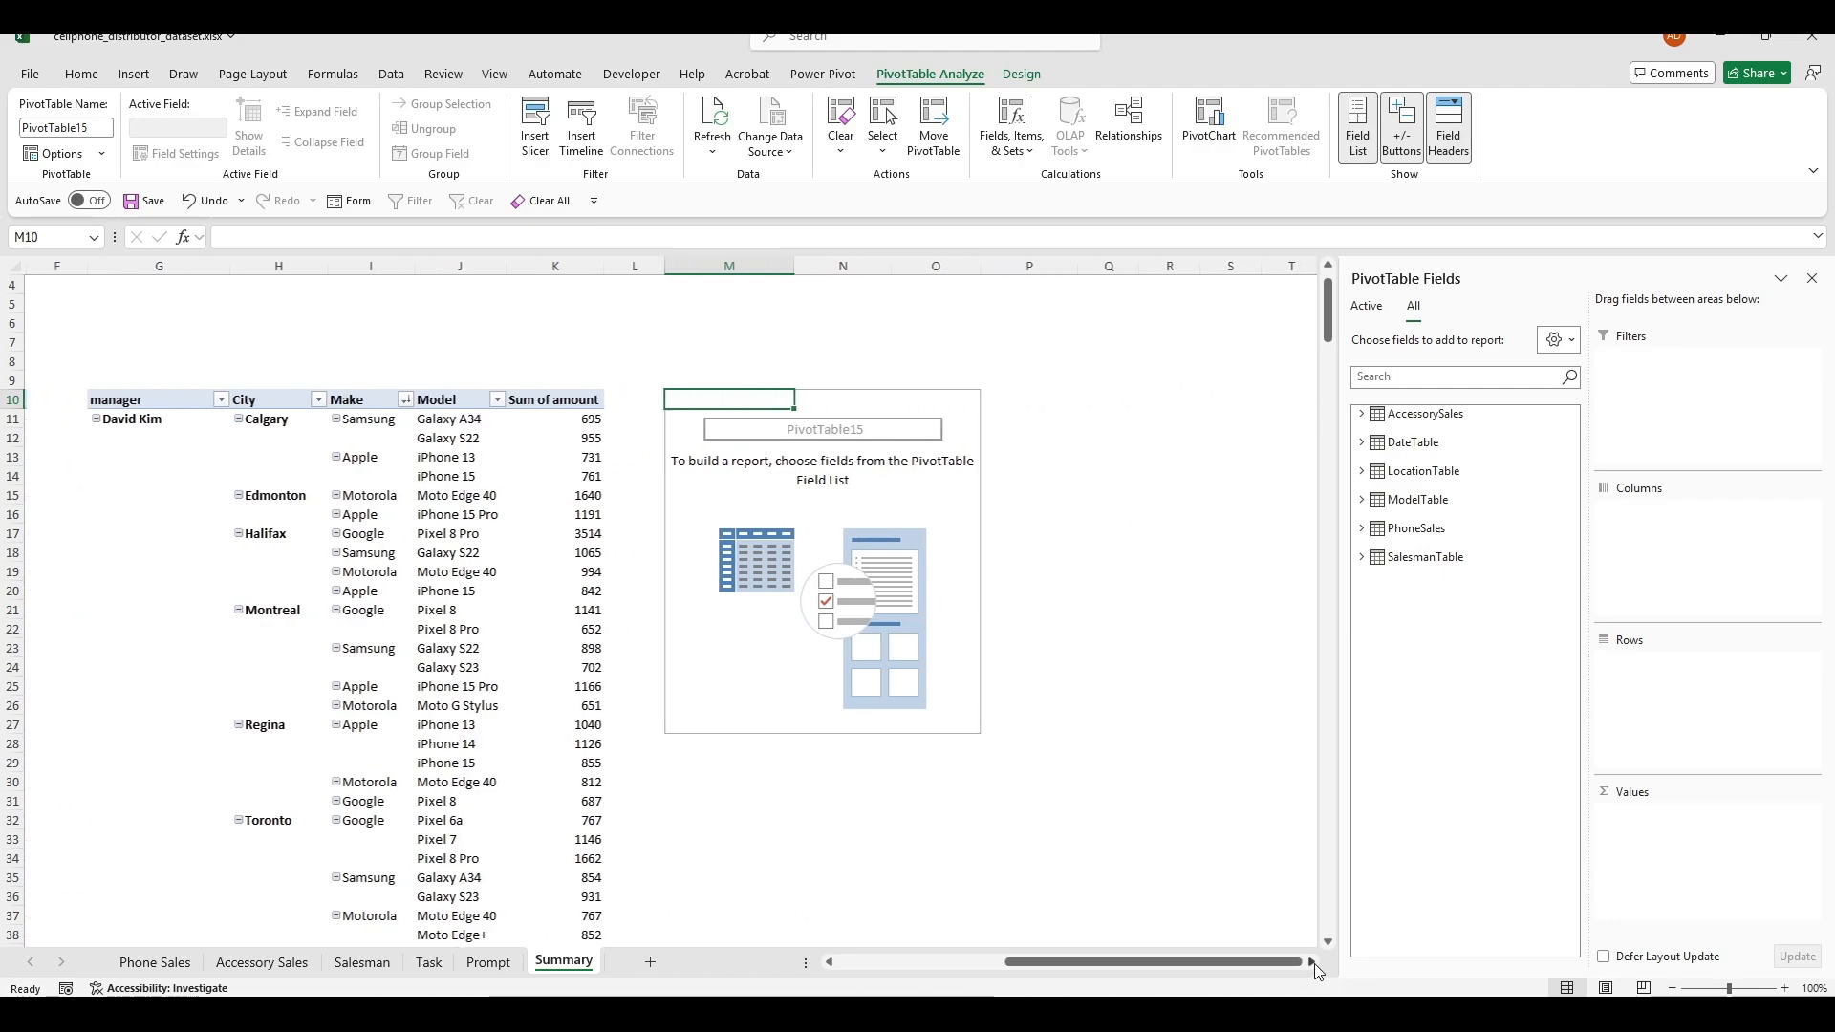
left_click(1315, 963)
left_click(1315, 964)
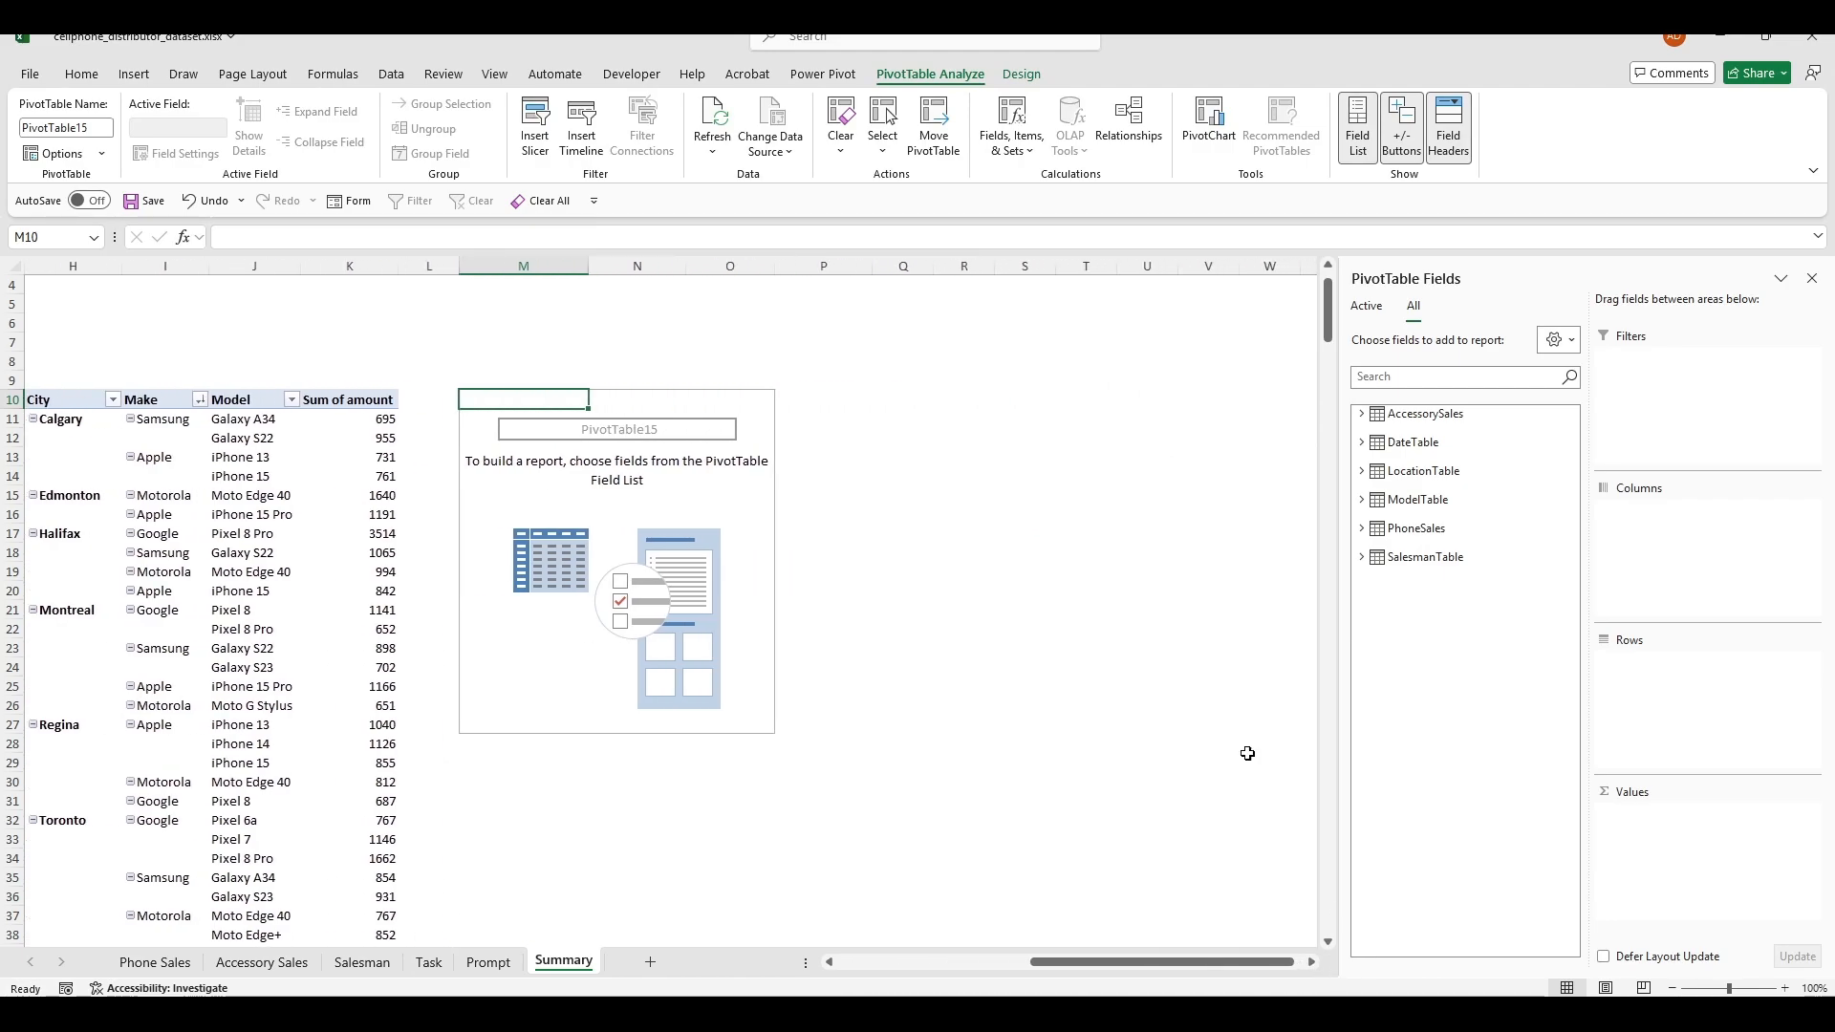
left_click(1361, 501)
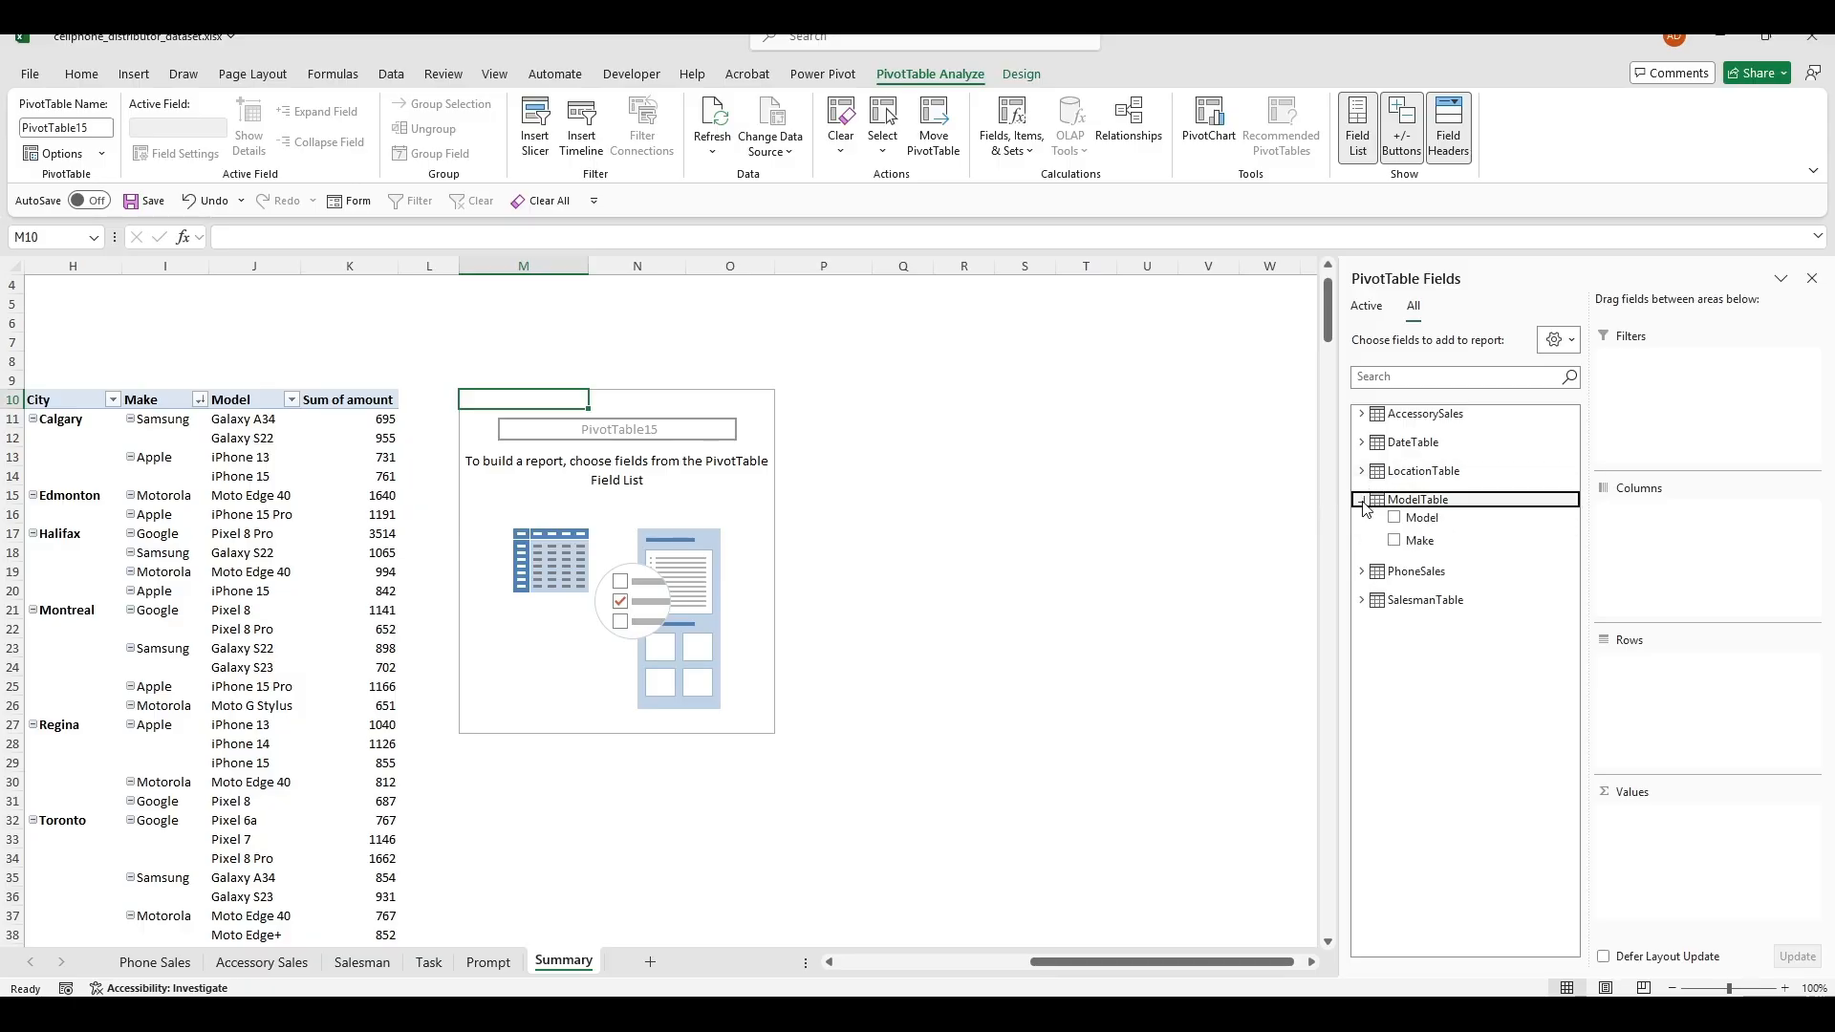
left_click(1362, 501)
left_click(1363, 443)
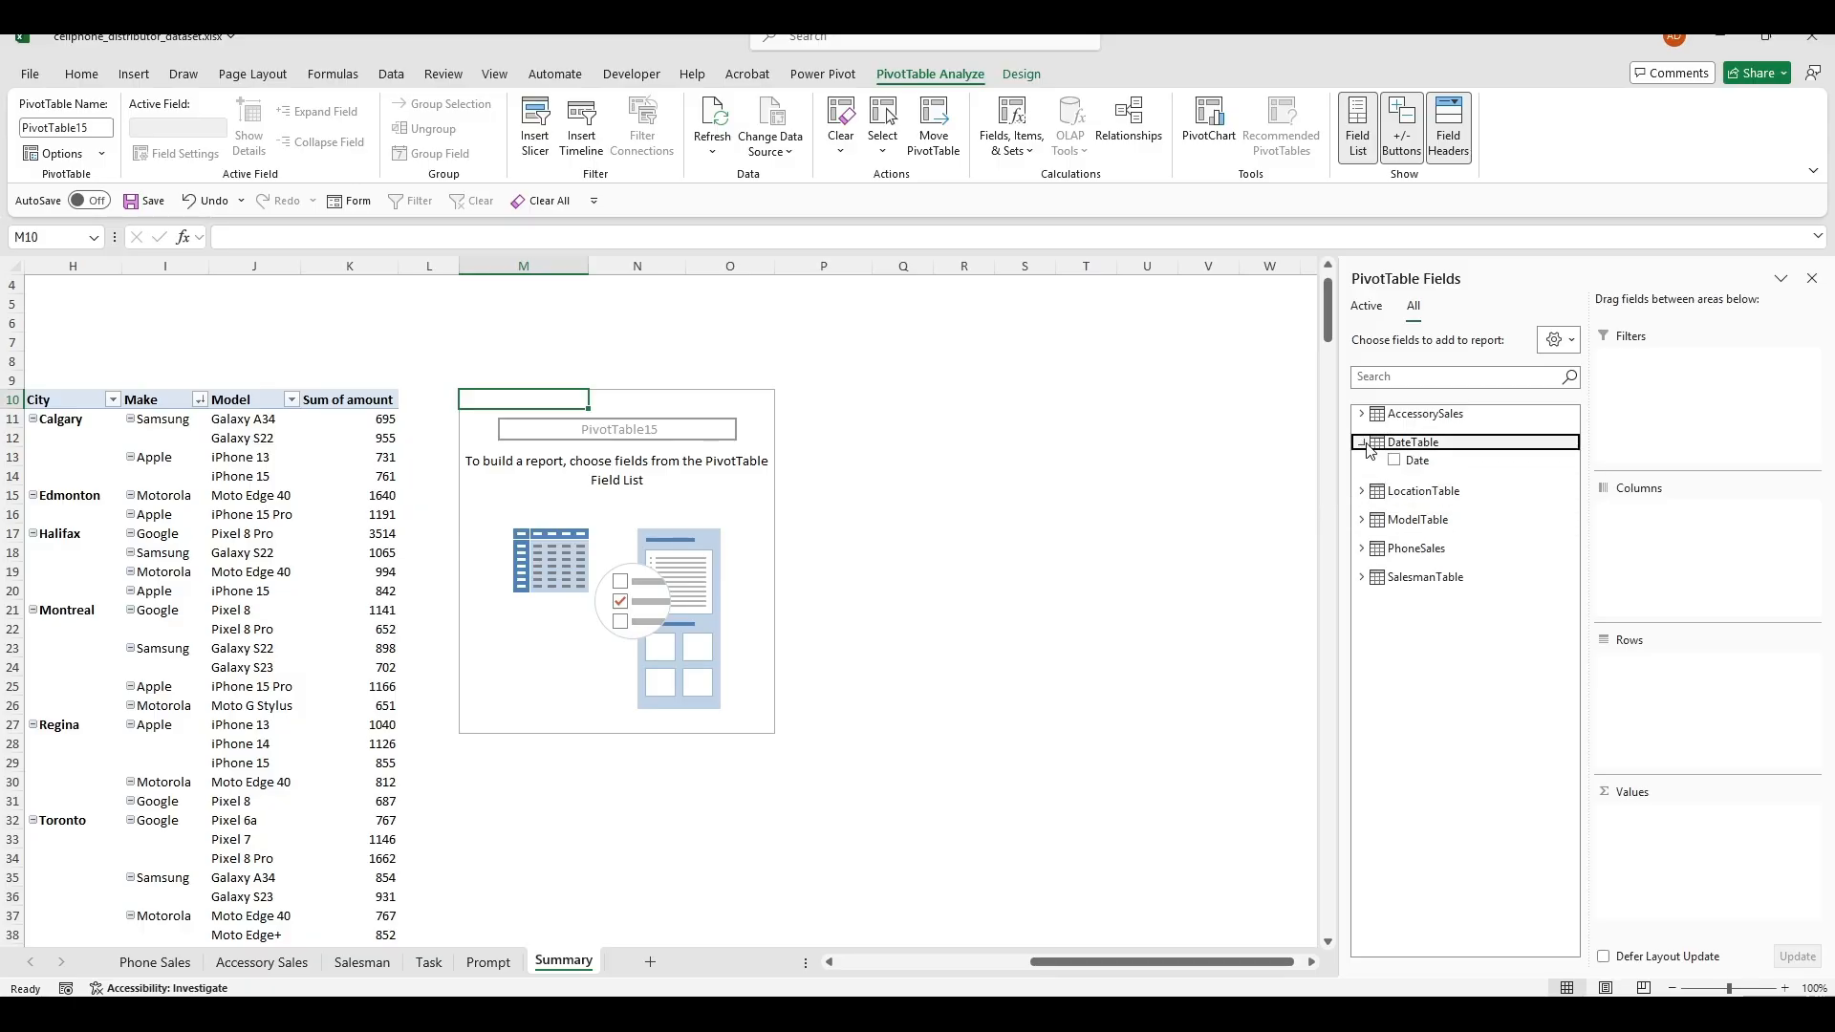
left_click(1363, 444)
left_click(1362, 529)
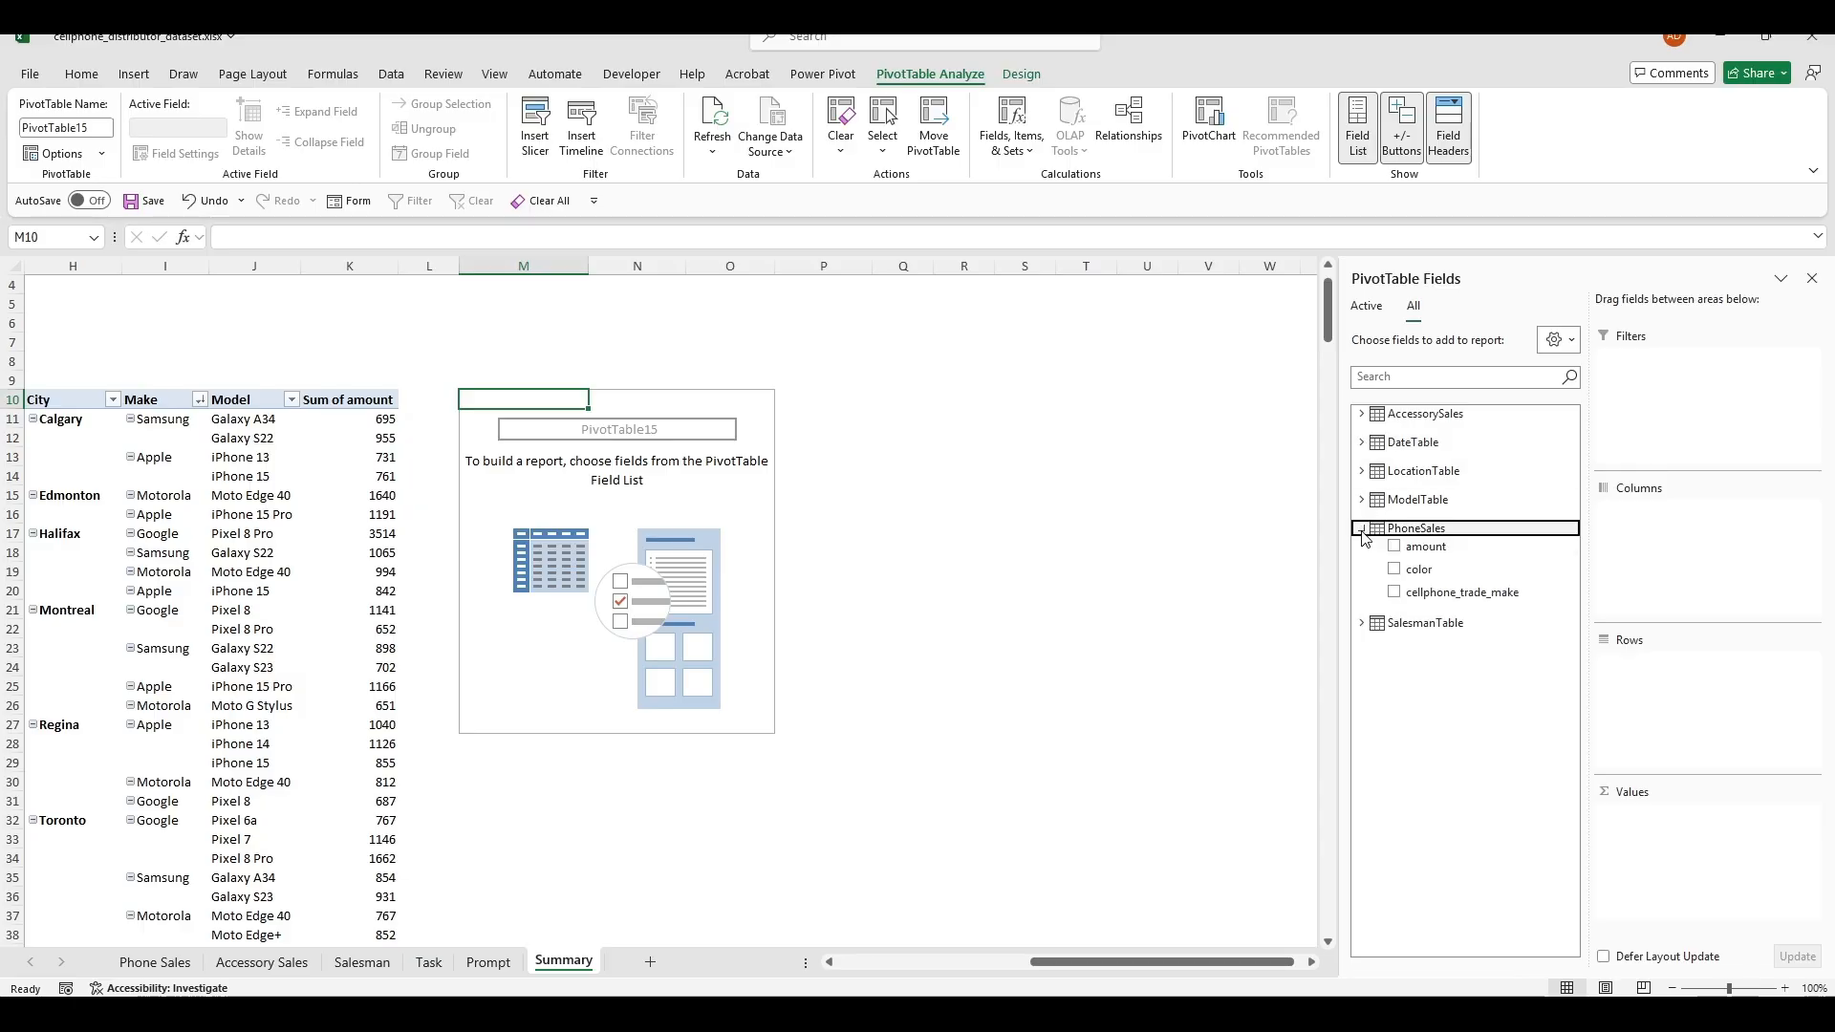
left_click_drag(1418, 570, 1685, 707)
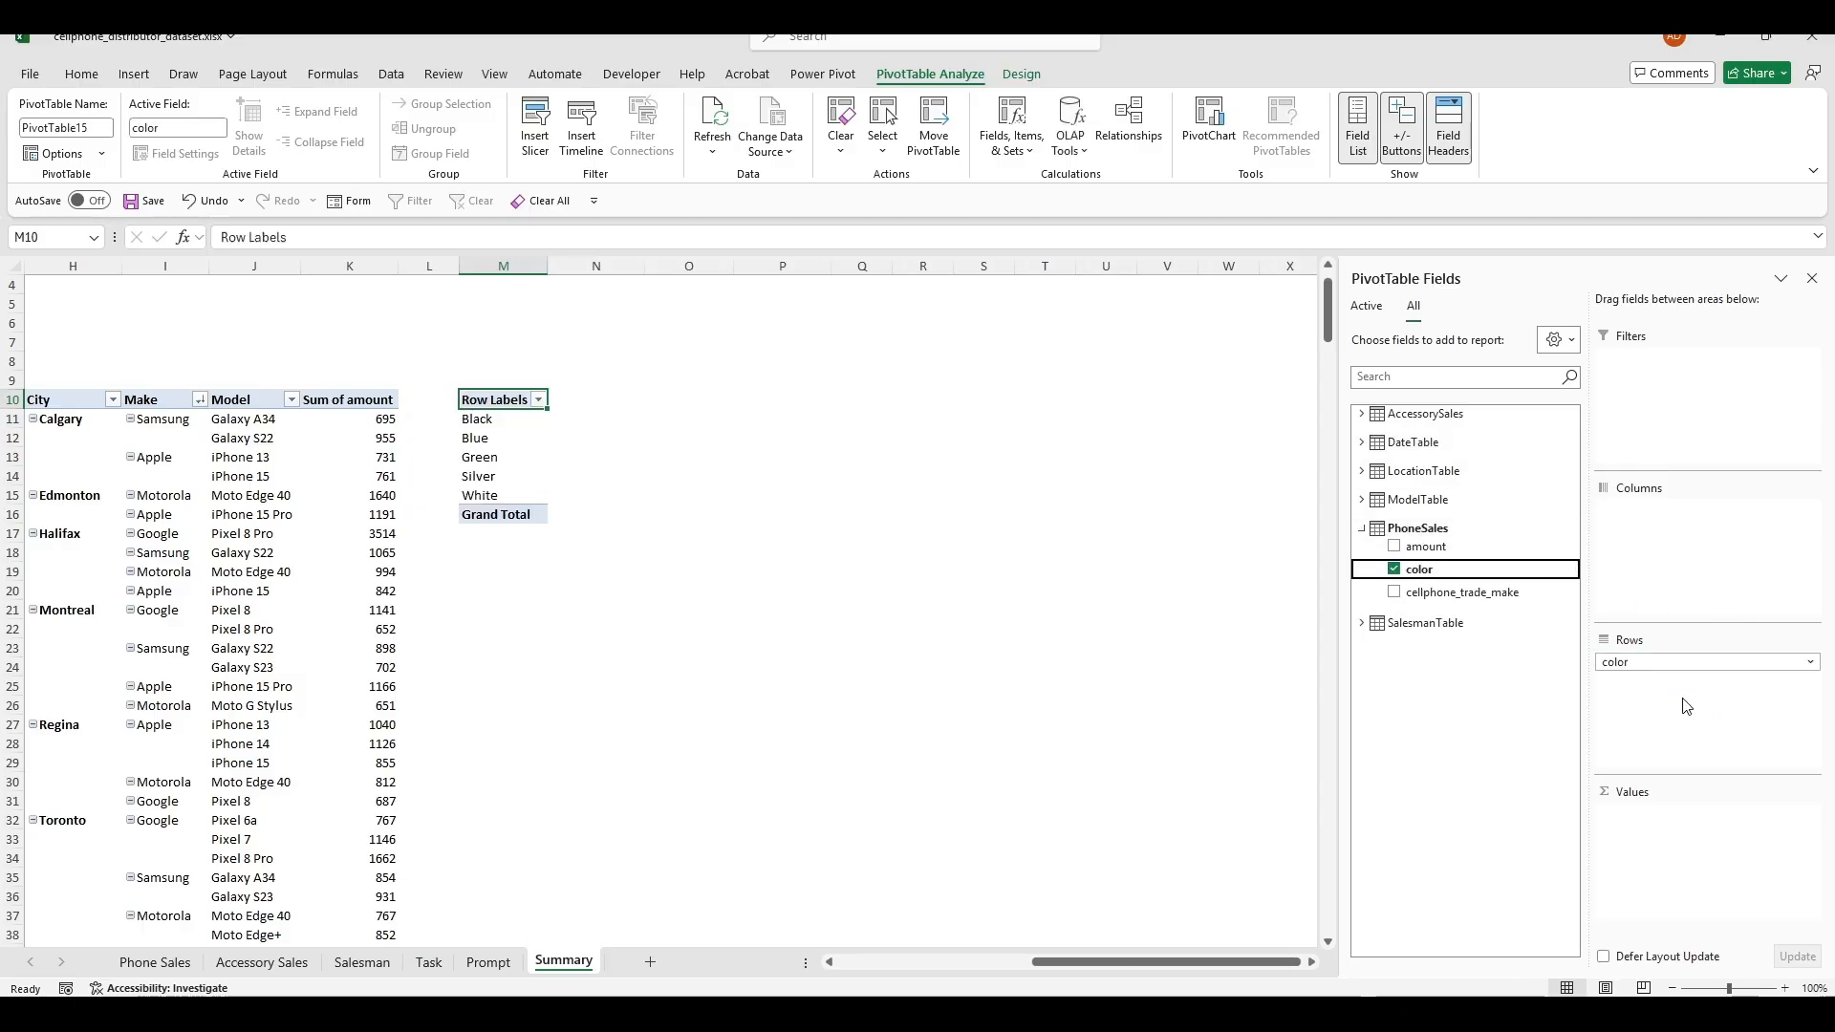
Step: Add the Make and Model fields from ModelTable to the rows, nested in that order below color
left_click(1362, 529)
left_click(1362, 500)
left_click_drag(1420, 541, 1665, 714)
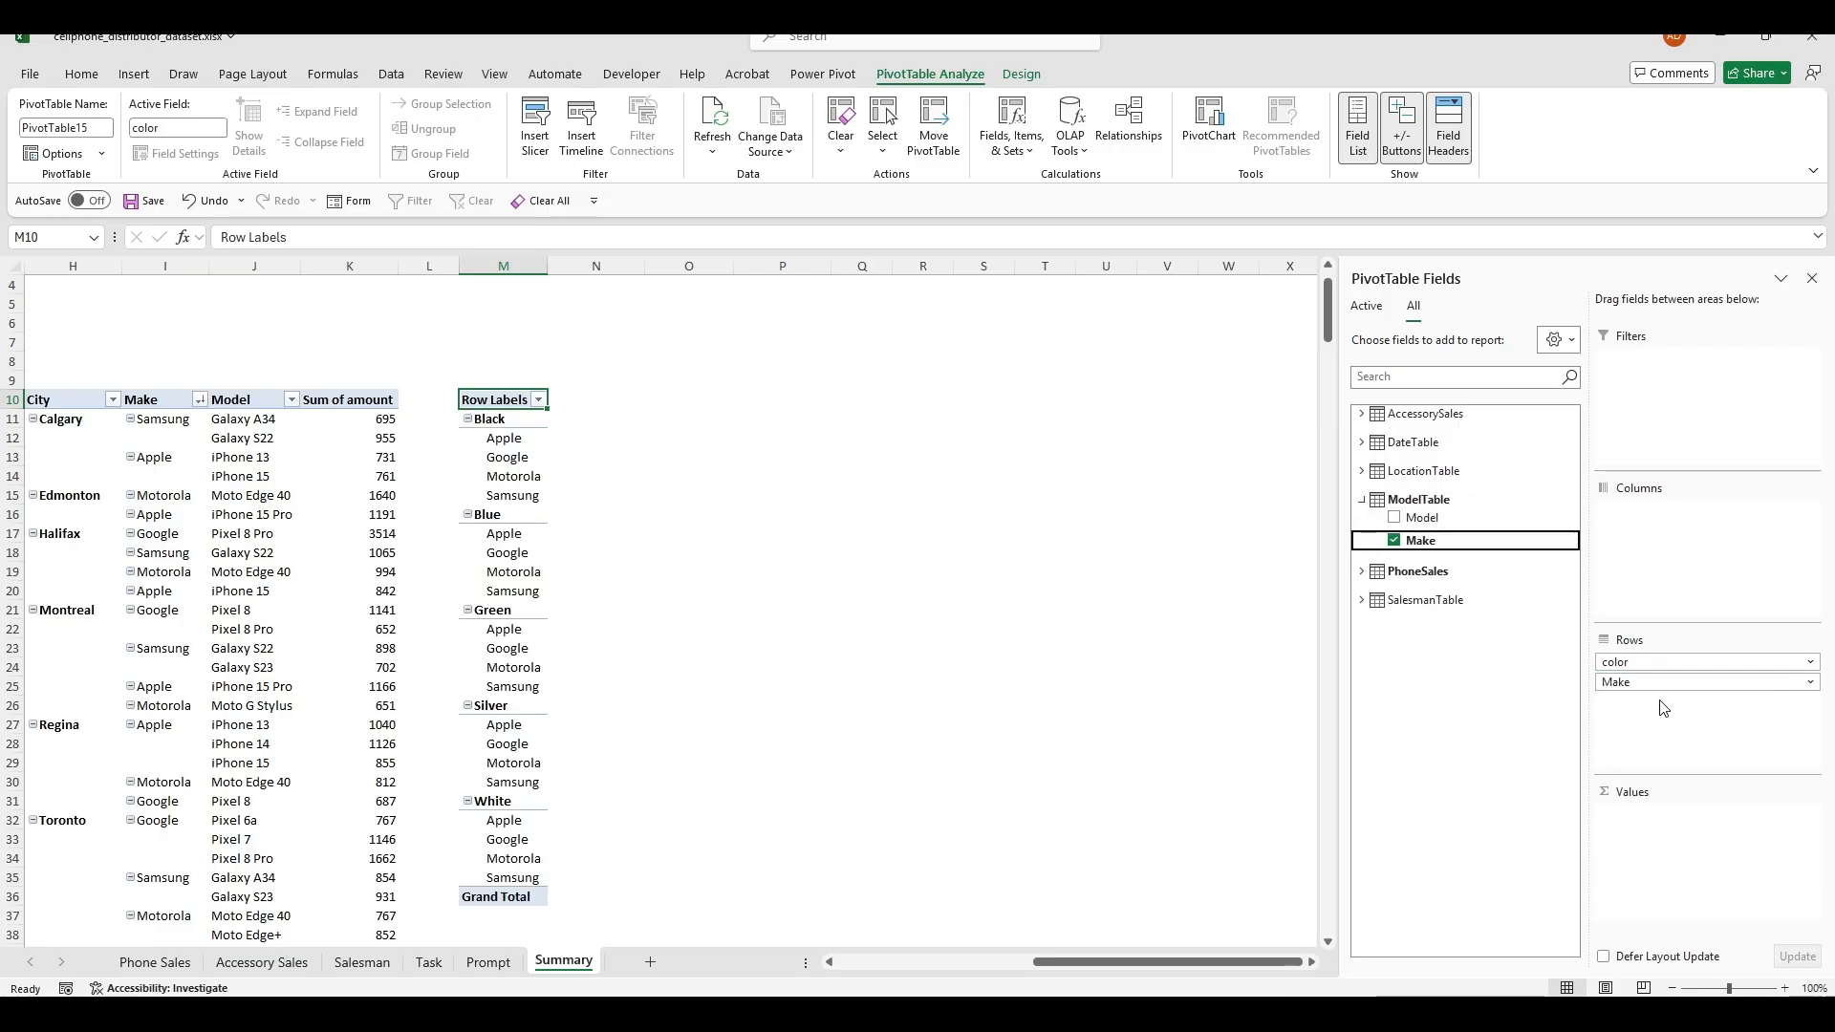
left_click_drag(1422, 517, 1681, 732)
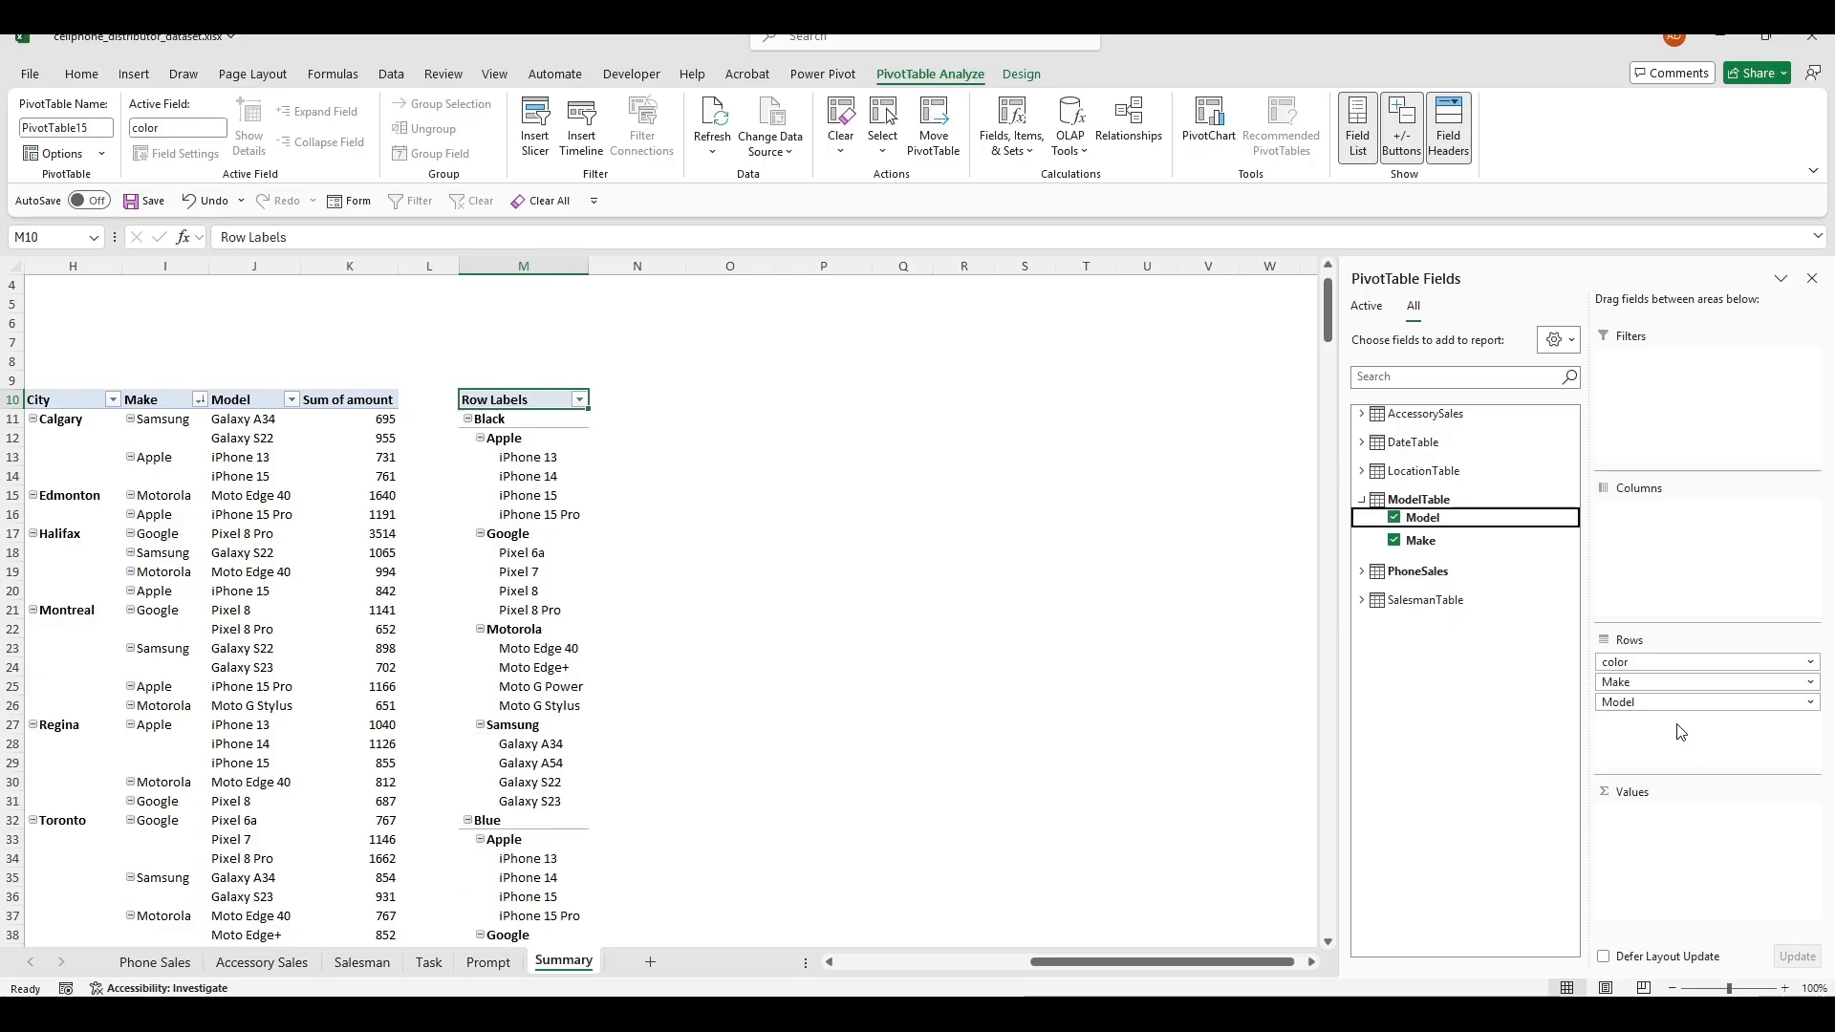
Step: Add the PhoneSales amount field to the color PivotTable's values as Sum of amount
left_click(1361, 499)
left_click(1362, 528)
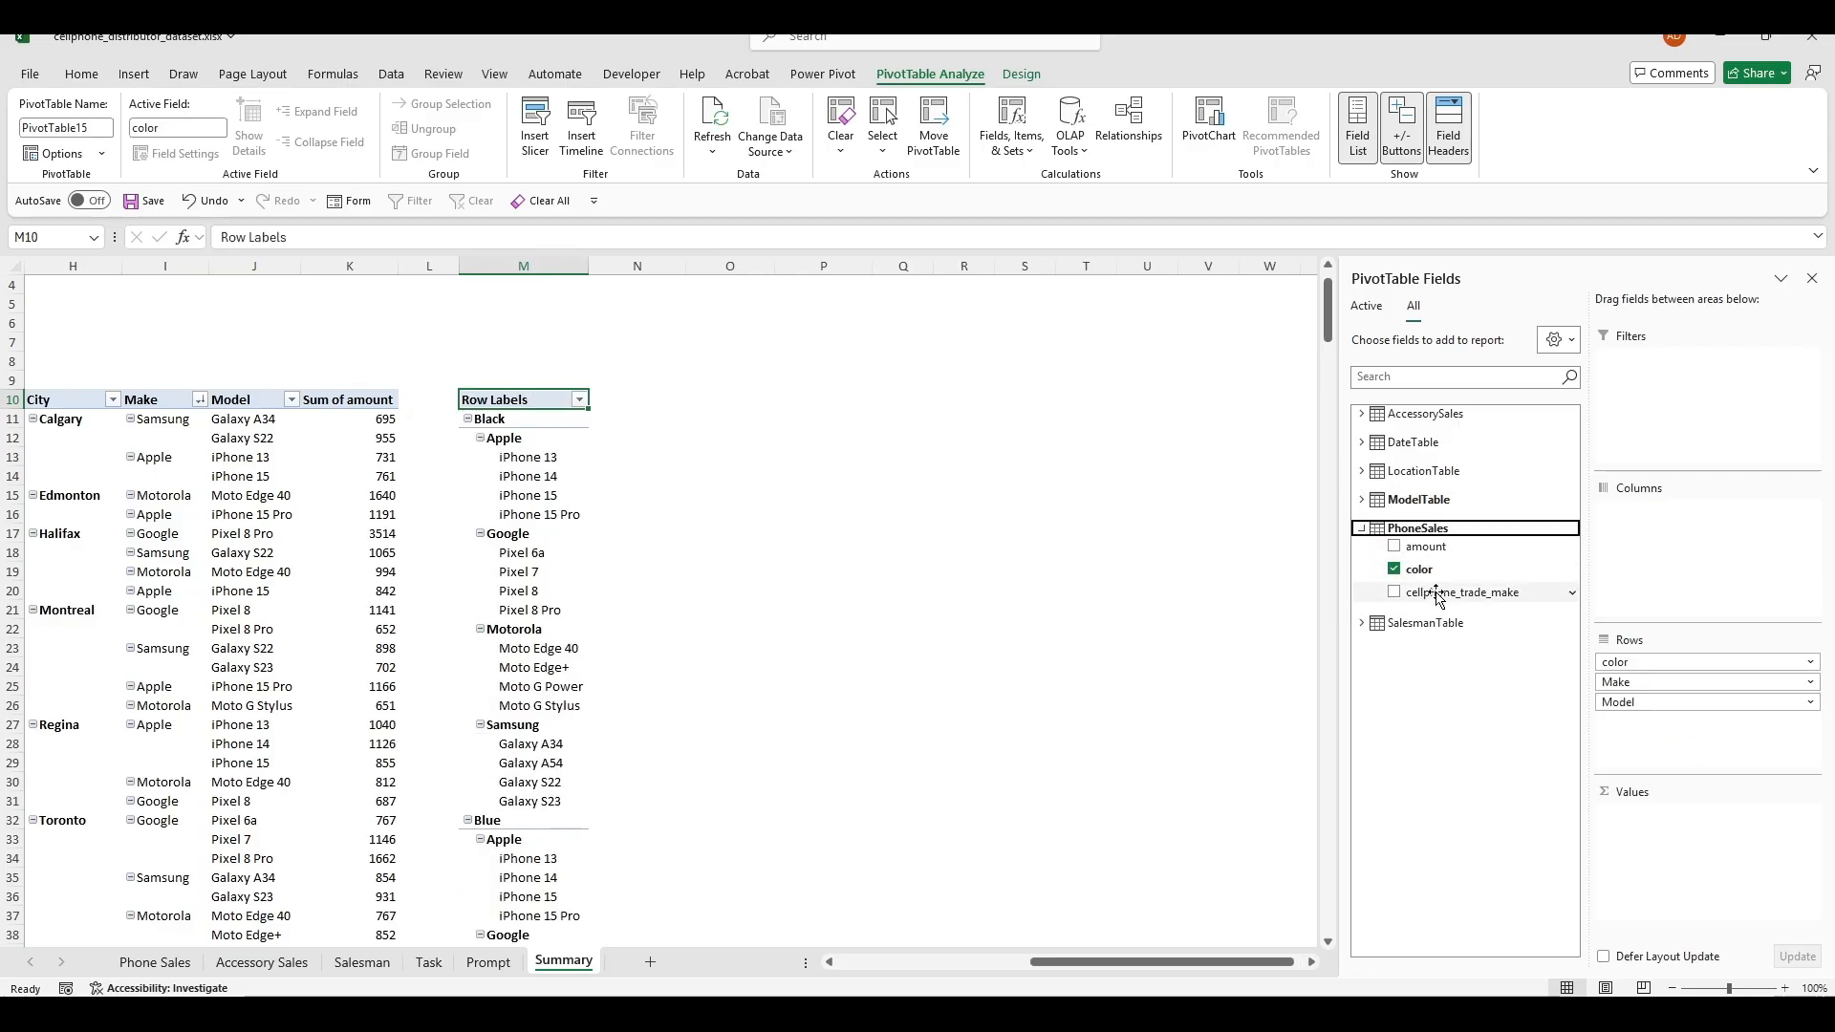
left_click_drag(1426, 546, 1648, 860)
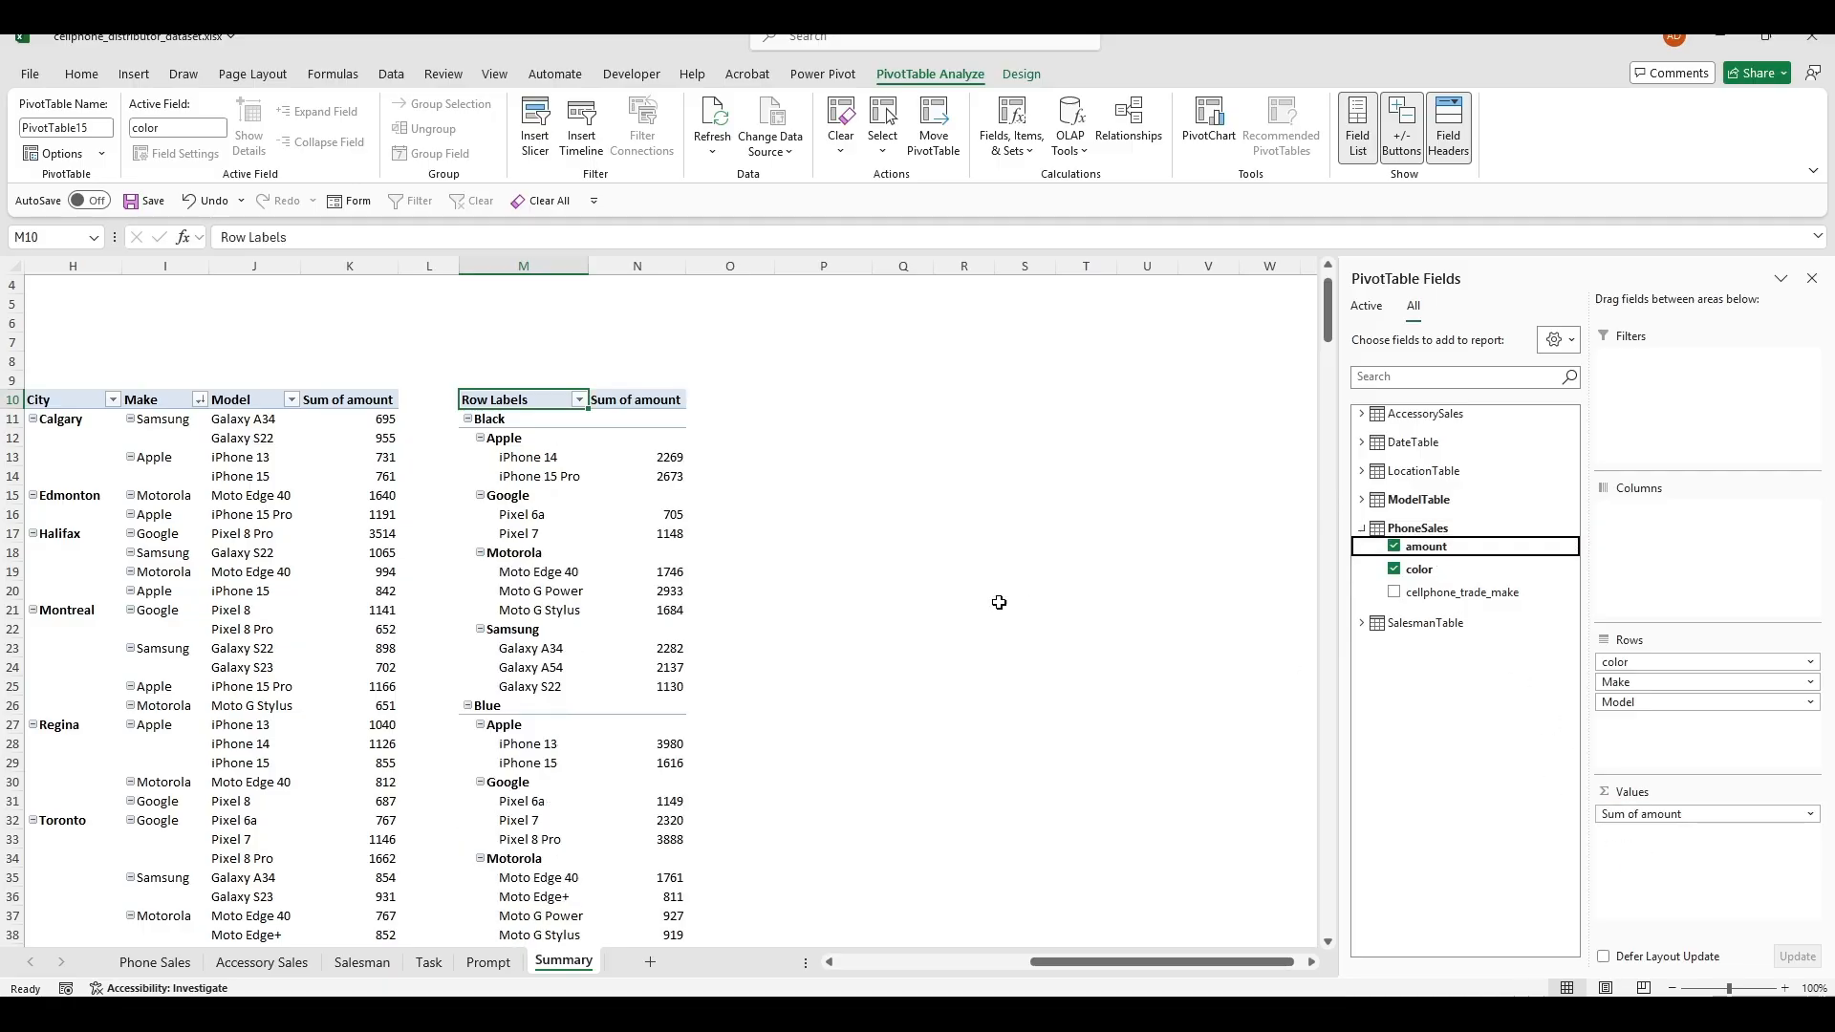
Step: Show the color PivotTable in tabular form
left_click_drag(989, 603, 969, 594)
left_click(535, 403)
left_click(1010, 74)
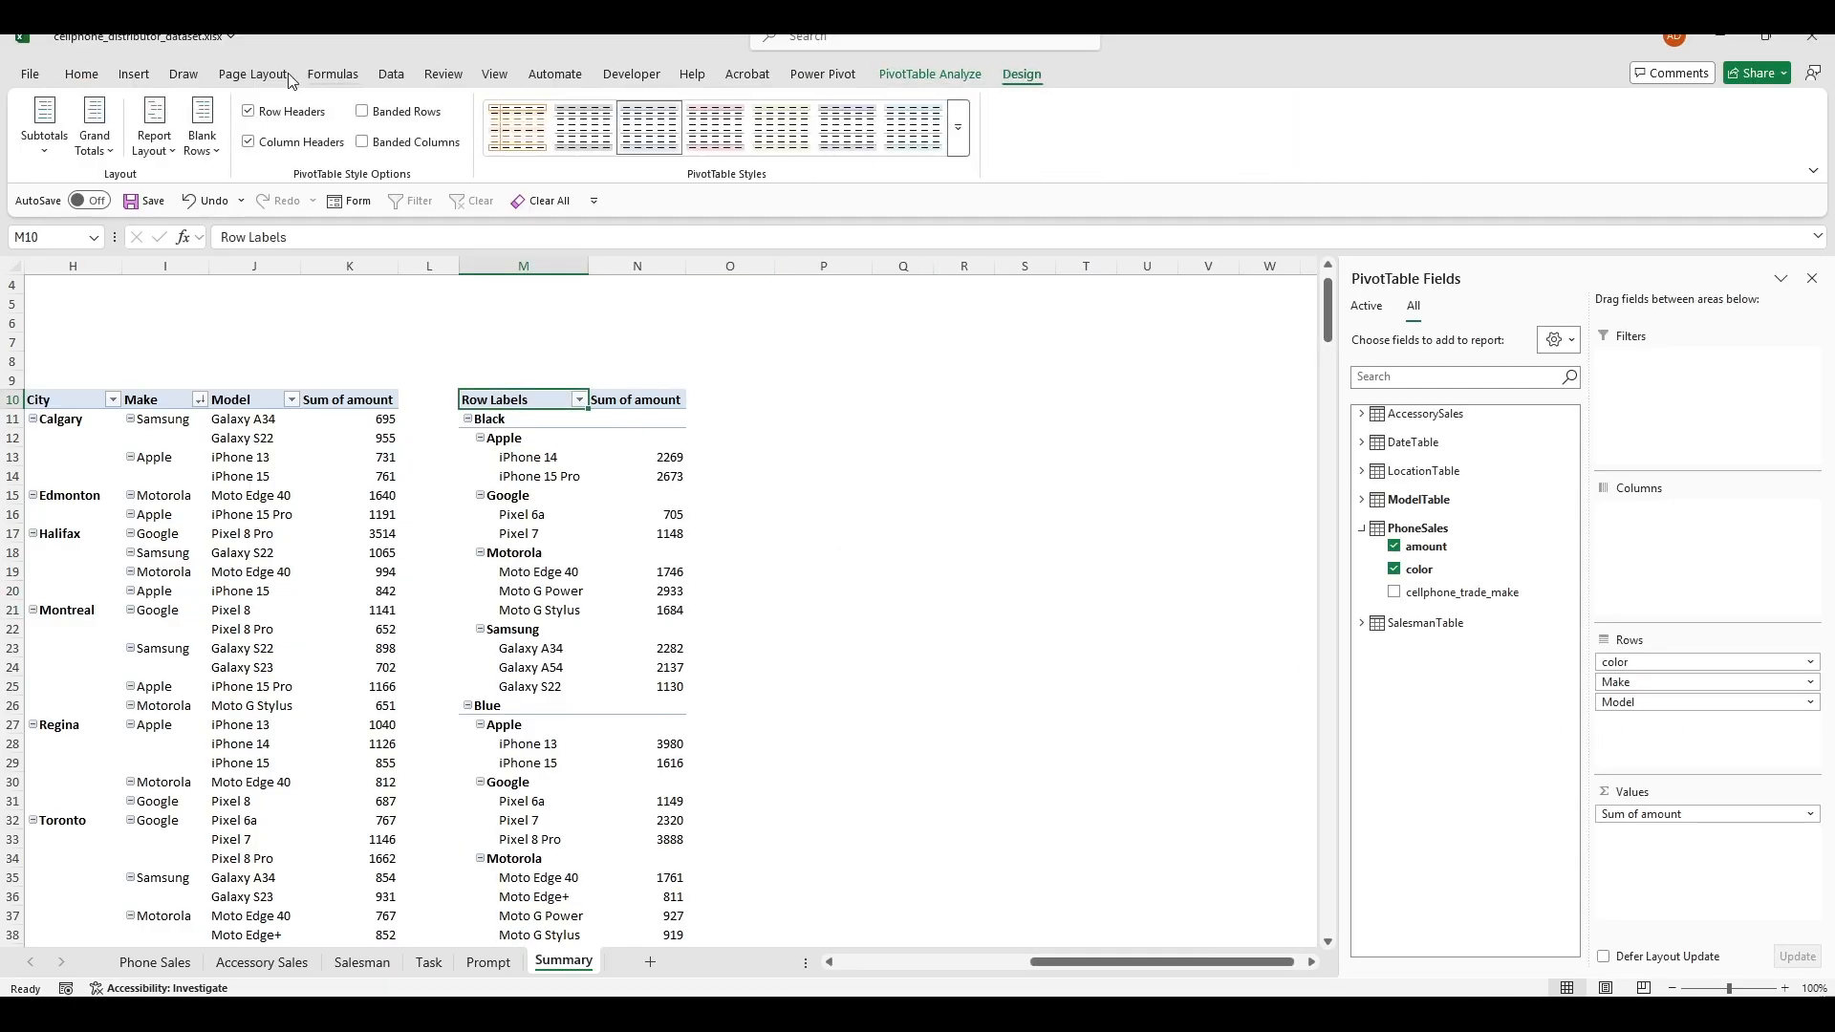
left_click(154, 134)
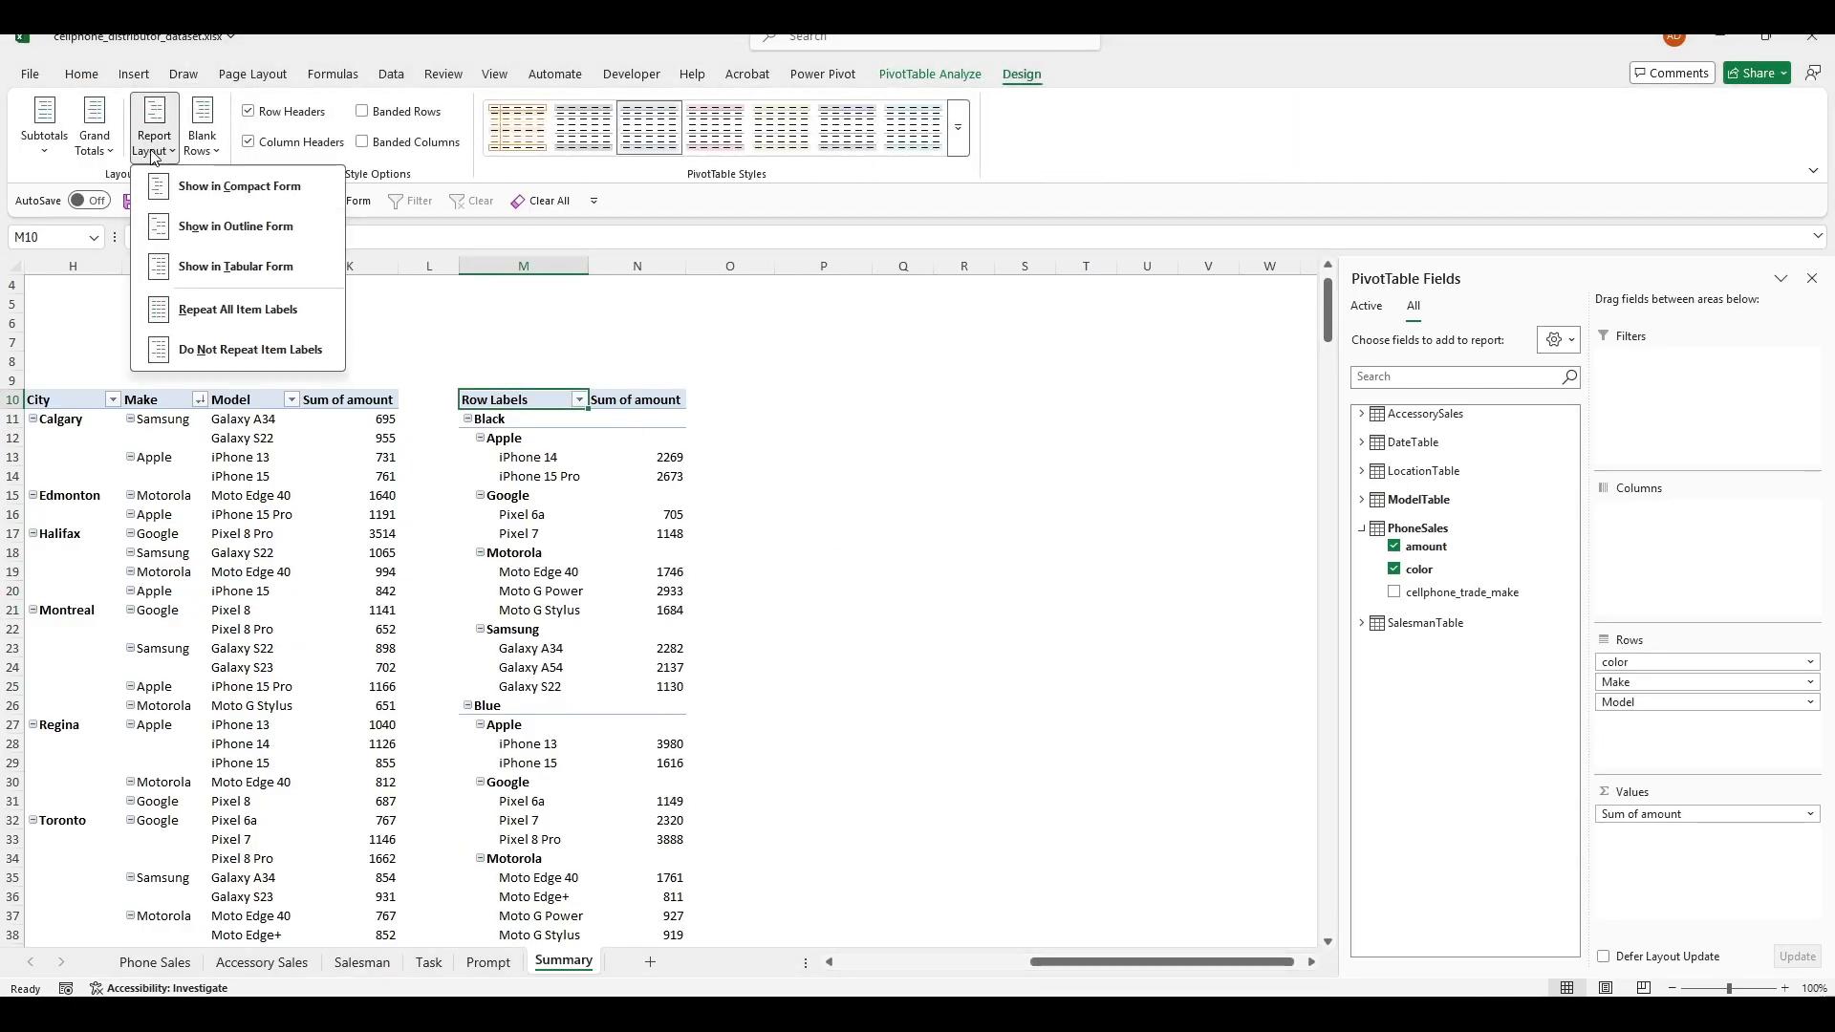
left_click(238, 269)
left_click(1024, 552)
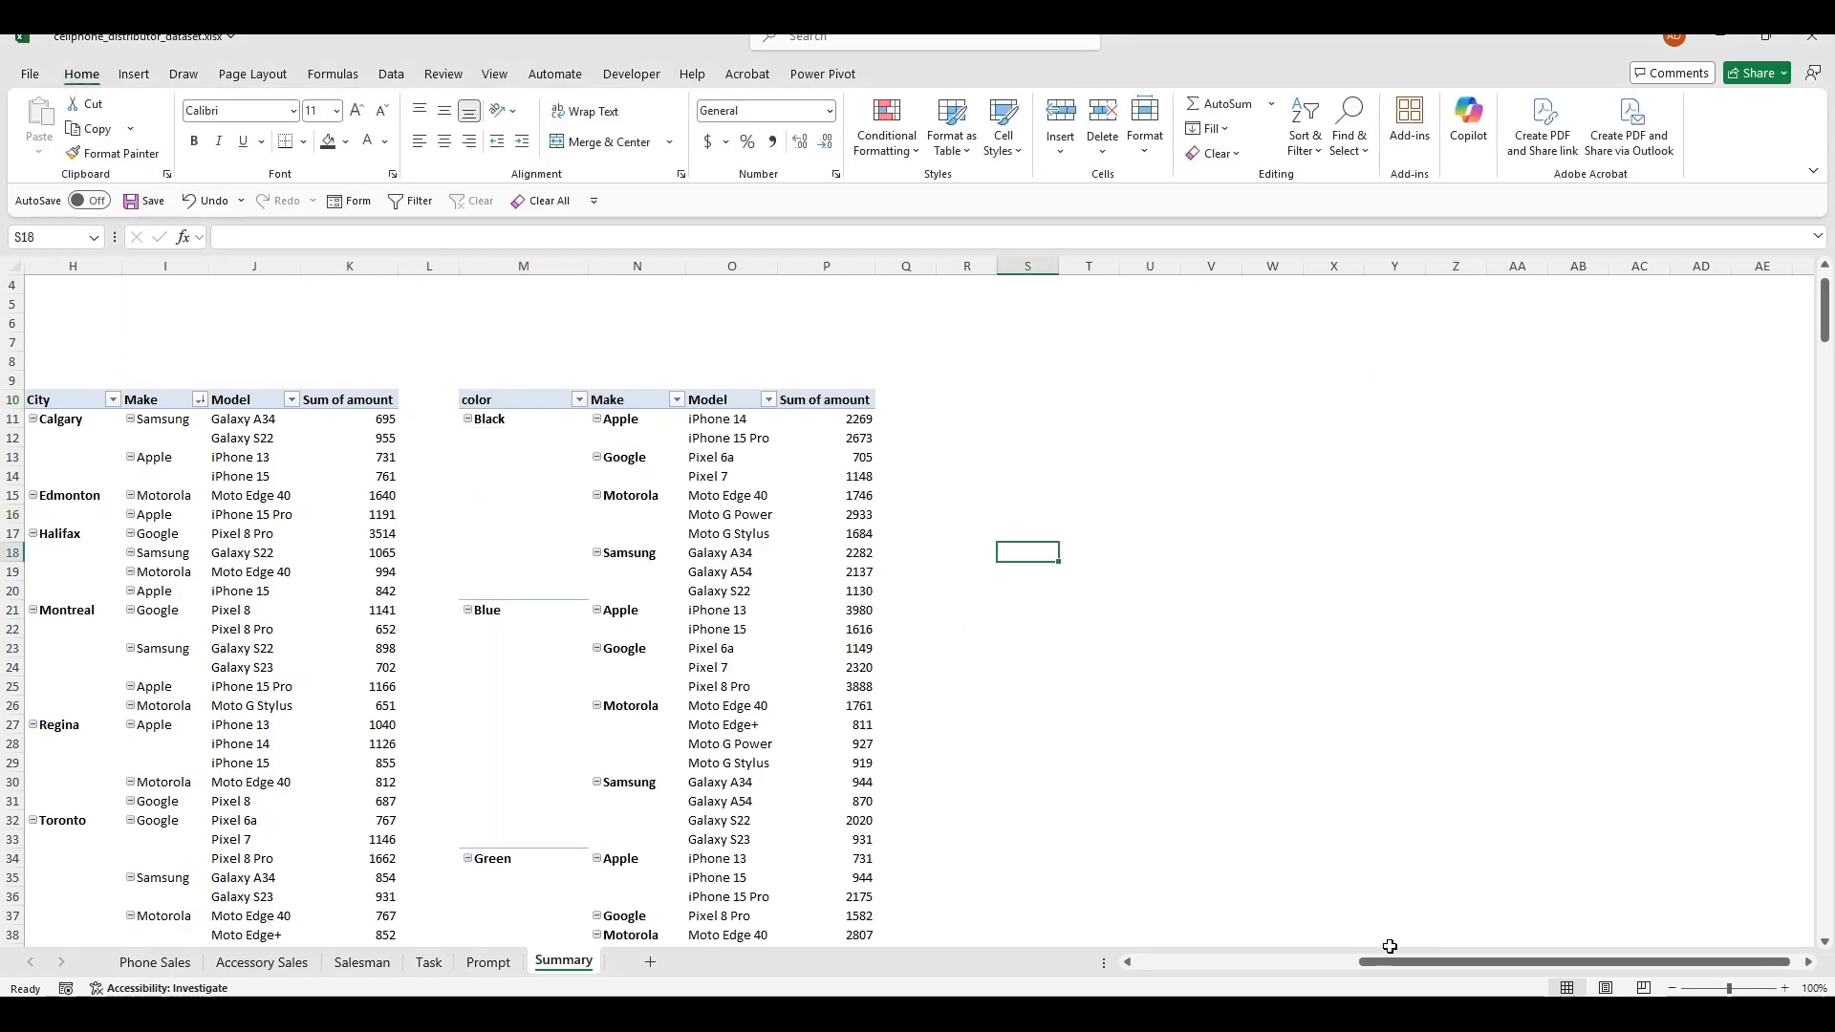
Step: Turn on subtotals for the color field in the phone color PivotTable
left_click_drag(1389, 961, 1324, 962)
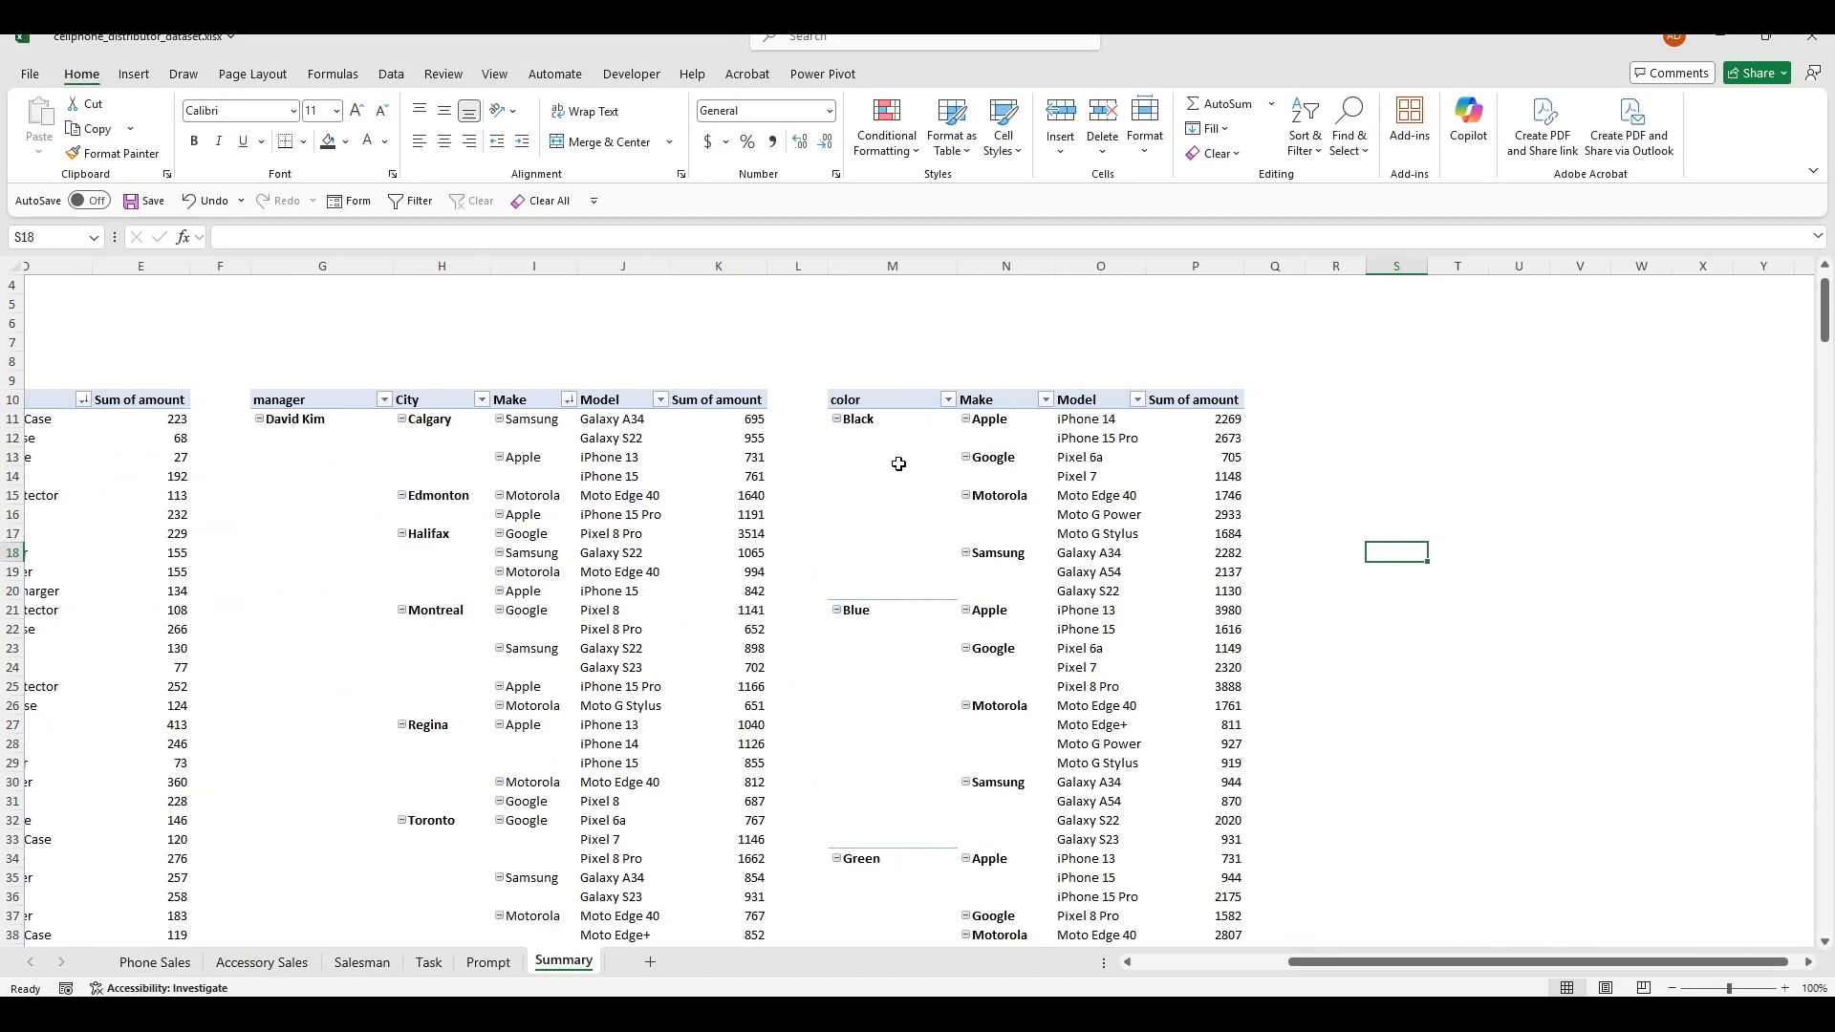
left_click(1332, 665)
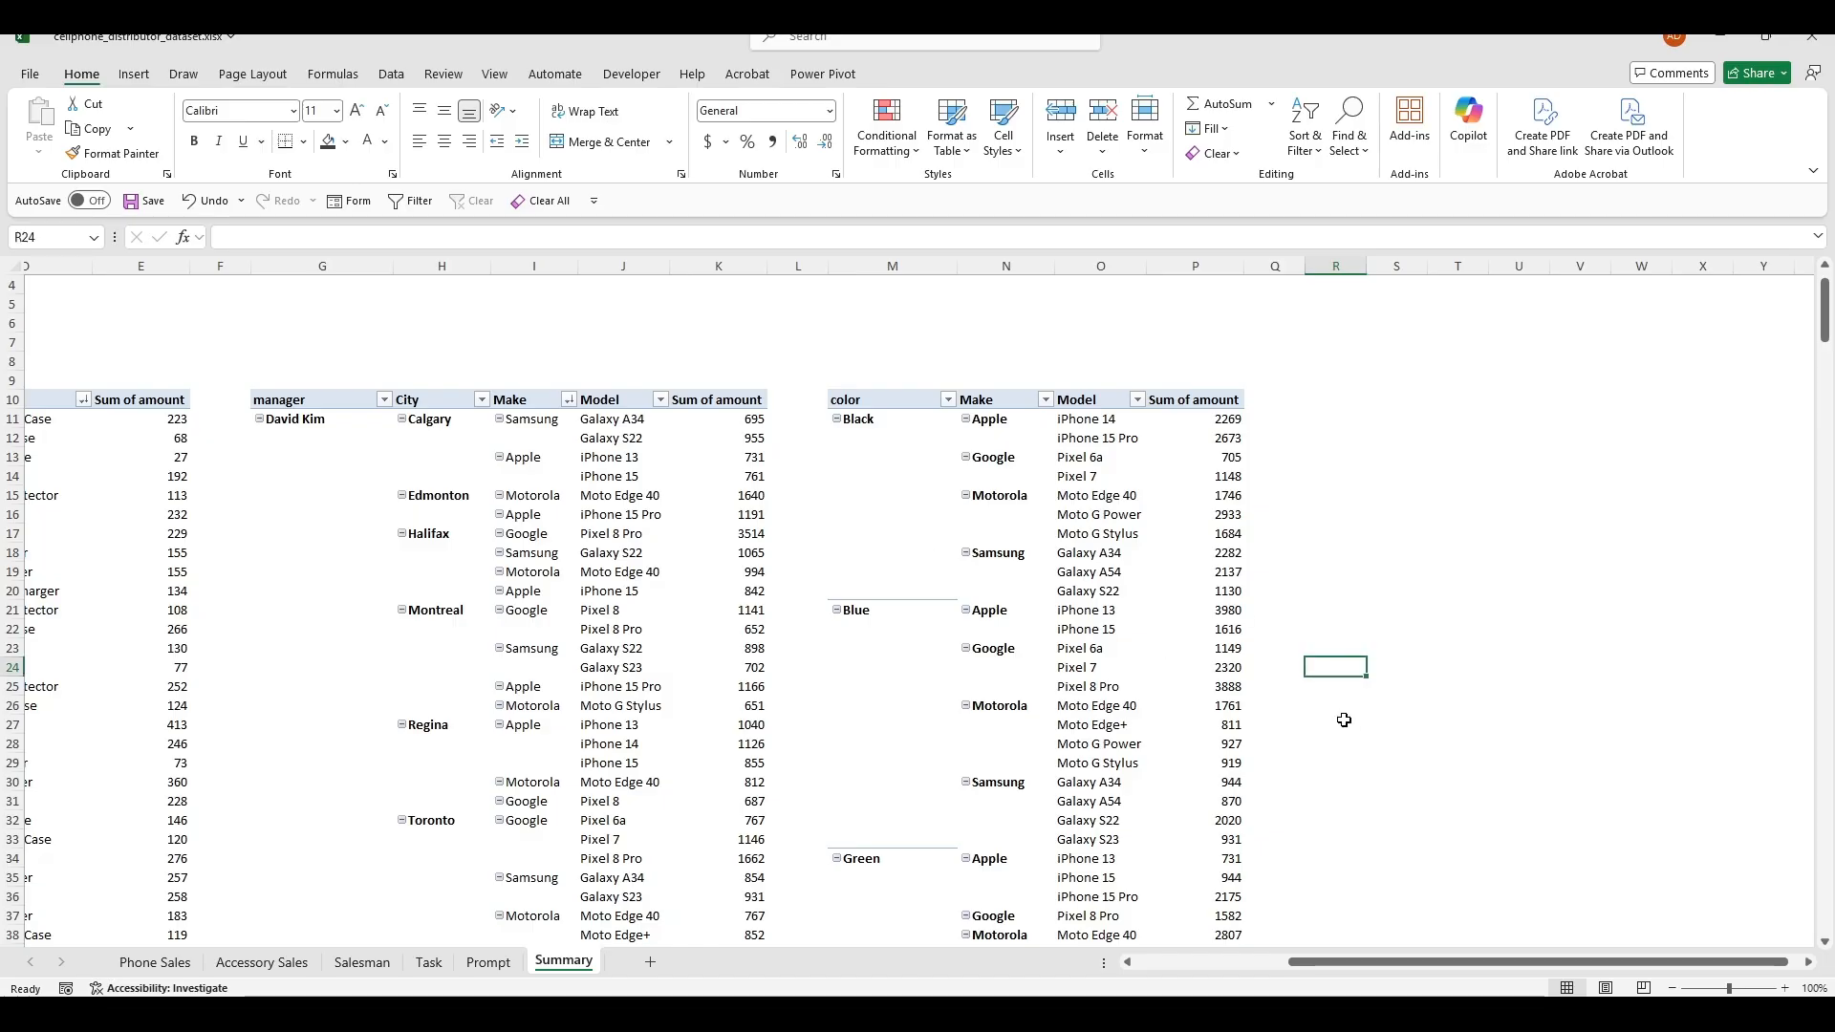
left_click(946, 551)
right_click(879, 476)
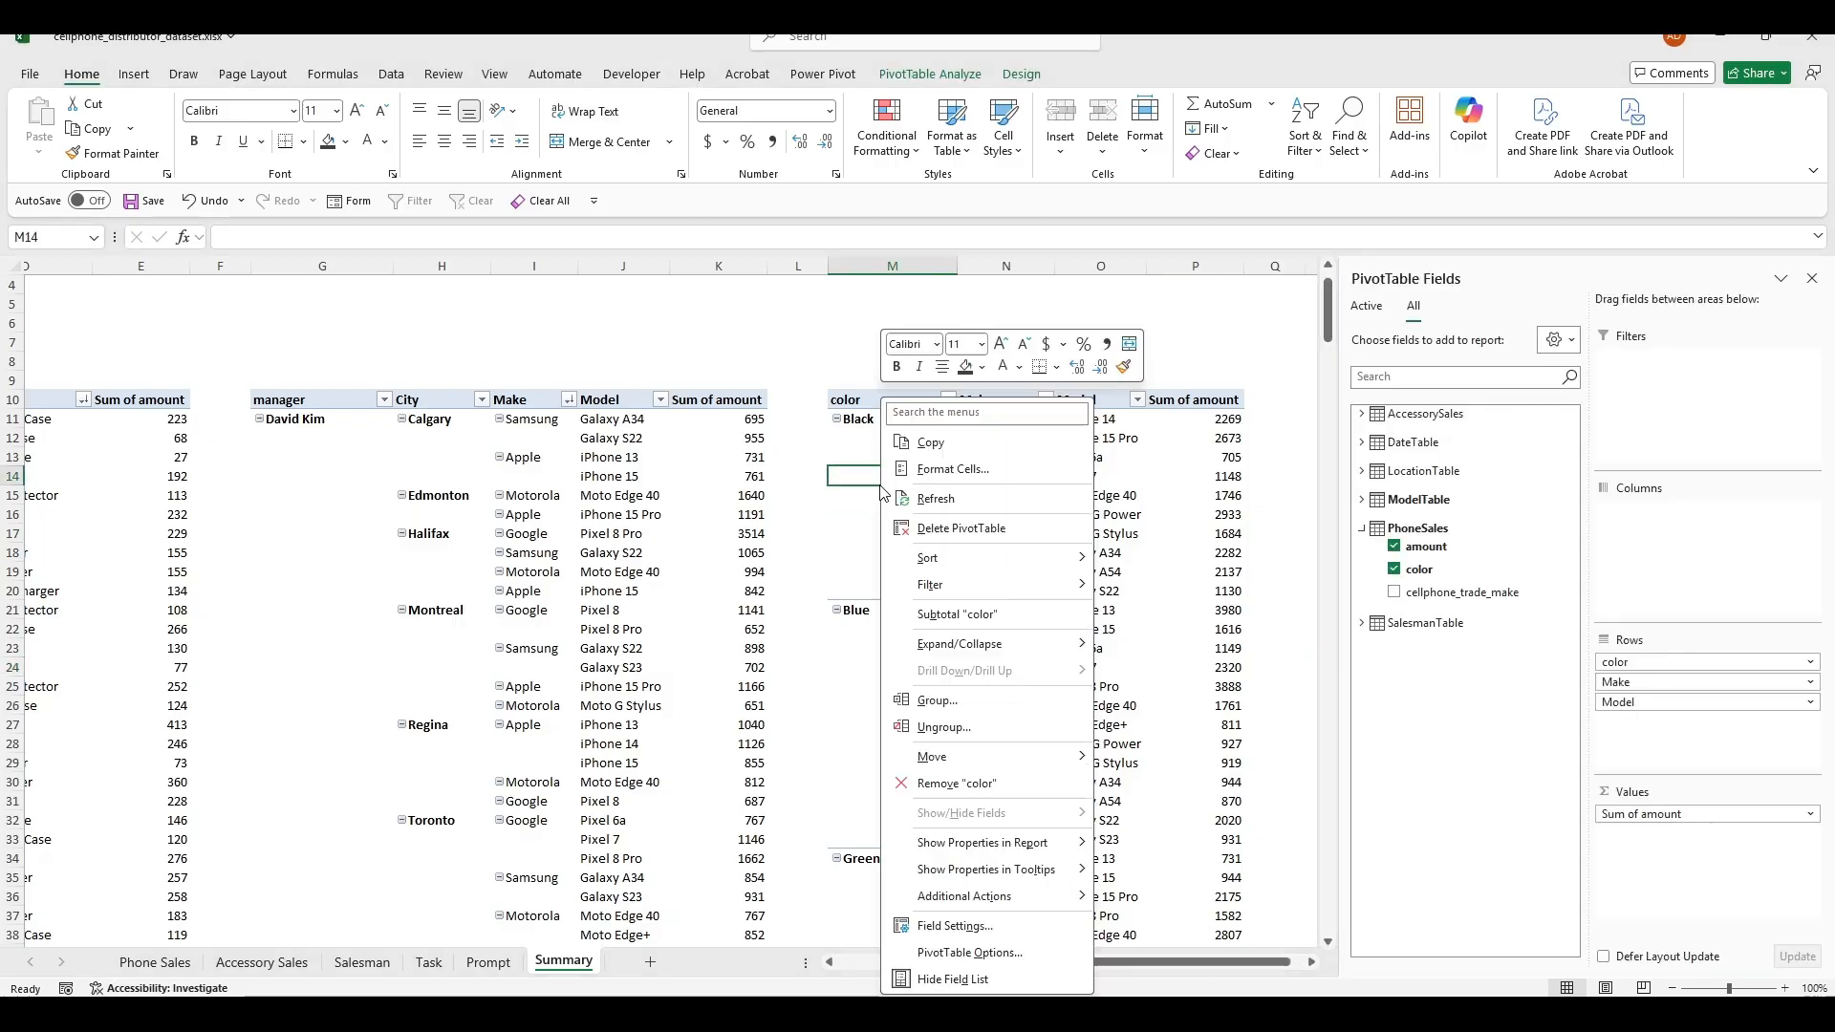
left_click(963, 614)
Step: Select all the color subtotal rows, such as Black Total, and shade them with a dark gray fill
left_click(896, 640)
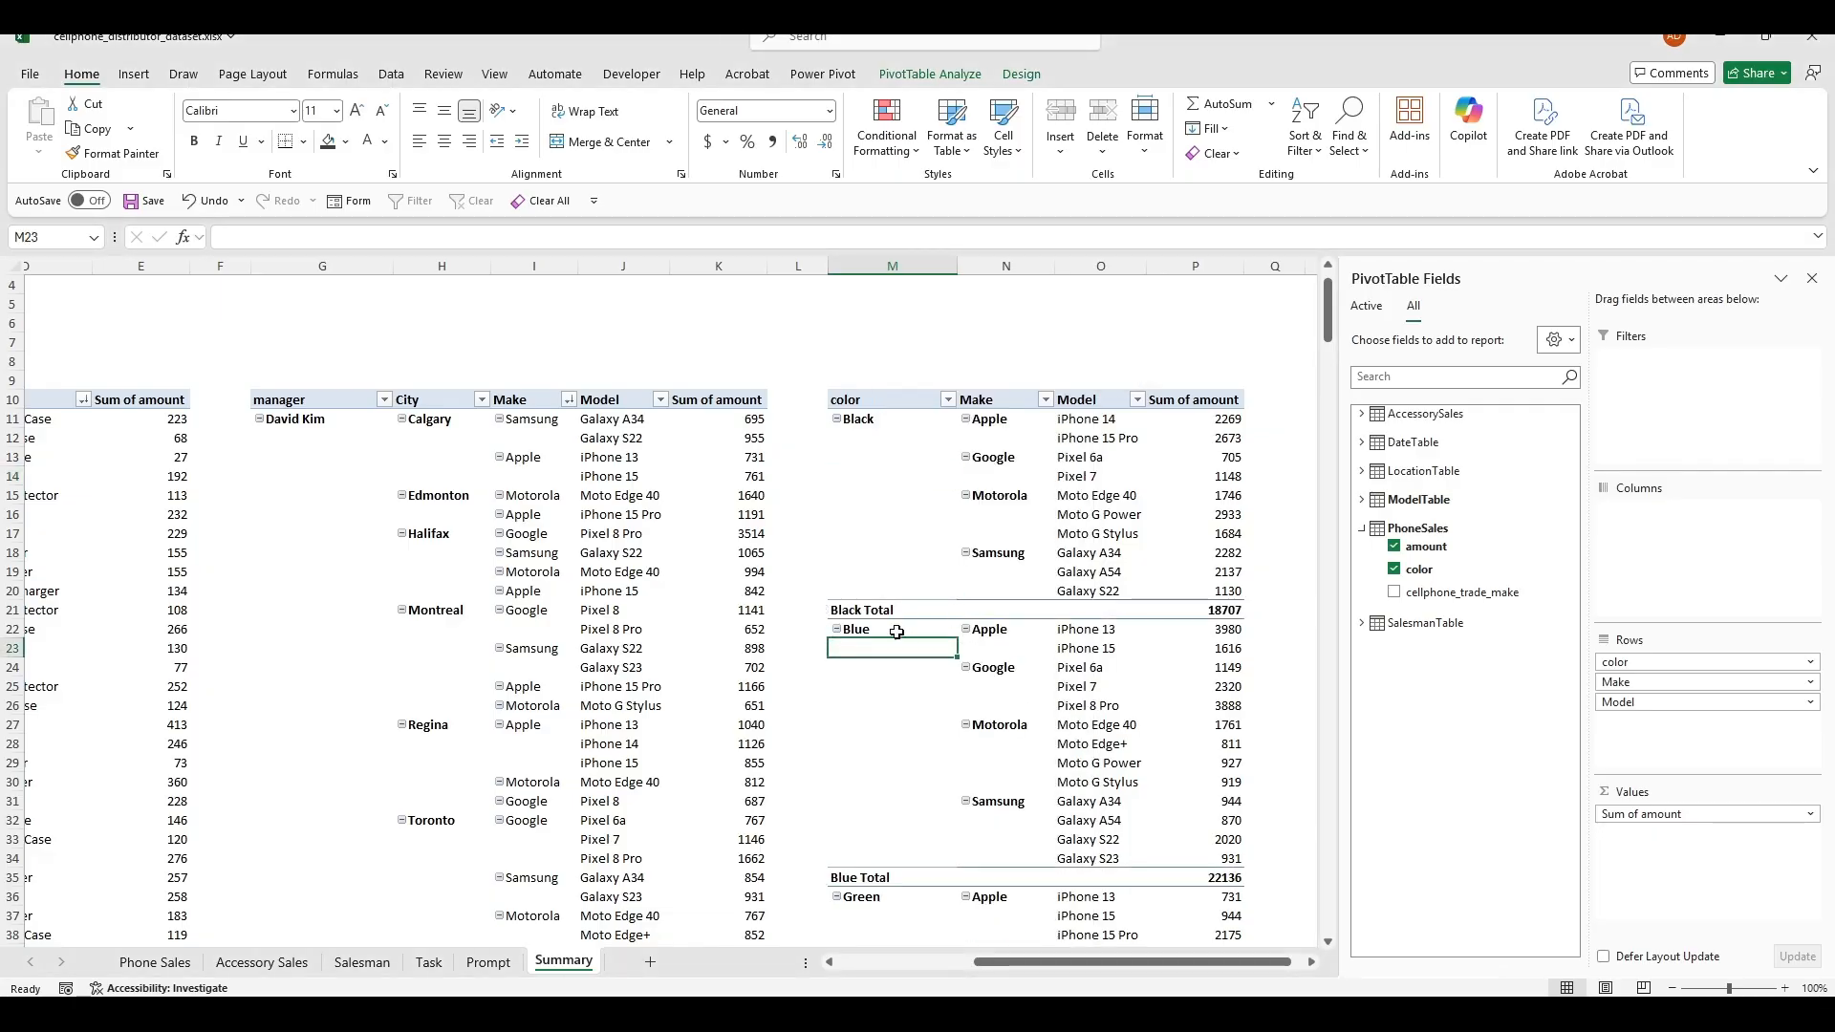
left_click(849, 610)
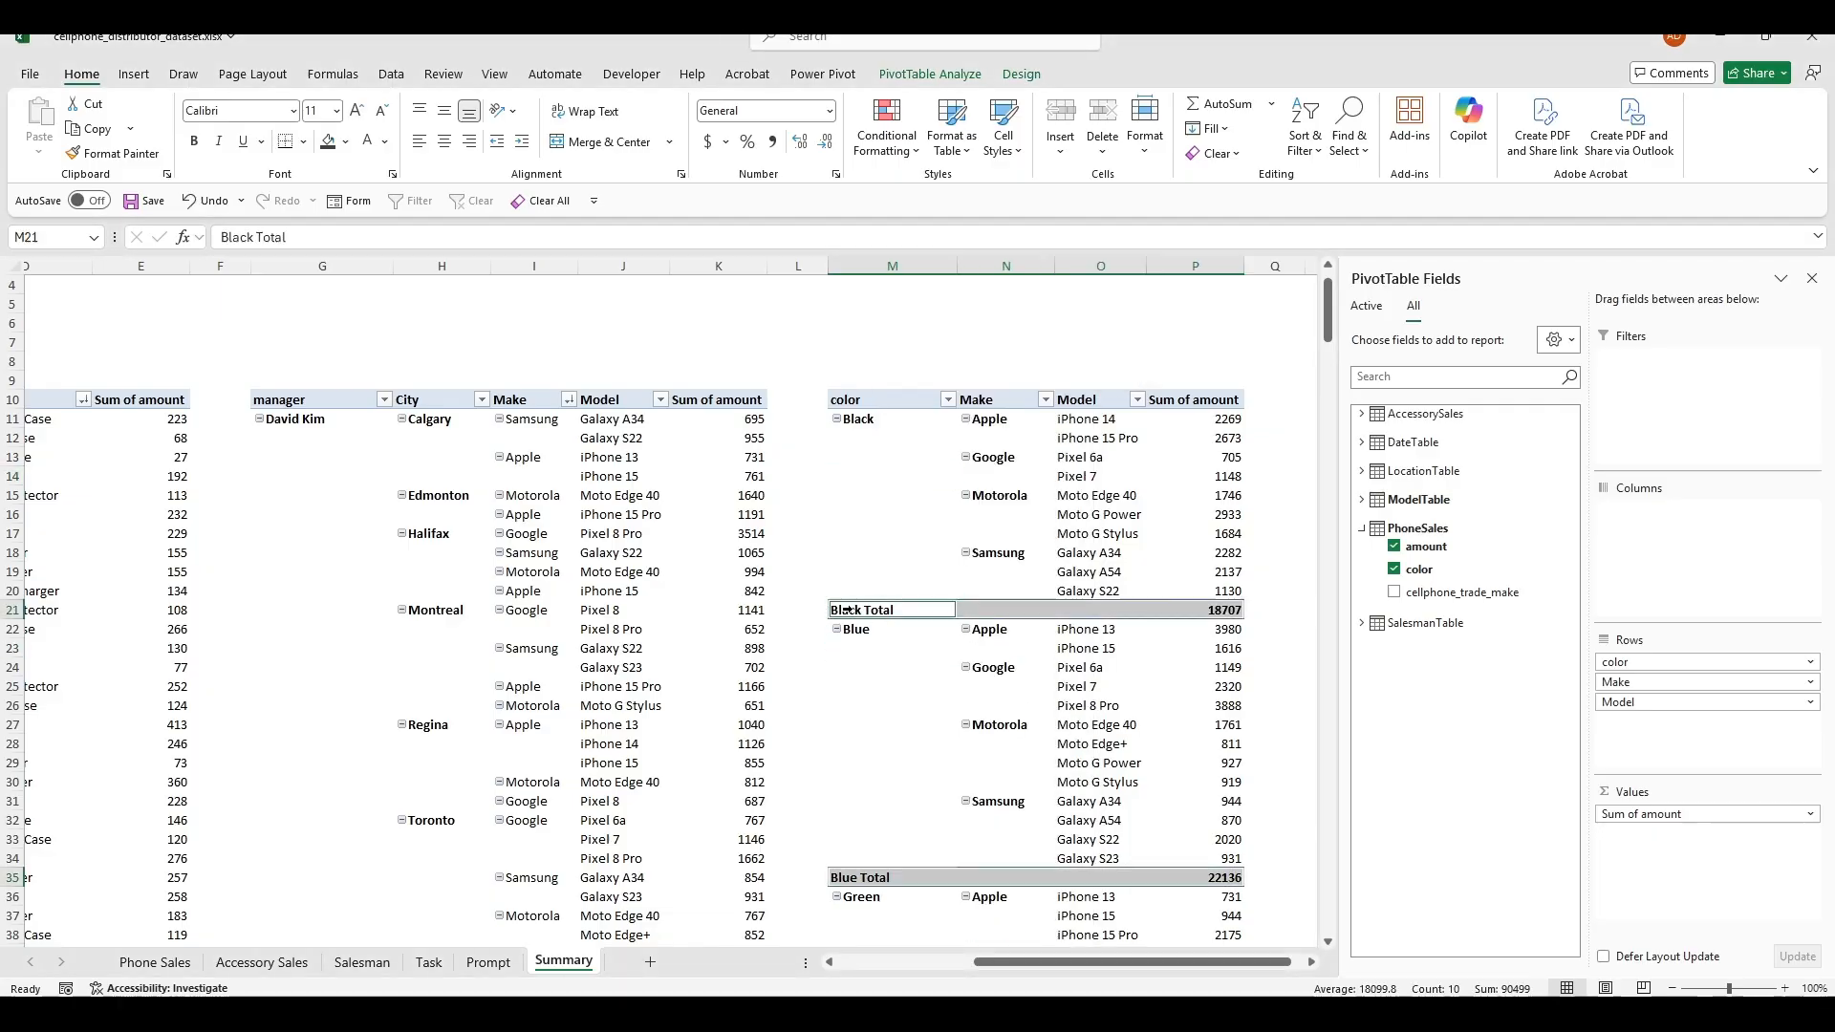
left_click(330, 143)
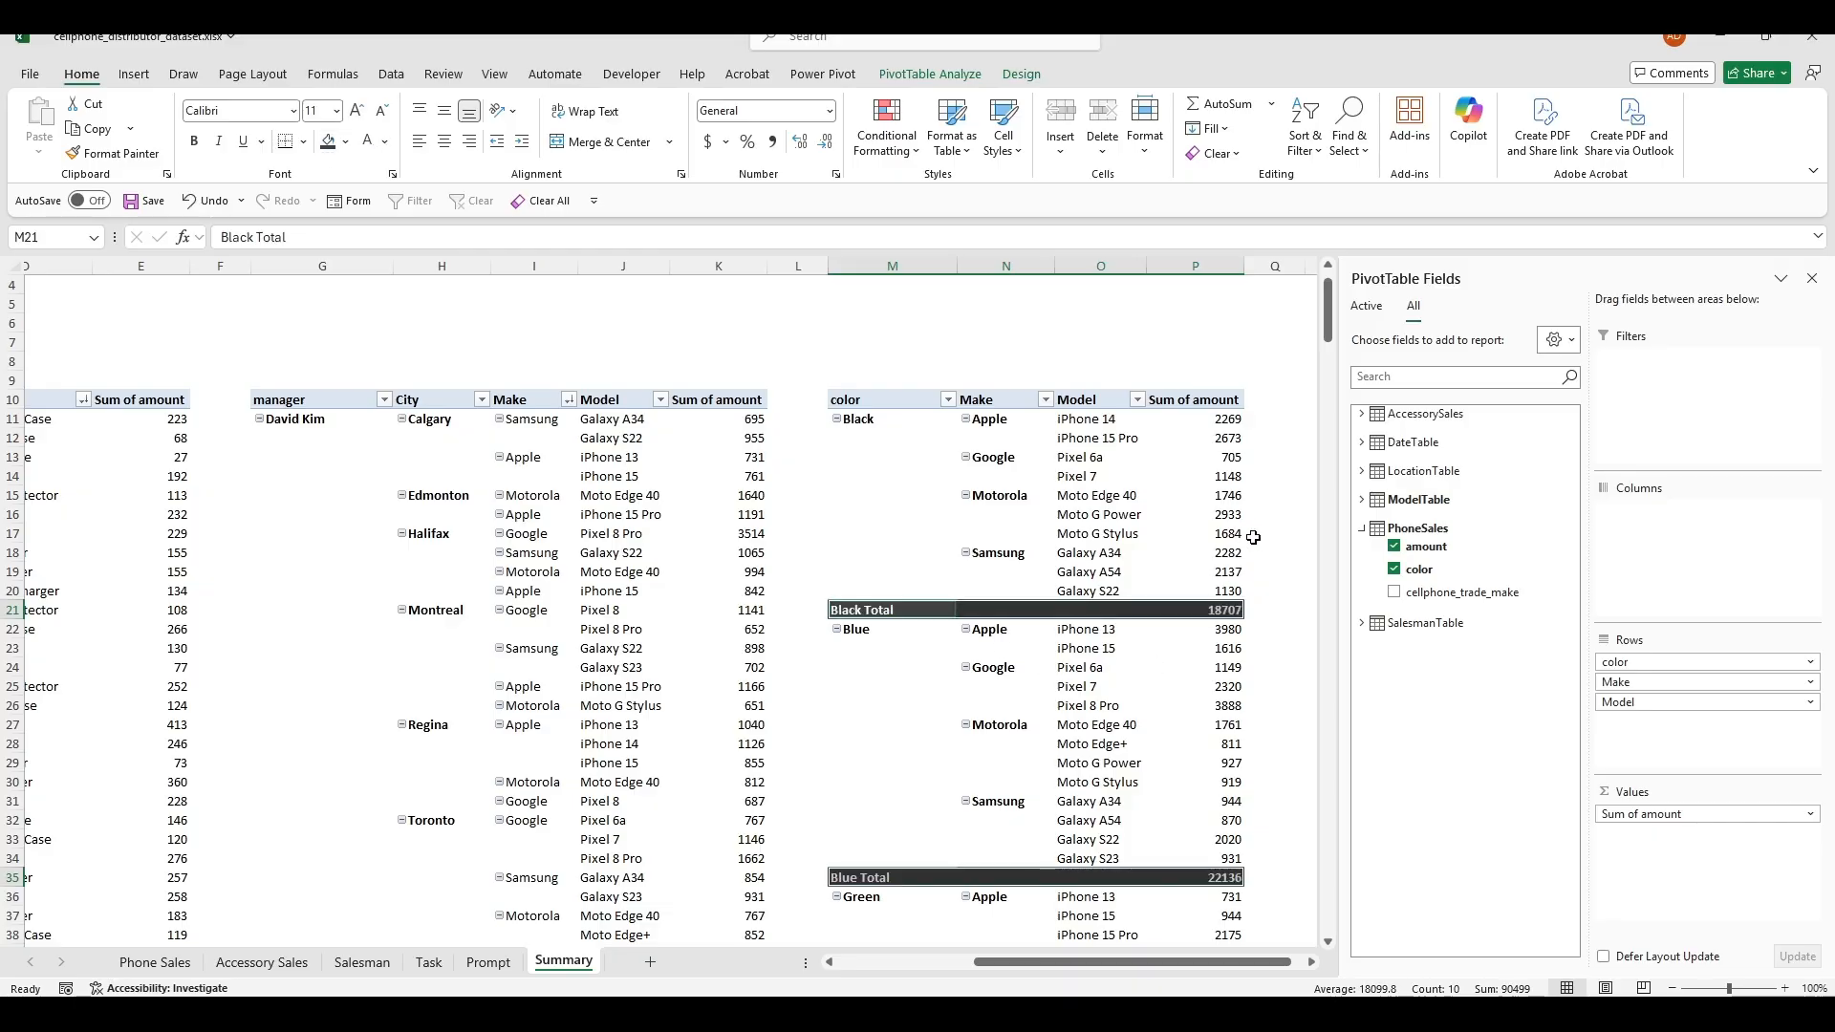
left_click(885, 436)
left_click(934, 410)
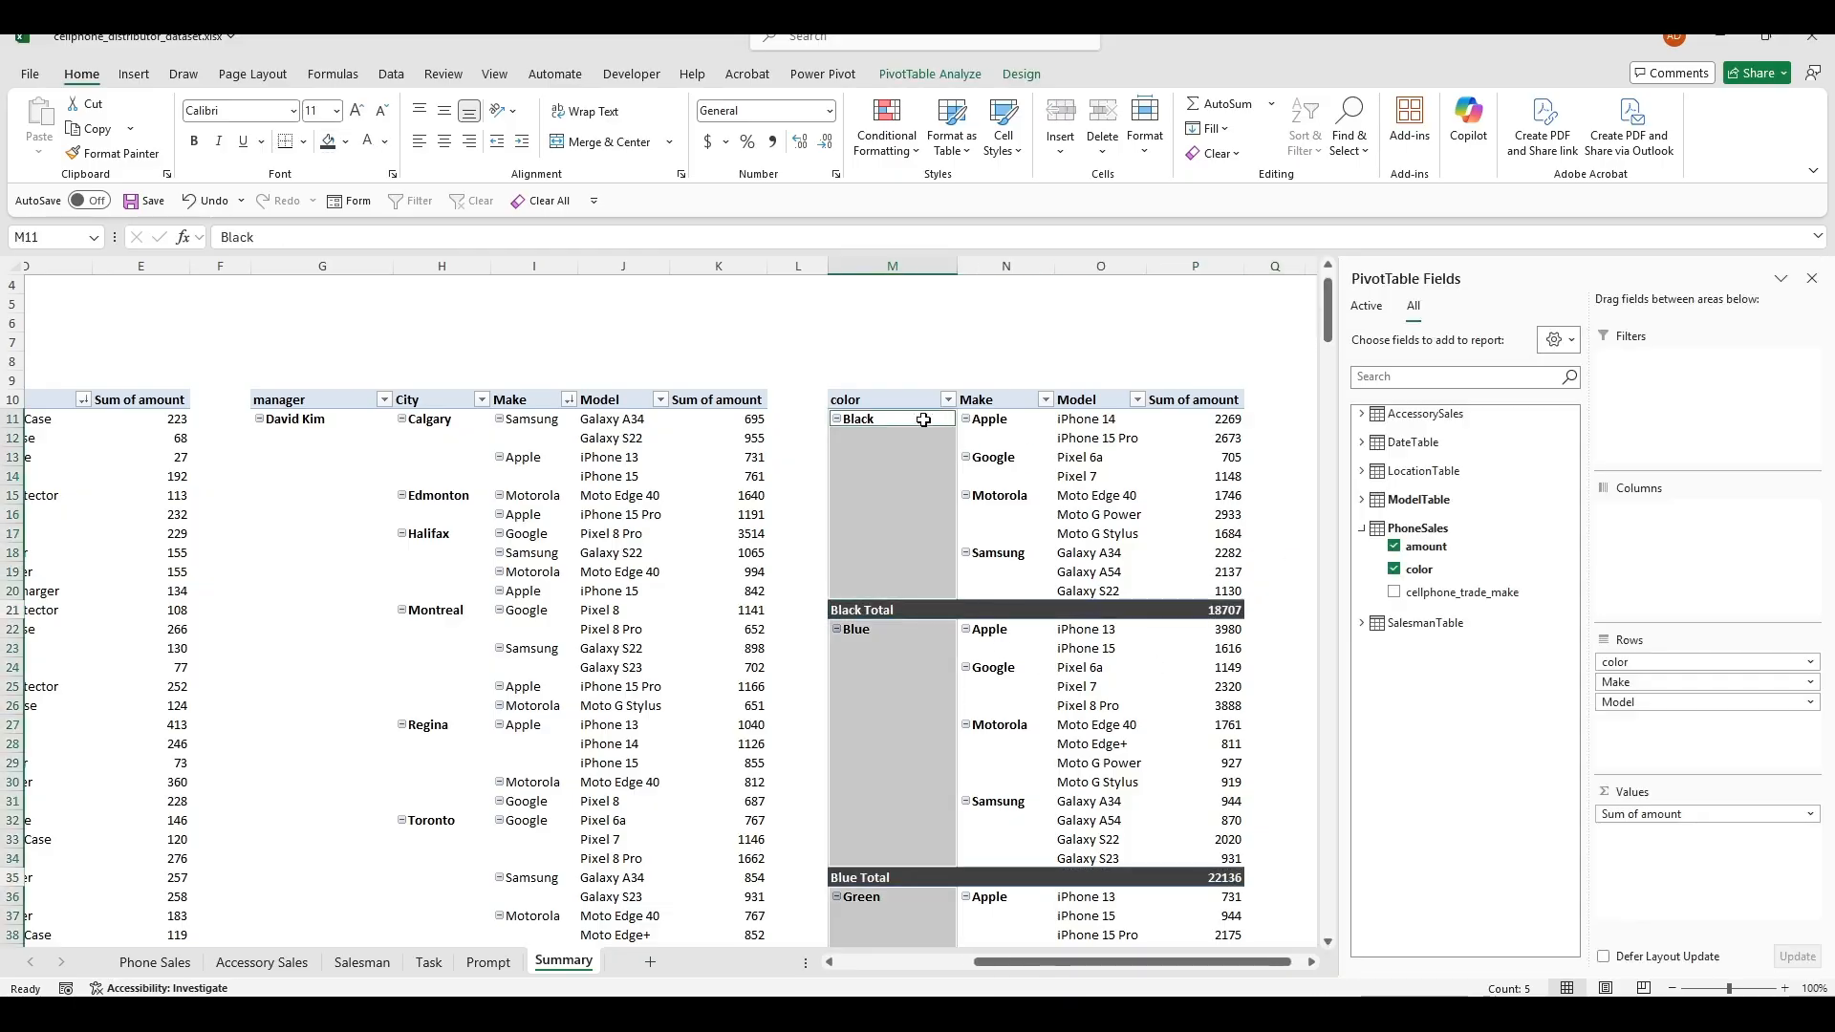
right_click(921, 420)
mouse_move(1037, 583)
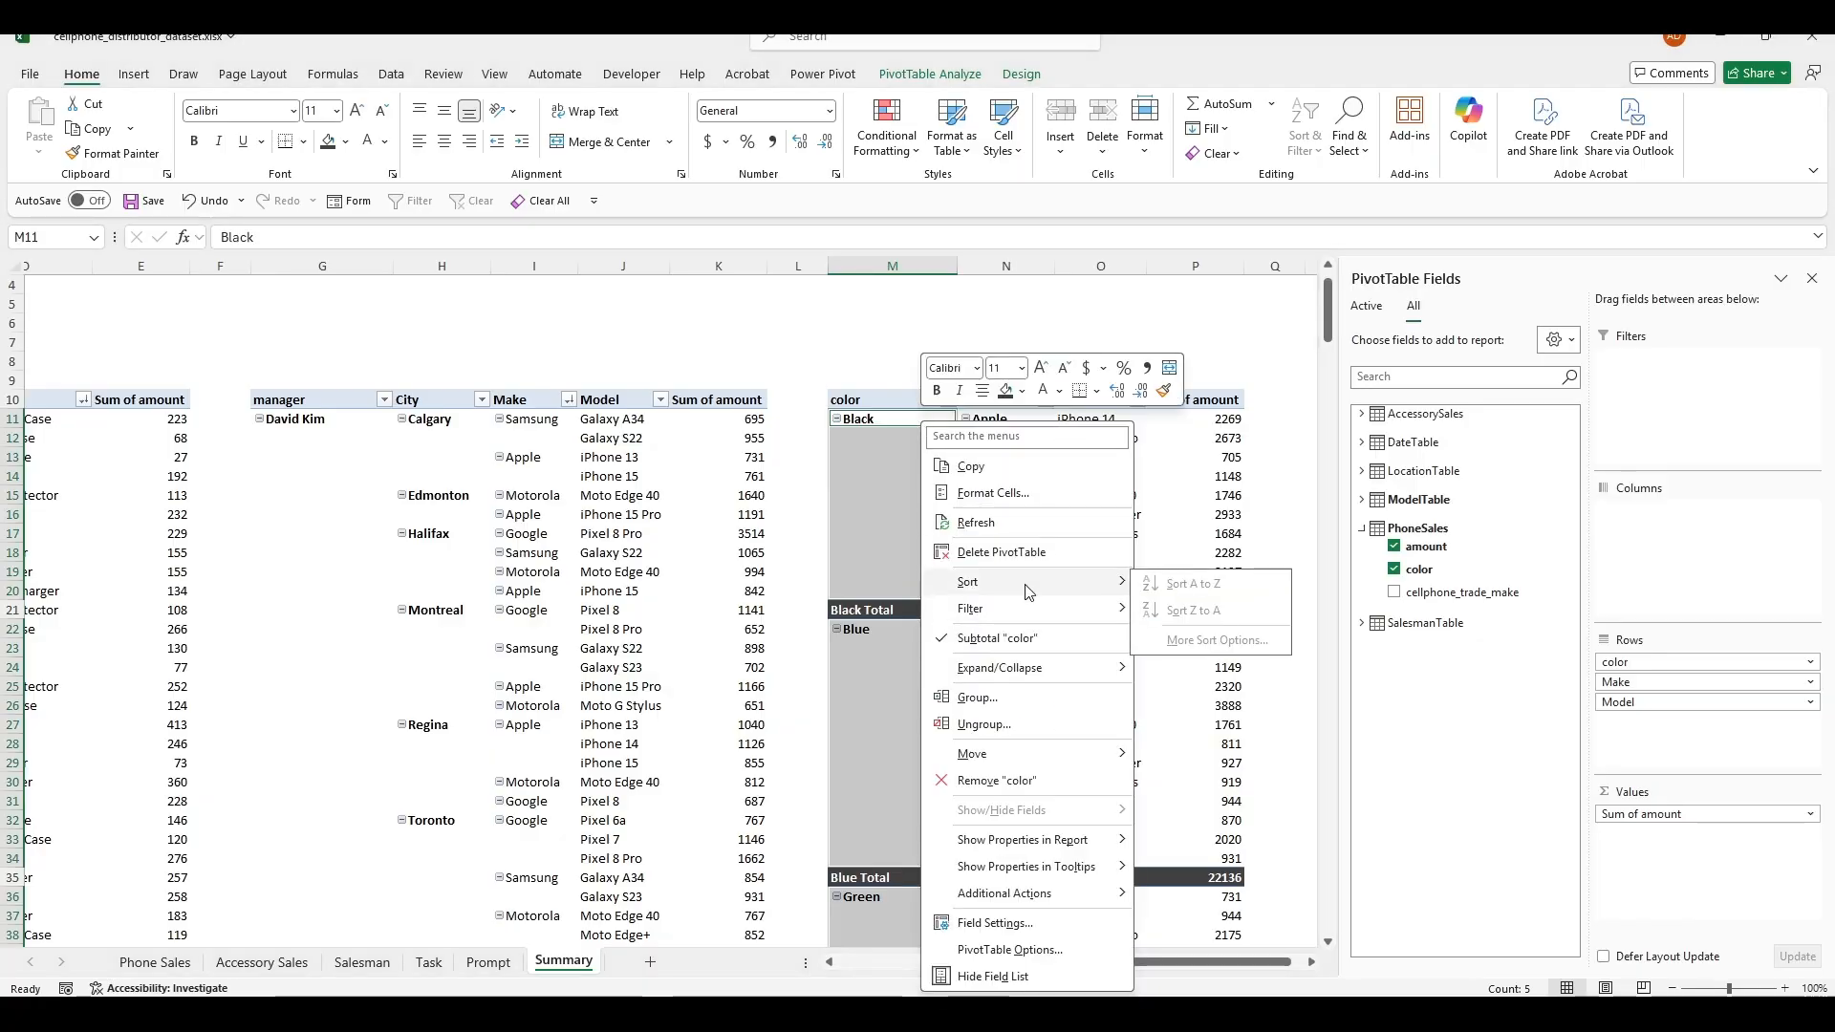
left_click(898, 480)
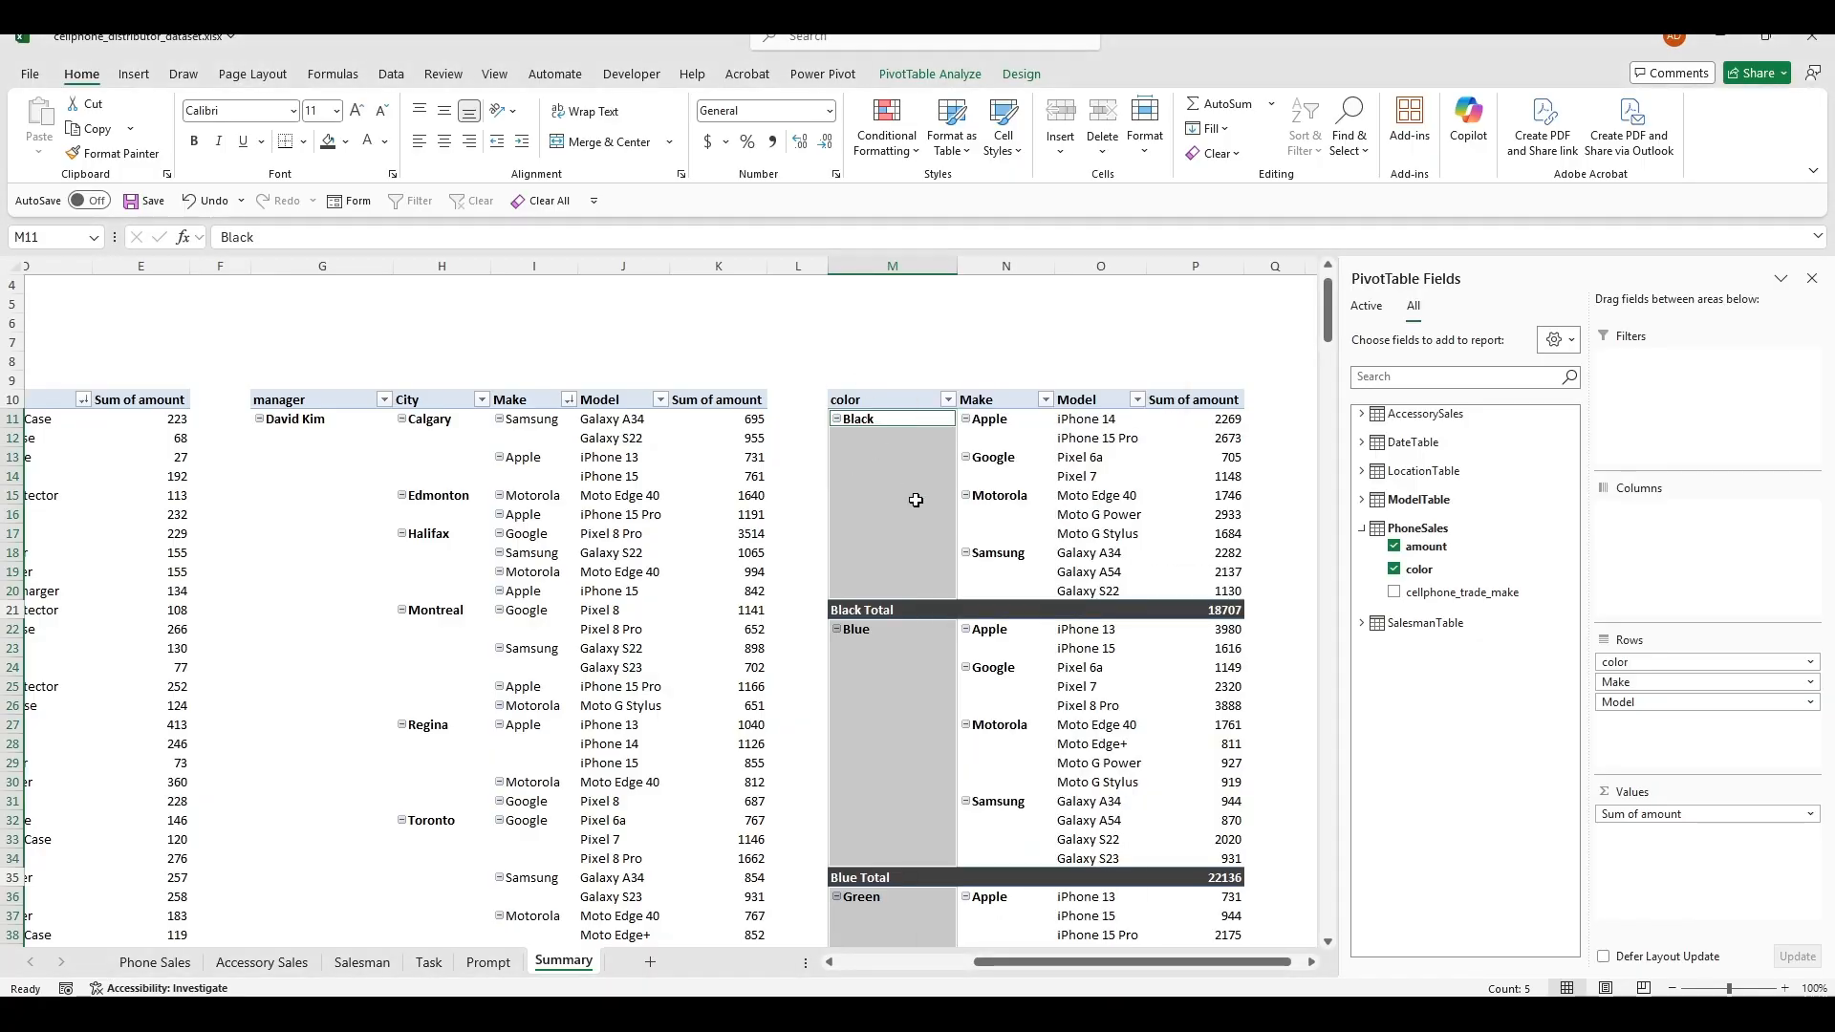
Step: Sort the color field in descending order by Sum of amount
right_click(897, 481)
mouse_move(1003, 557)
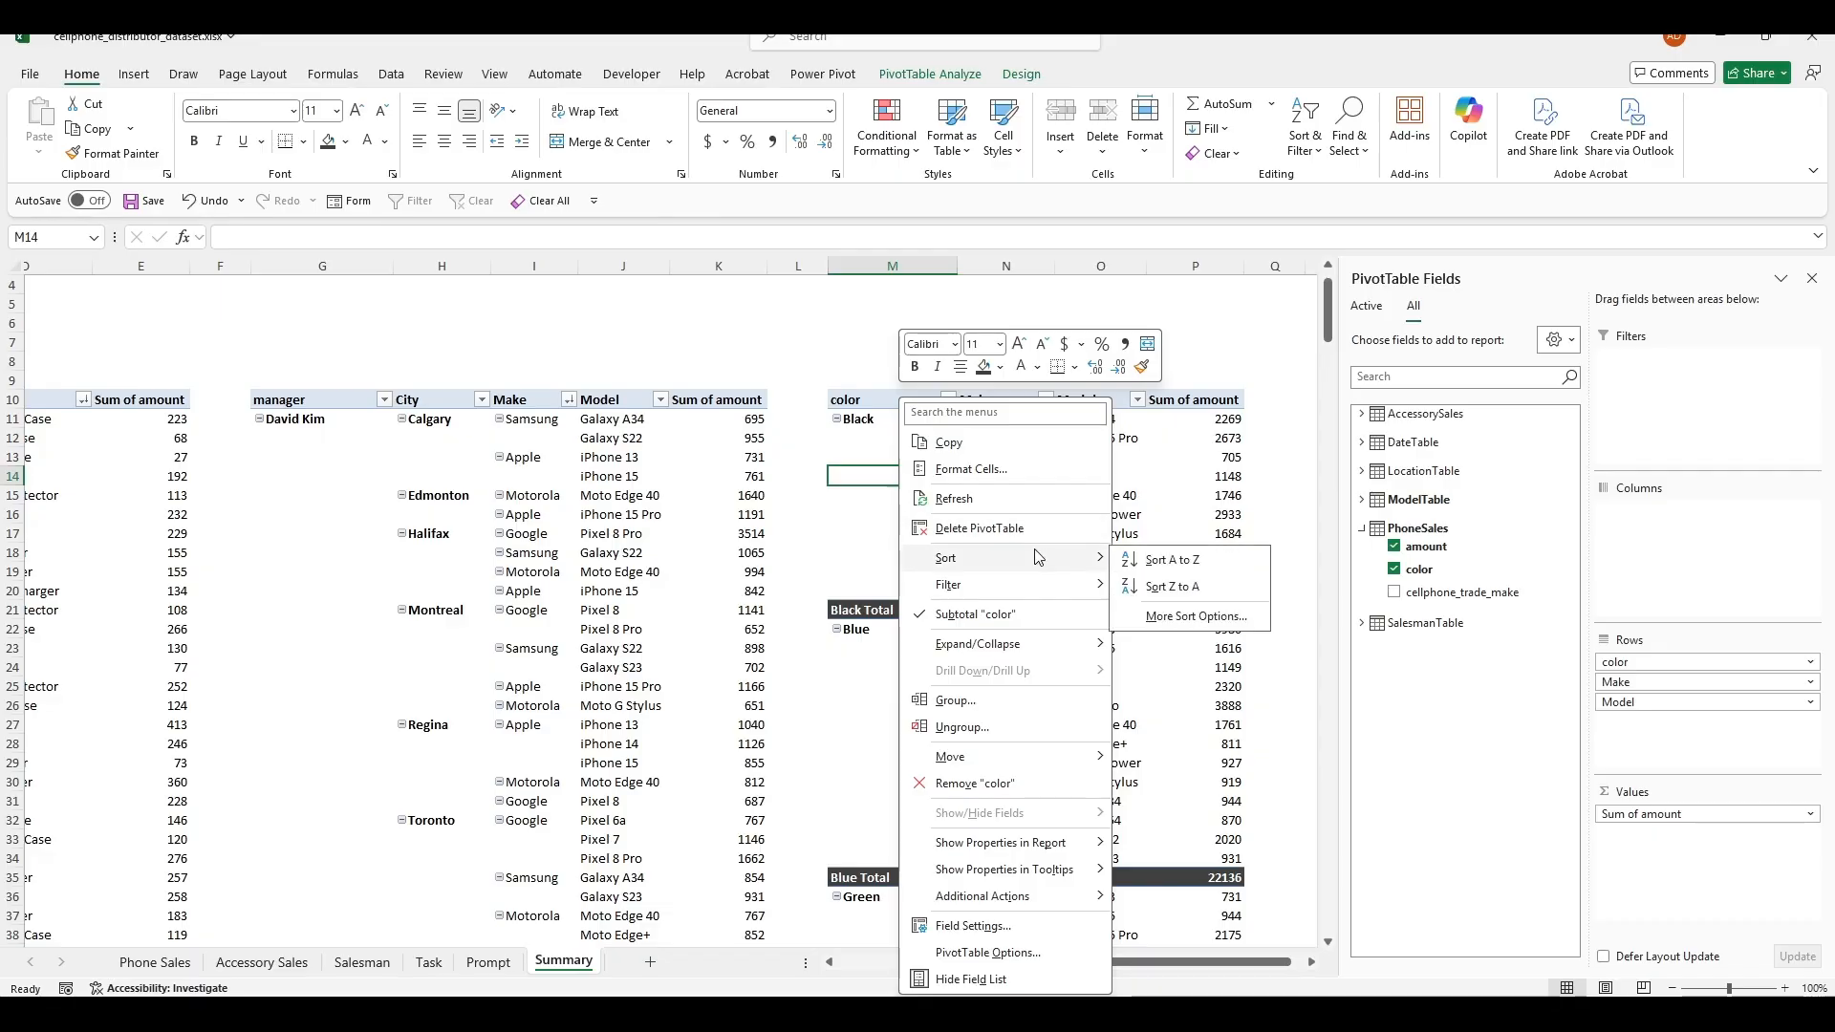
left_click(1176, 615)
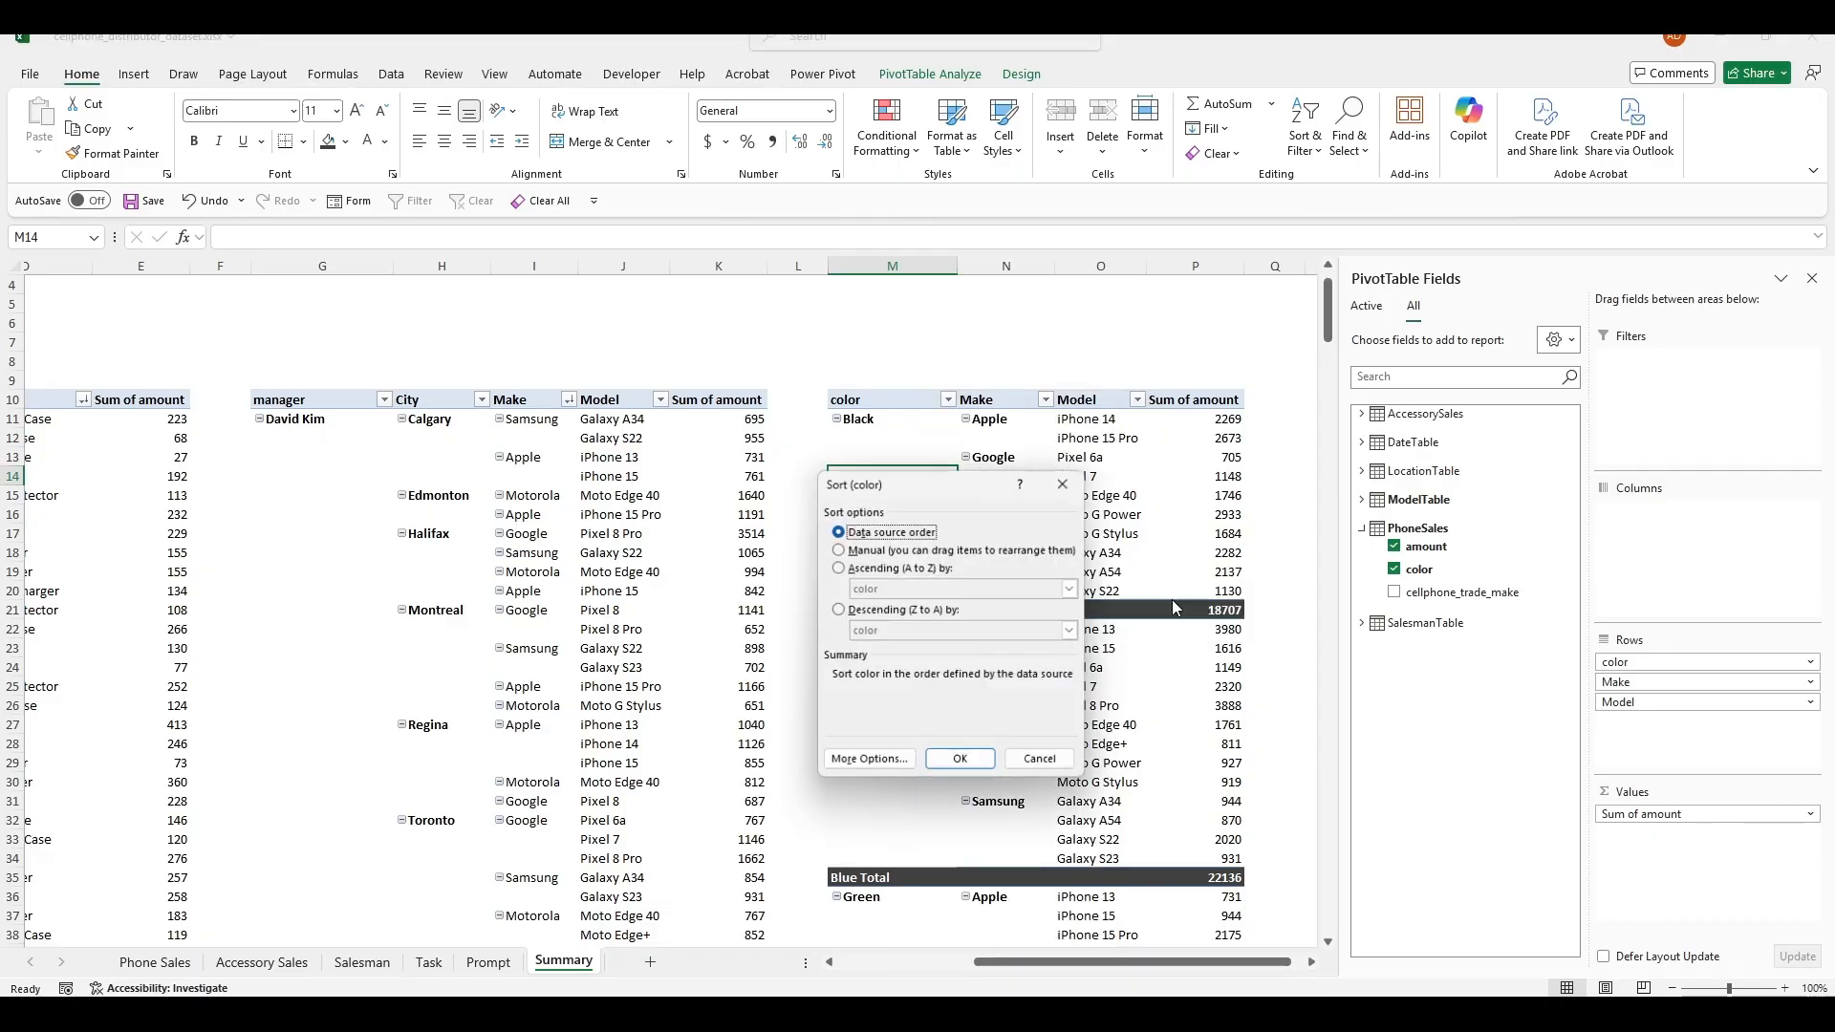
left_click(838, 612)
left_click(948, 631)
left_click(910, 669)
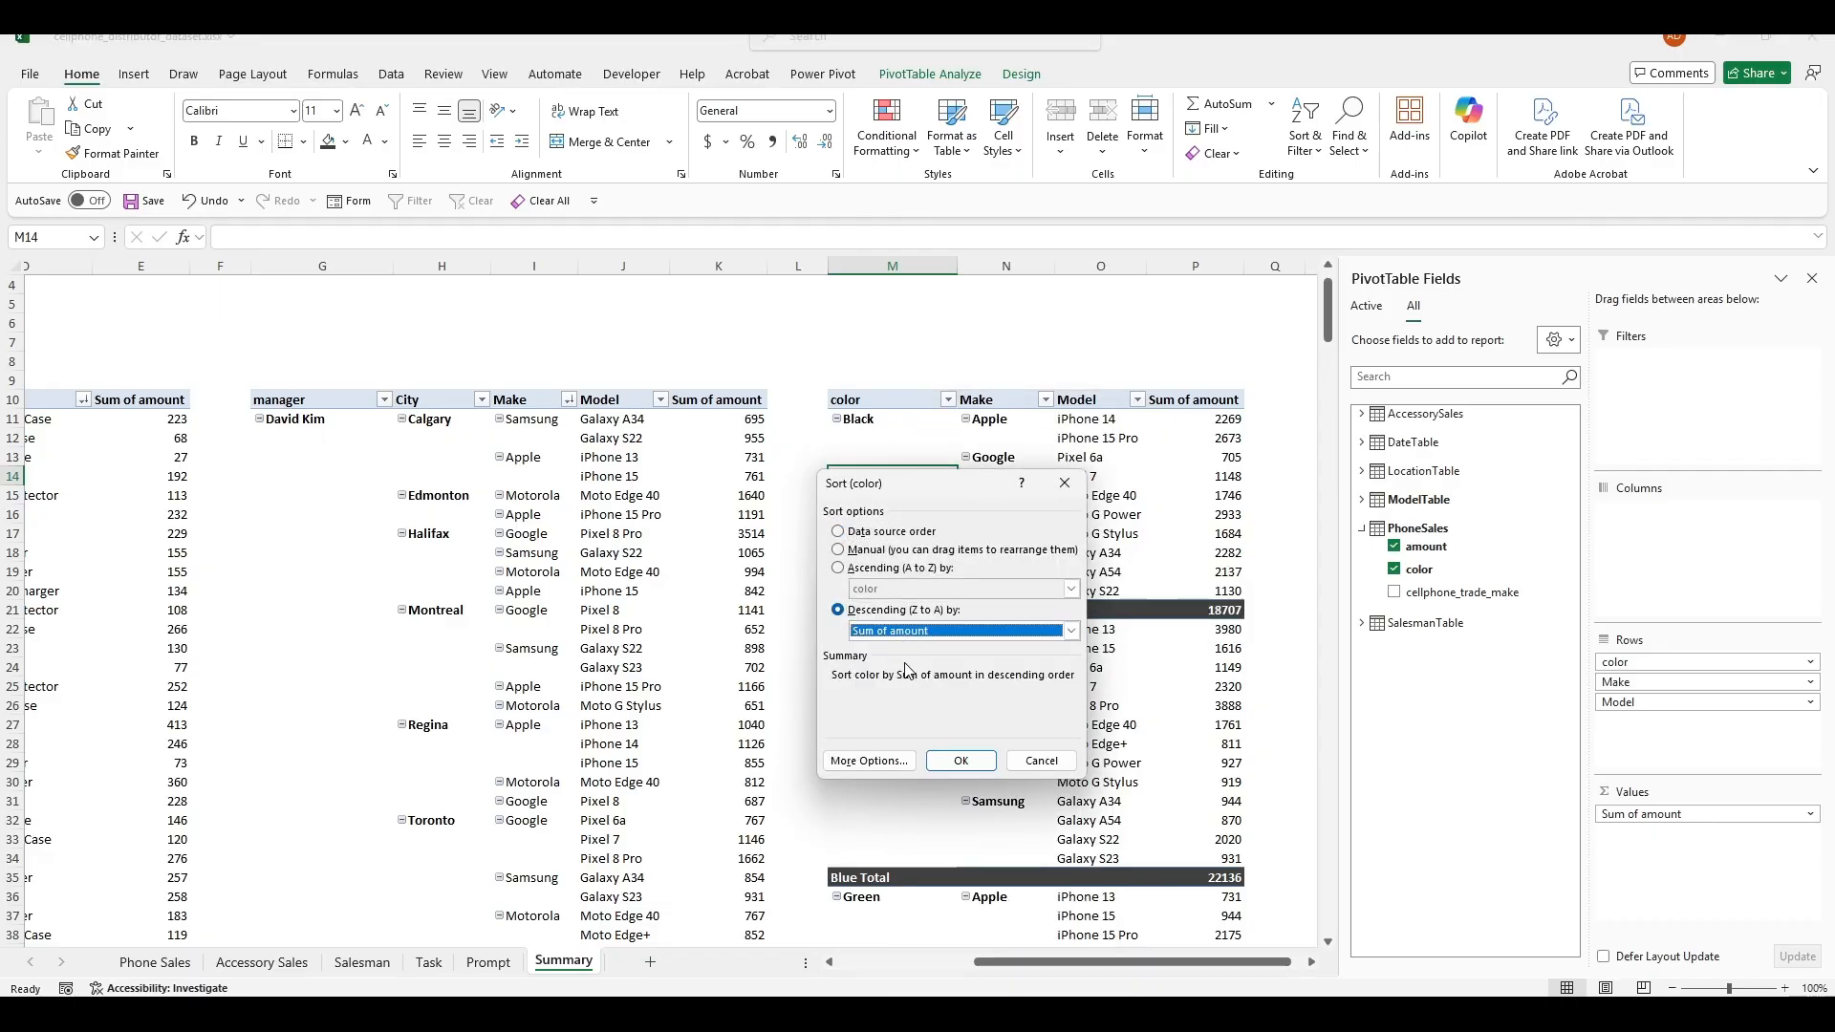
left_click(960, 761)
left_click(1281, 606)
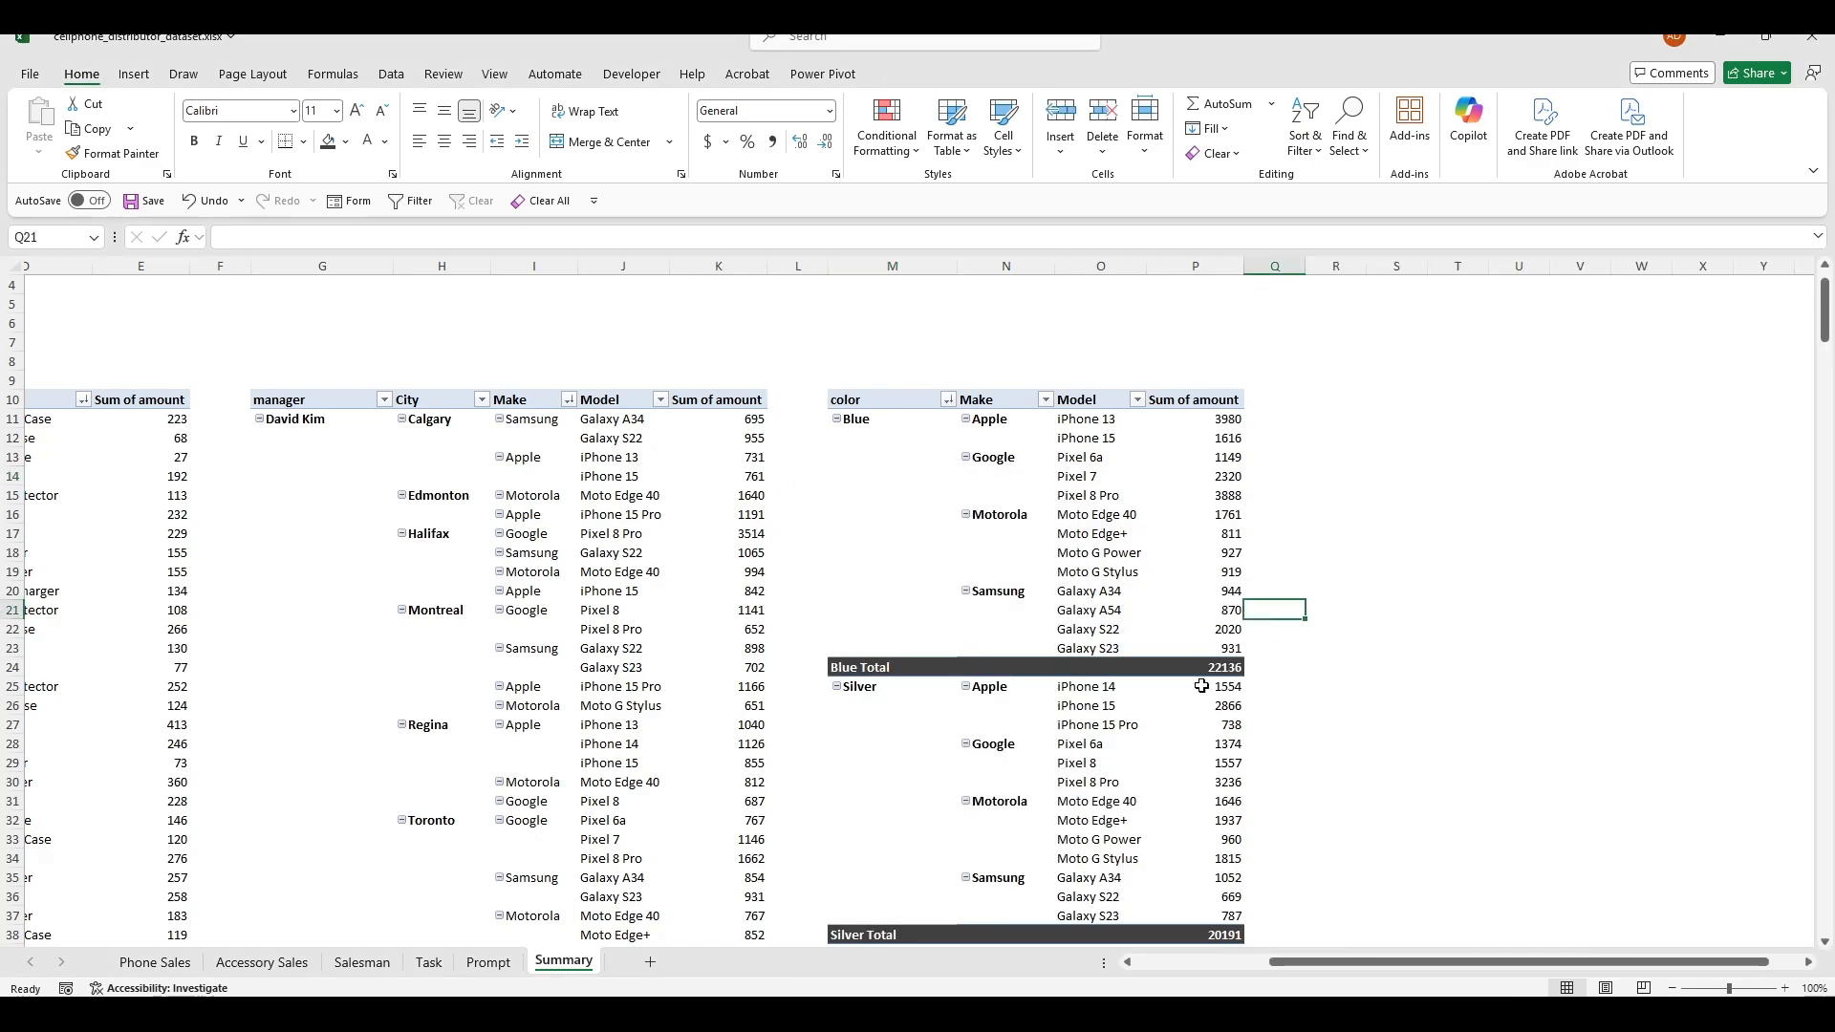
Step: Review the color subtotals and the order of the colors down the sorted phone color PivotTable
scroll(887, 333, "down", 2)
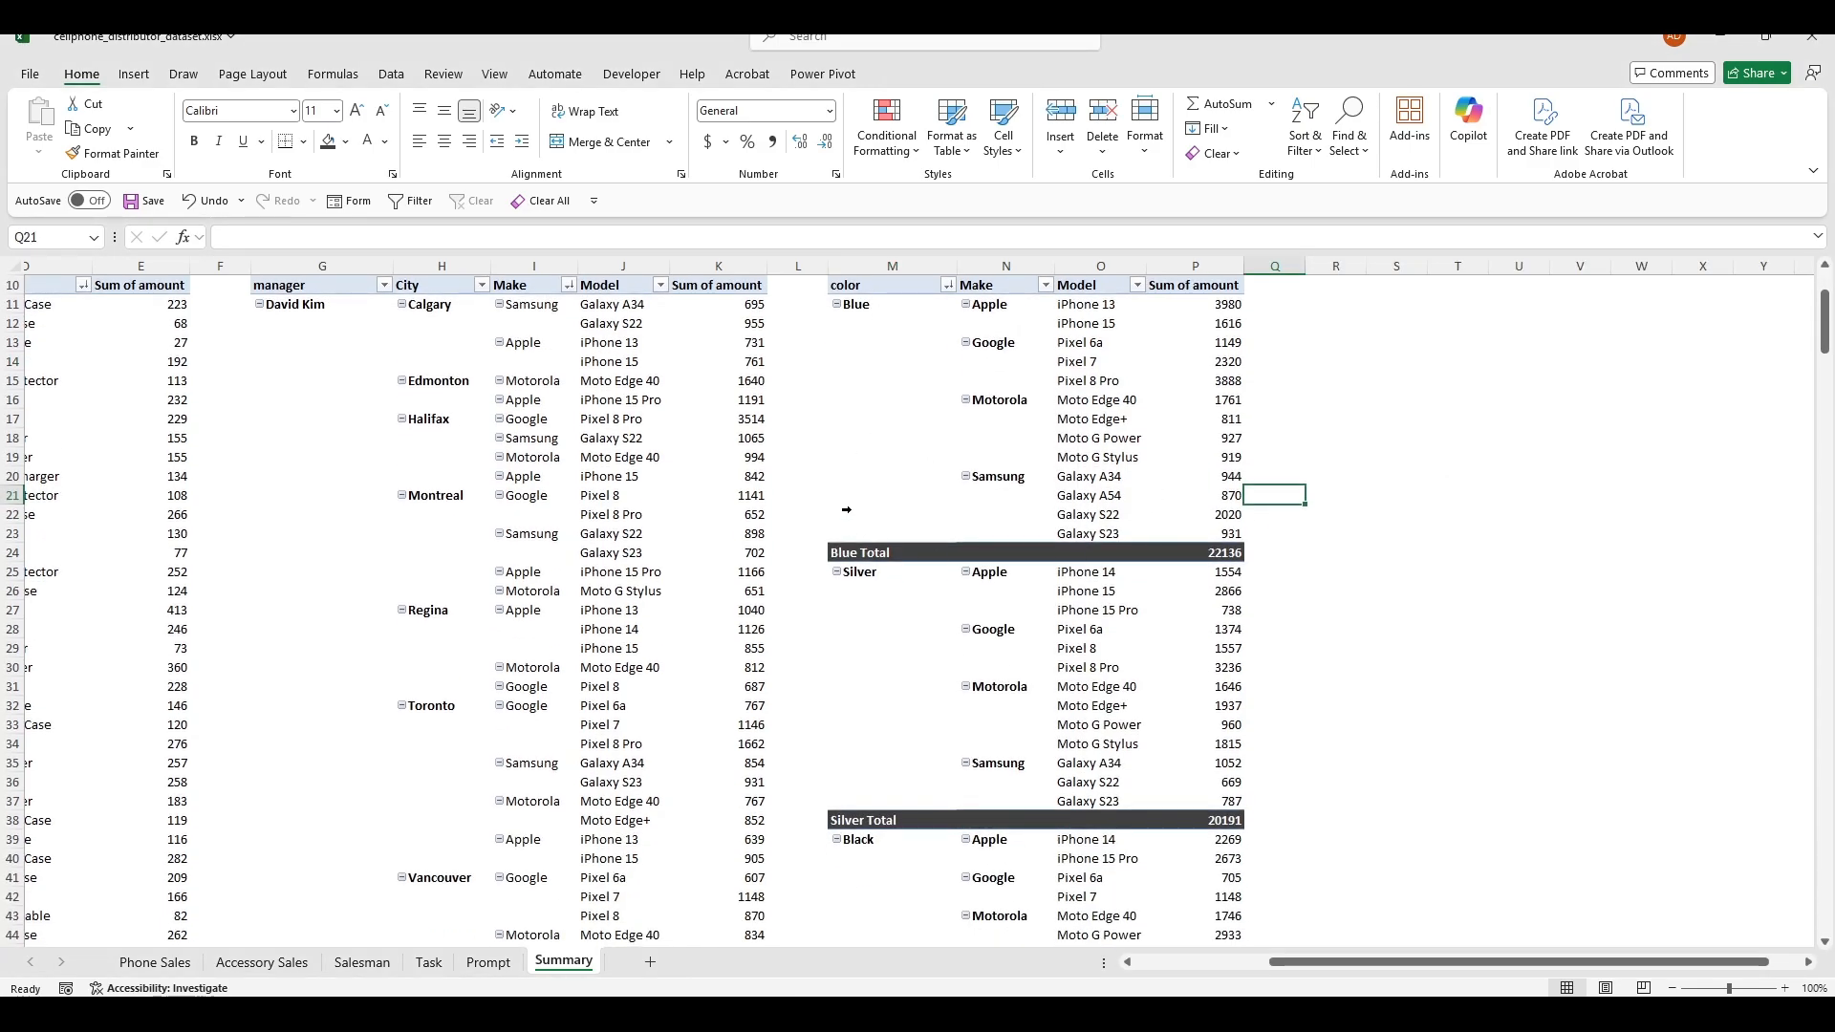
left_click(1198, 559)
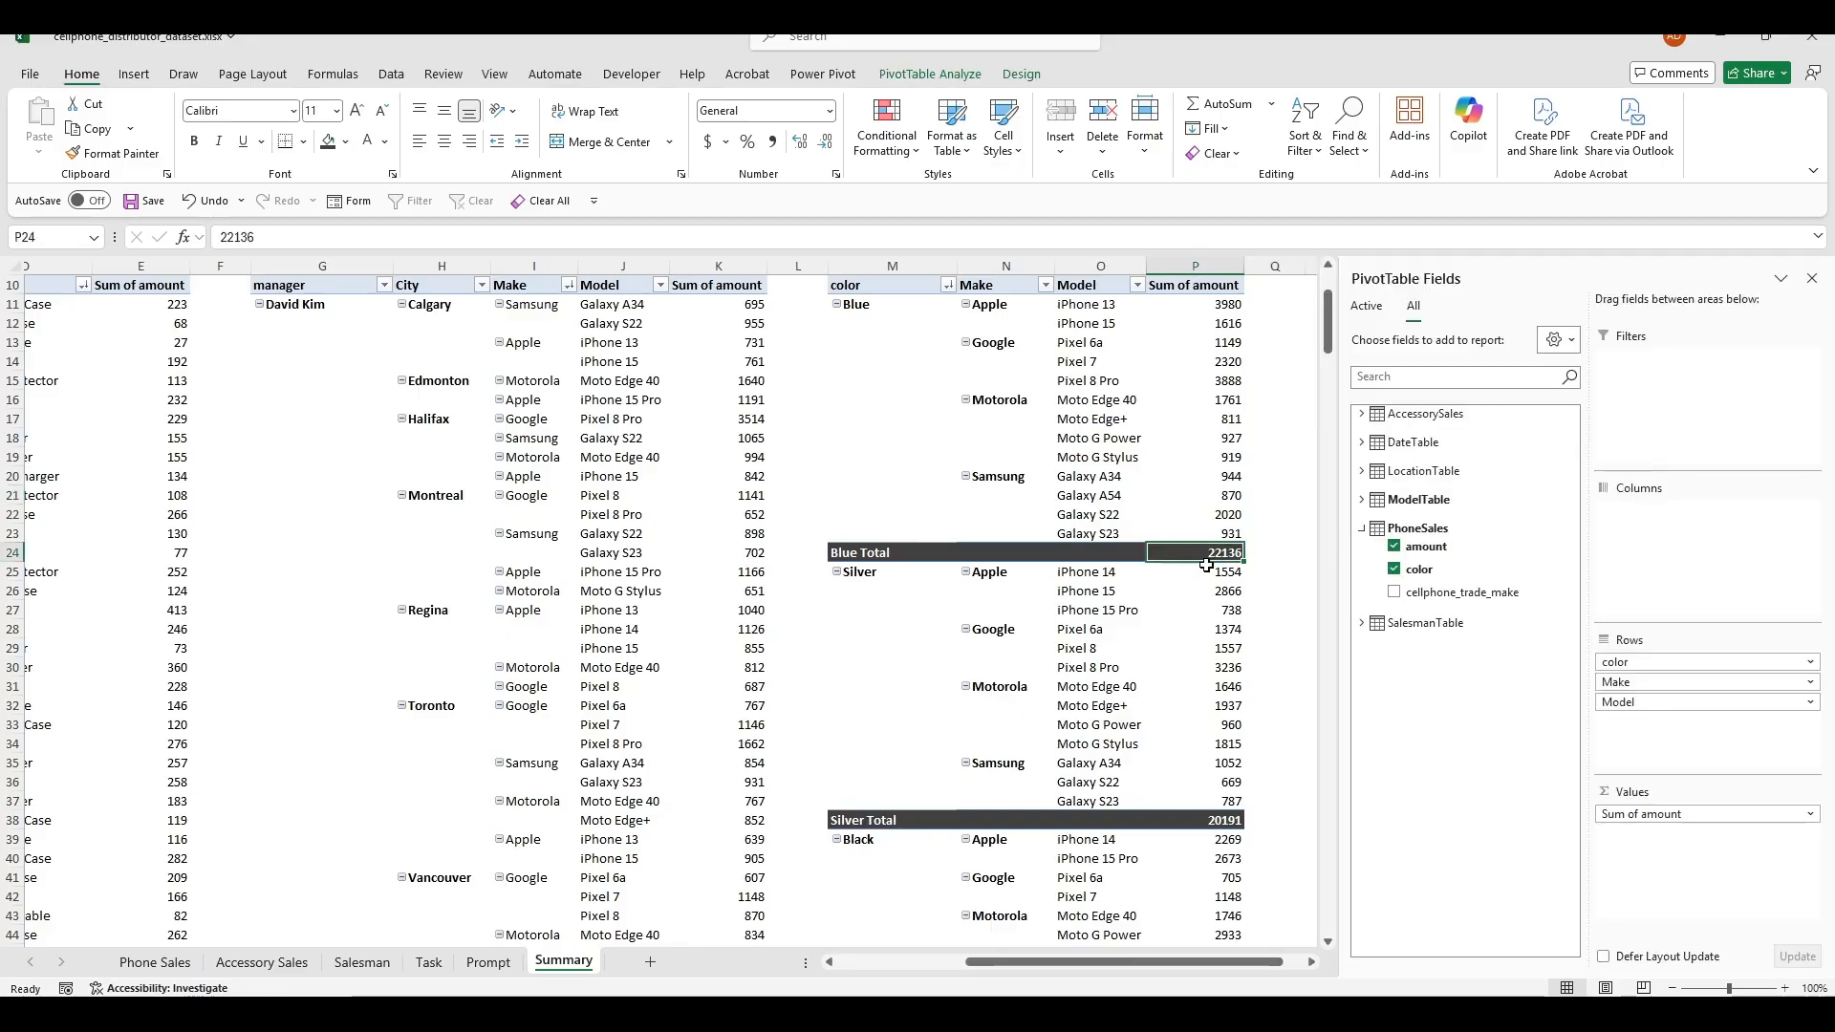
left_click(1278, 662)
scroll(1278, 664, "down", 11)
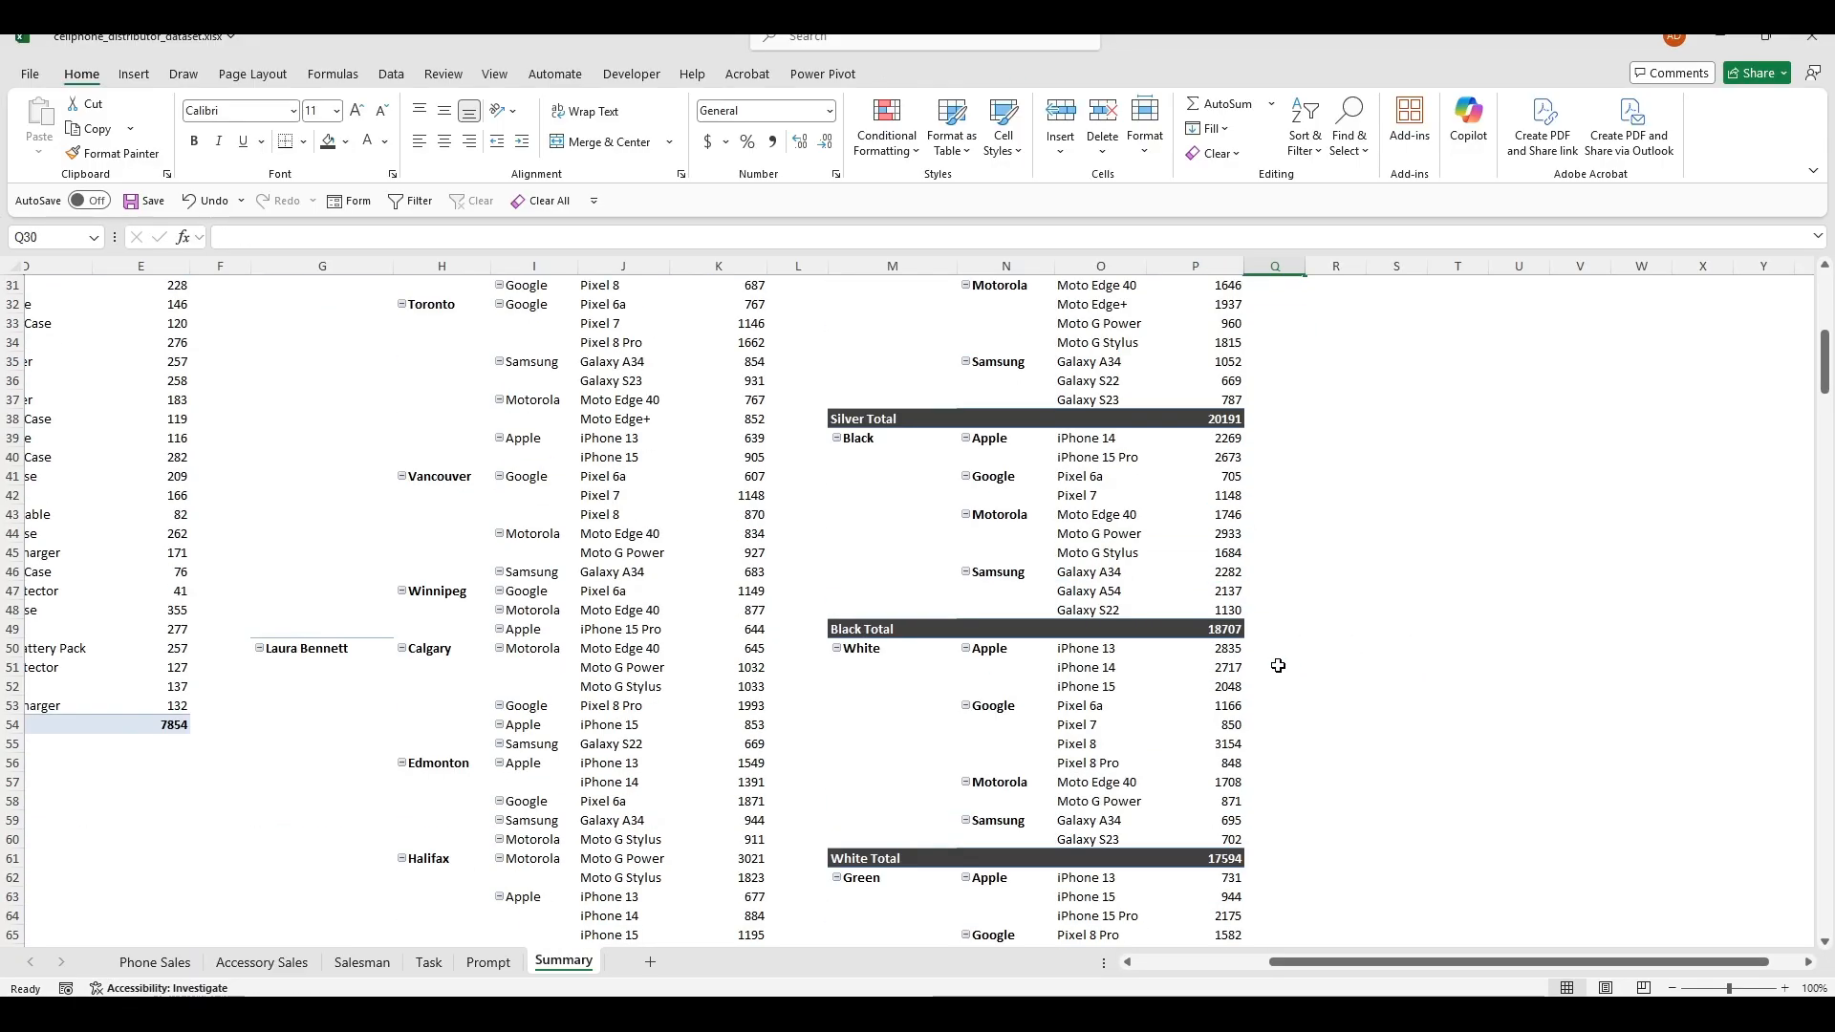
scroll(1261, 807, "up", 14)
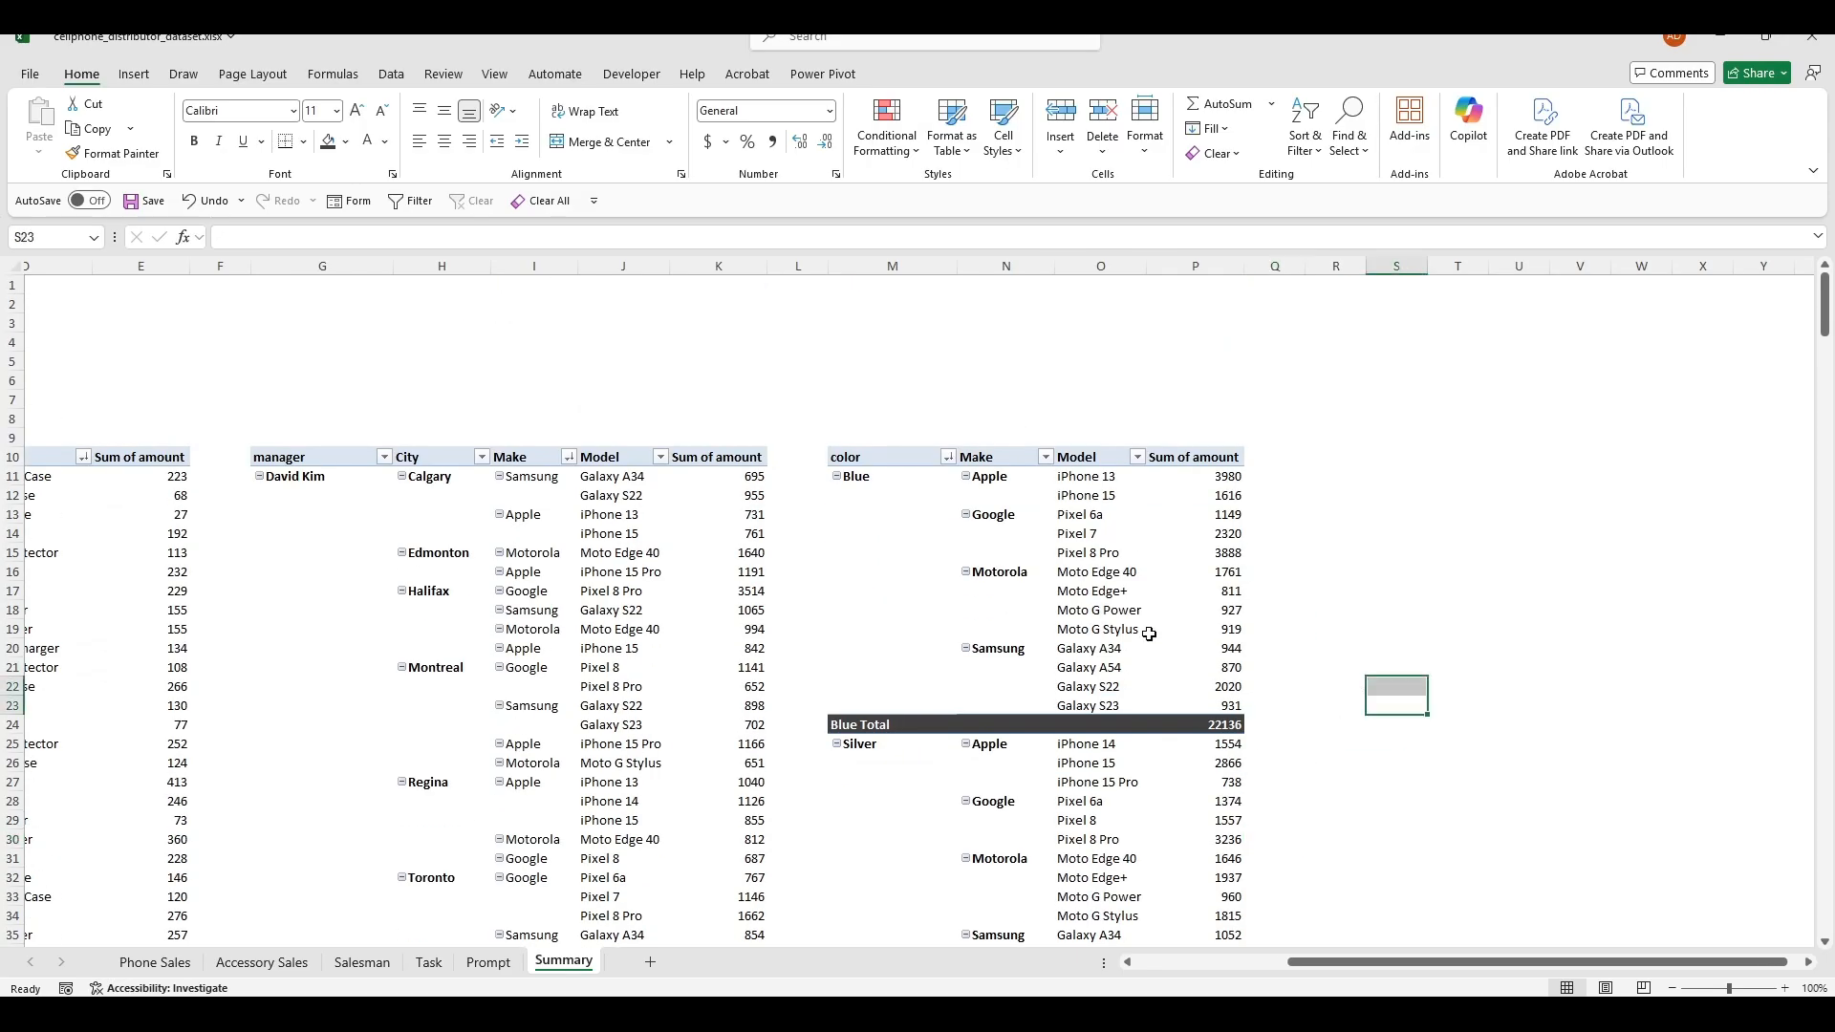
right_click(1150, 628)
left_click(1242, 610)
left_click_drag(1376, 648, 1378, 908)
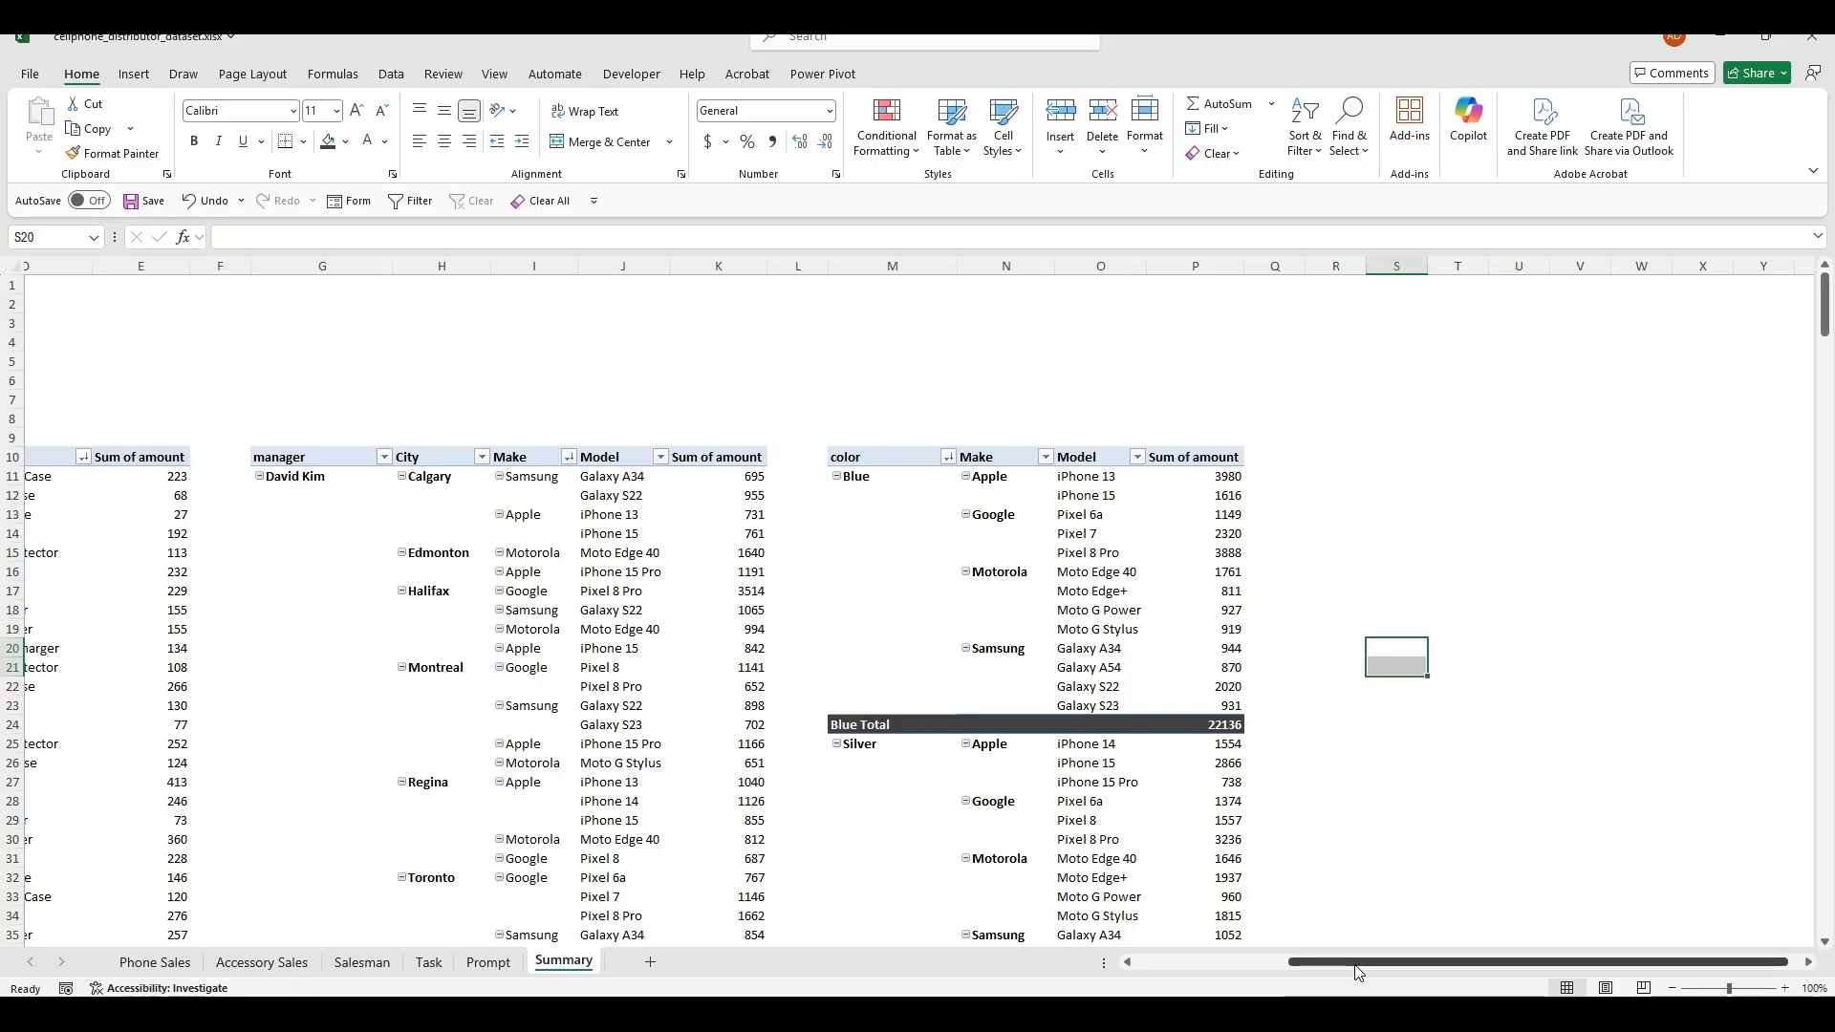
Step: Add a timeline for DateTable's Date field to the accessories PivotTable and place it above the table, widened to reach column H
left_click_drag(1359, 973, 1187, 971)
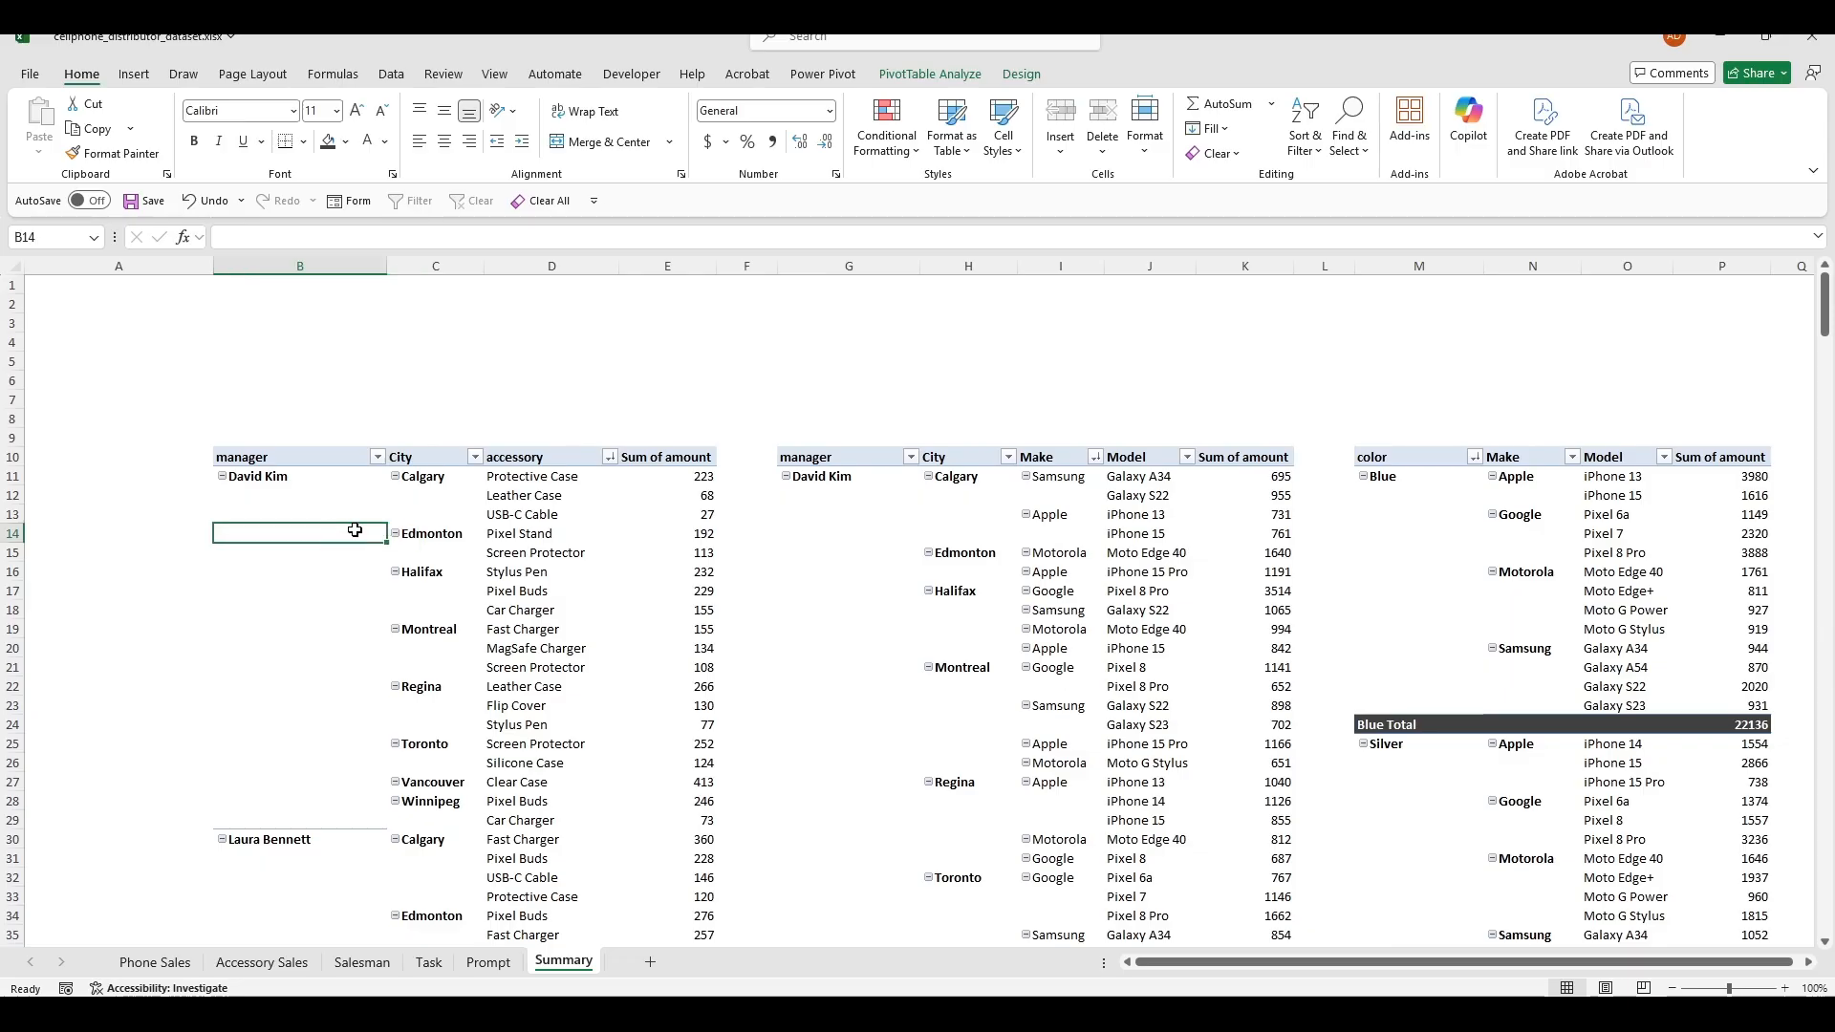
right_click(495, 552)
left_click(600, 981)
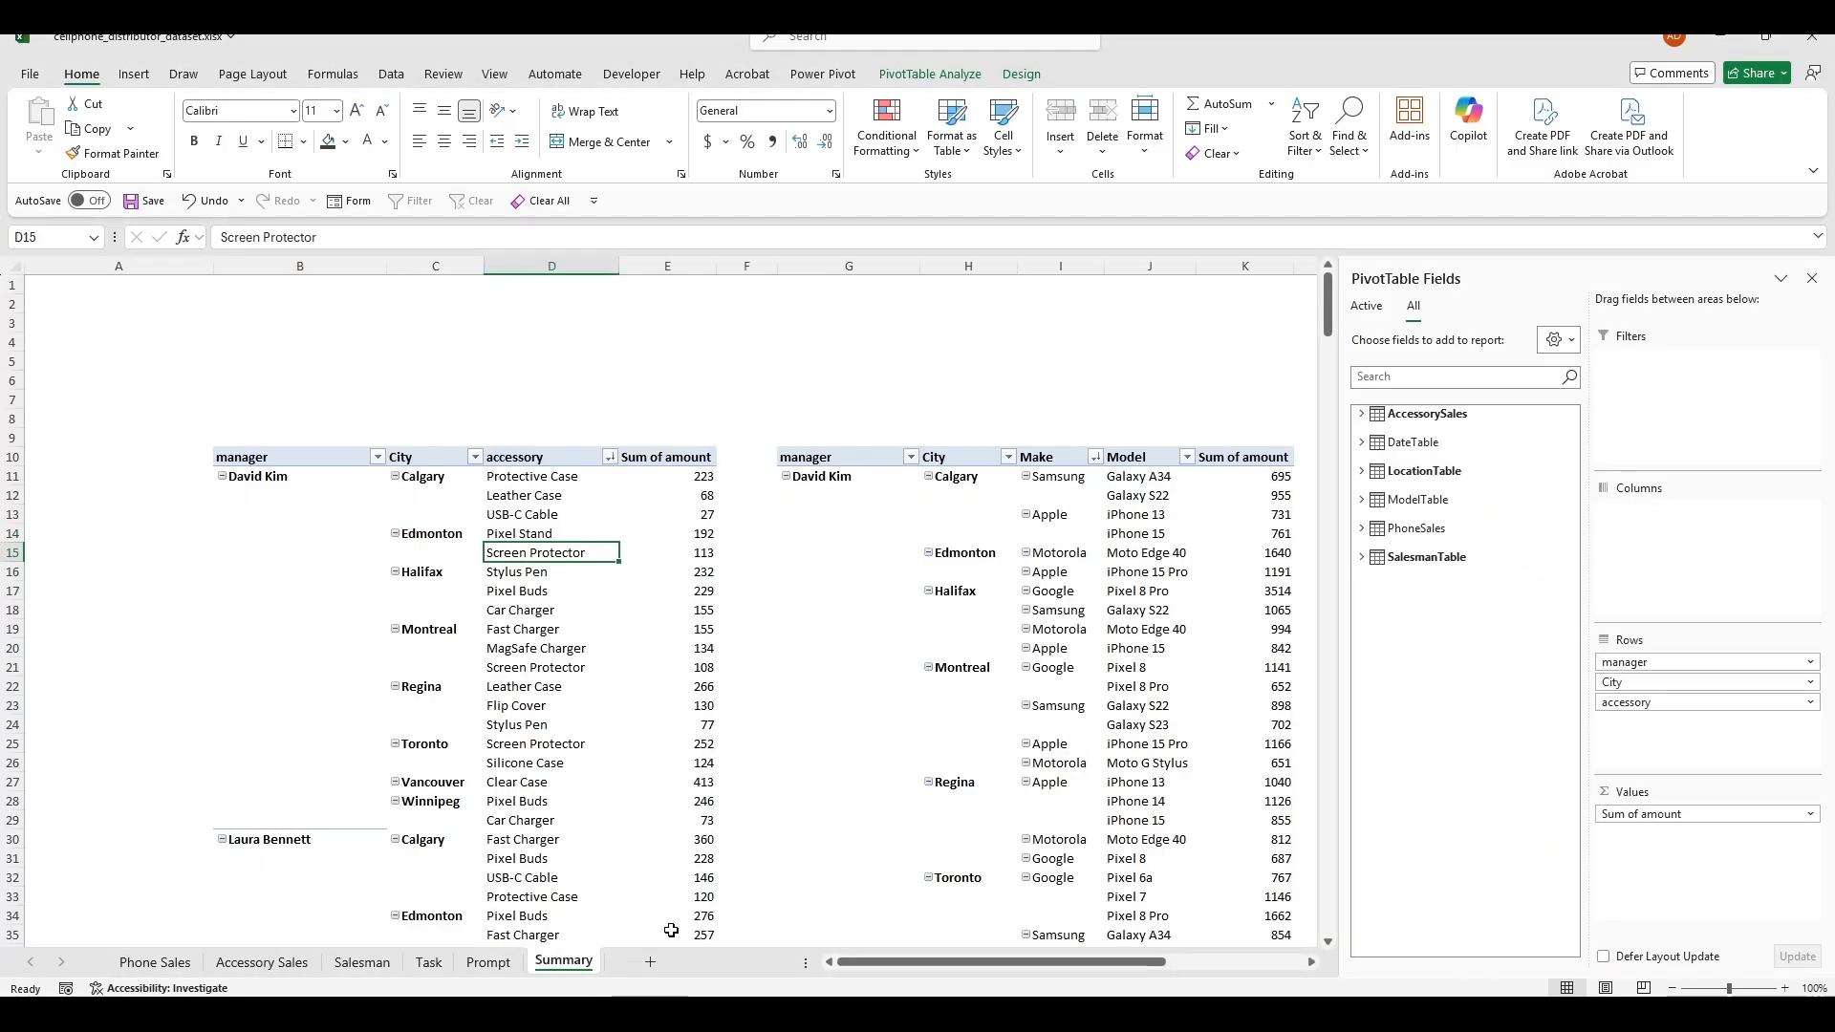
left_click(1361, 443)
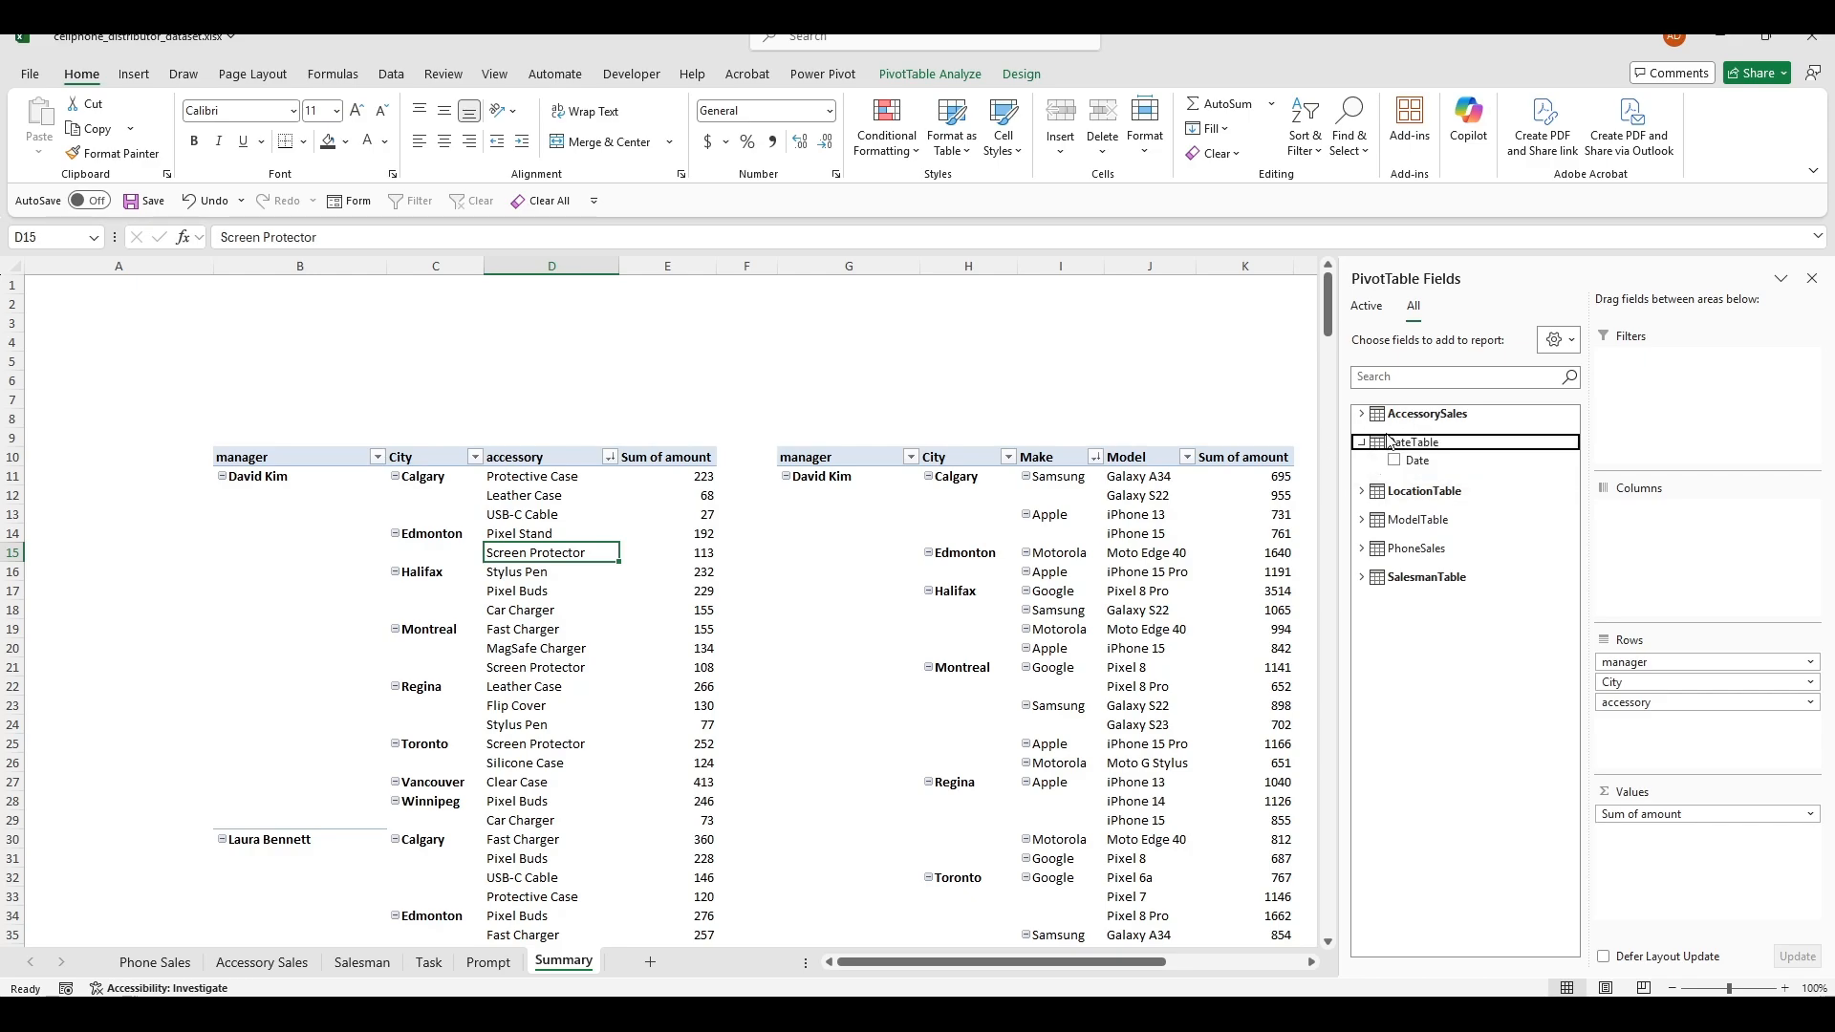
right_click(1436, 461)
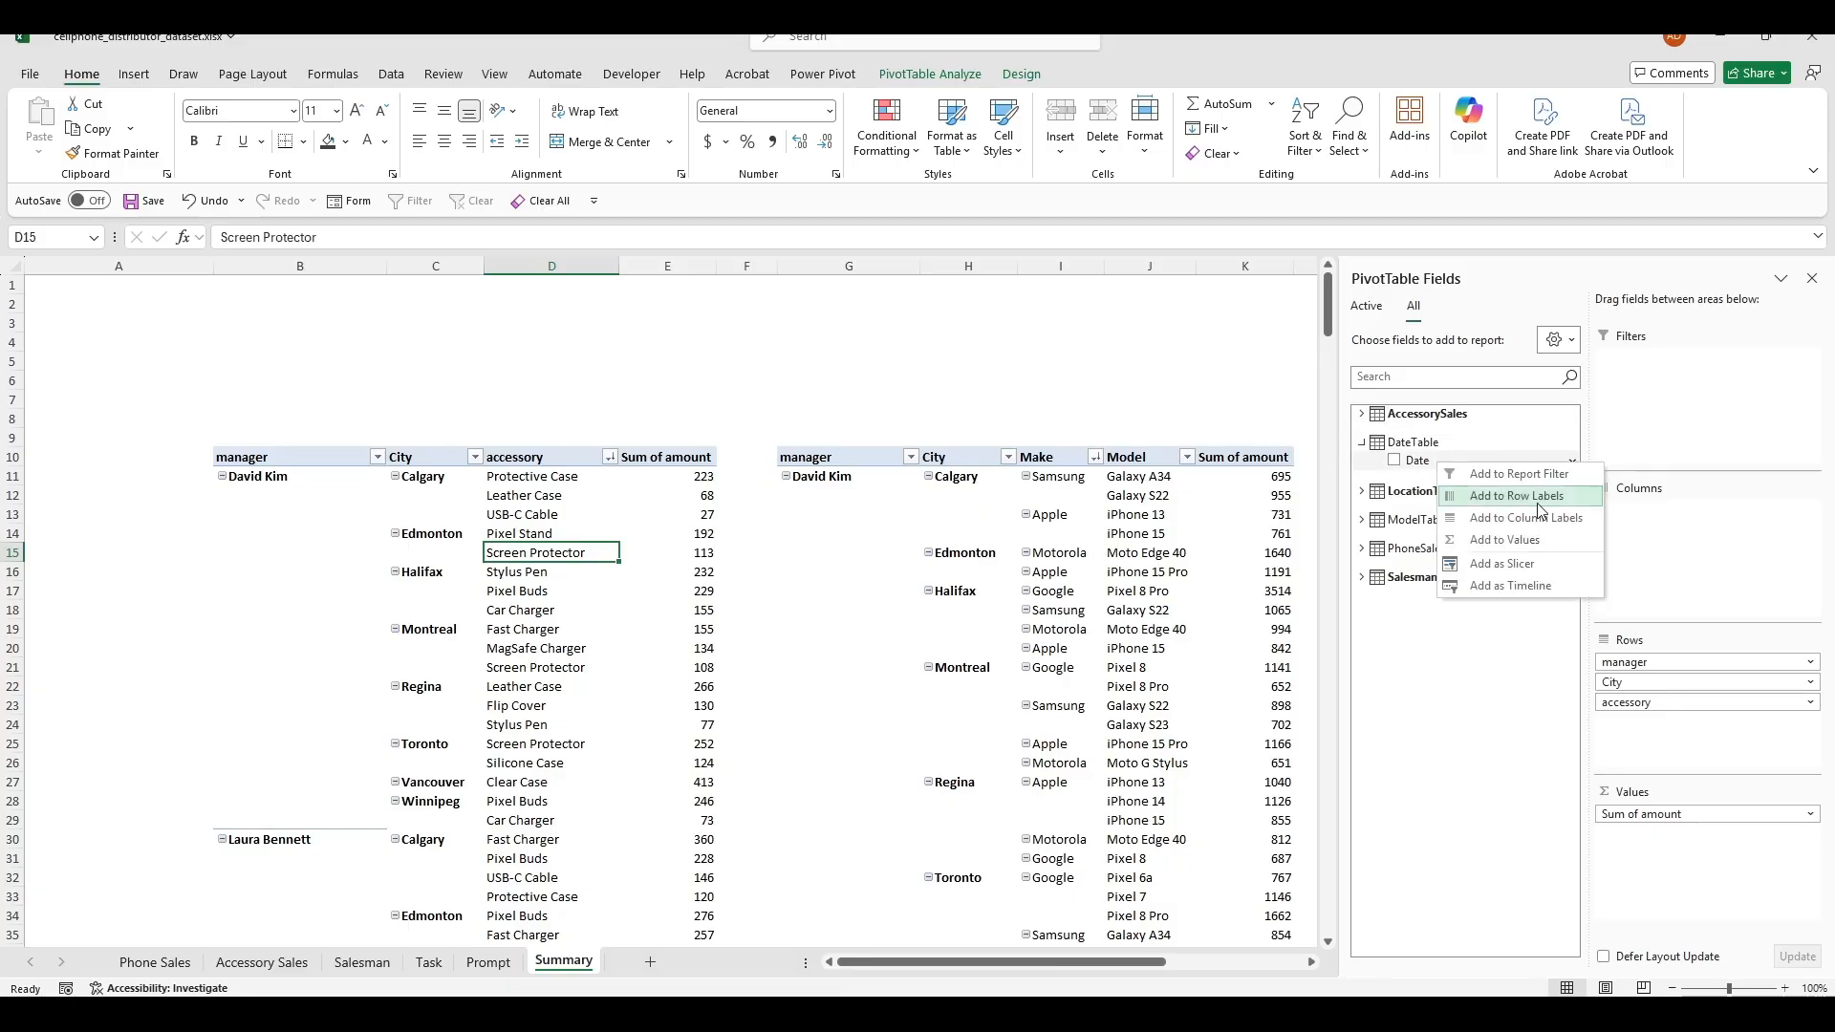
left_click(1518, 586)
left_click_drag(650, 566, 380, 299)
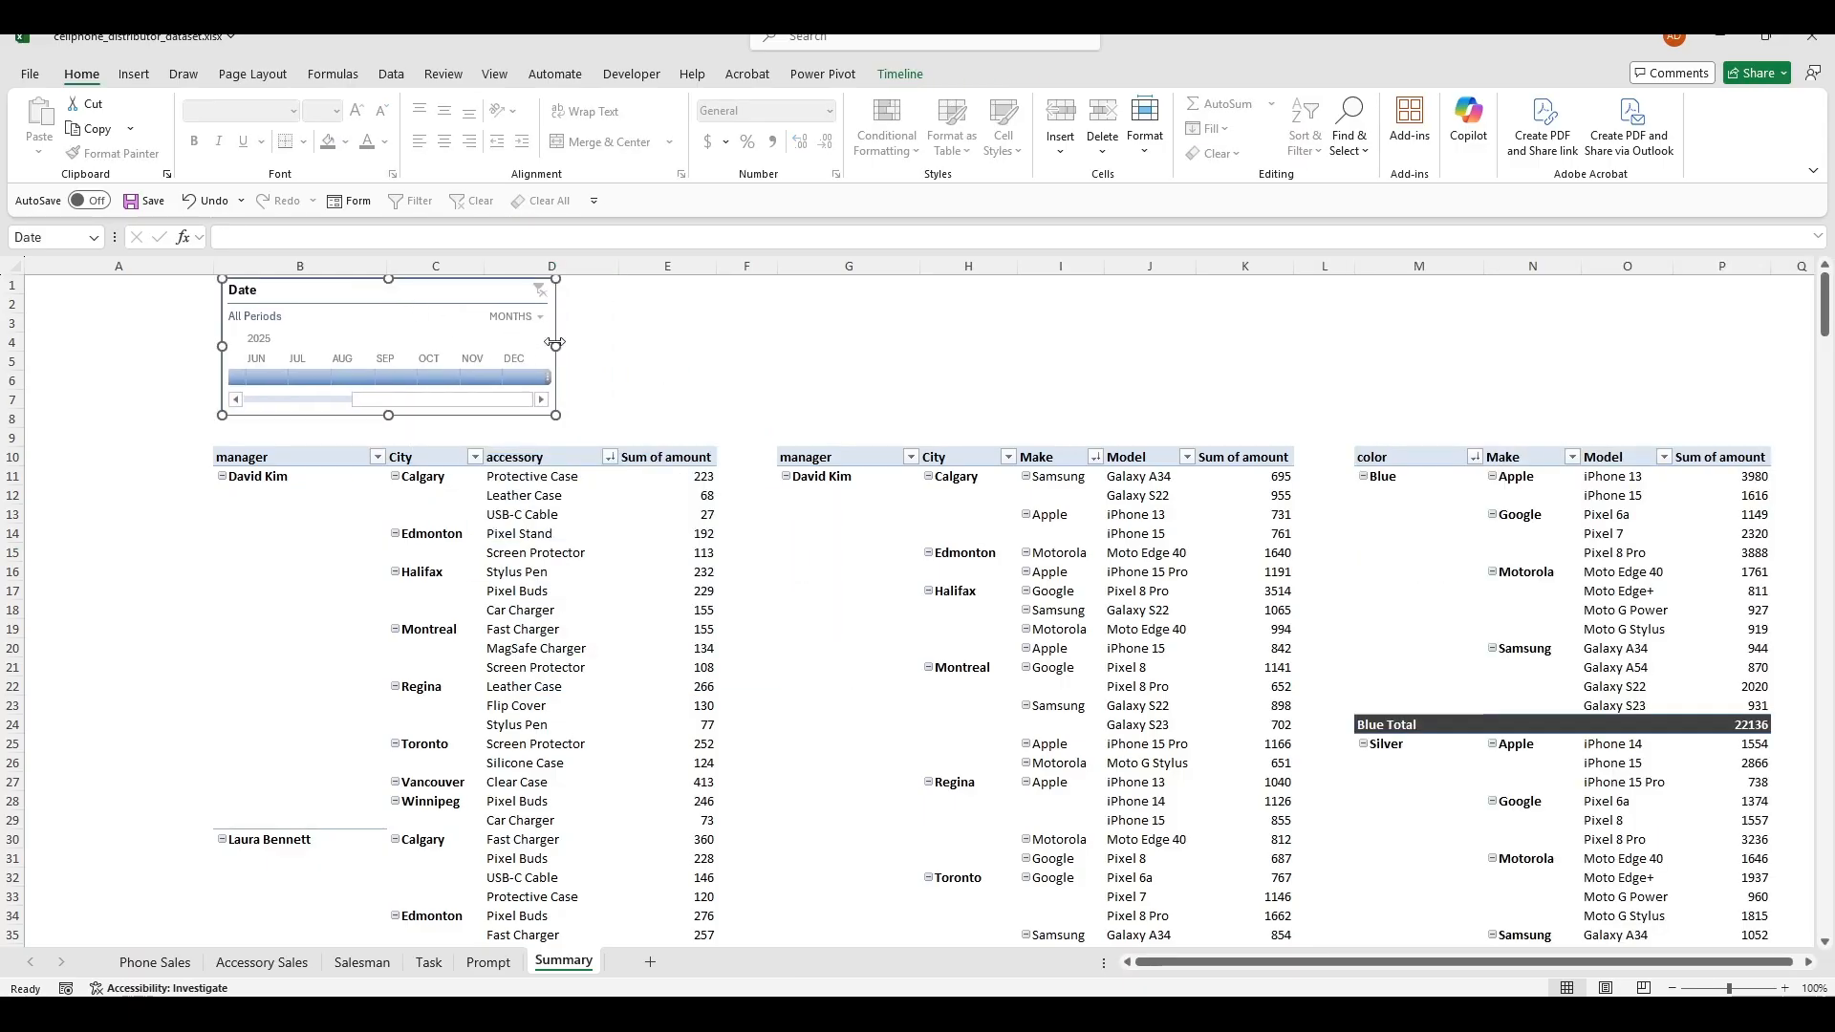
left_click_drag(556, 343, 951, 348)
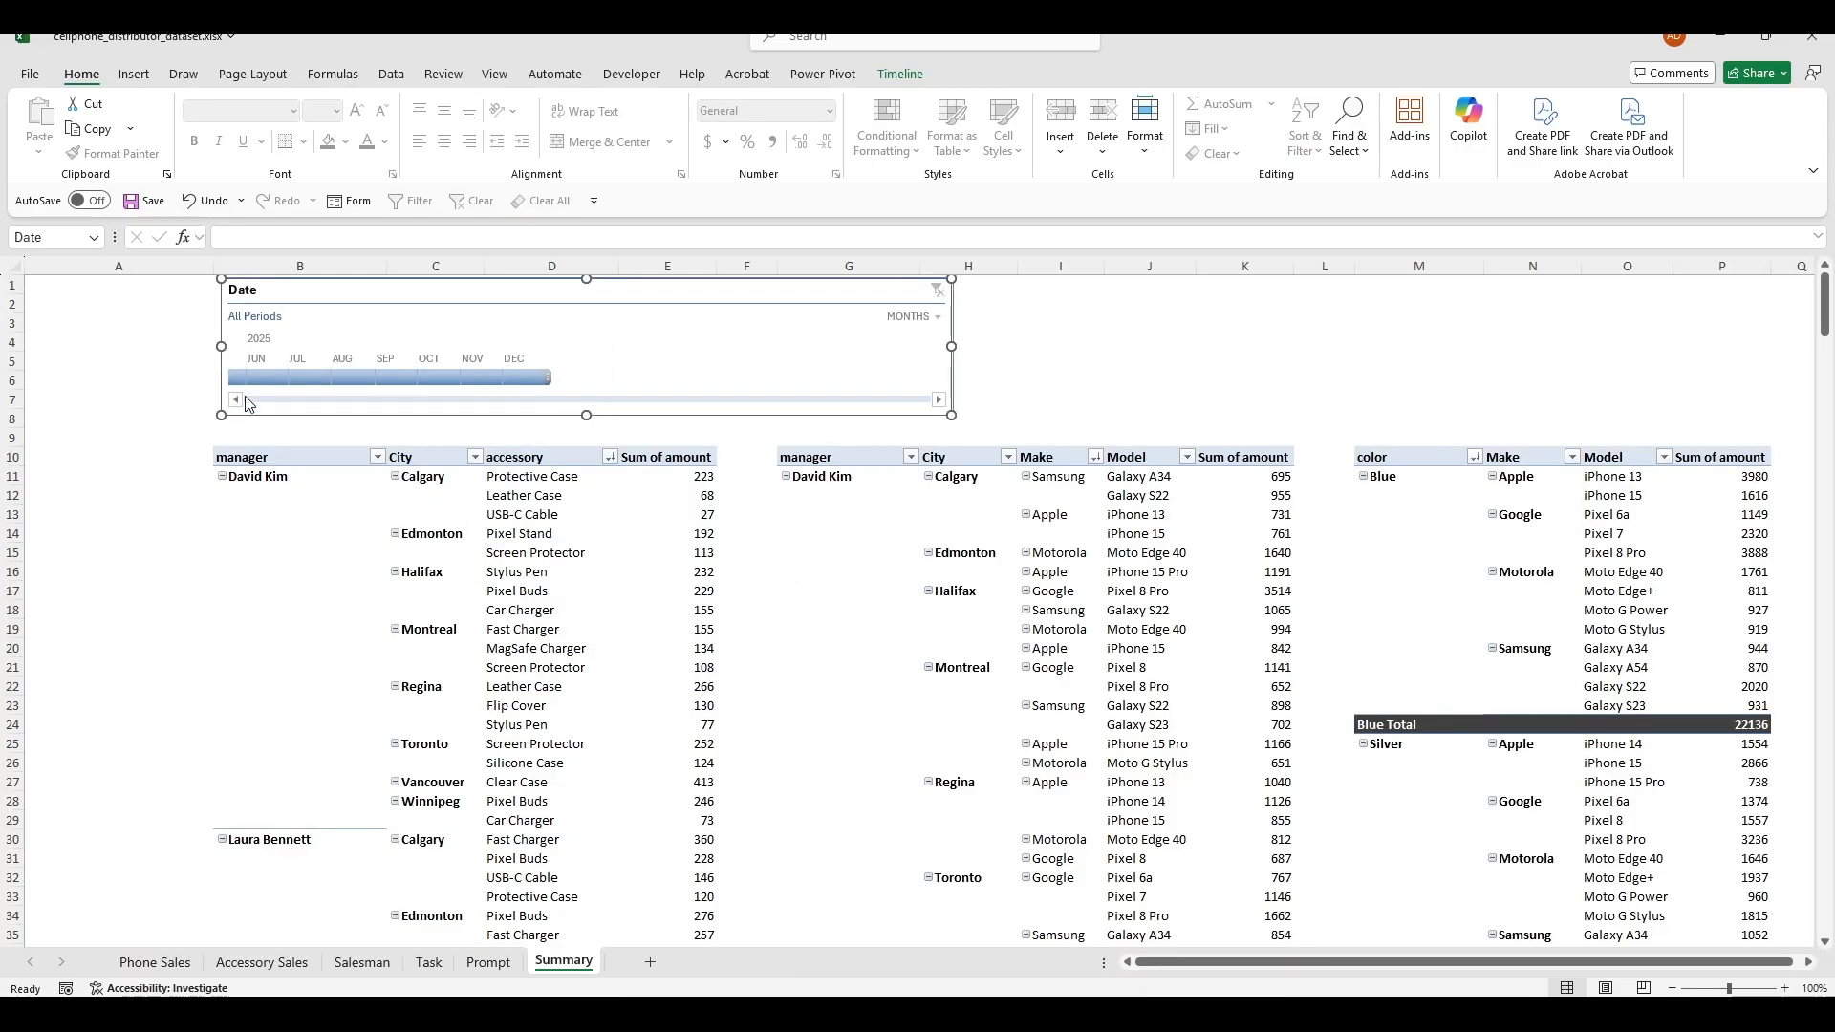
Step: Filter the Date timeline to July 2025 and extend the selected period to January through December 2025
left_click(304, 379)
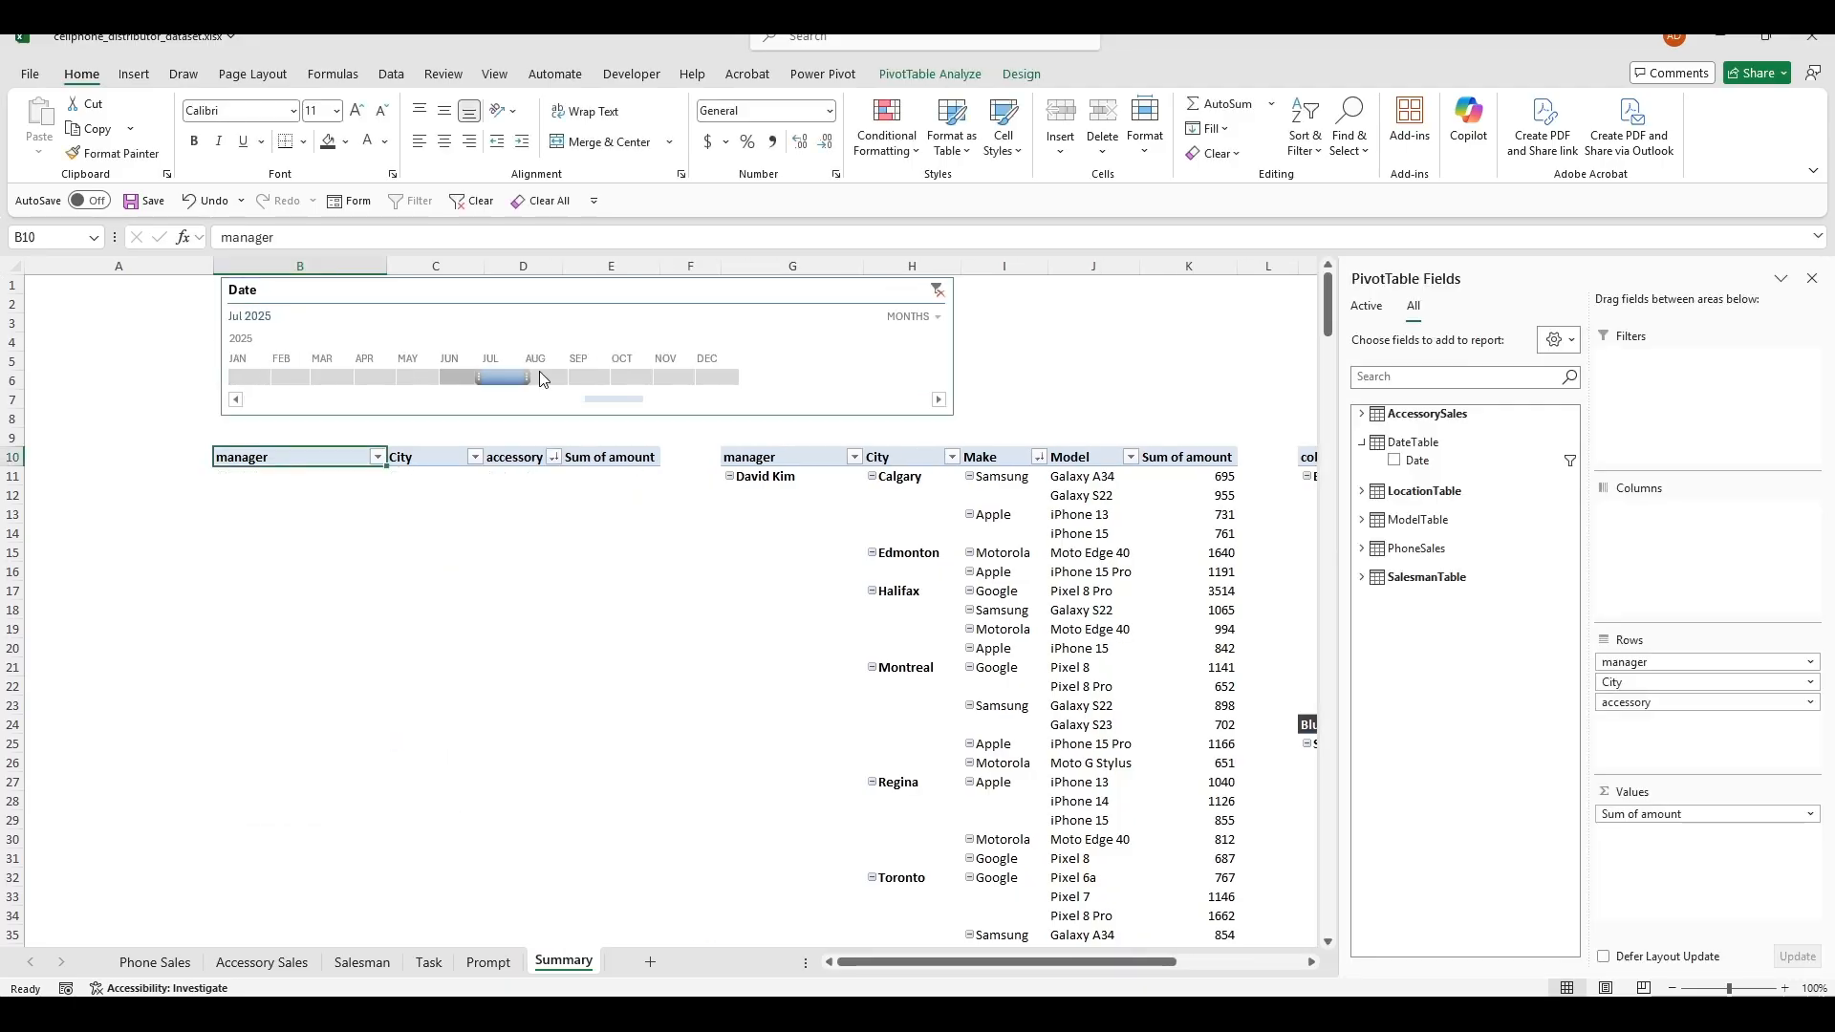
left_click(1167, 362)
left_click(422, 297)
left_click(423, 296)
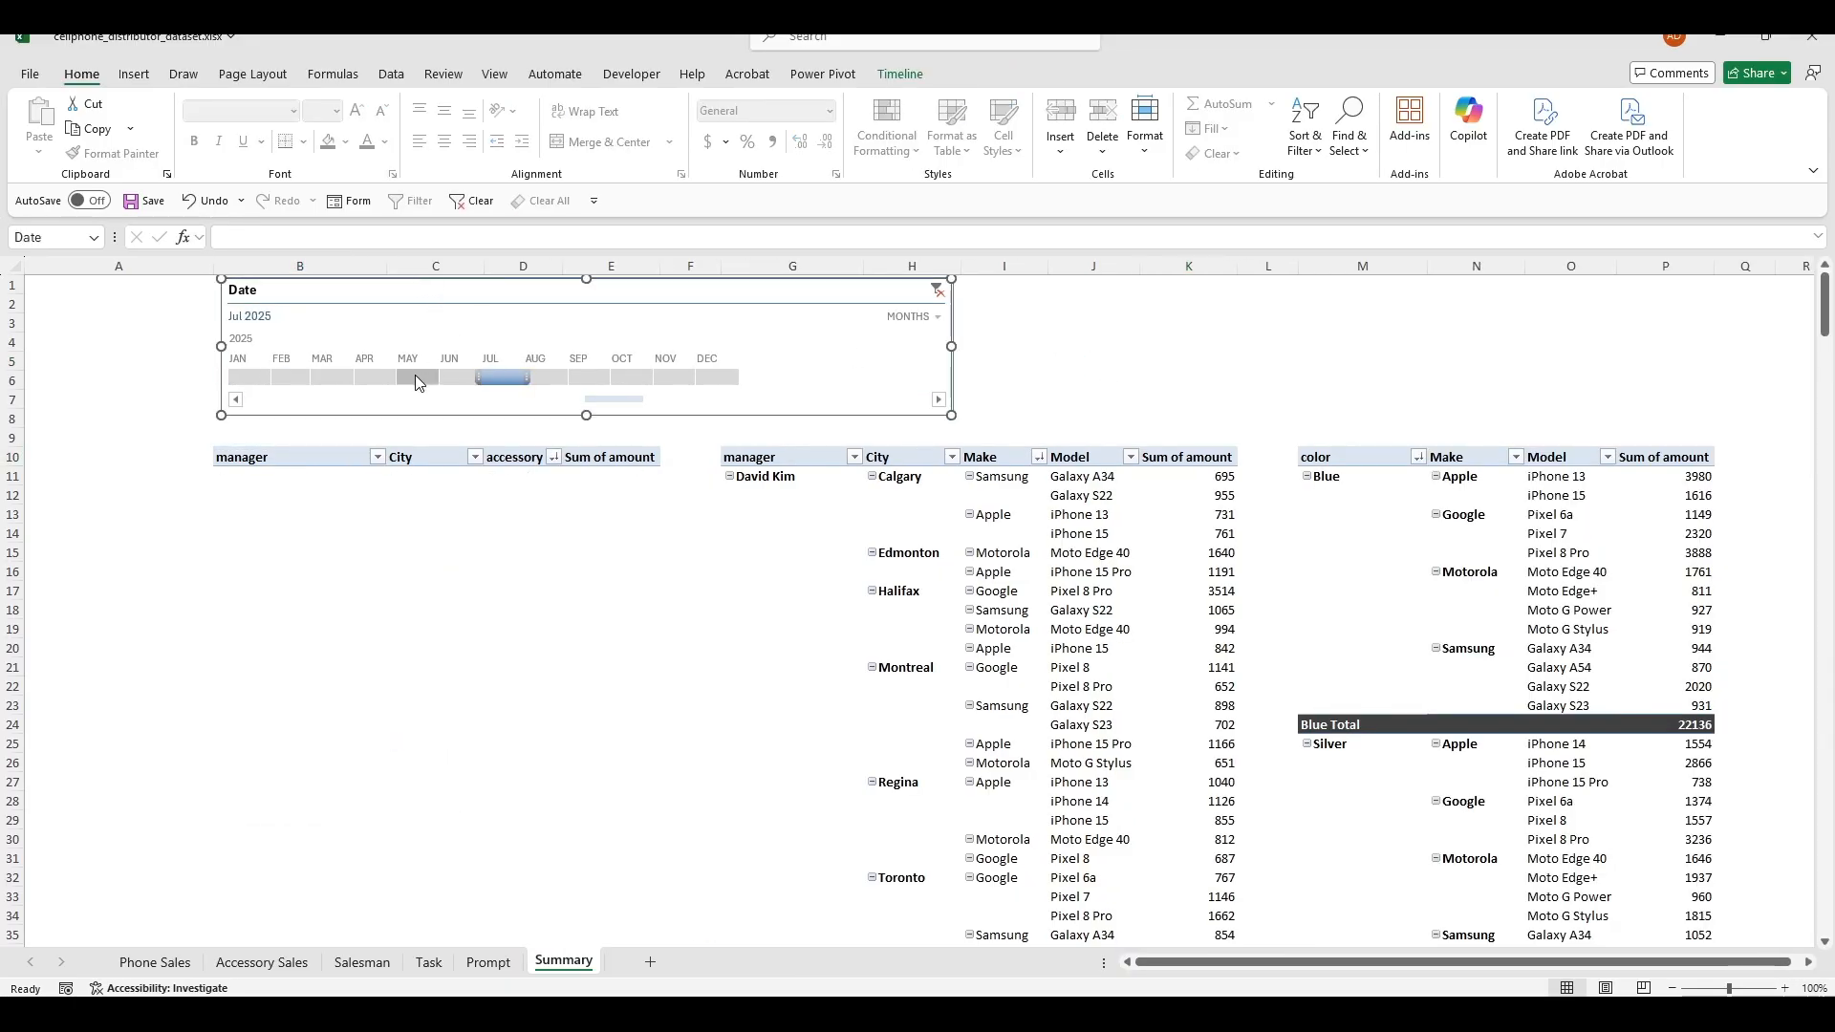
left_click_drag(490, 383, 231, 377)
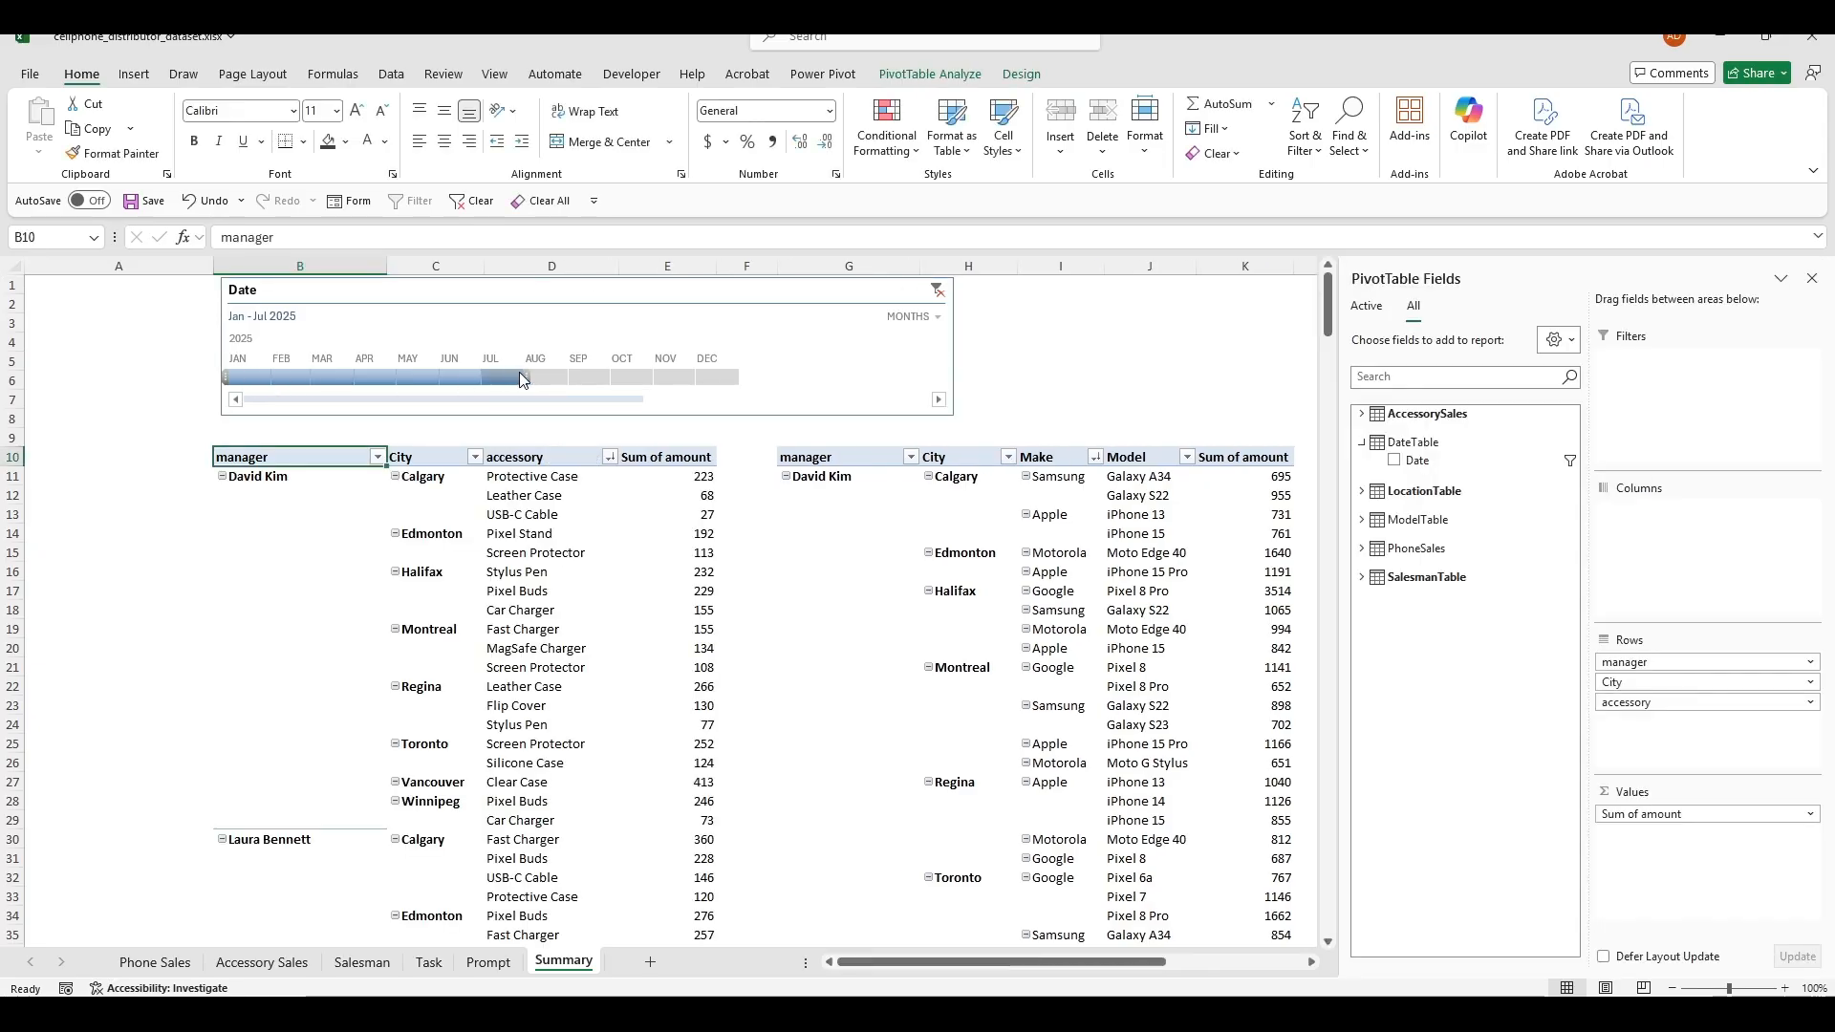
left_click_drag(524, 375, 743, 376)
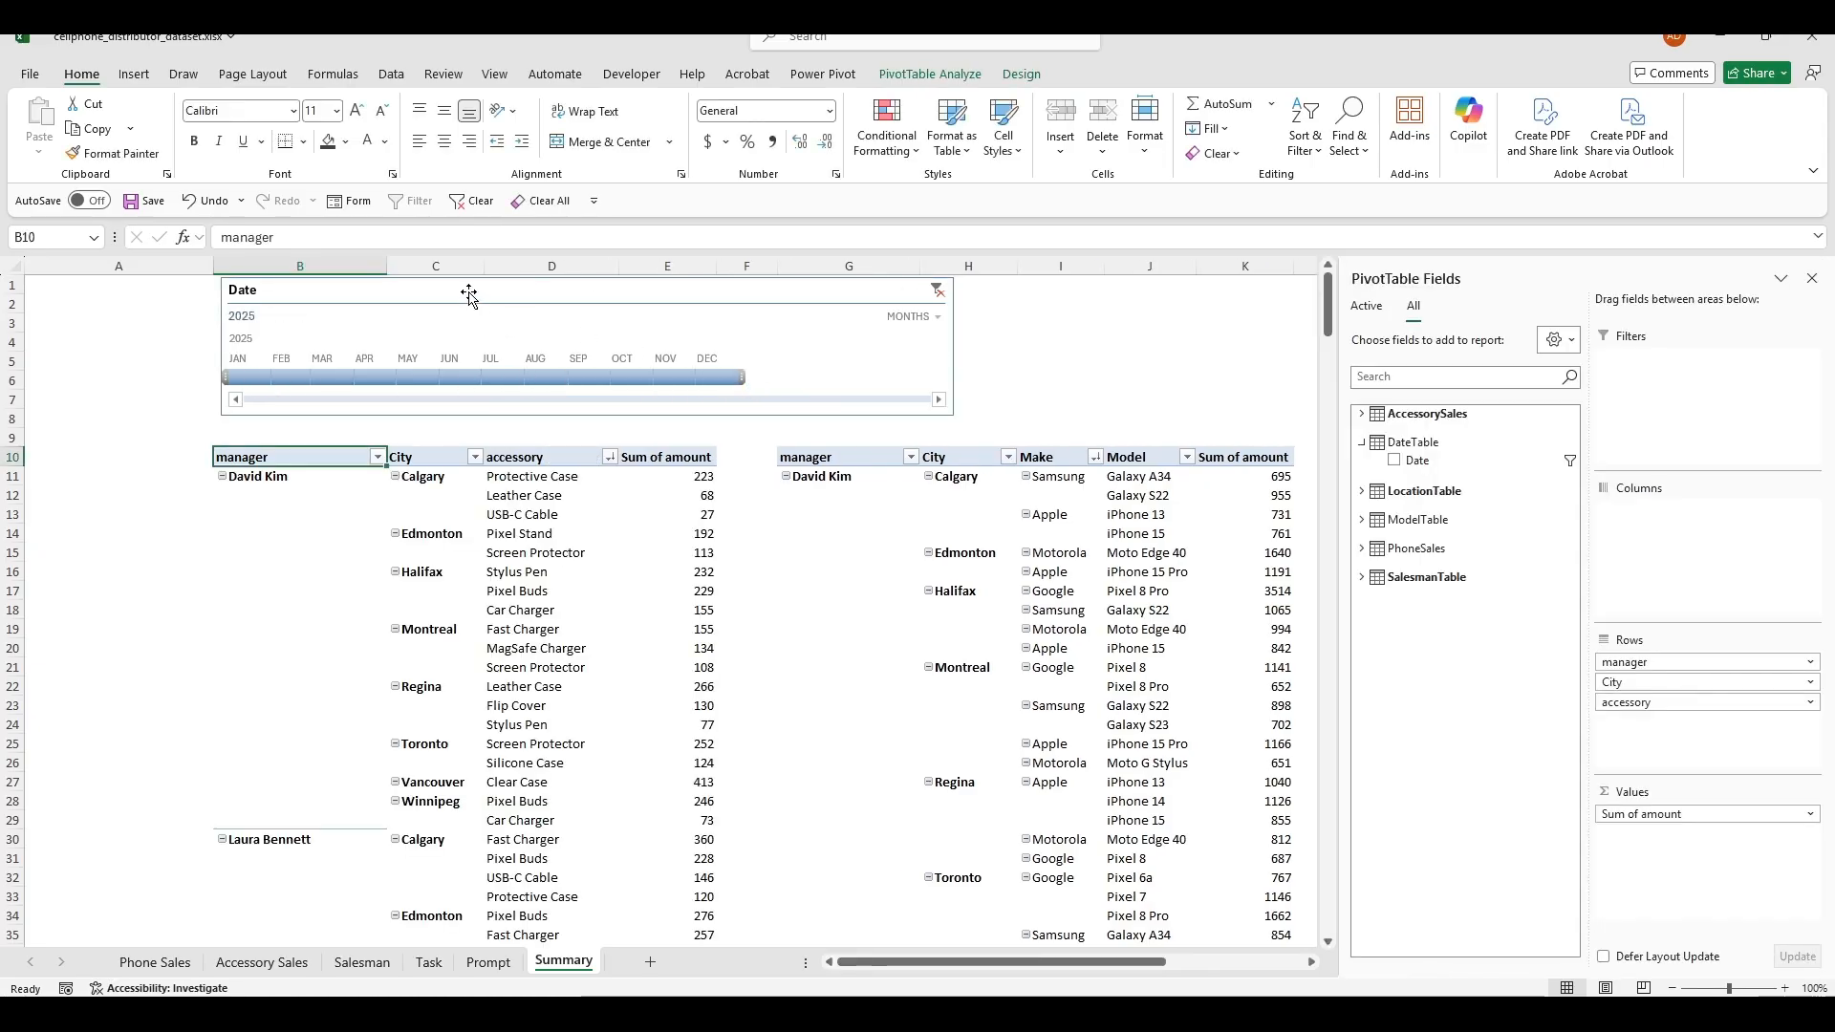
Step: Connect the Date timeline to PivotTable14 and PivotTable15 through its report connections
left_click(470, 296)
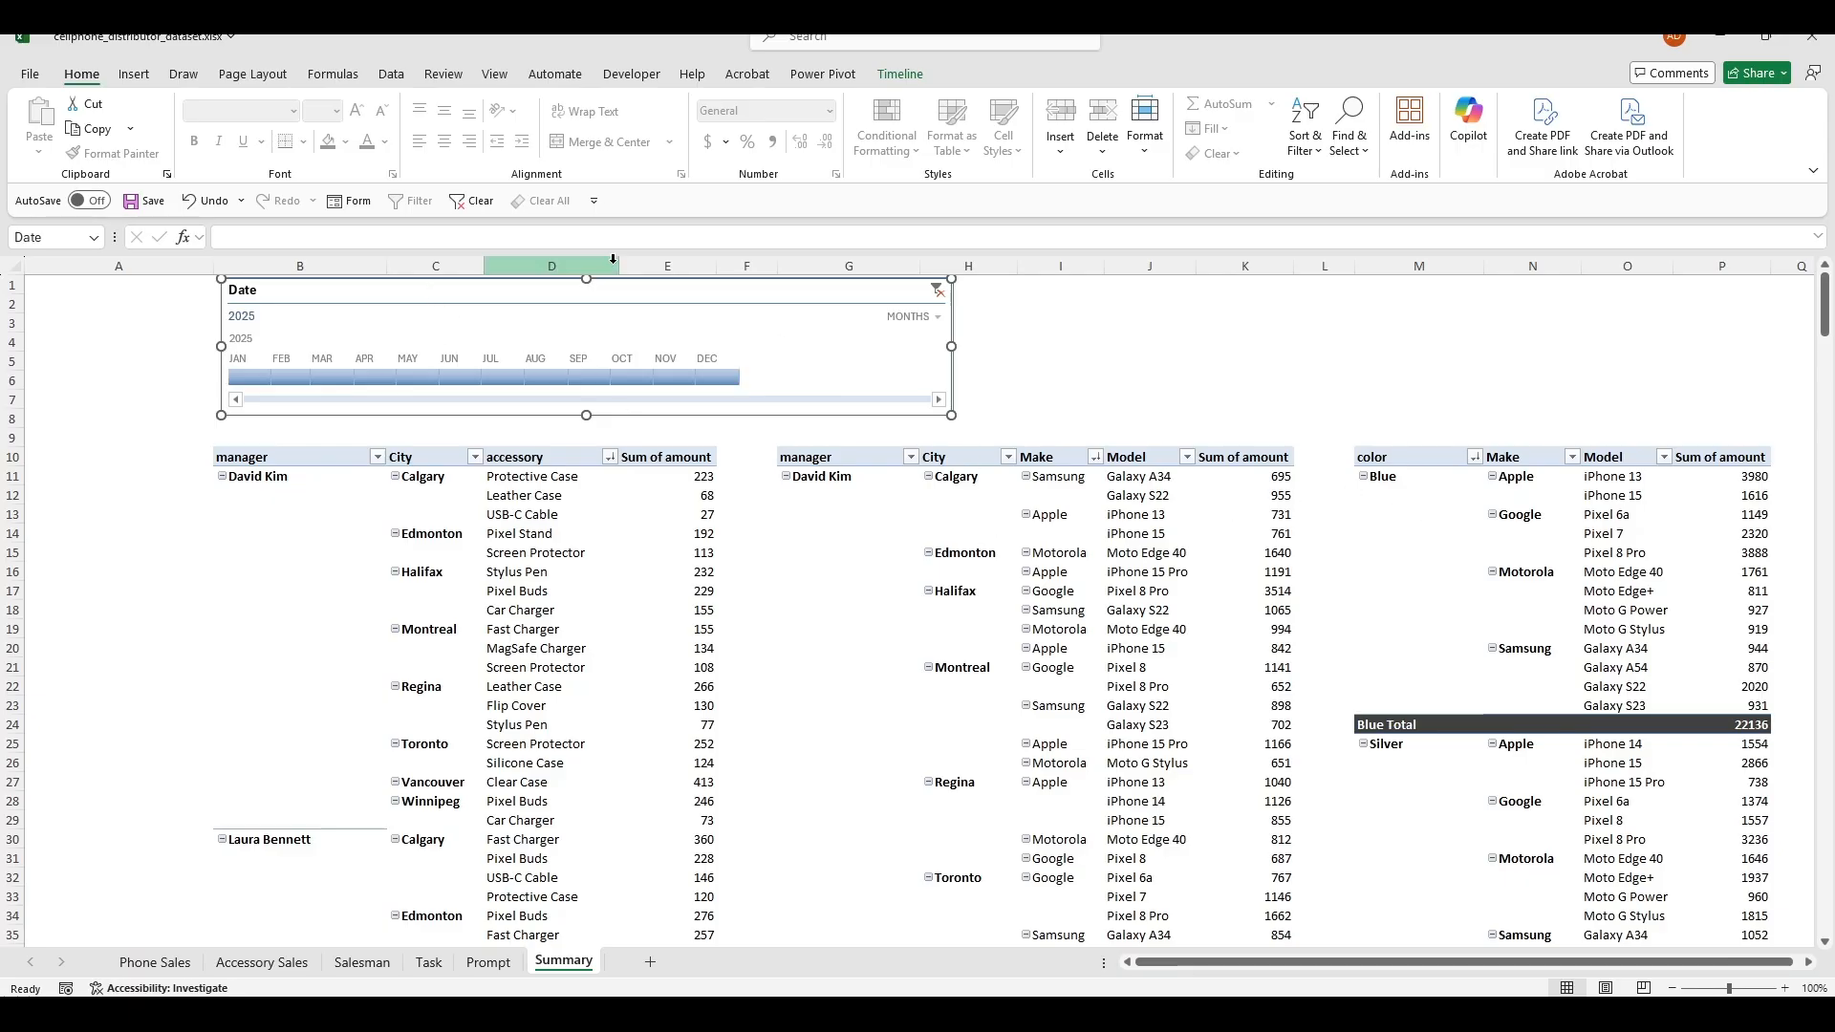
right_click(448, 288)
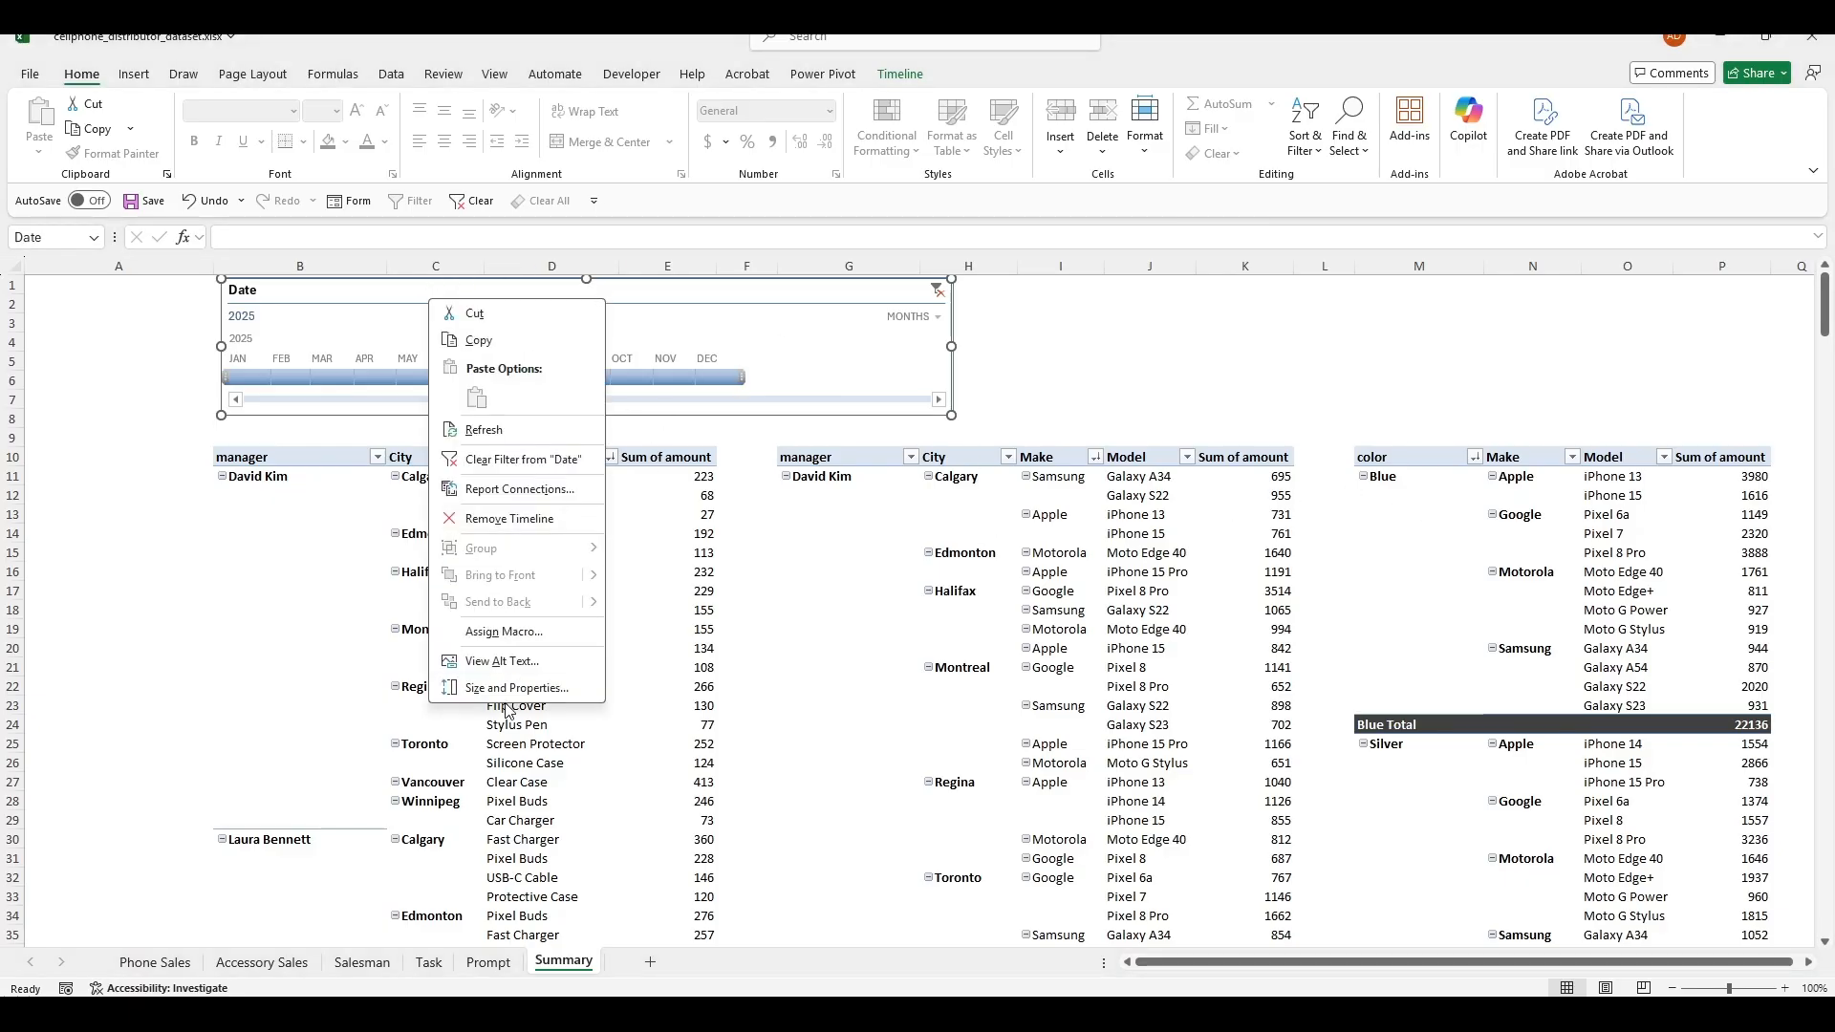
left_click(509, 489)
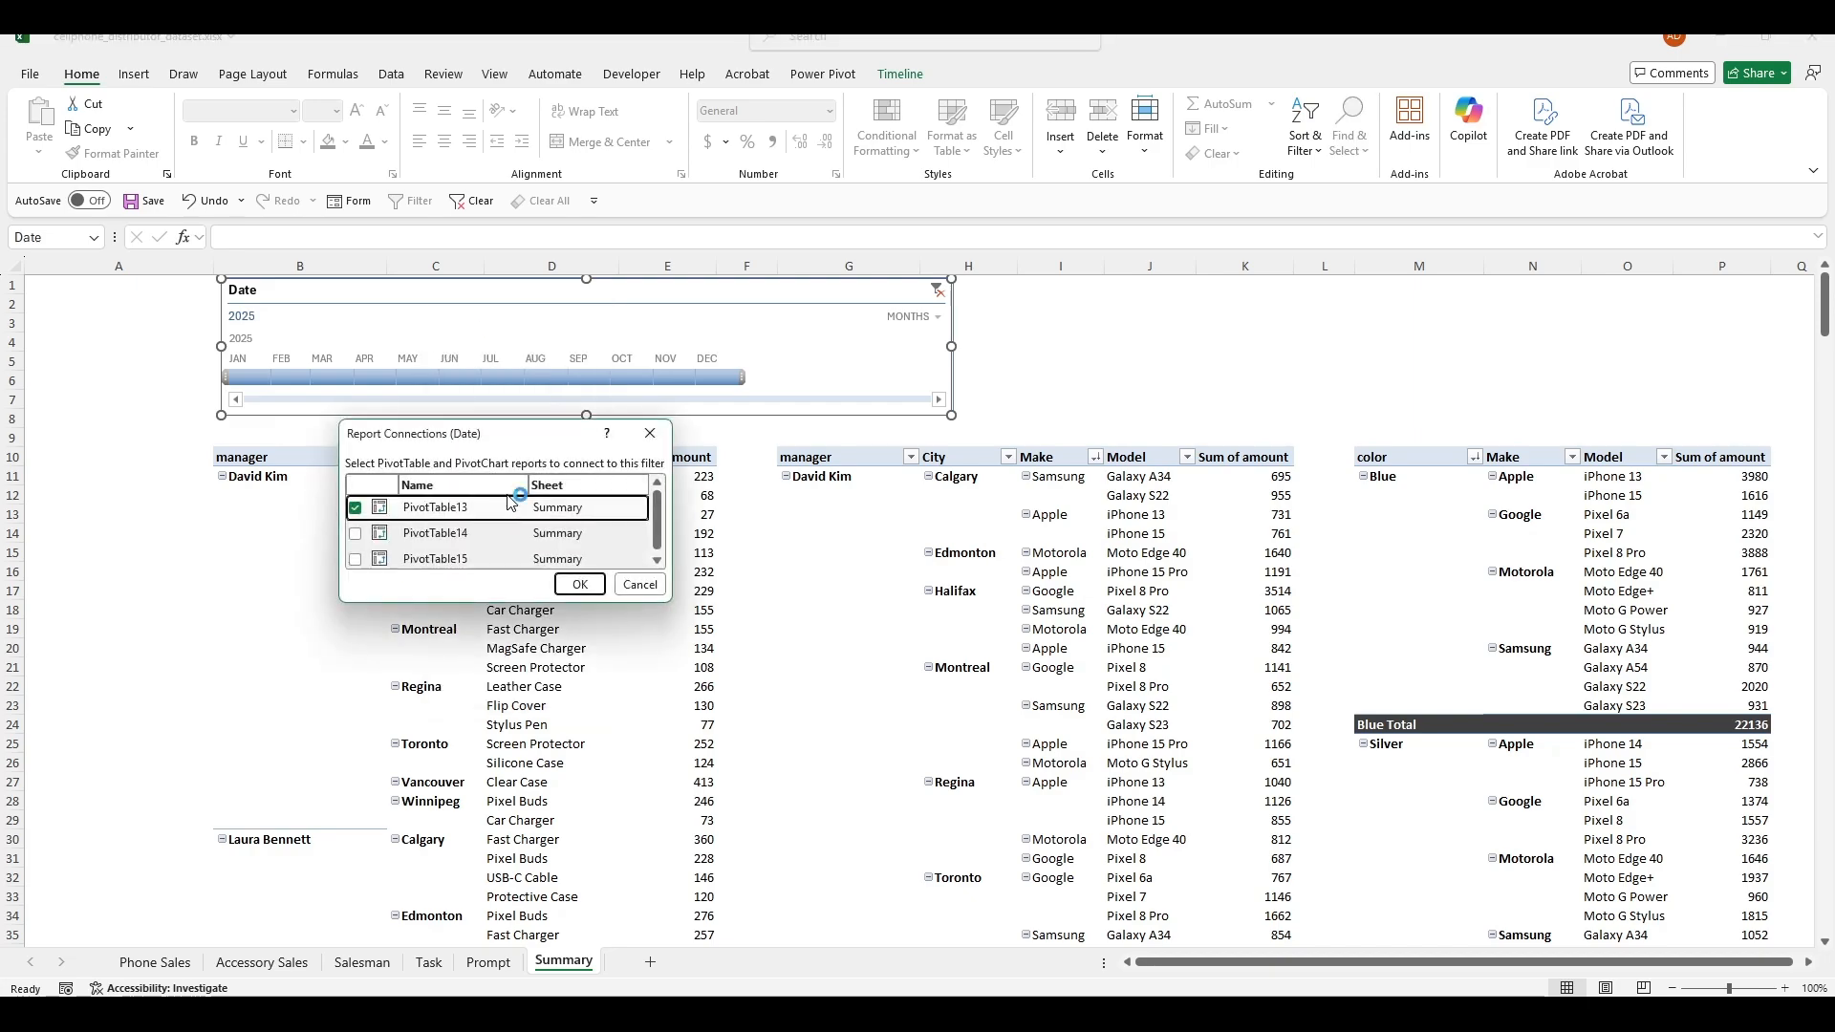
left_click(360, 536)
left_click(361, 561)
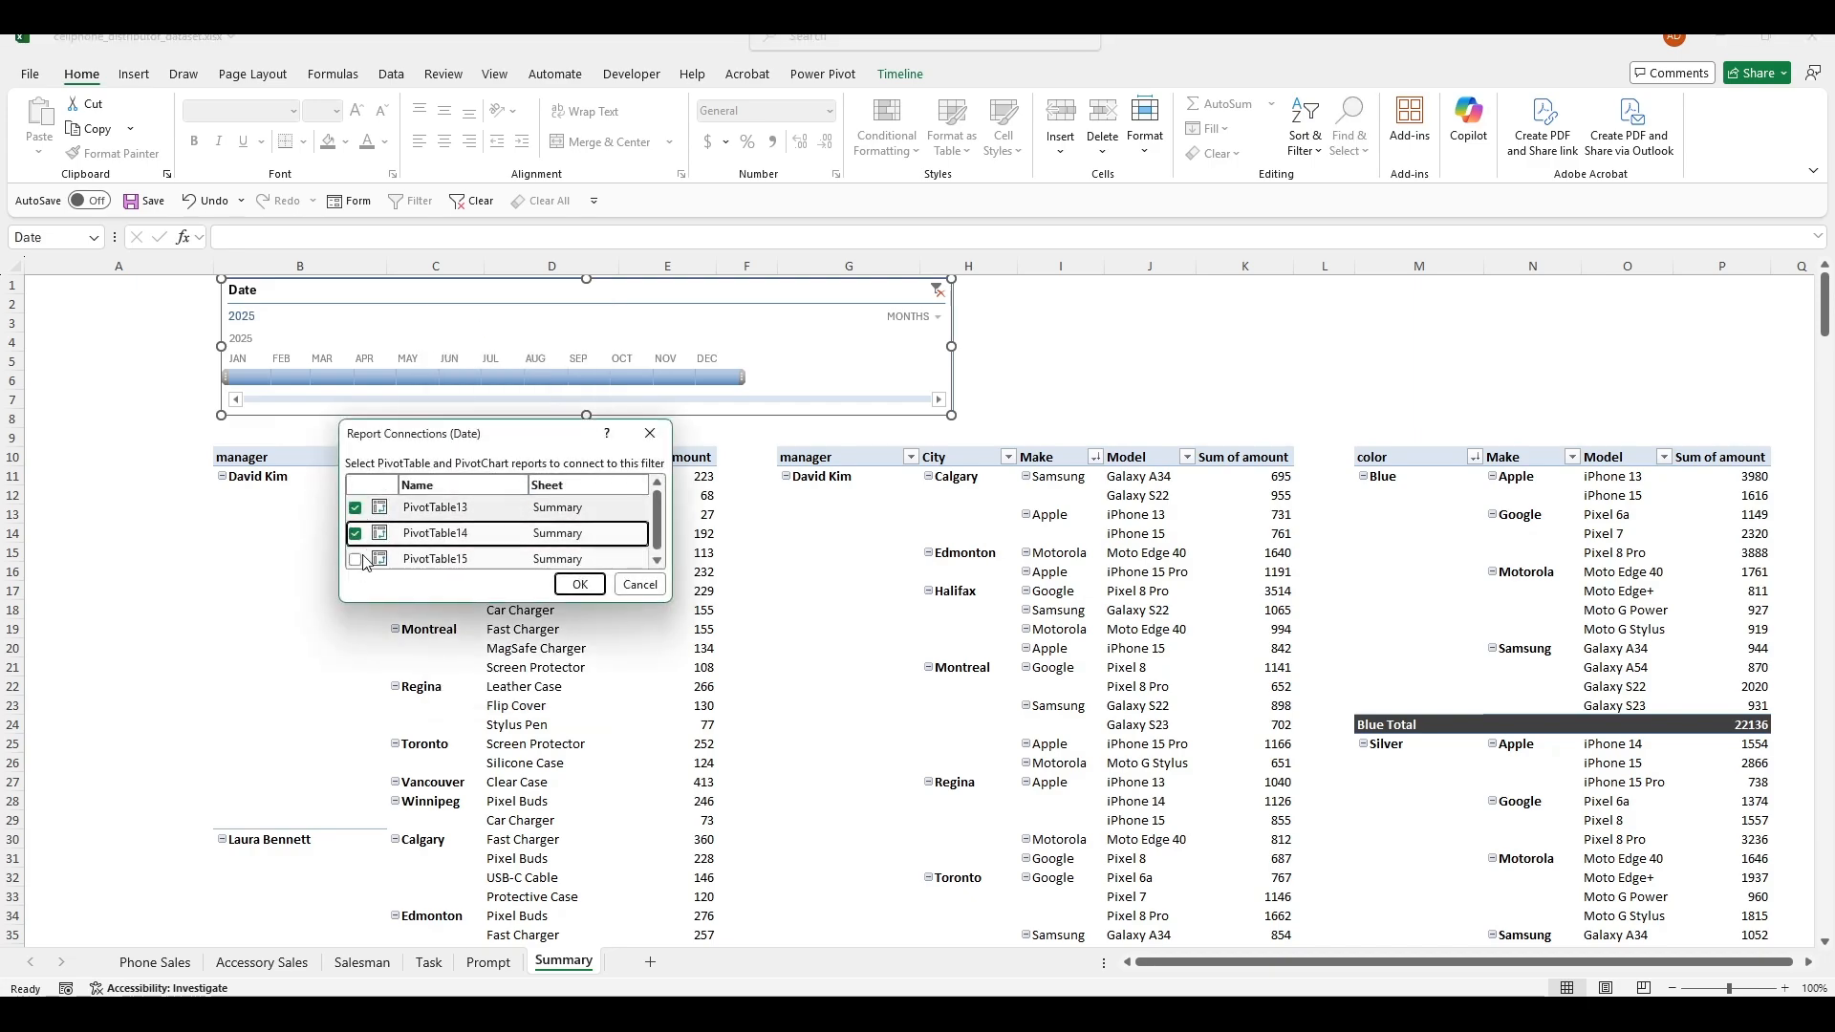
left_click(579, 584)
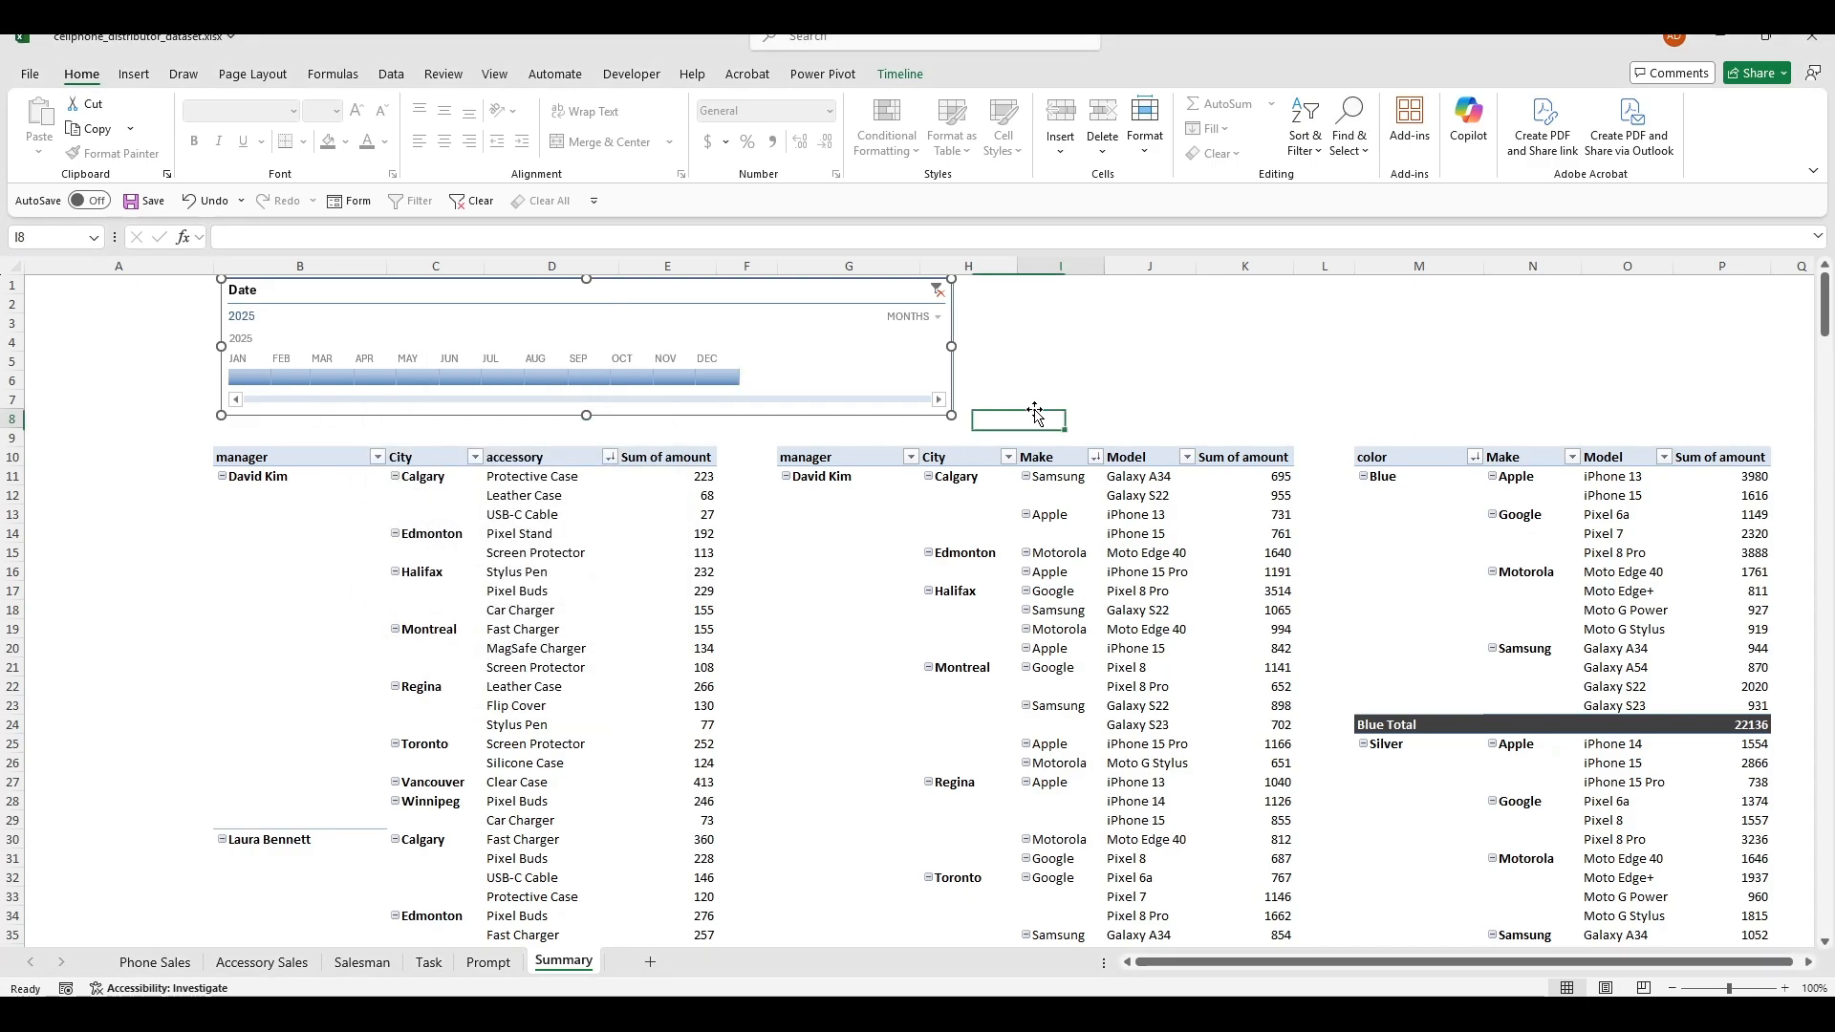
Step: Filter all three PivotTables to January 2025 with the Date timeline and hide the PivotTable field list
left_click(254, 379)
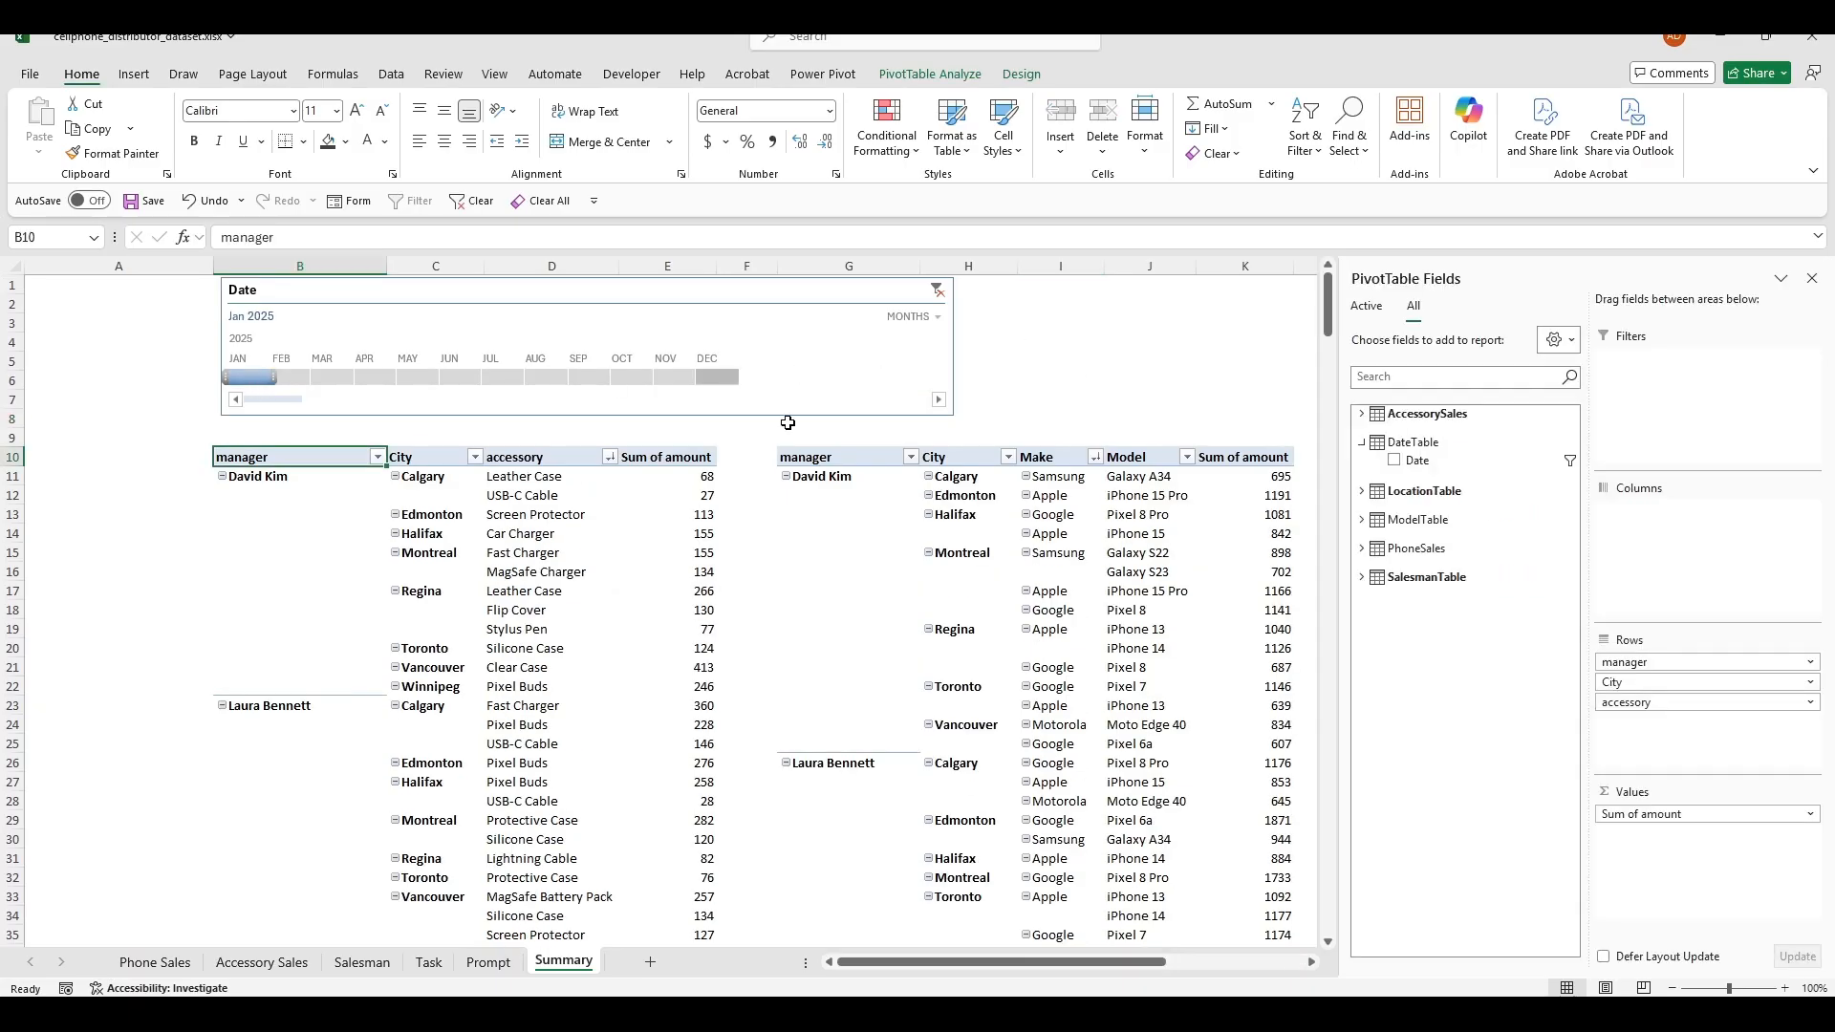
right_click(686, 509)
left_click(776, 923)
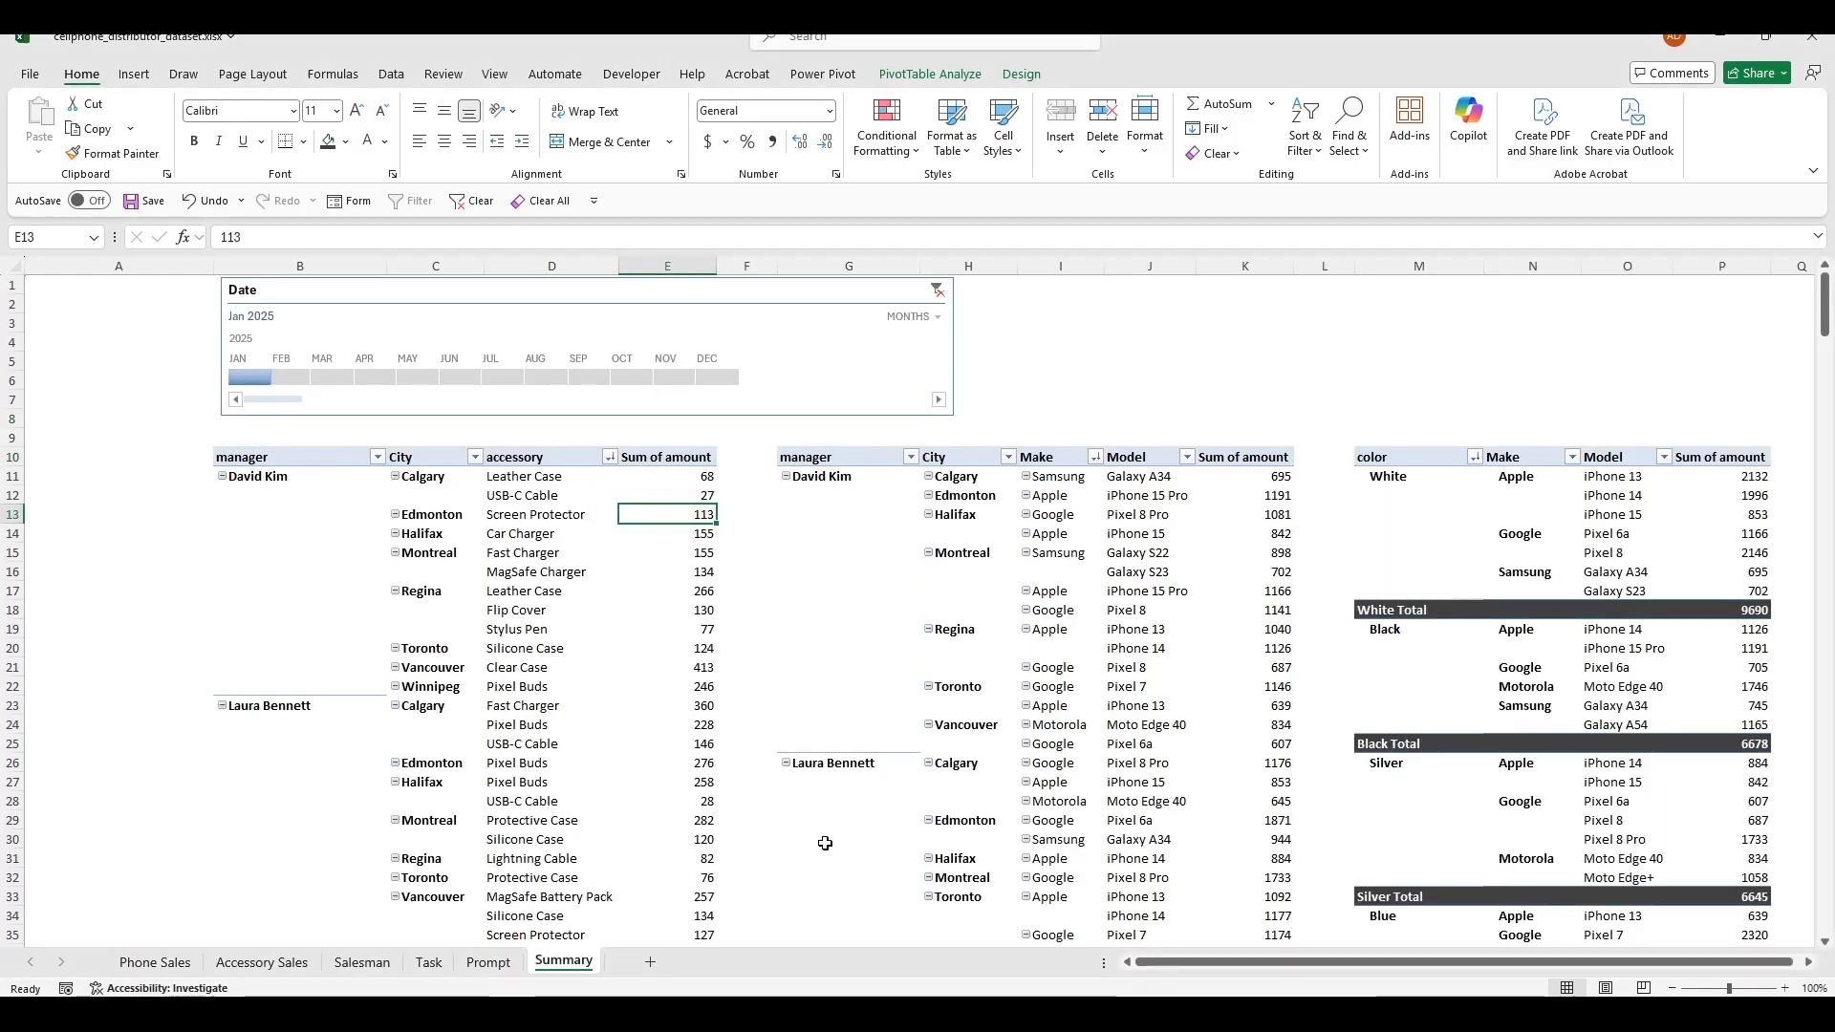
left_click(1149, 265)
left_click(1146, 380)
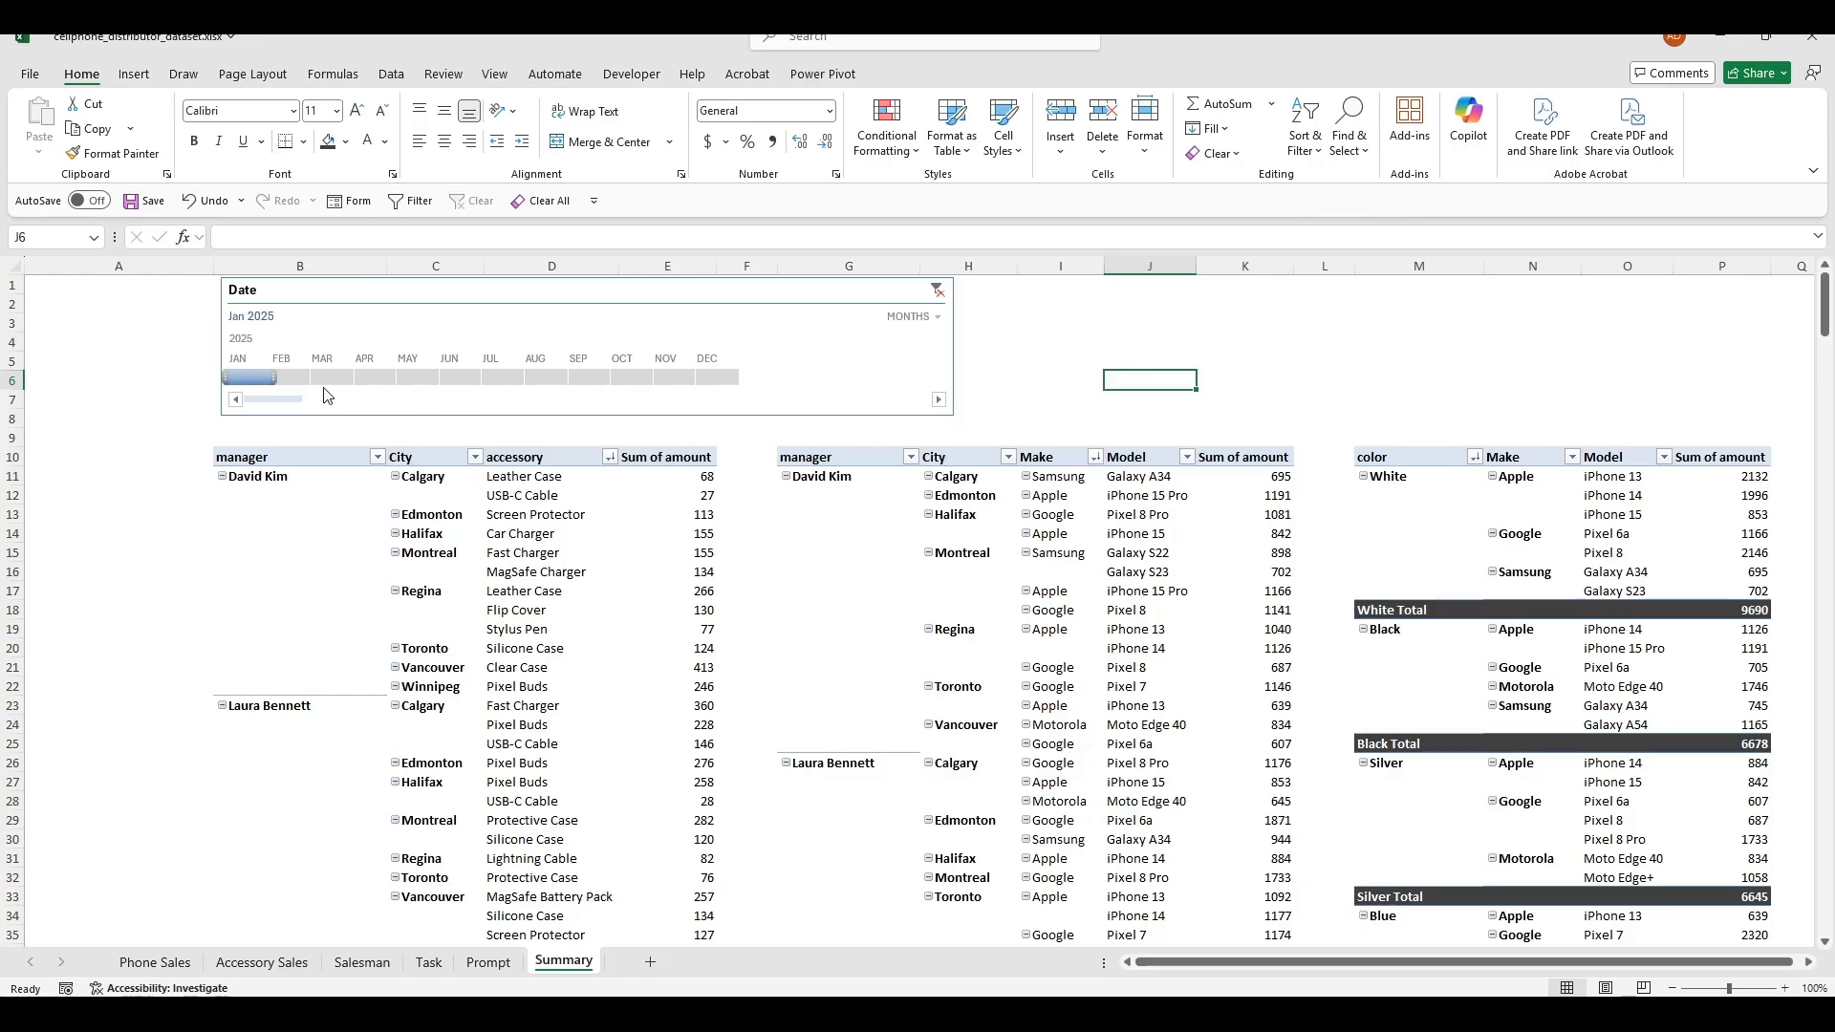
Step: Test the timeline on March 2025 and February 2025, and return the selection to January 2025
left_click(284, 379)
left_click_drag(315, 381, 341, 385)
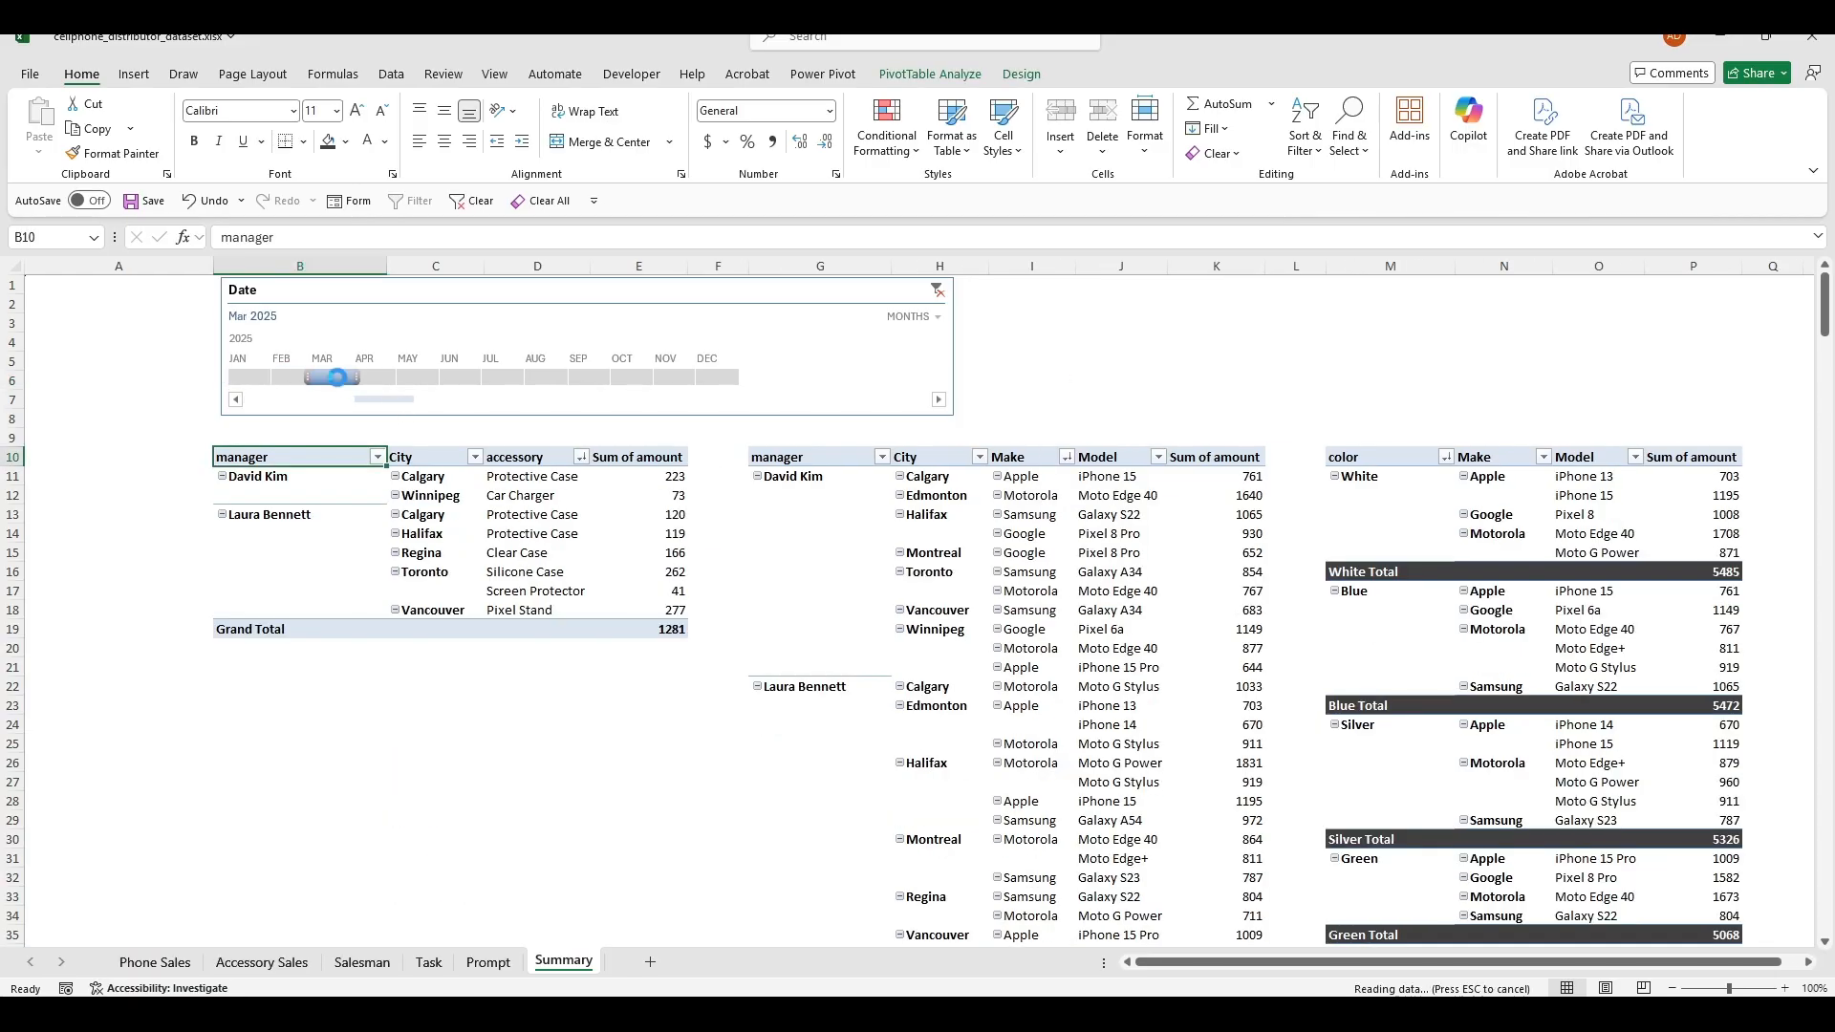
left_click(278, 379)
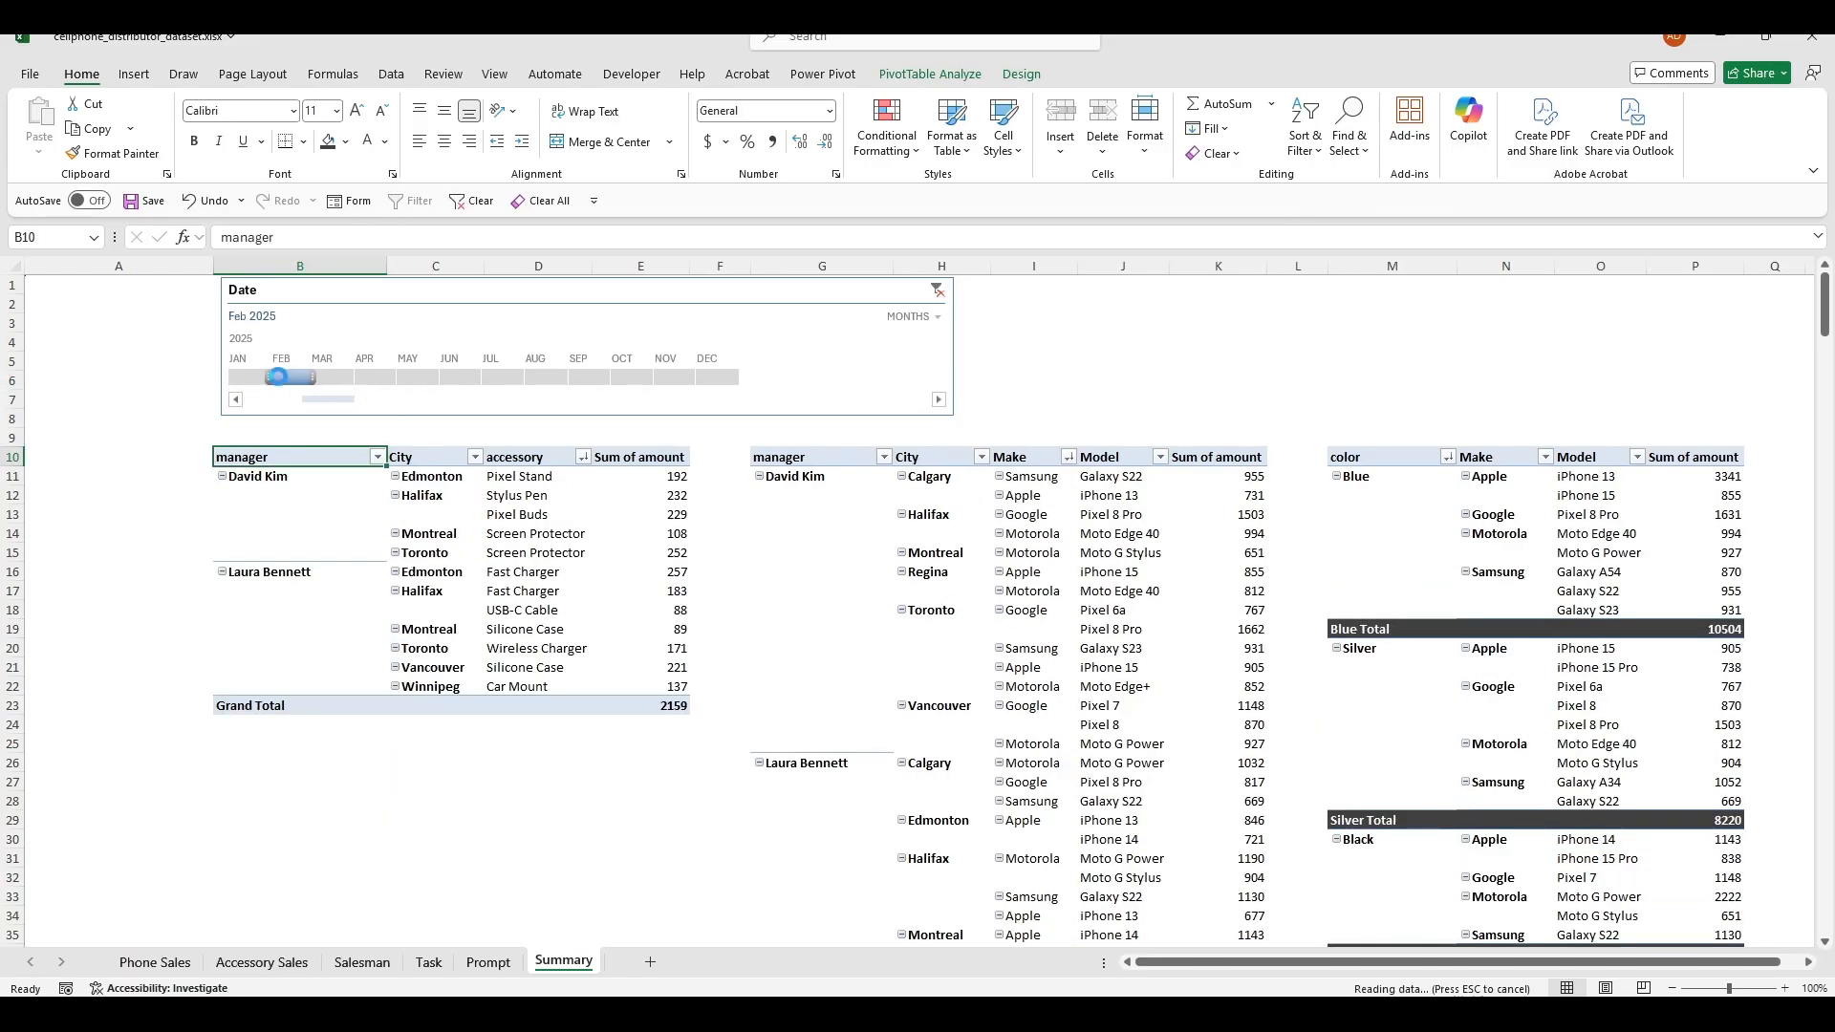
left_click(241, 379)
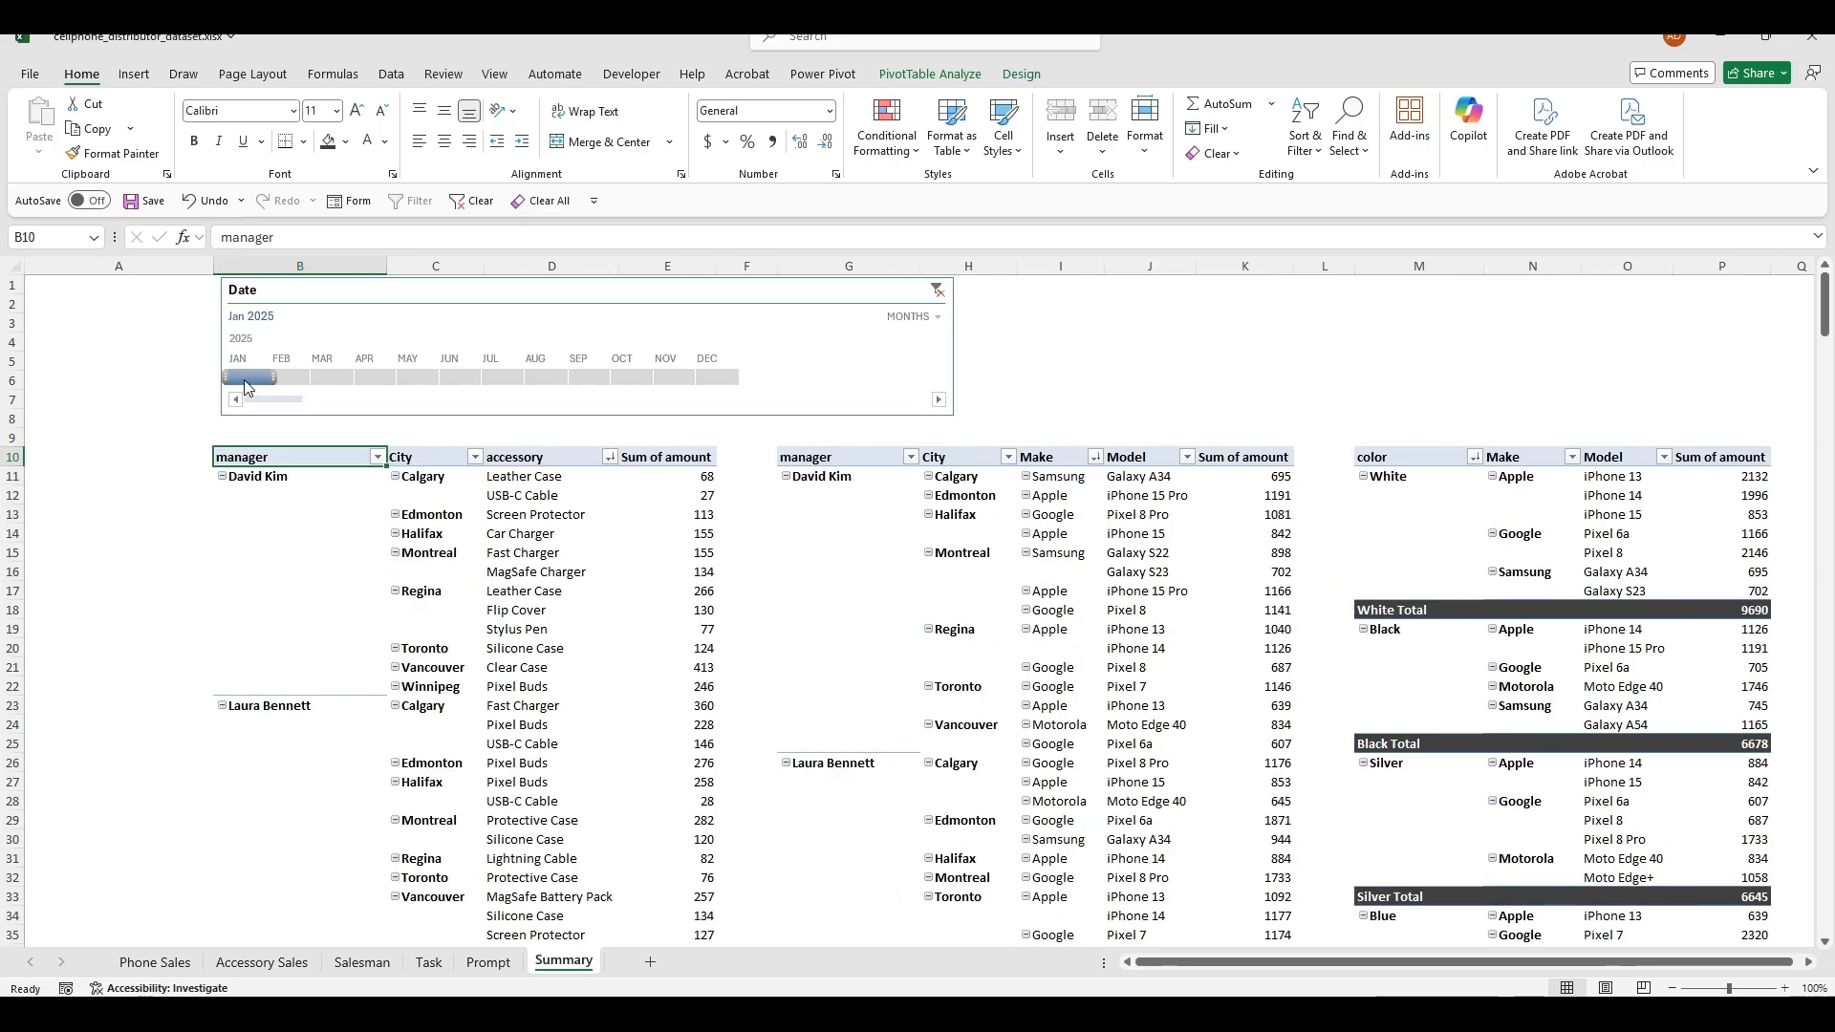
left_click(1053, 387)
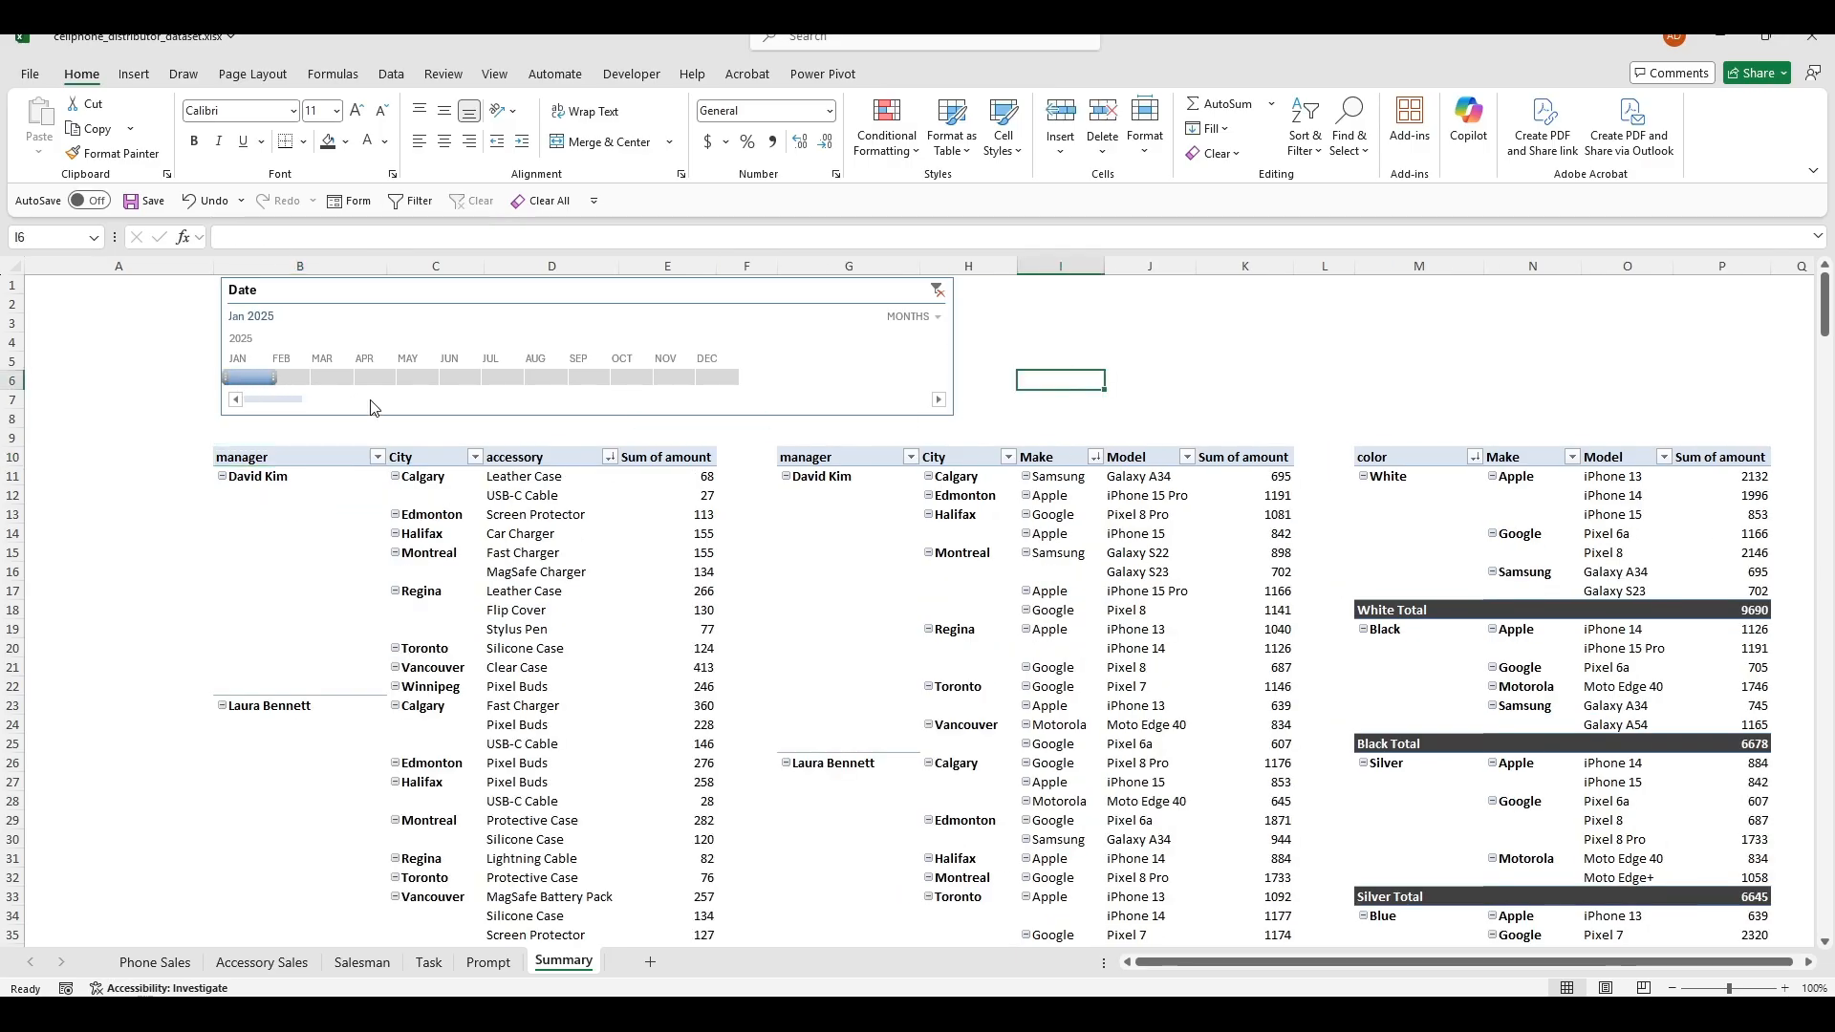
Step: Widen column A slightly and place a slicer for ModelTable's Make field there, beside the Date timeline
left_click_drag(214, 266, 224, 266)
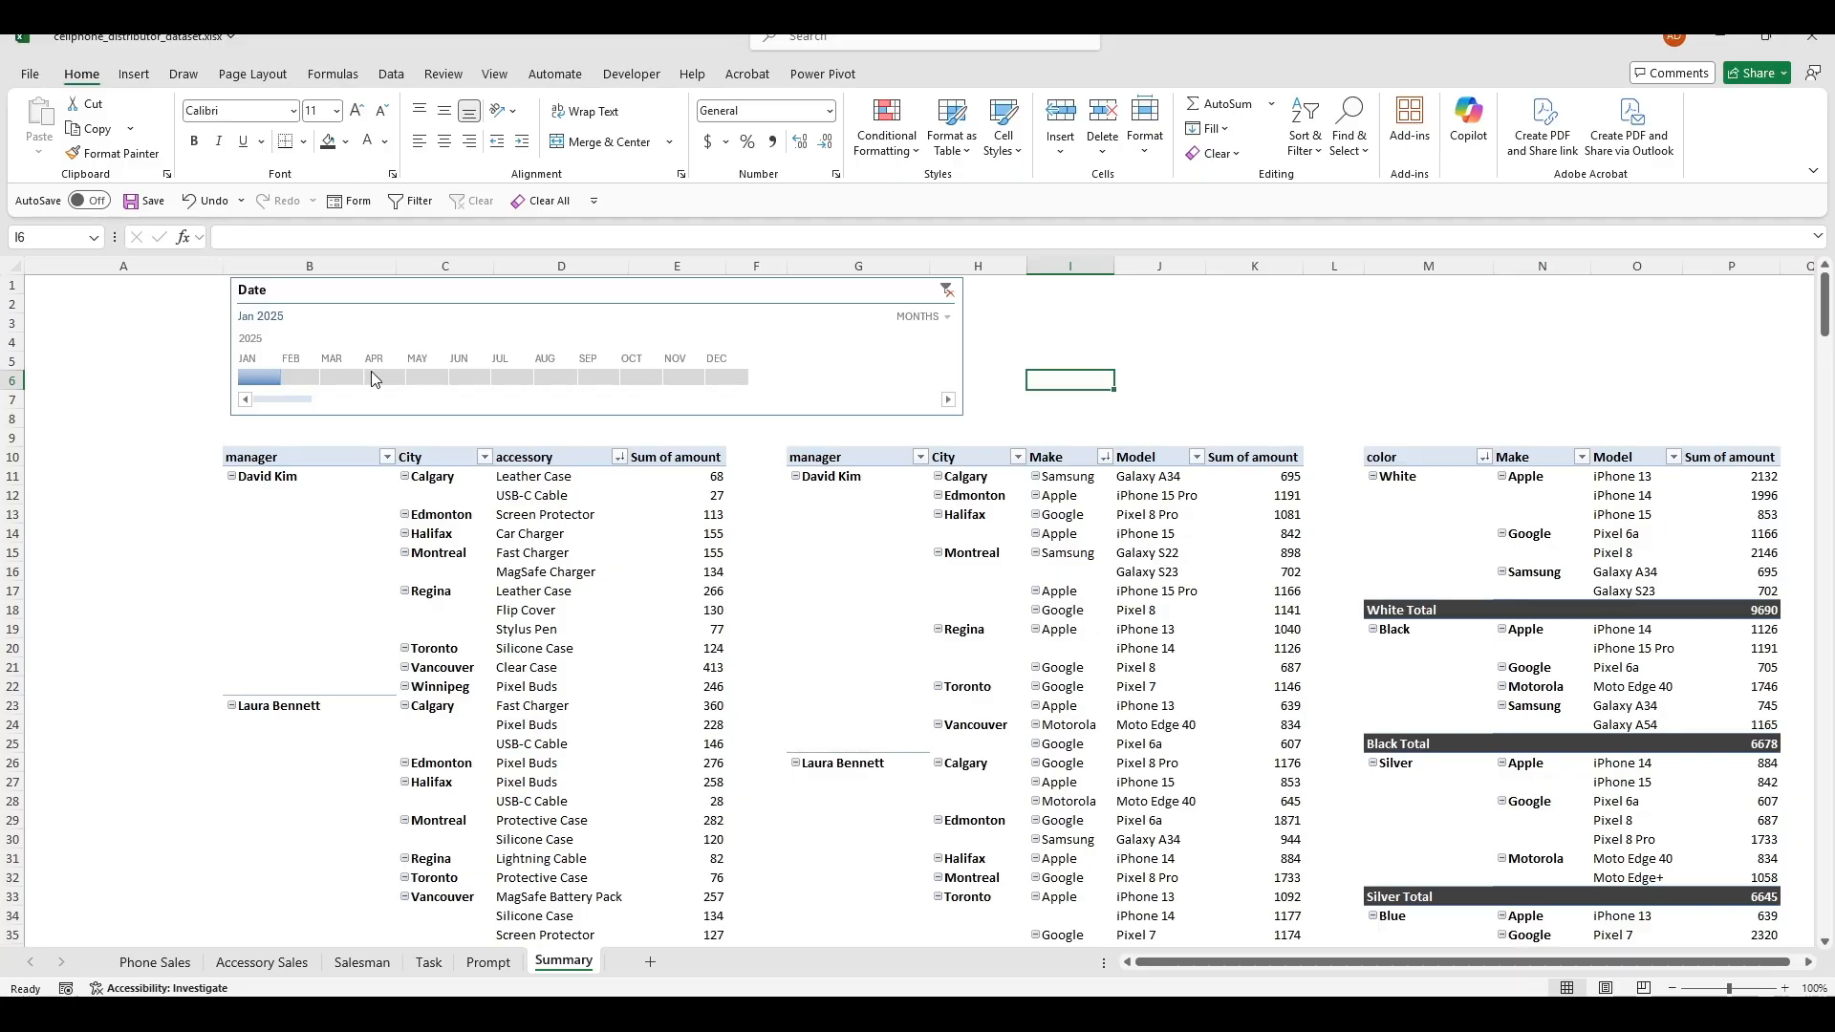
left_click(344, 490)
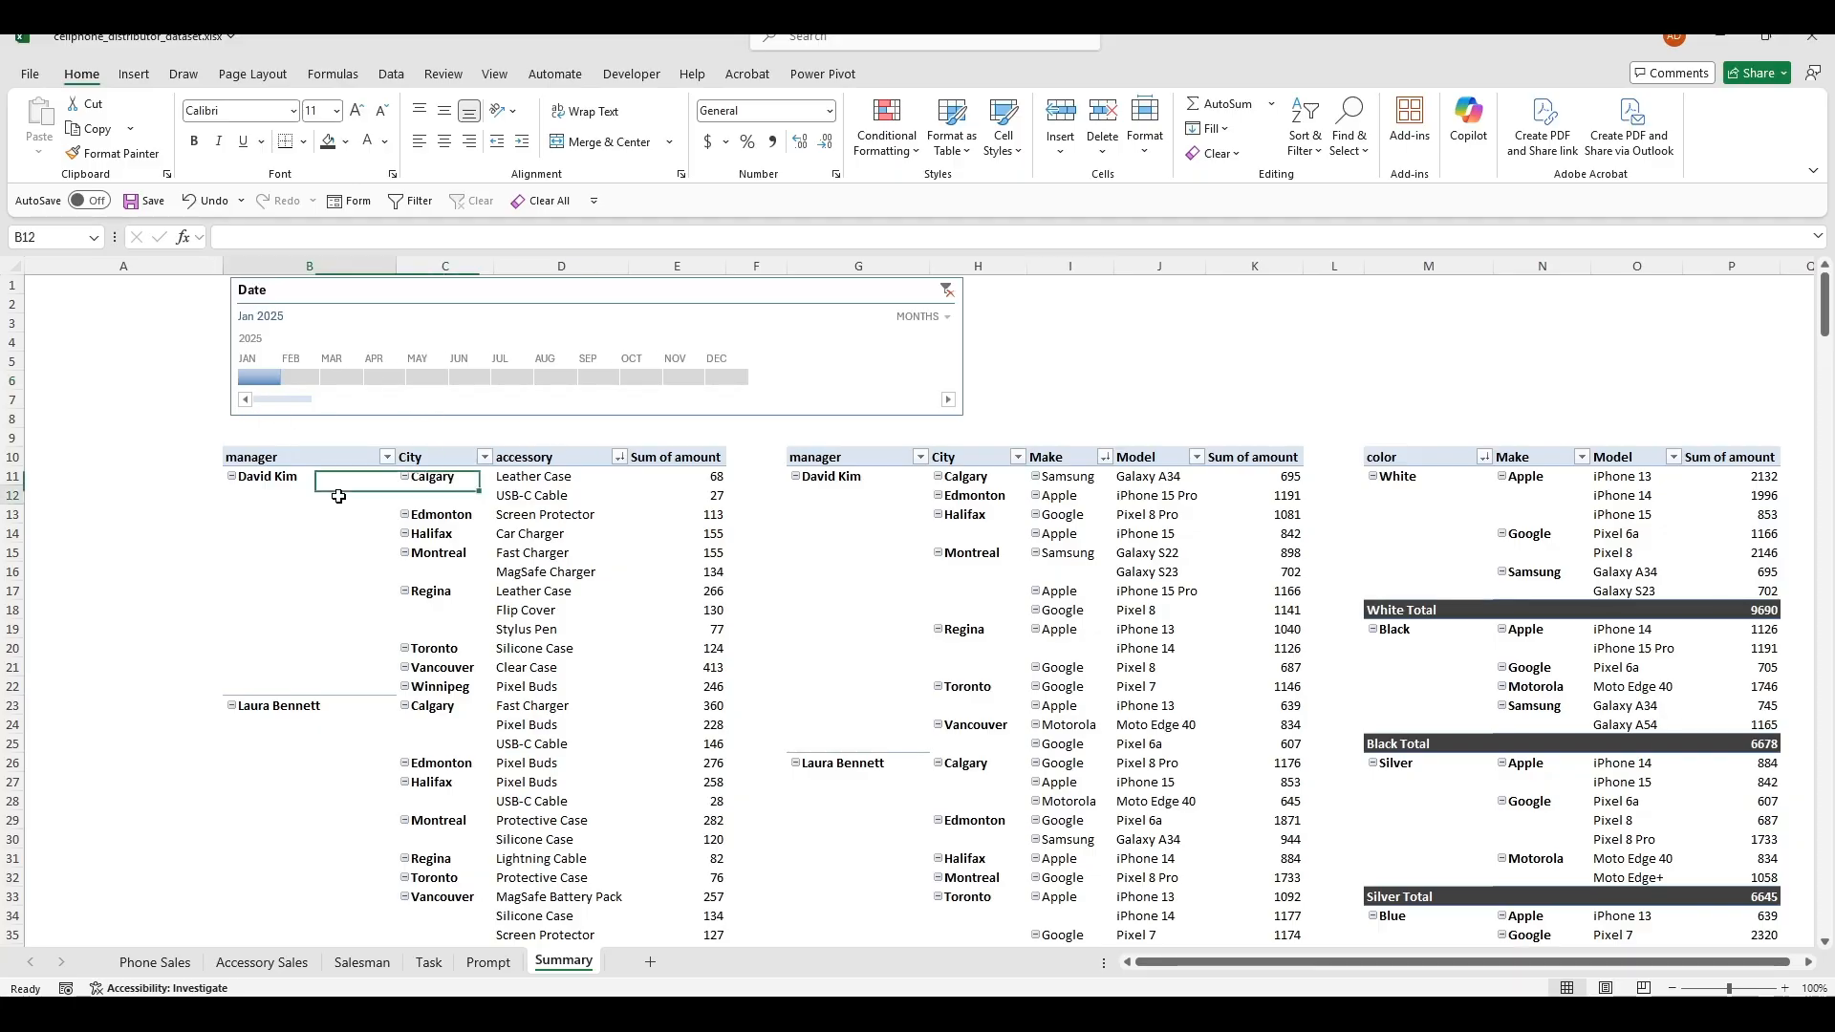
right_click(420, 497)
left_click(488, 967)
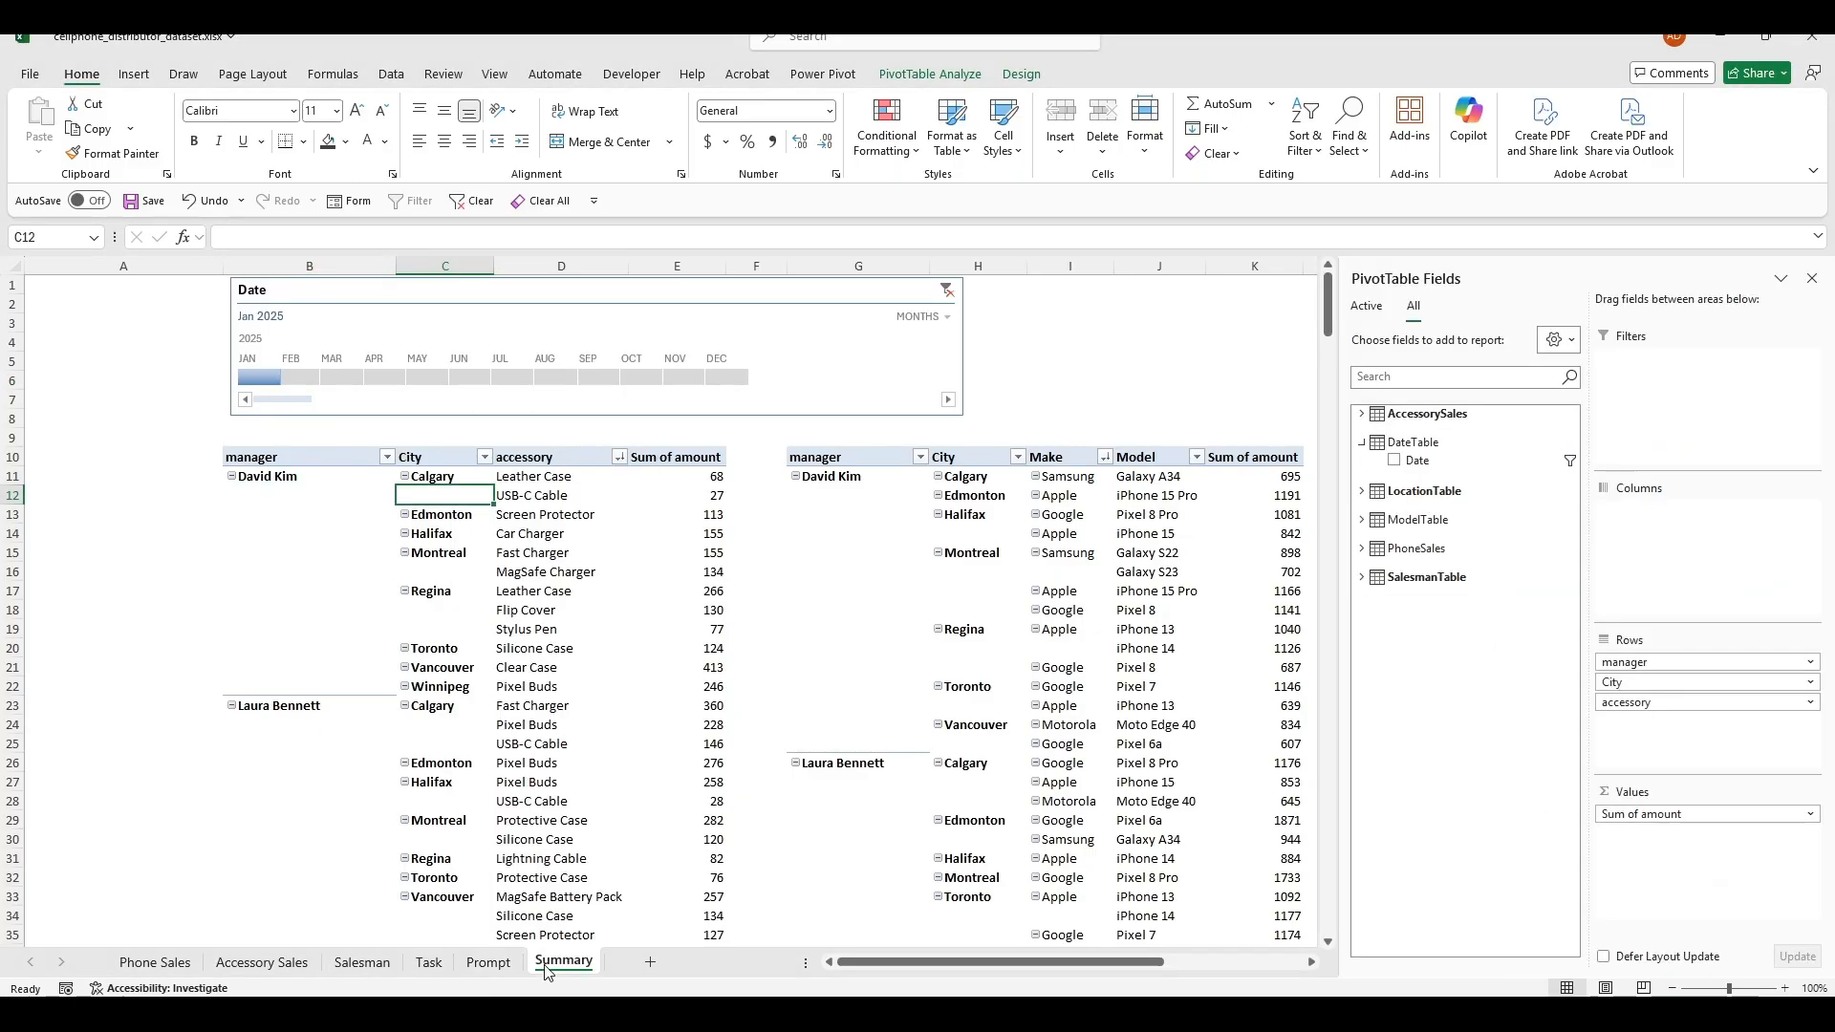
left_click(1361, 519)
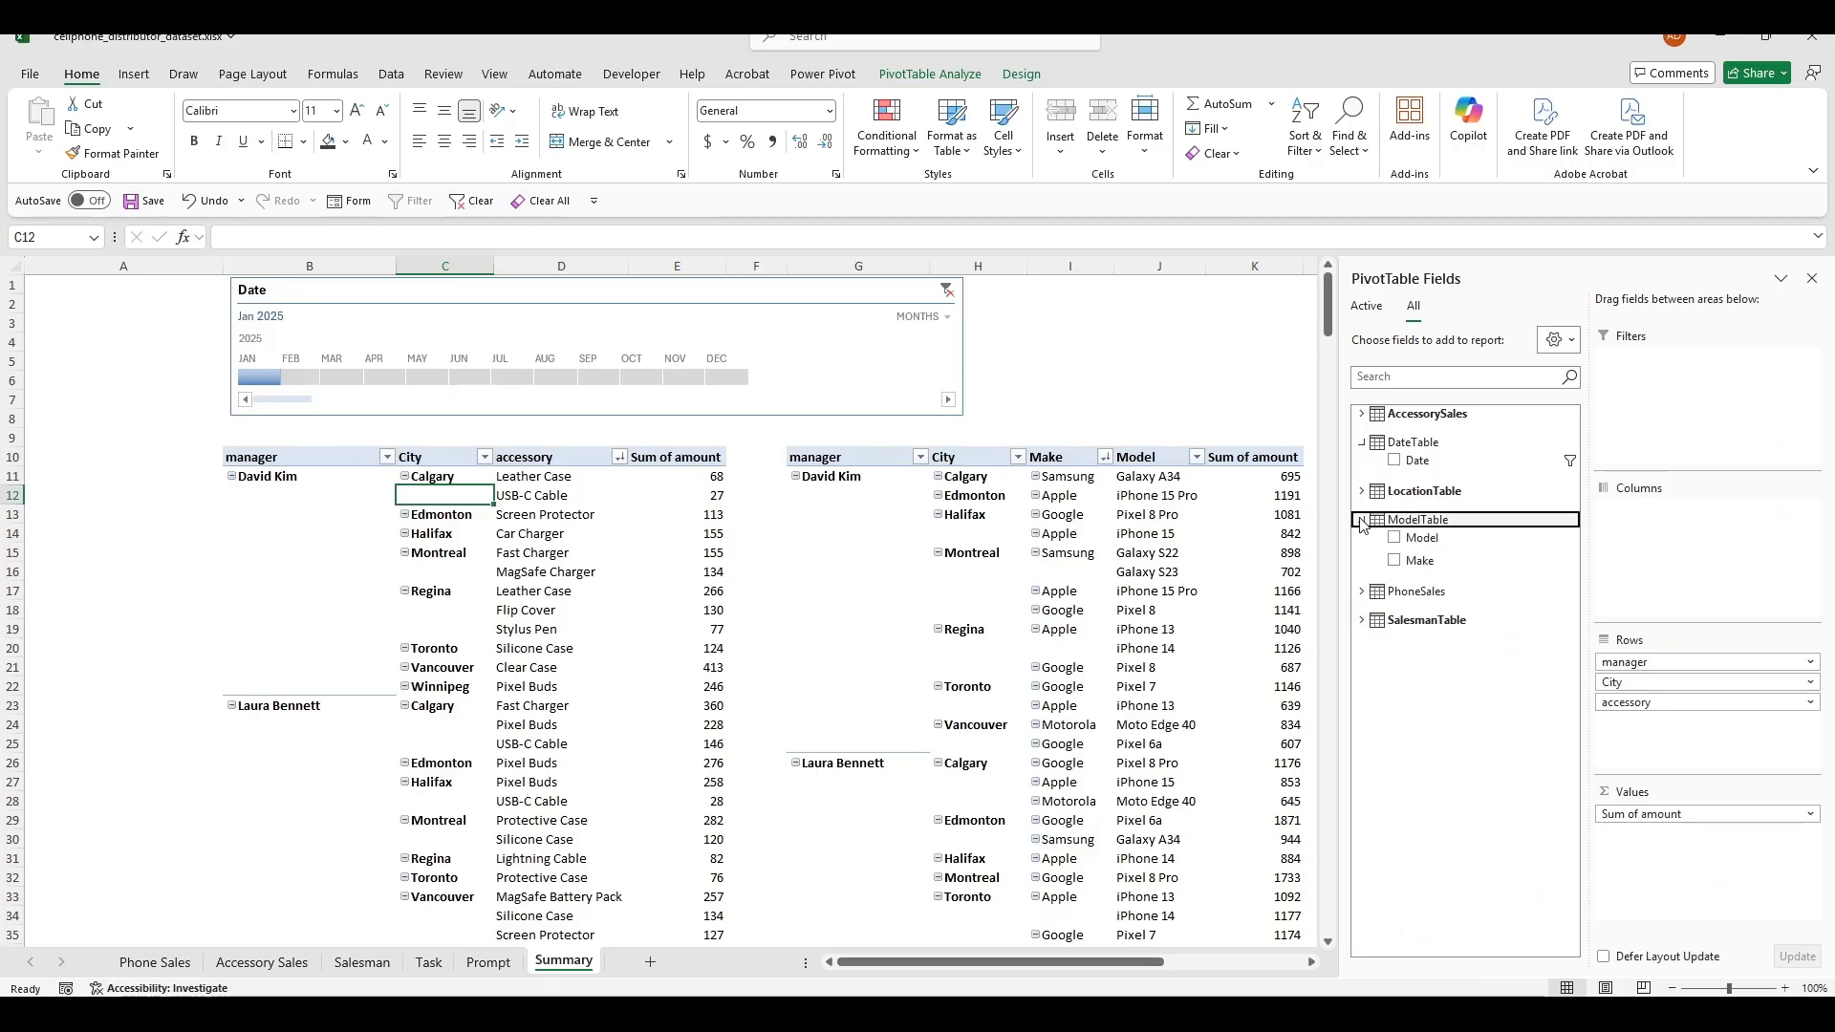
right_click(1439, 559)
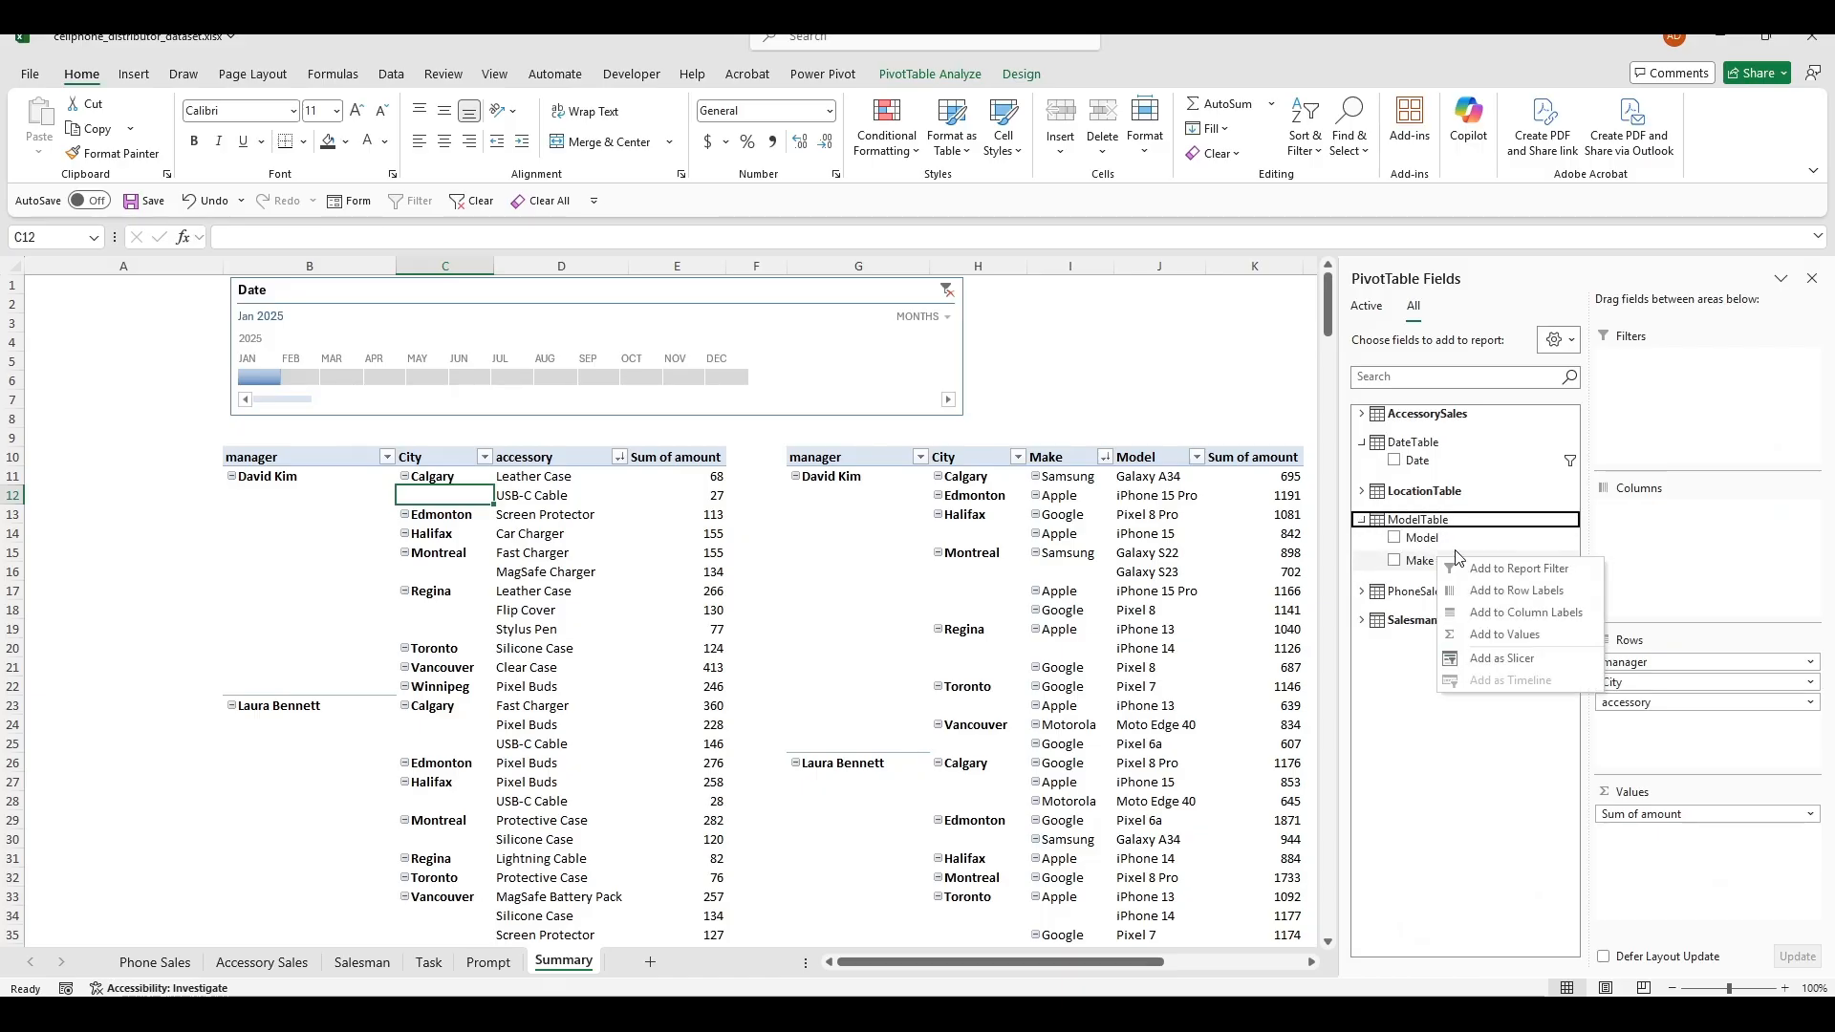
left_click(1511, 659)
left_click_drag(662, 497, 84, 289)
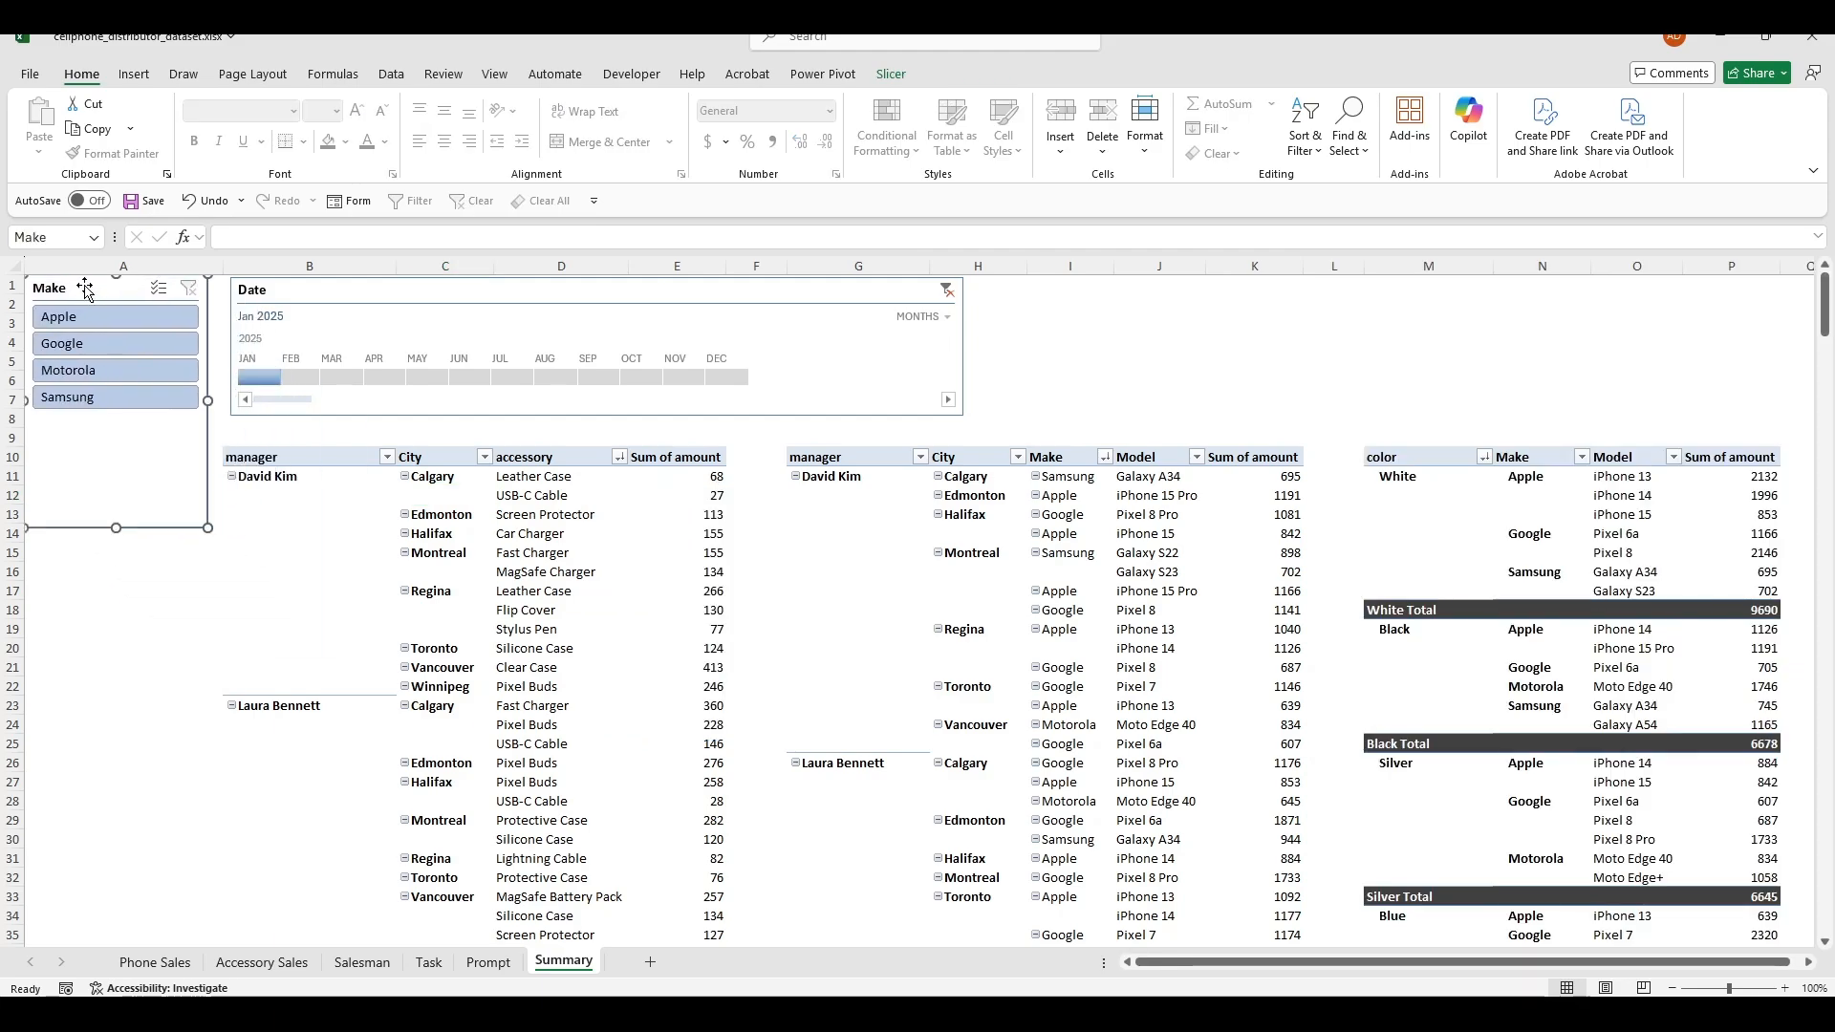
Step: Hide the PivotTable field list and filter the accessories PivotTable to Apple with the Make slicer
left_click(1148, 380)
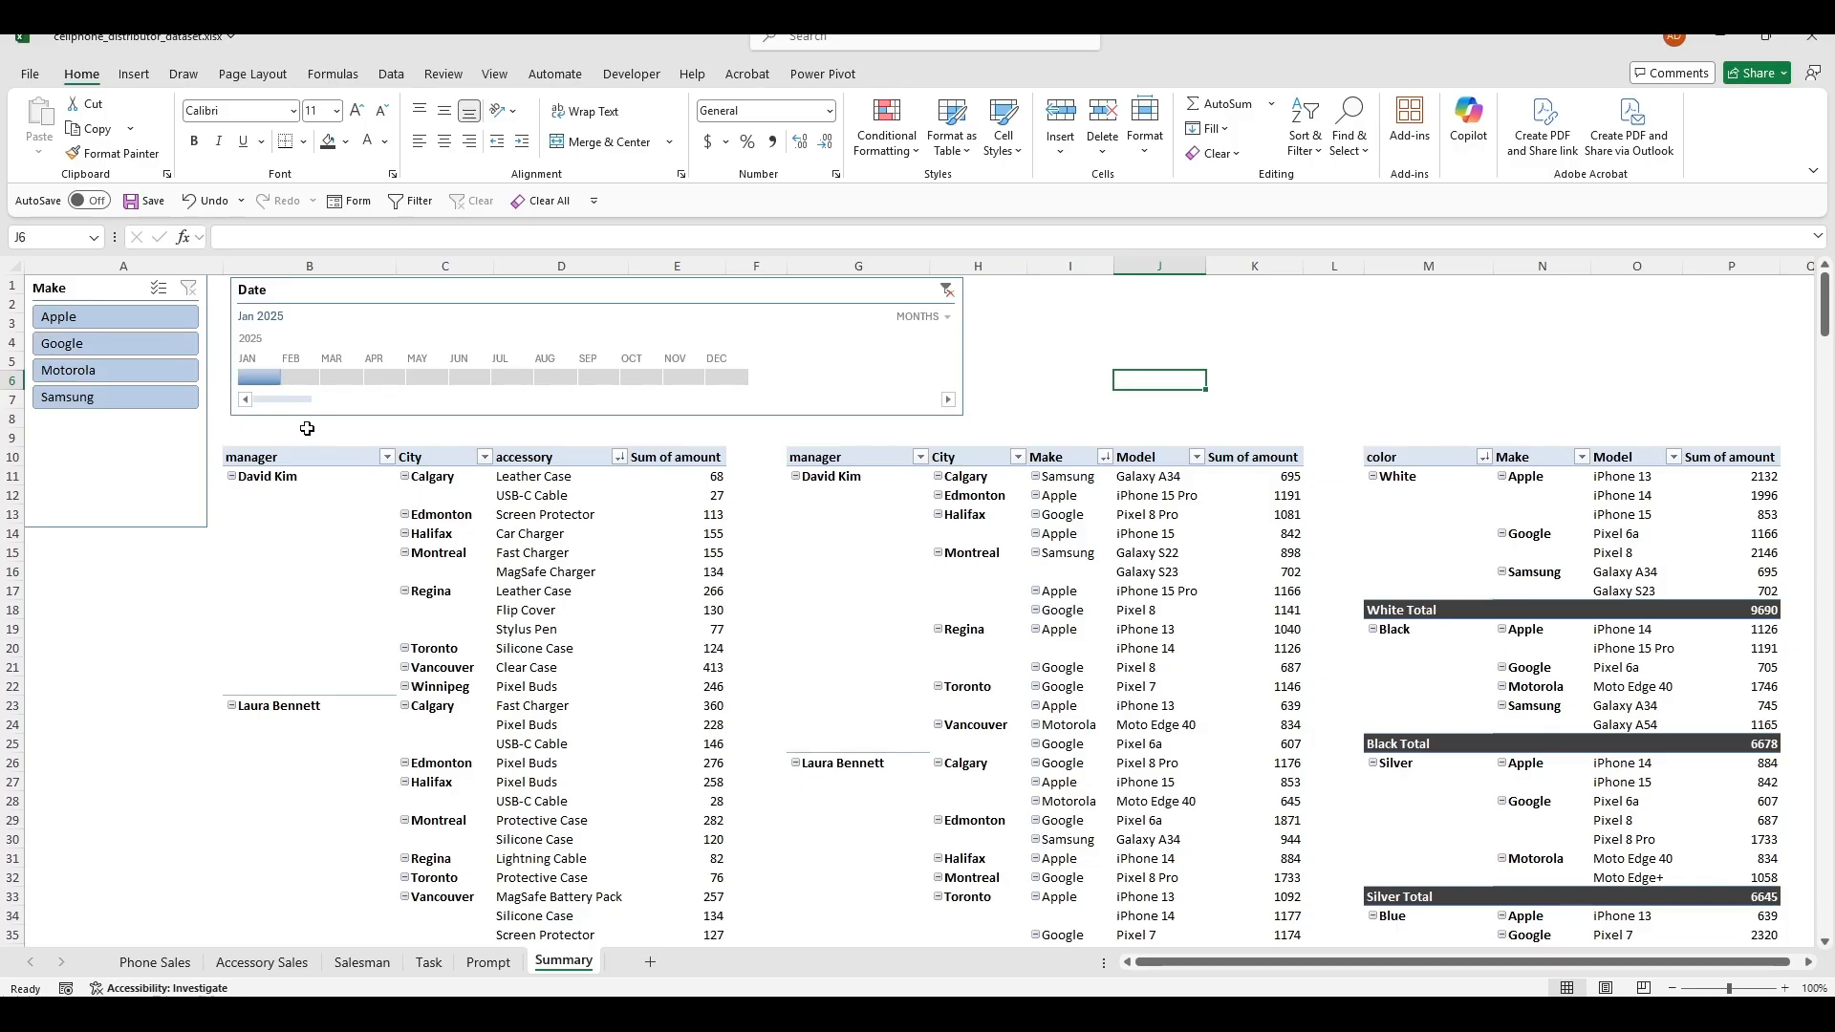
left_click(1197, 541)
right_click(1148, 517)
left_click(1189, 959)
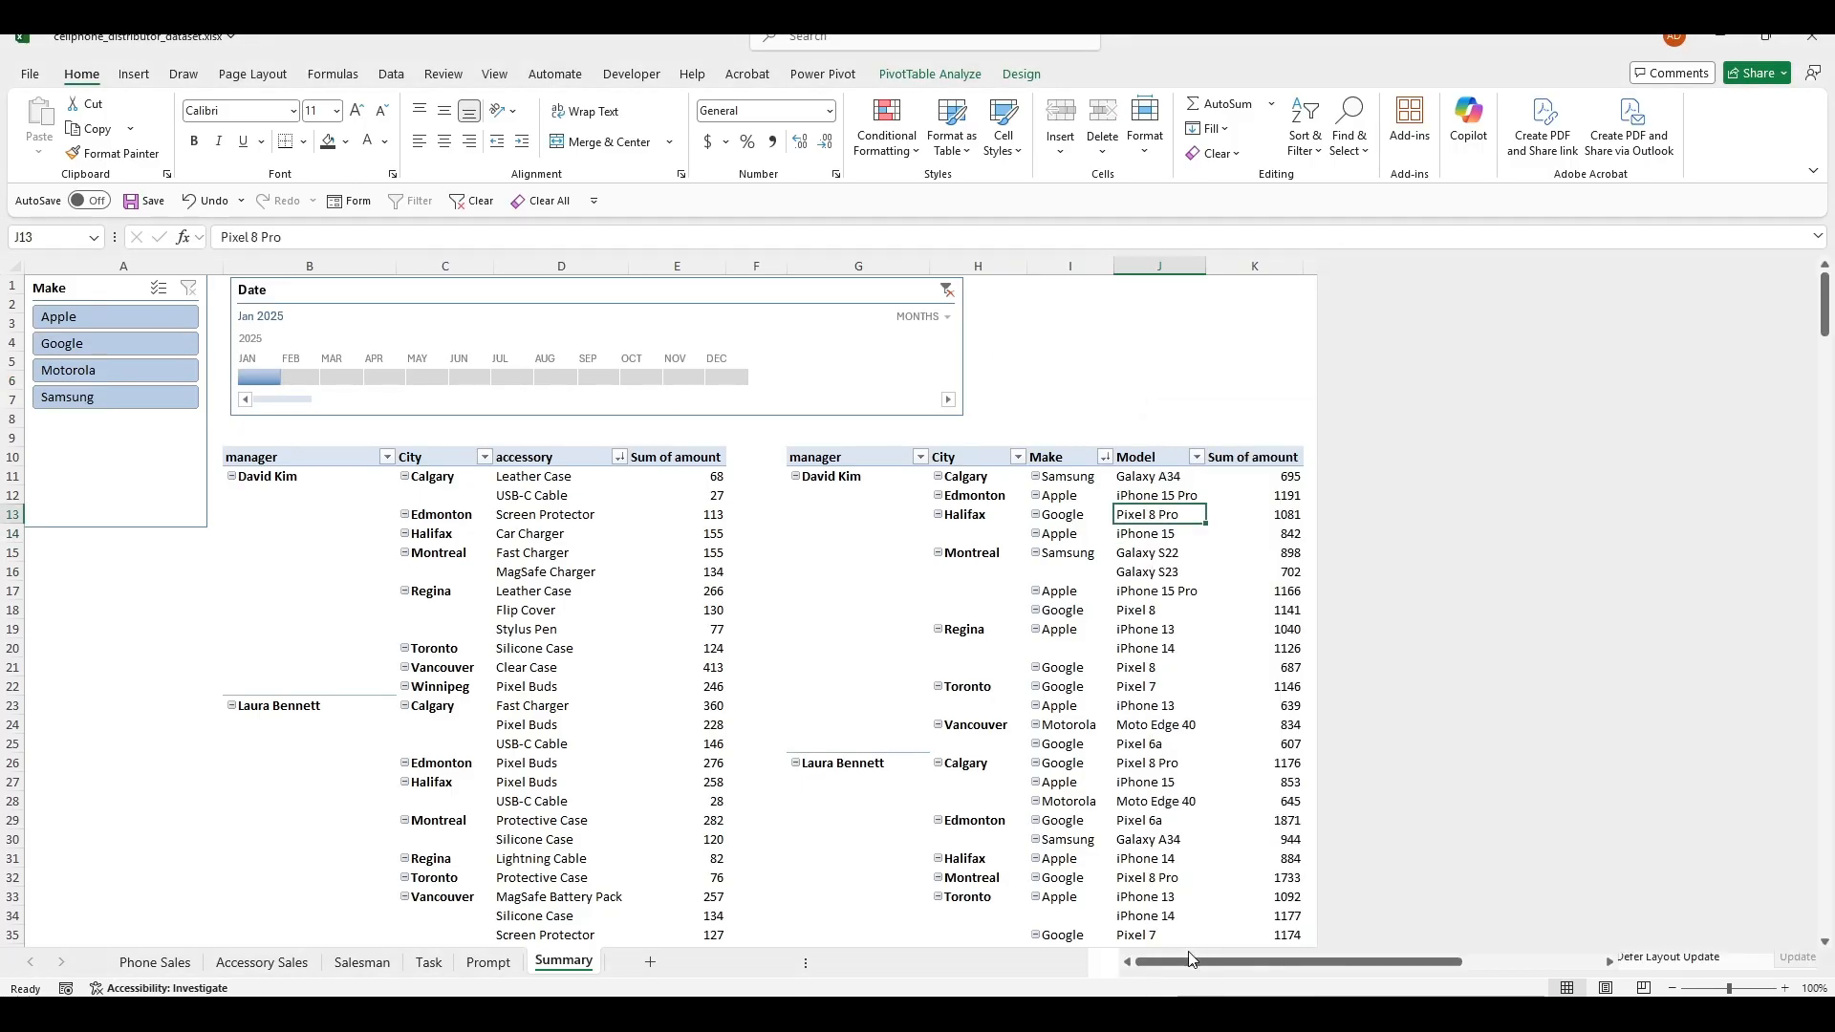
left_click(128, 326)
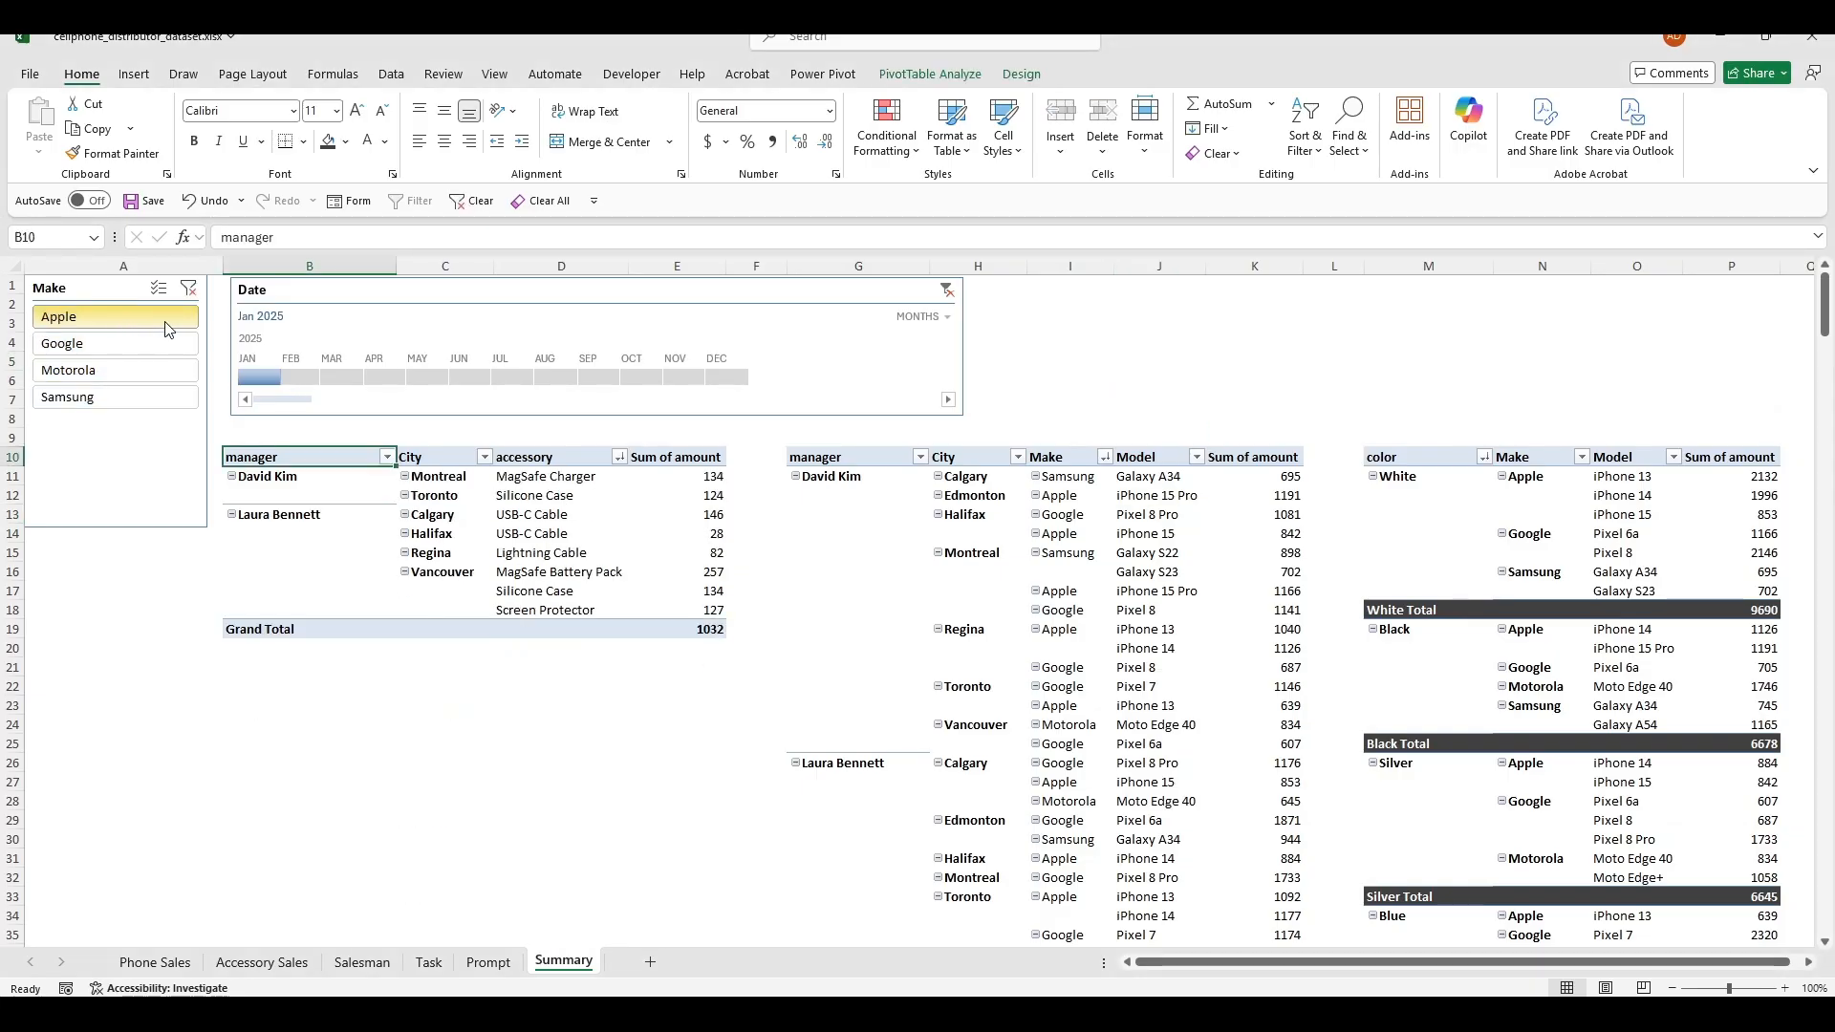
Step: Connect the Make slicer to PivotTable14 and PivotTable15 through its report connections
right_click(55, 290)
left_click(180, 597)
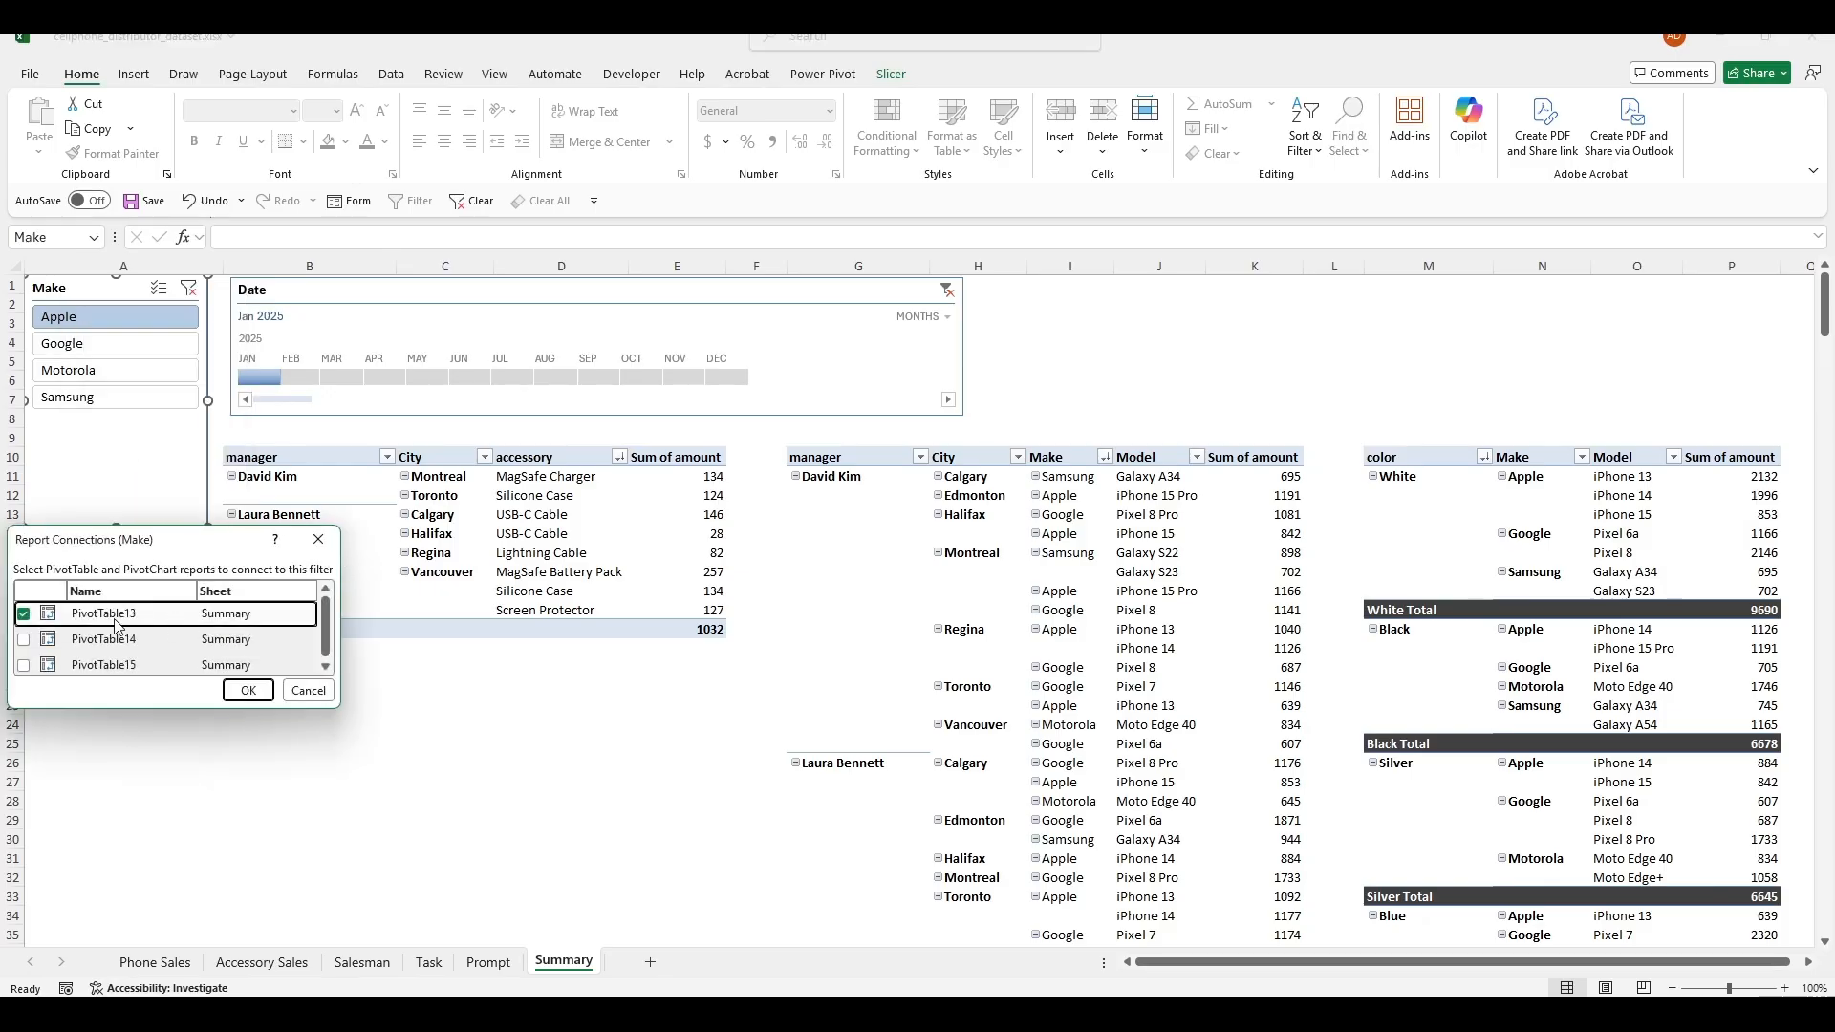
left_click(25, 664)
left_click(24, 640)
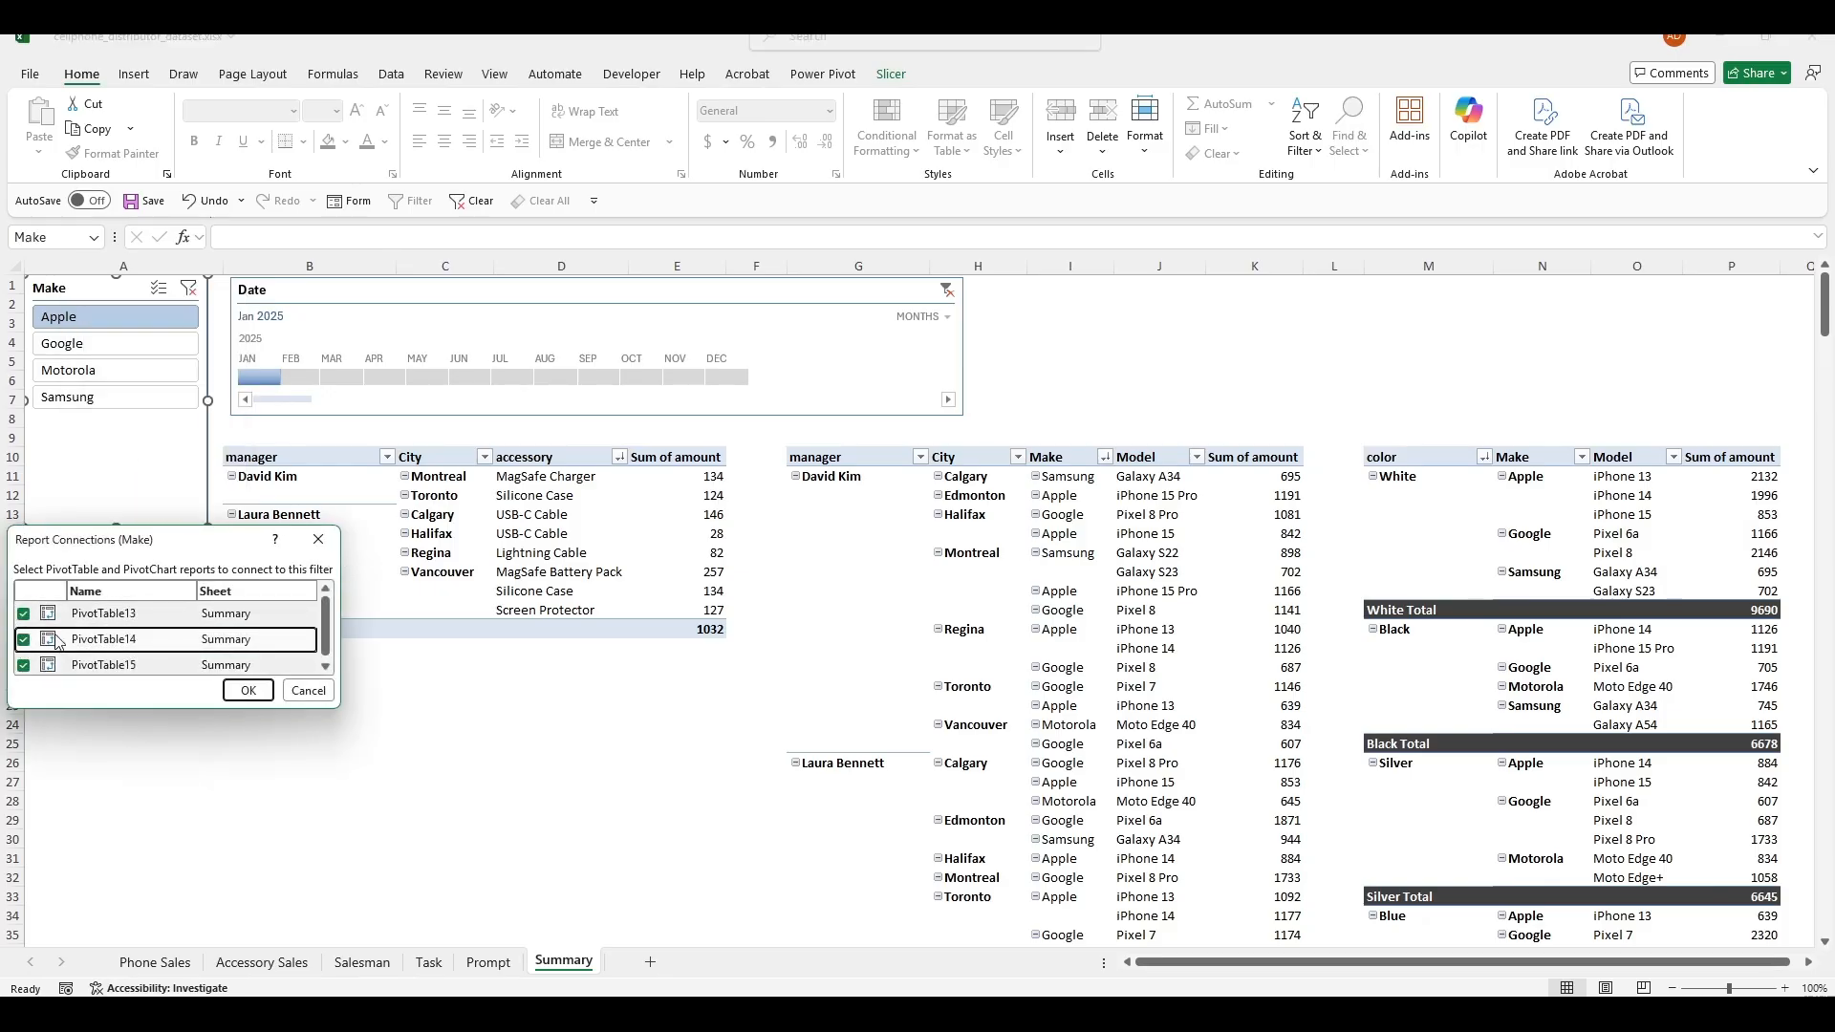
left_click(248, 690)
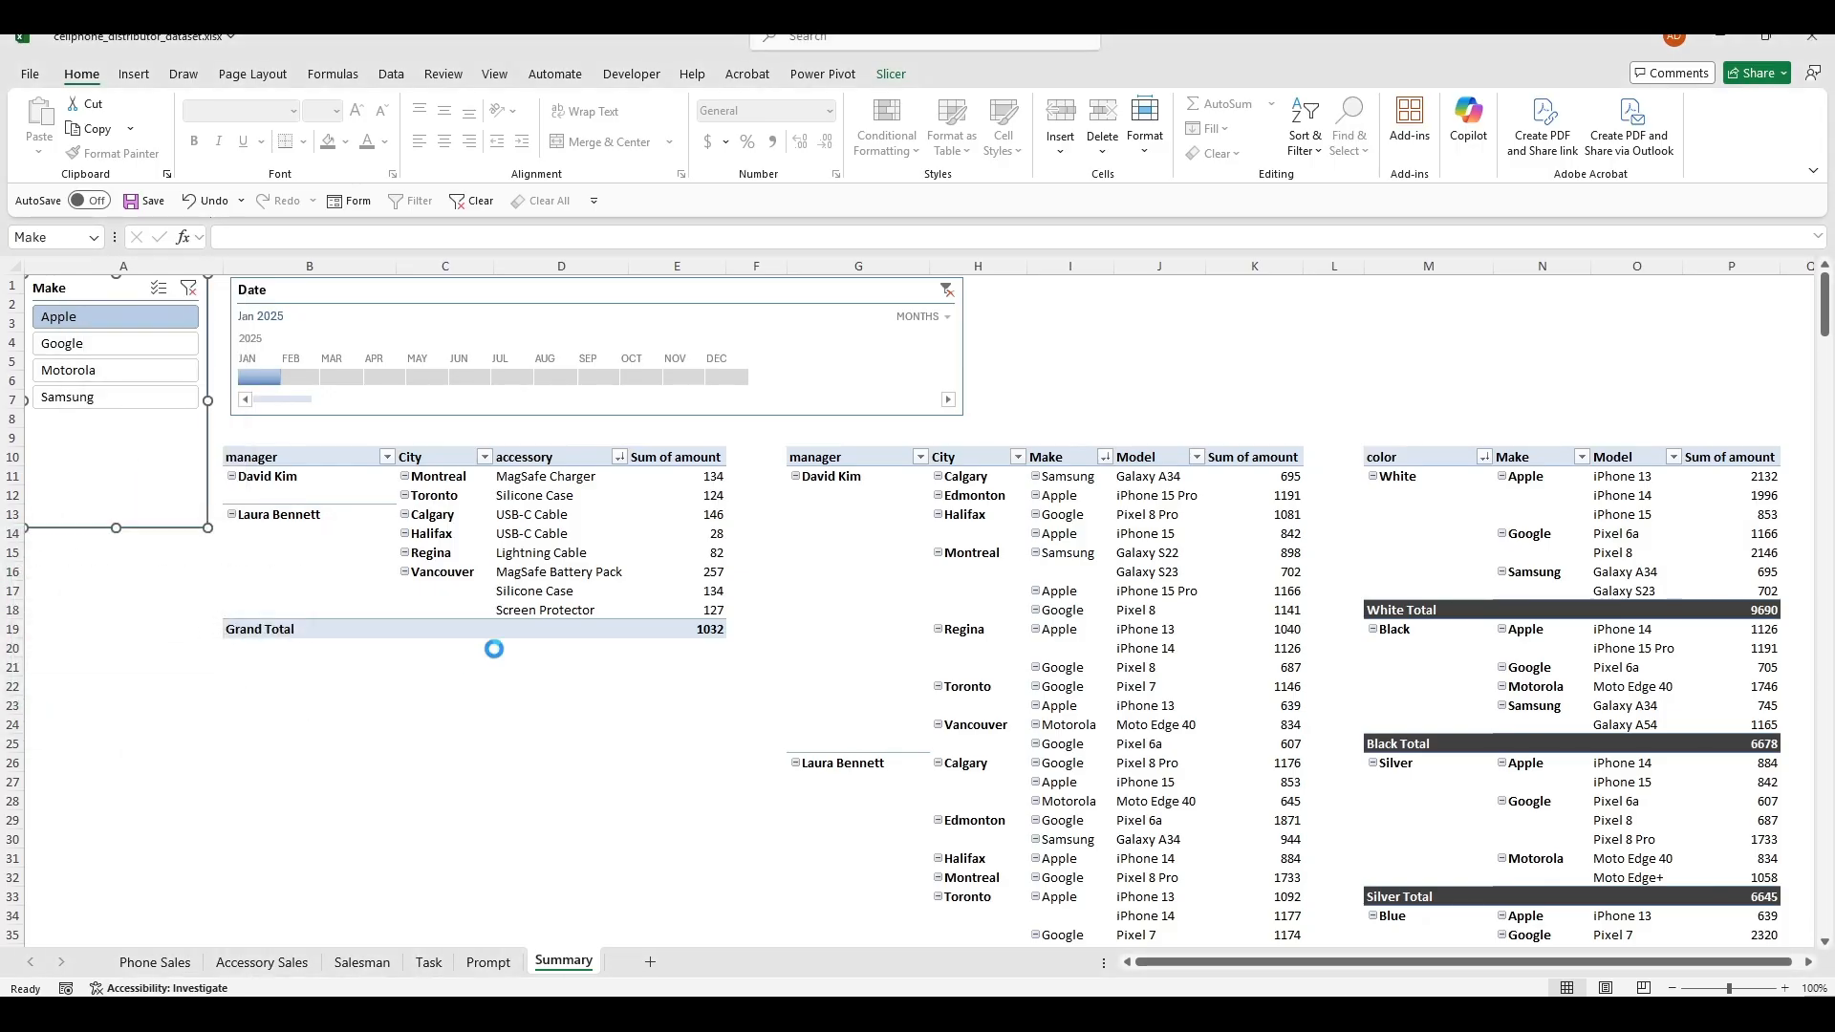
left_click(1116, 419)
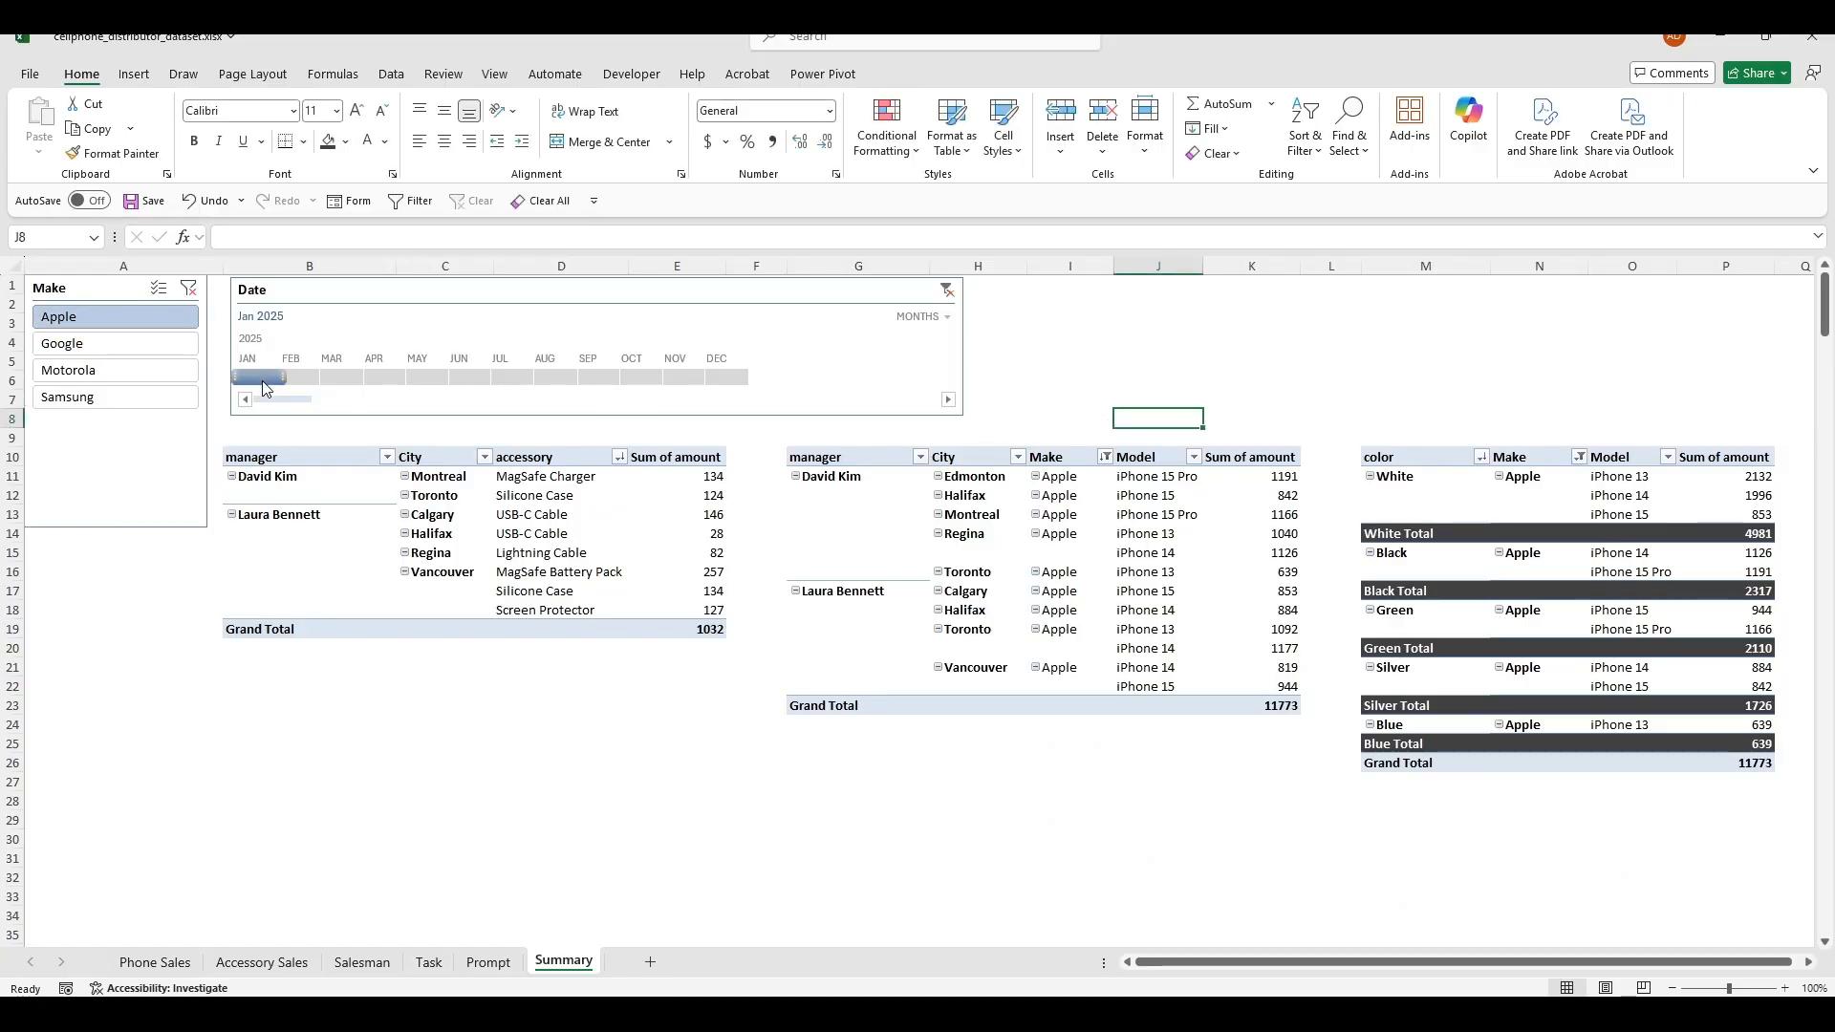
Step: Test the Make slicer on Google, Motorola and Samsung, and step the Date timeline through February 2025 and March 2025
left_click(1238, 343)
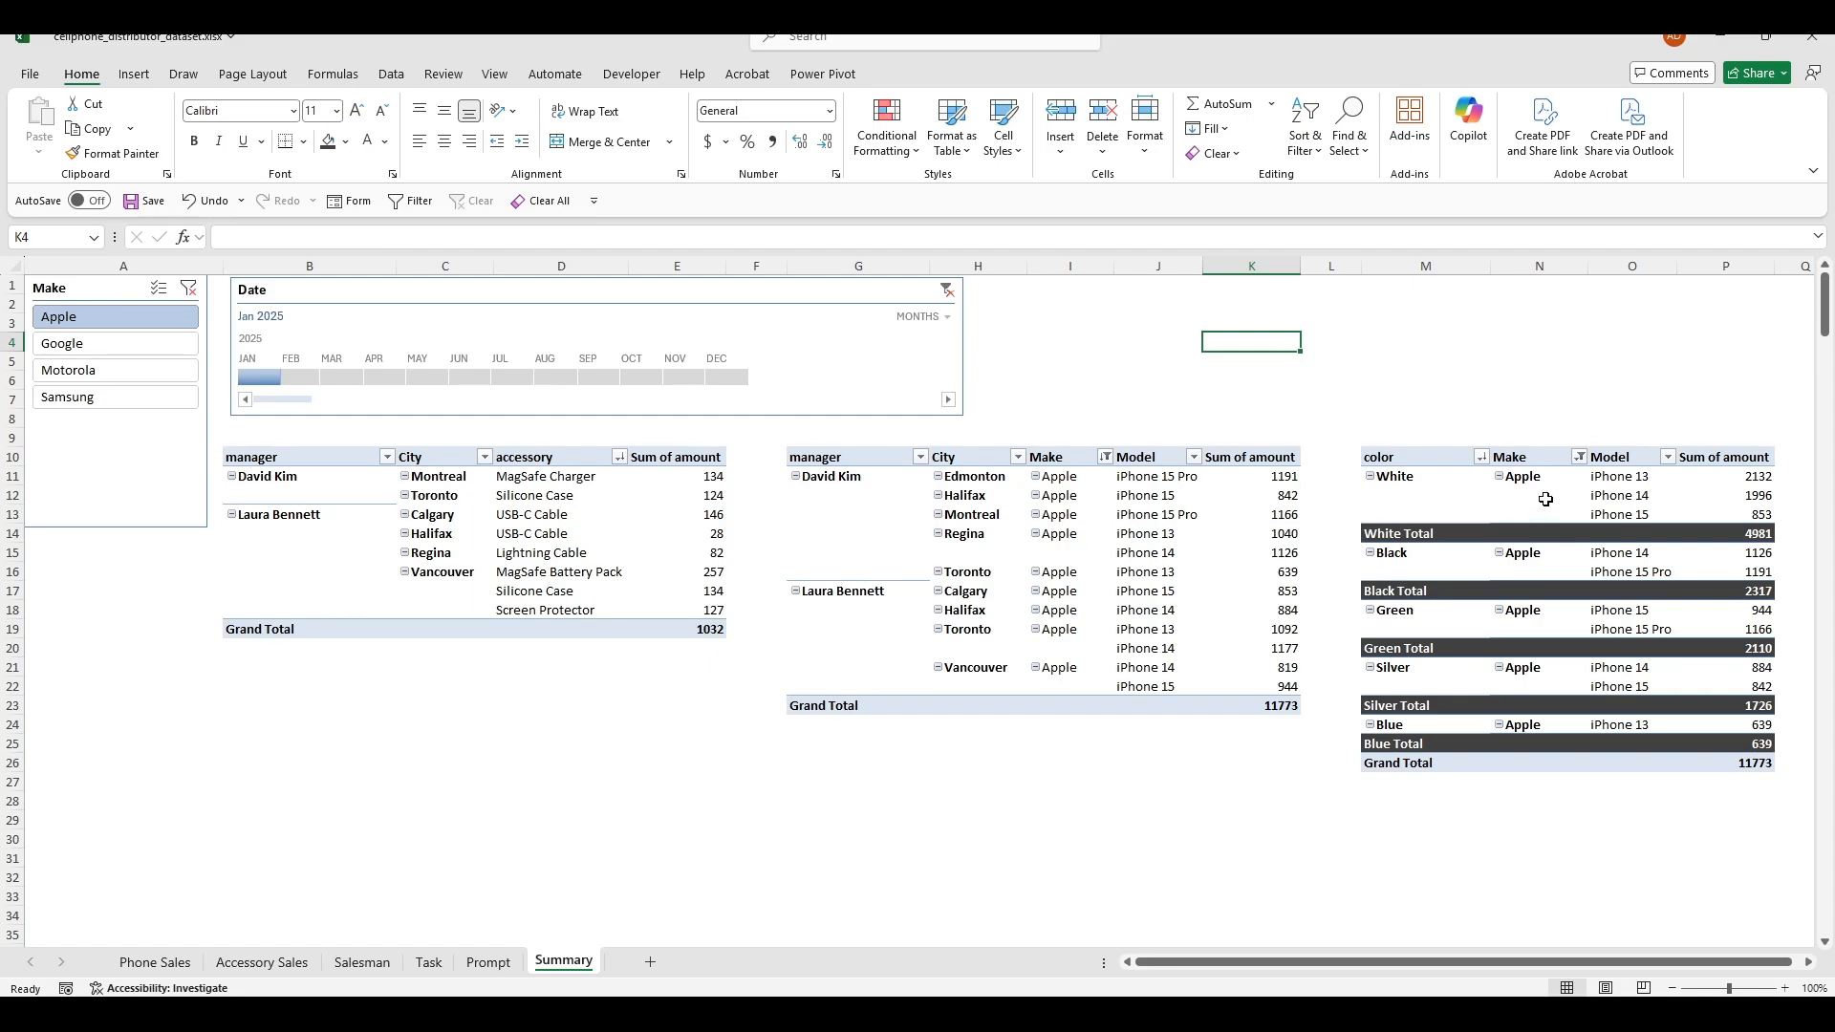
left_click(149, 346)
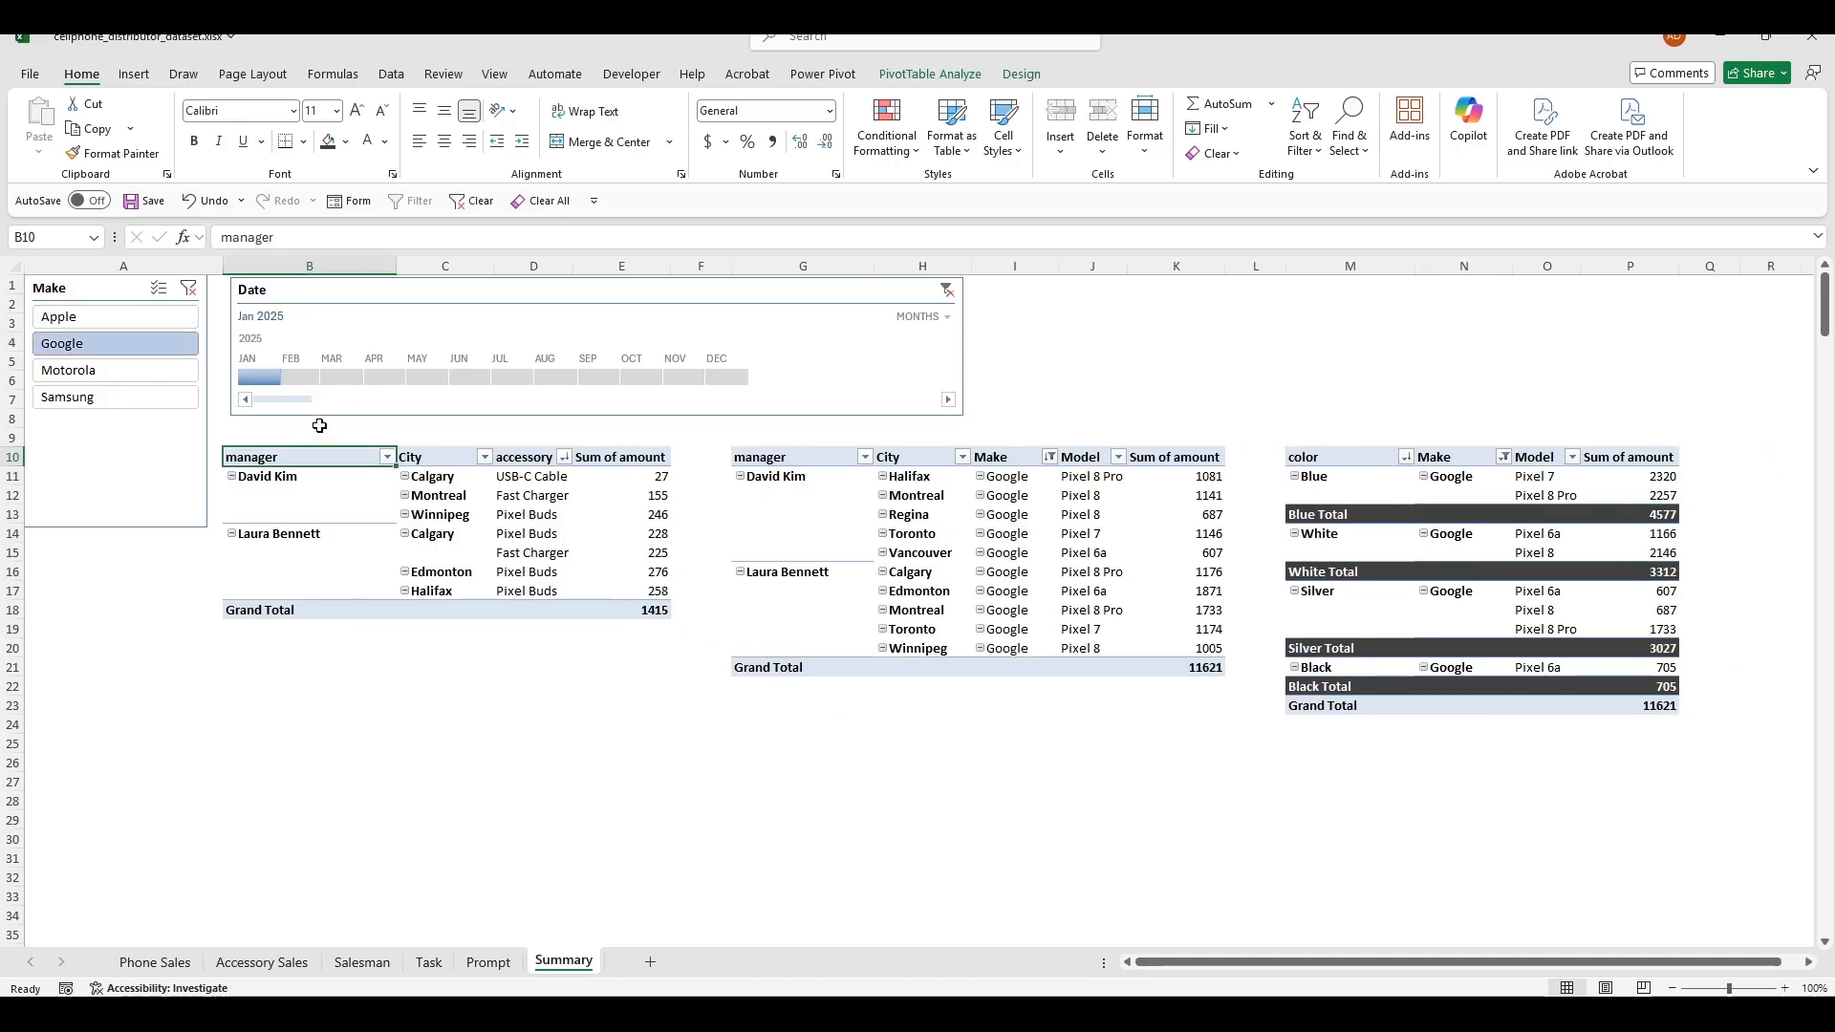
left_click(155, 373)
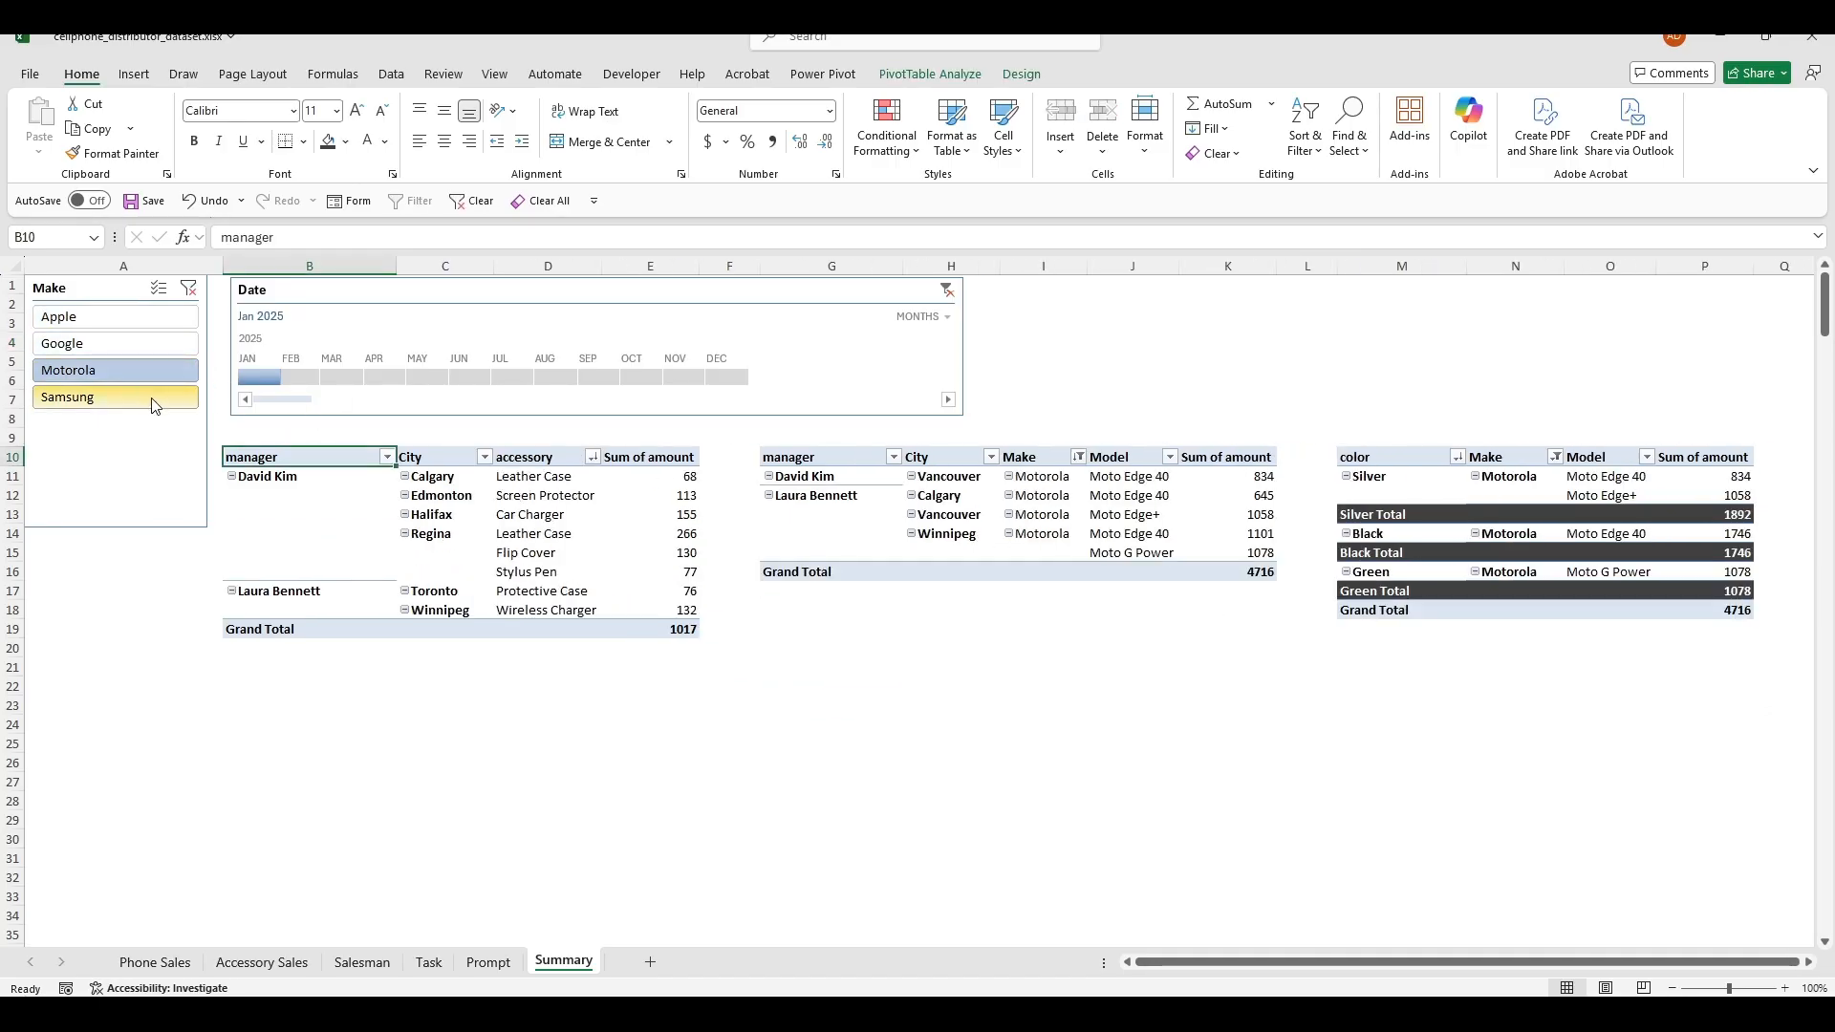
left_click(153, 397)
left_click(316, 379)
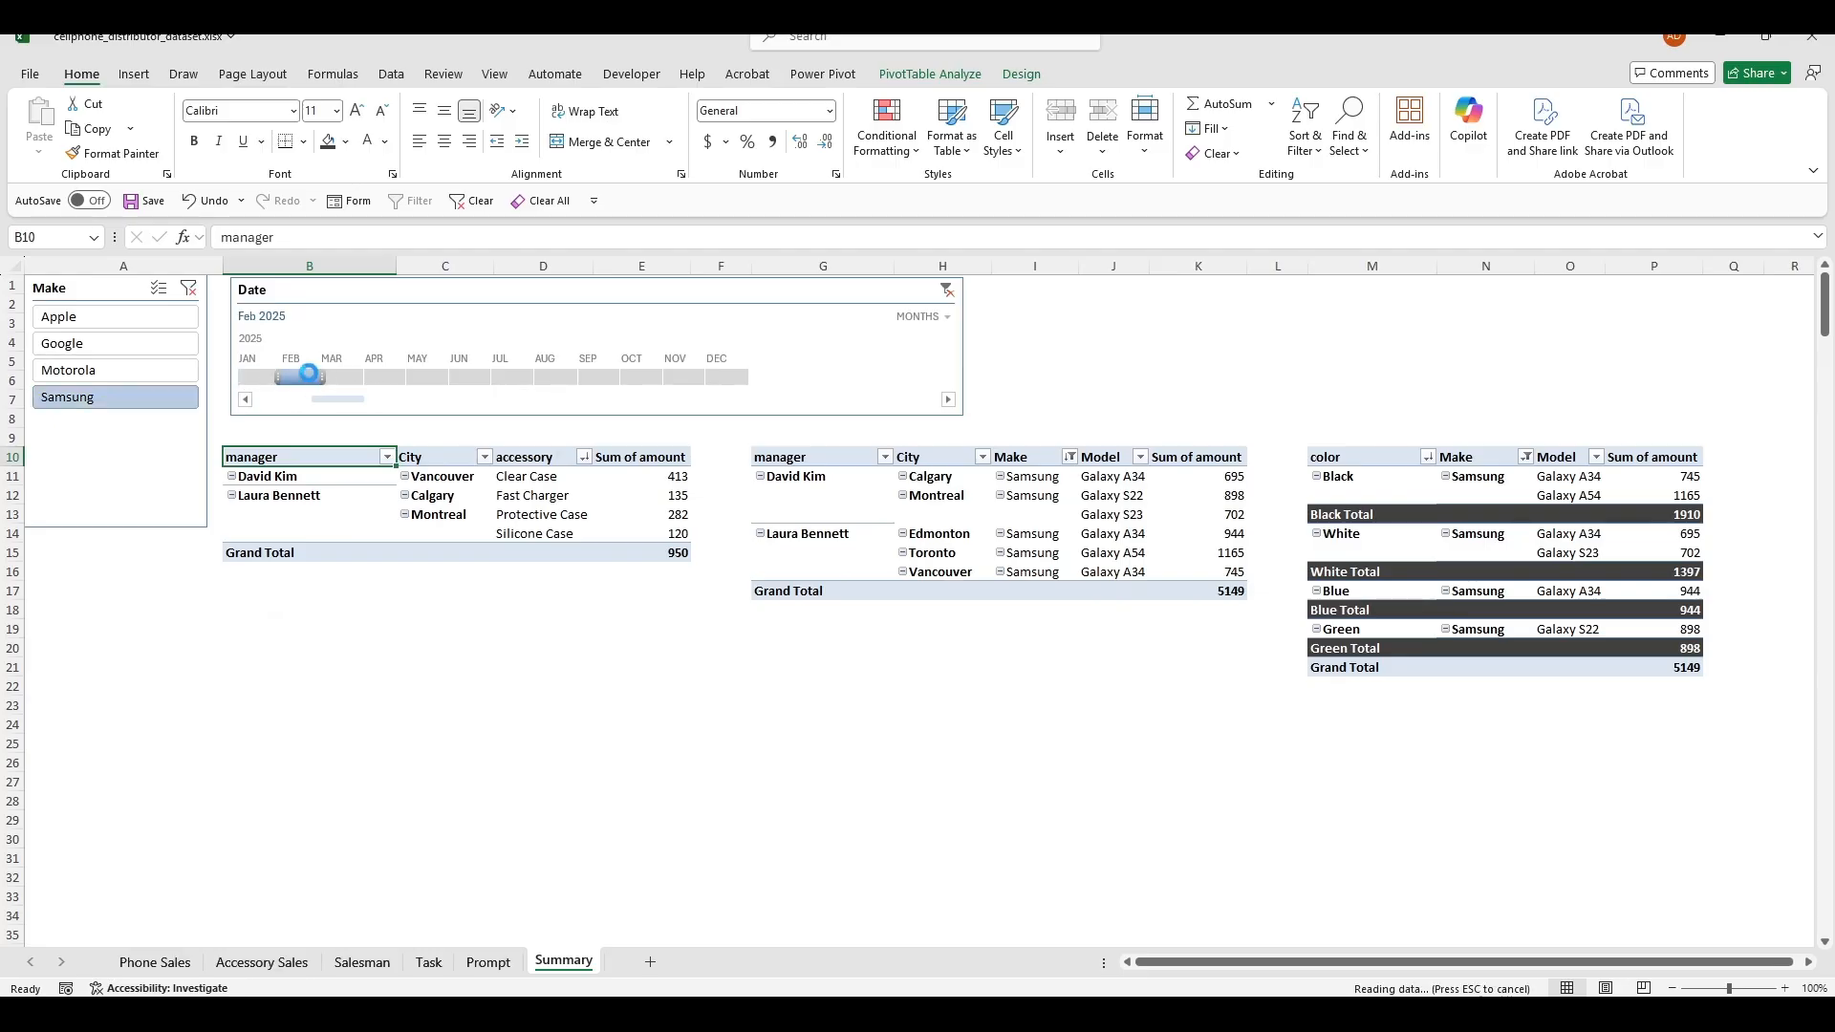
left_click(346, 380)
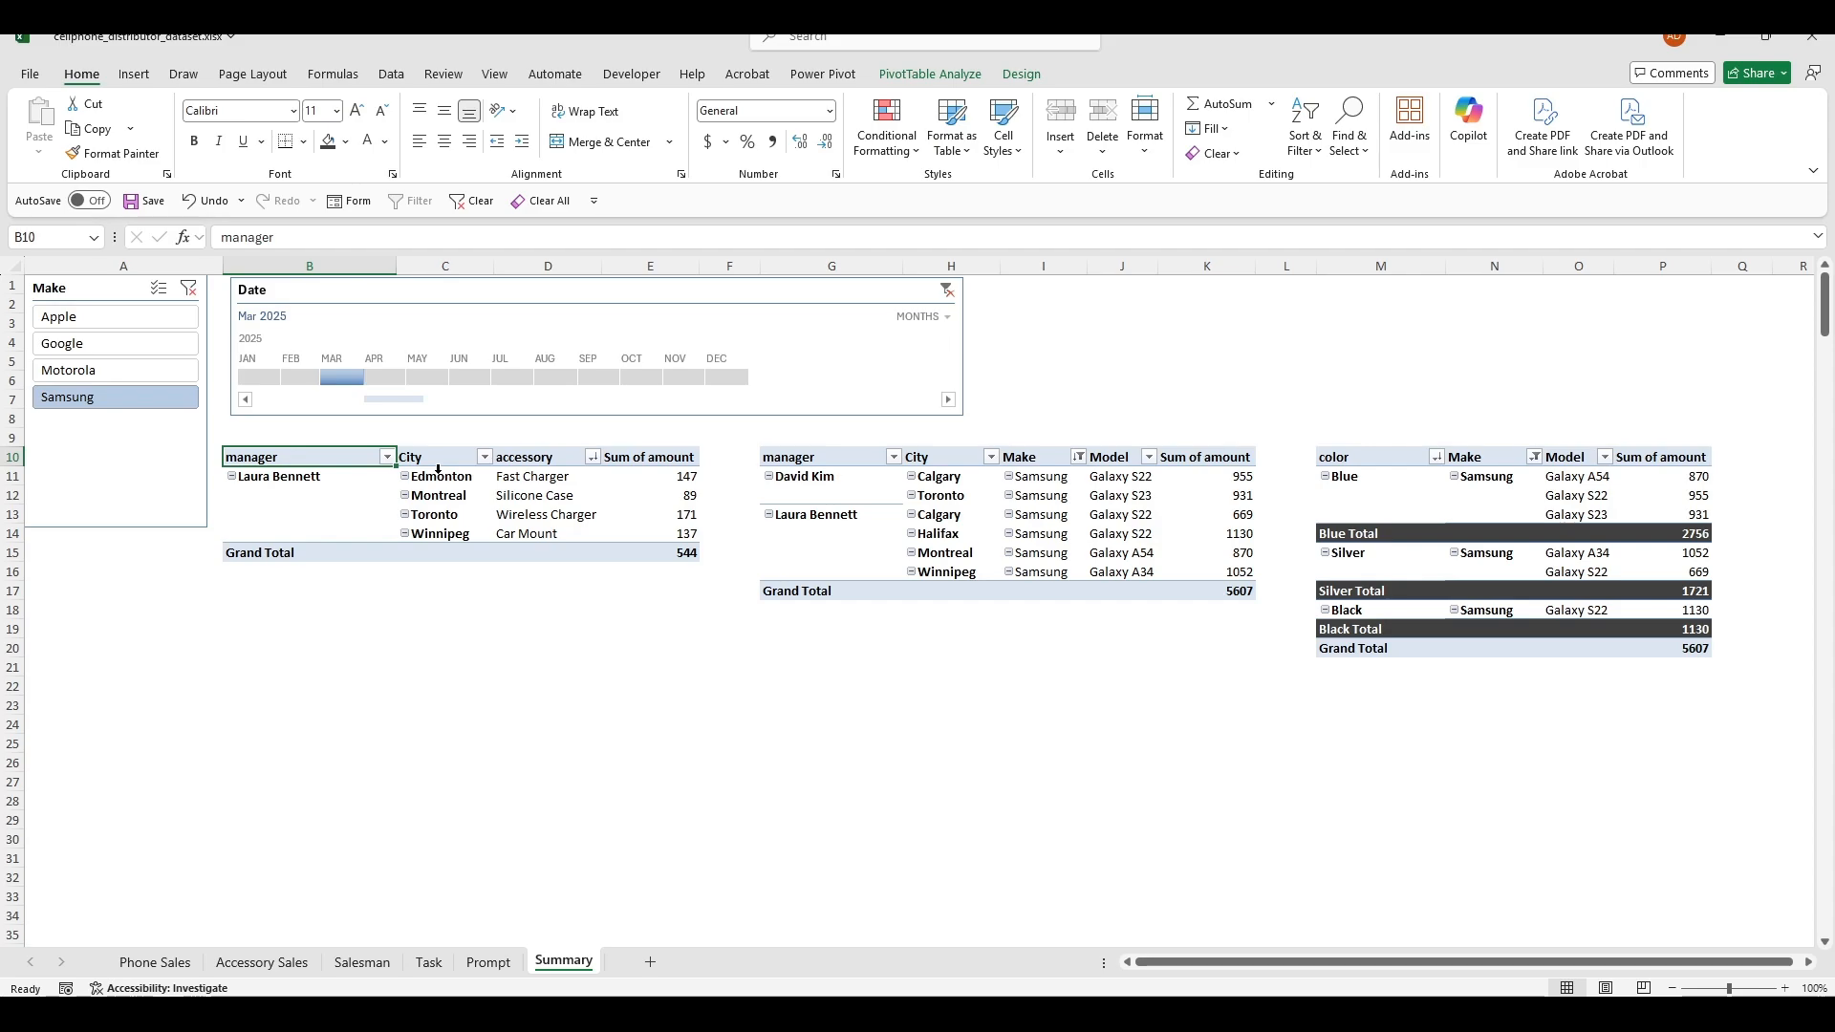
Step: With March 2025 still selected, filter the PivotTables by Motorola, Google and Apple in turn with the Make slicer
left_click(122, 370)
left_click(136, 342)
left_click(134, 319)
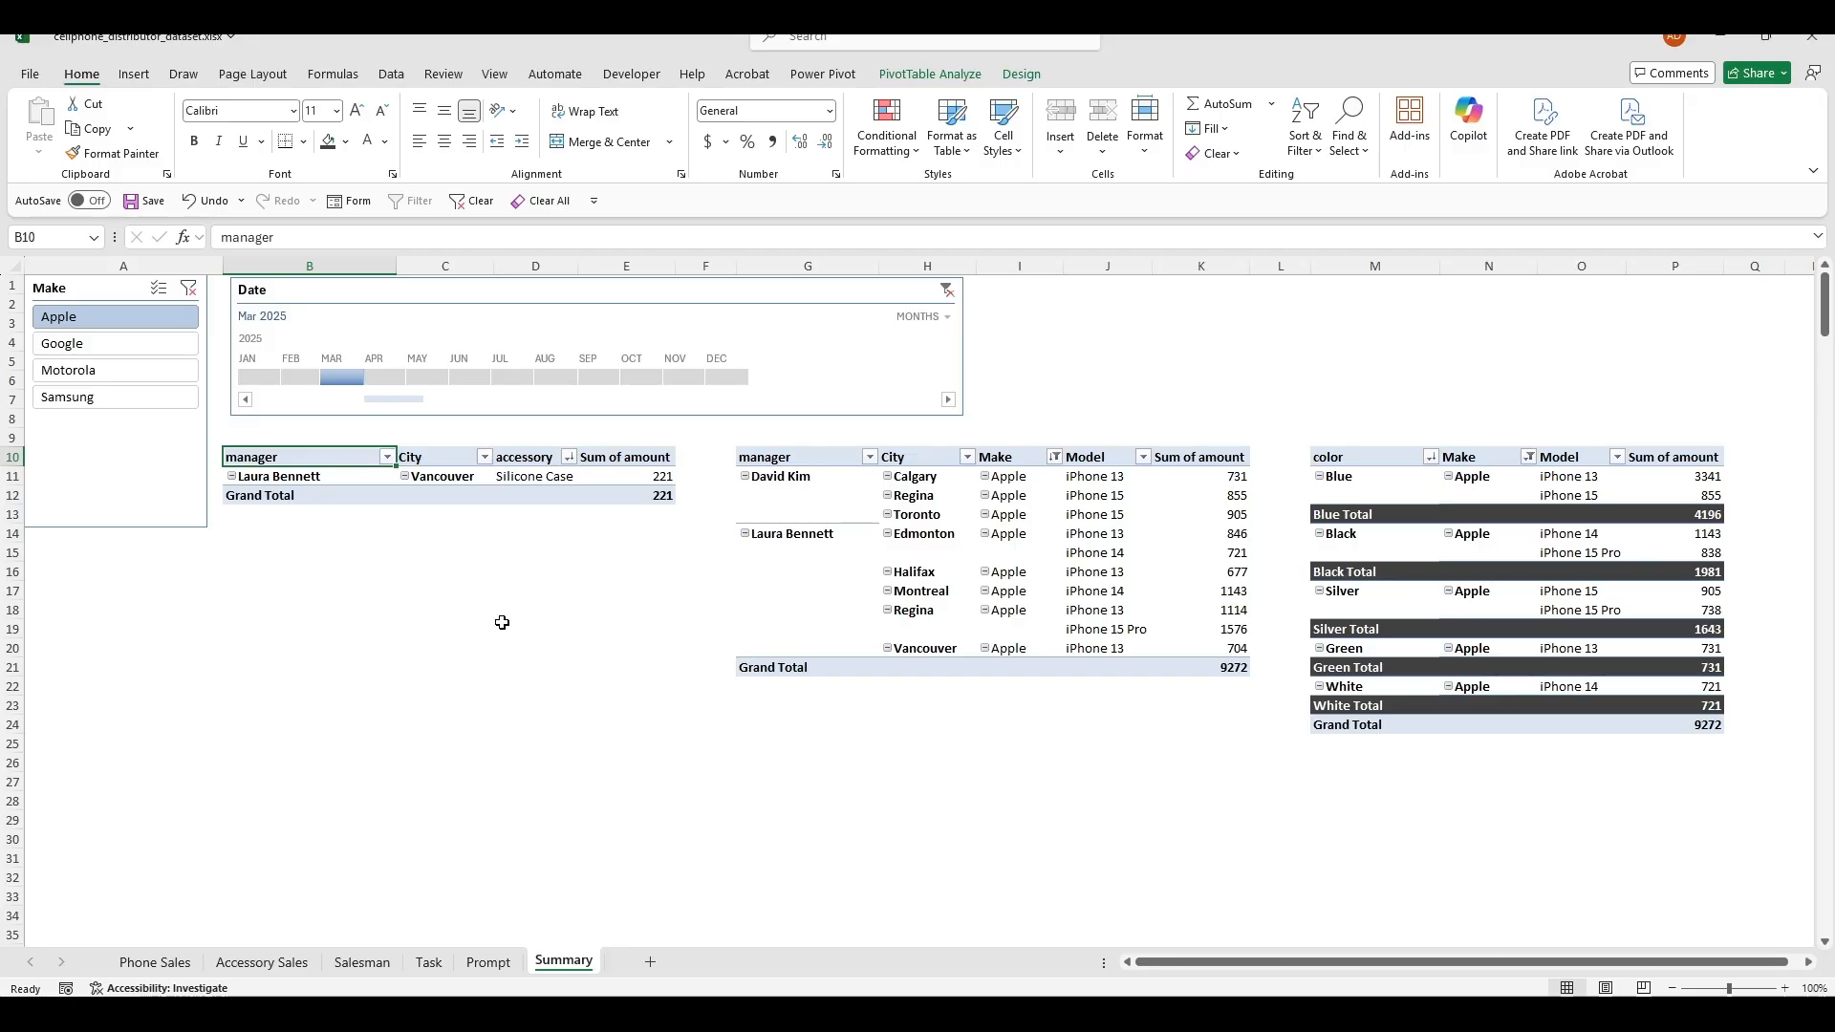
left_click(612, 717)
Step: Switch to the cellphone_distributor_april2025.xlsx workbook and copy the April Sales data rows A2:J26 without the headers
left_click(1286, 1016)
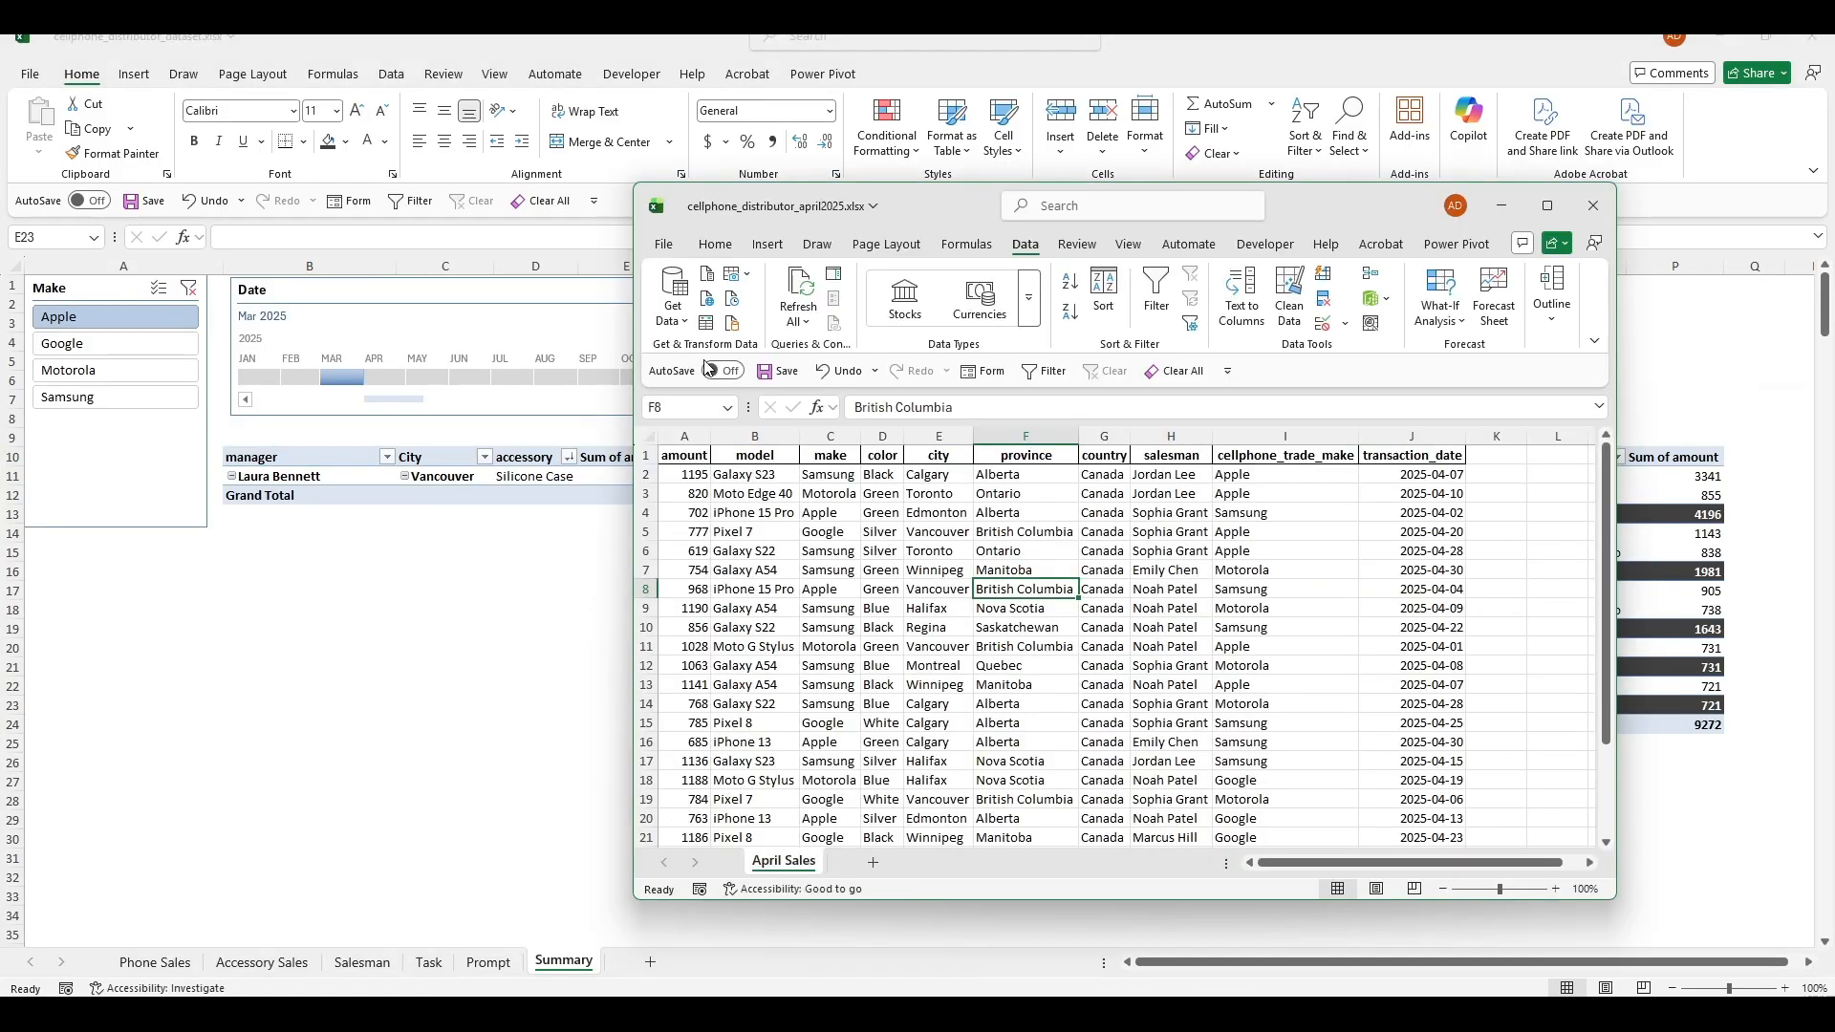
left_click(815, 551)
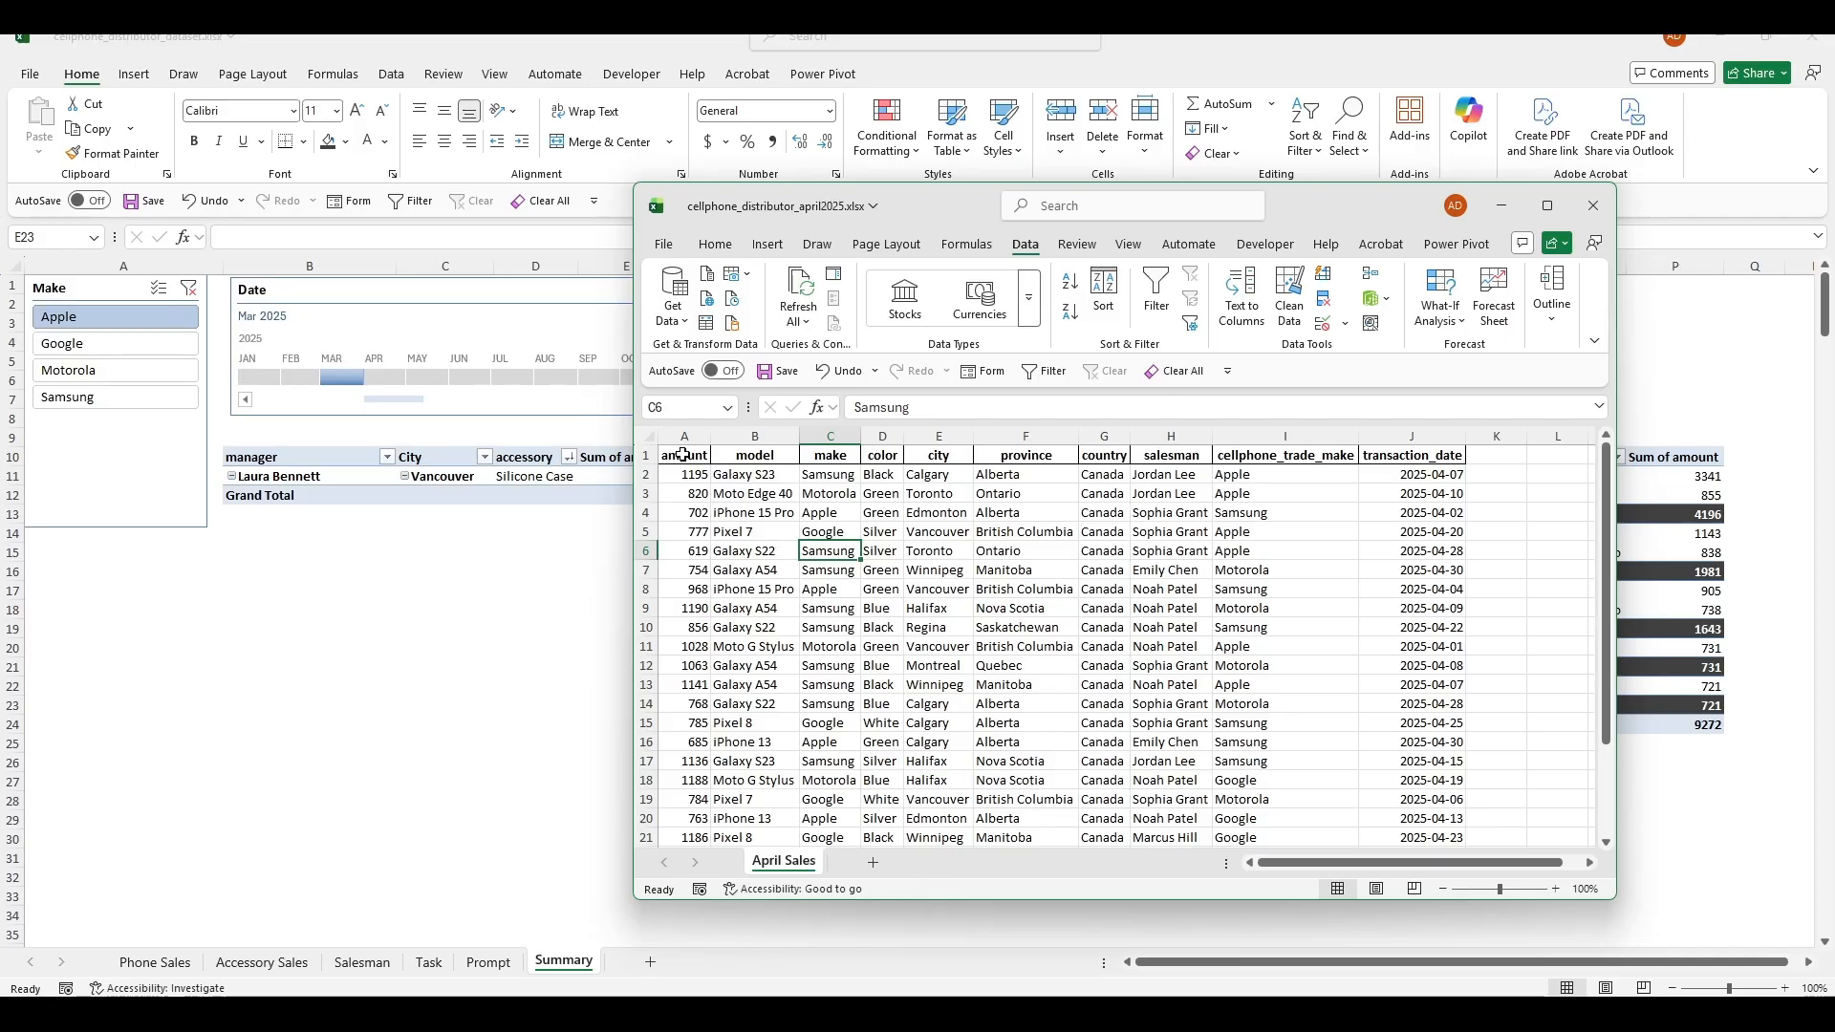
left_click_drag(681, 474, 1422, 818)
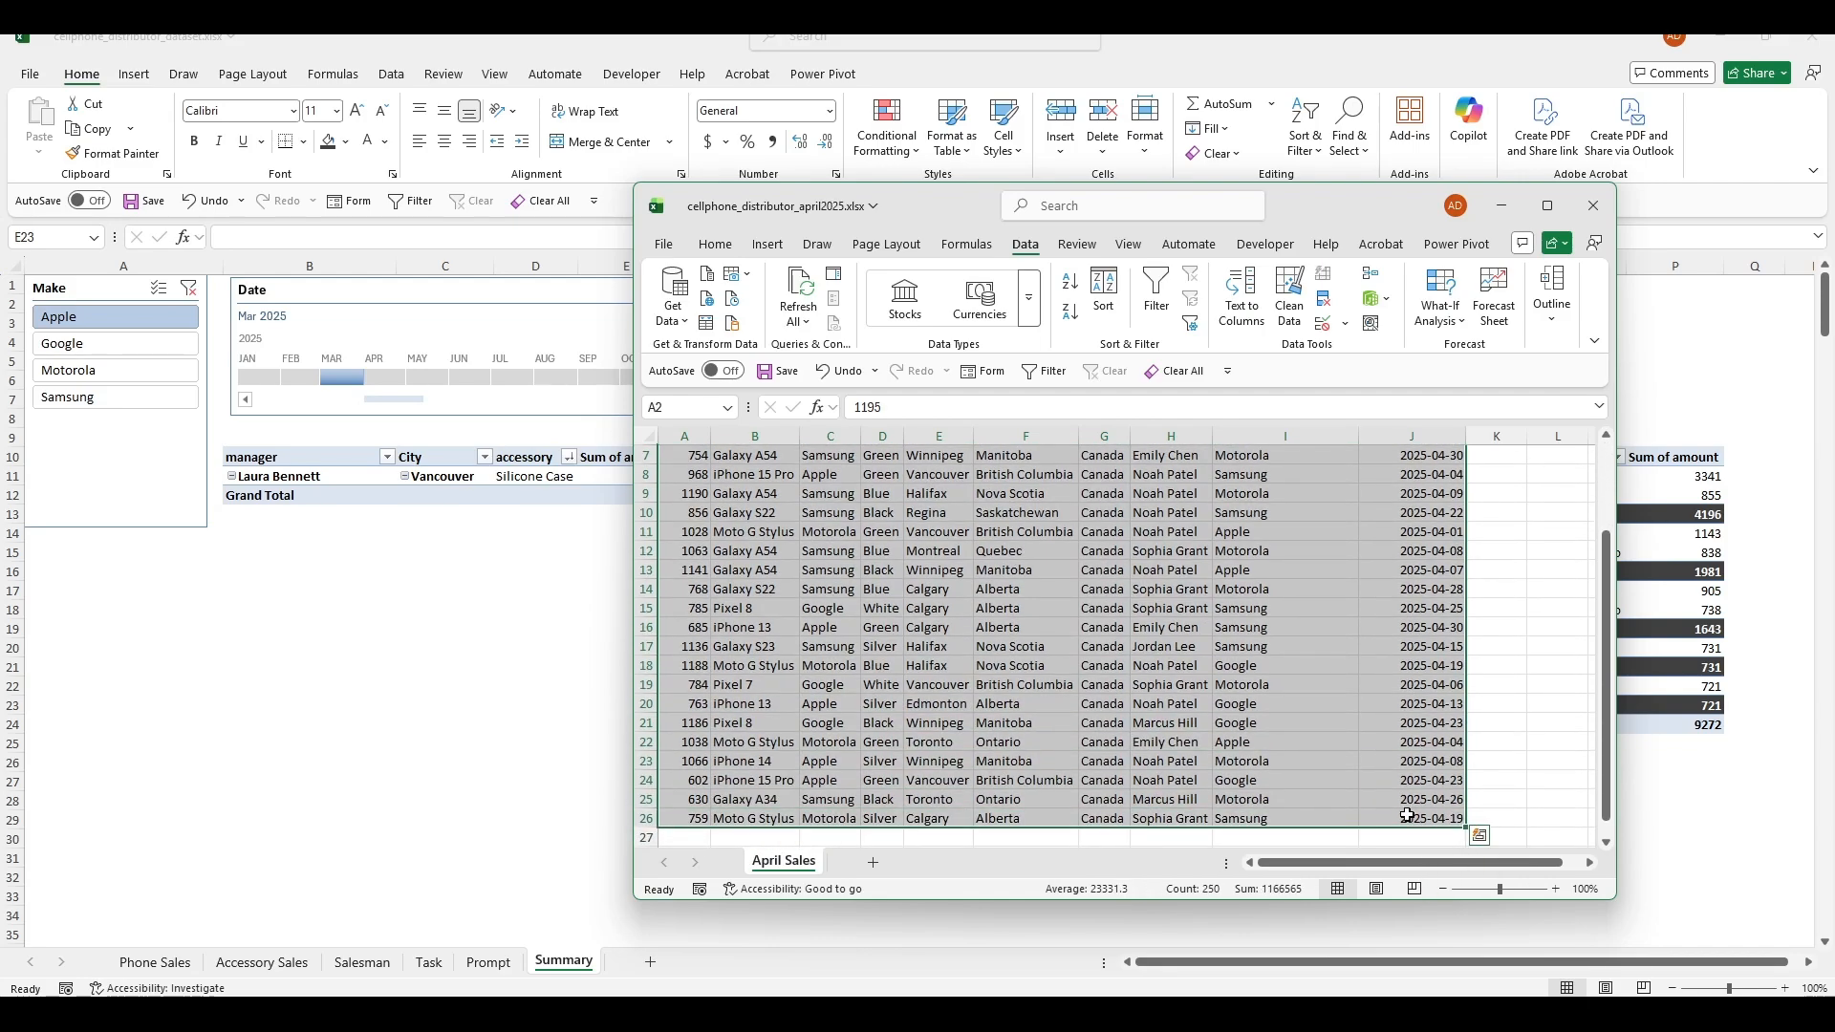
key("ctrl+c")
Step: Return to the cellphone_distributor_dataset.xlsx workbook and paste the copied rows as values at A102, directly below the Phone Sales table
left_click(166, 971)
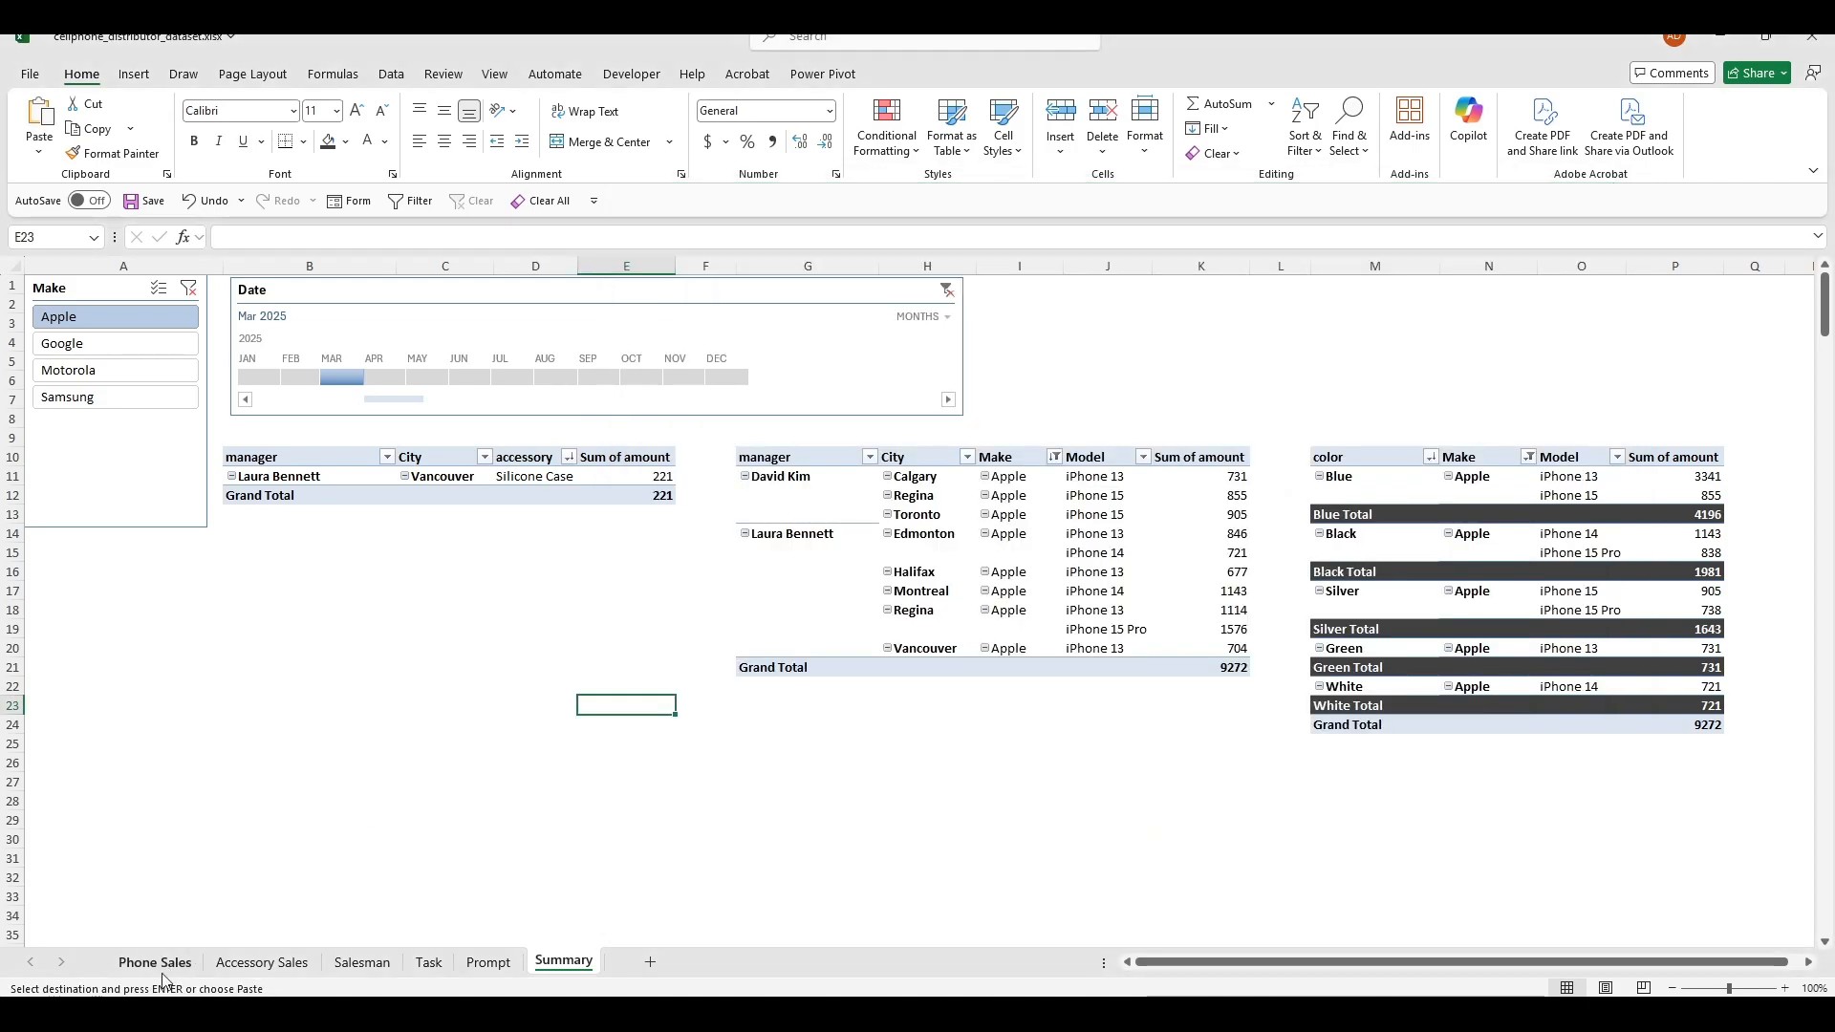
left_click(161, 965)
scroll(219, 748, "down", 15)
scroll(219, 748, "down", 14)
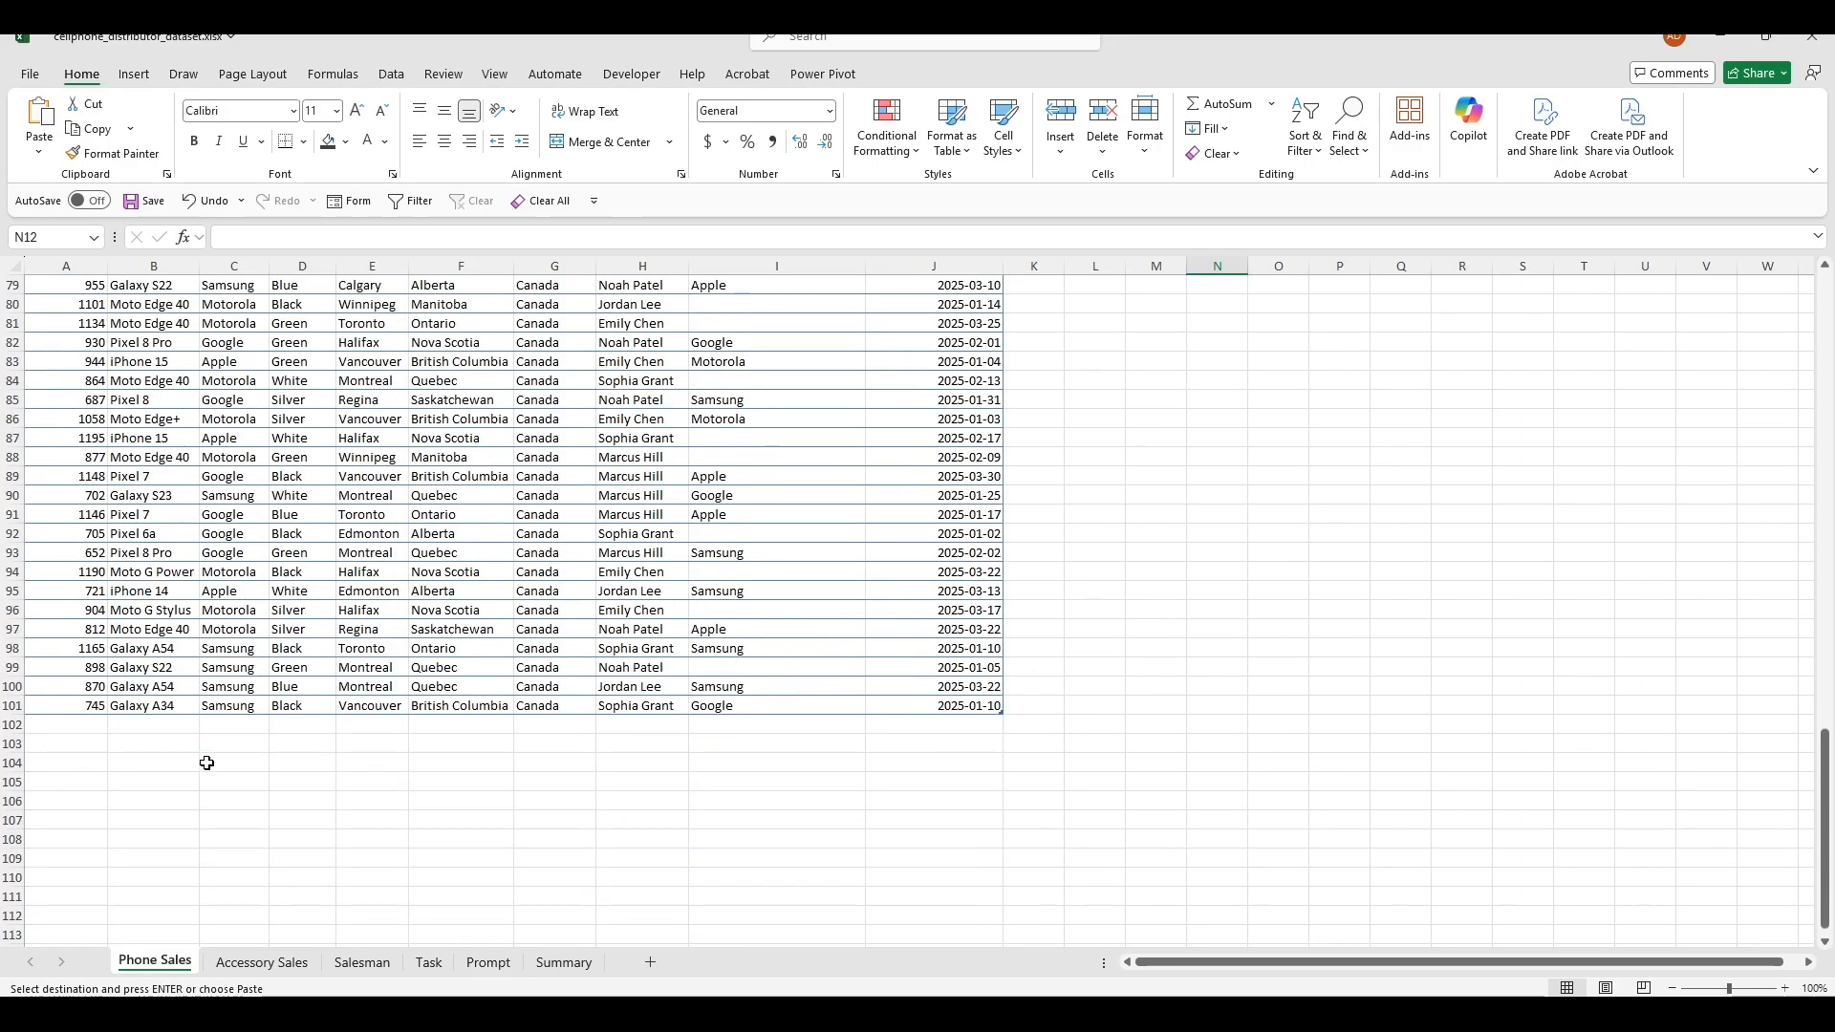
left_click(86, 434)
right_click(93, 442)
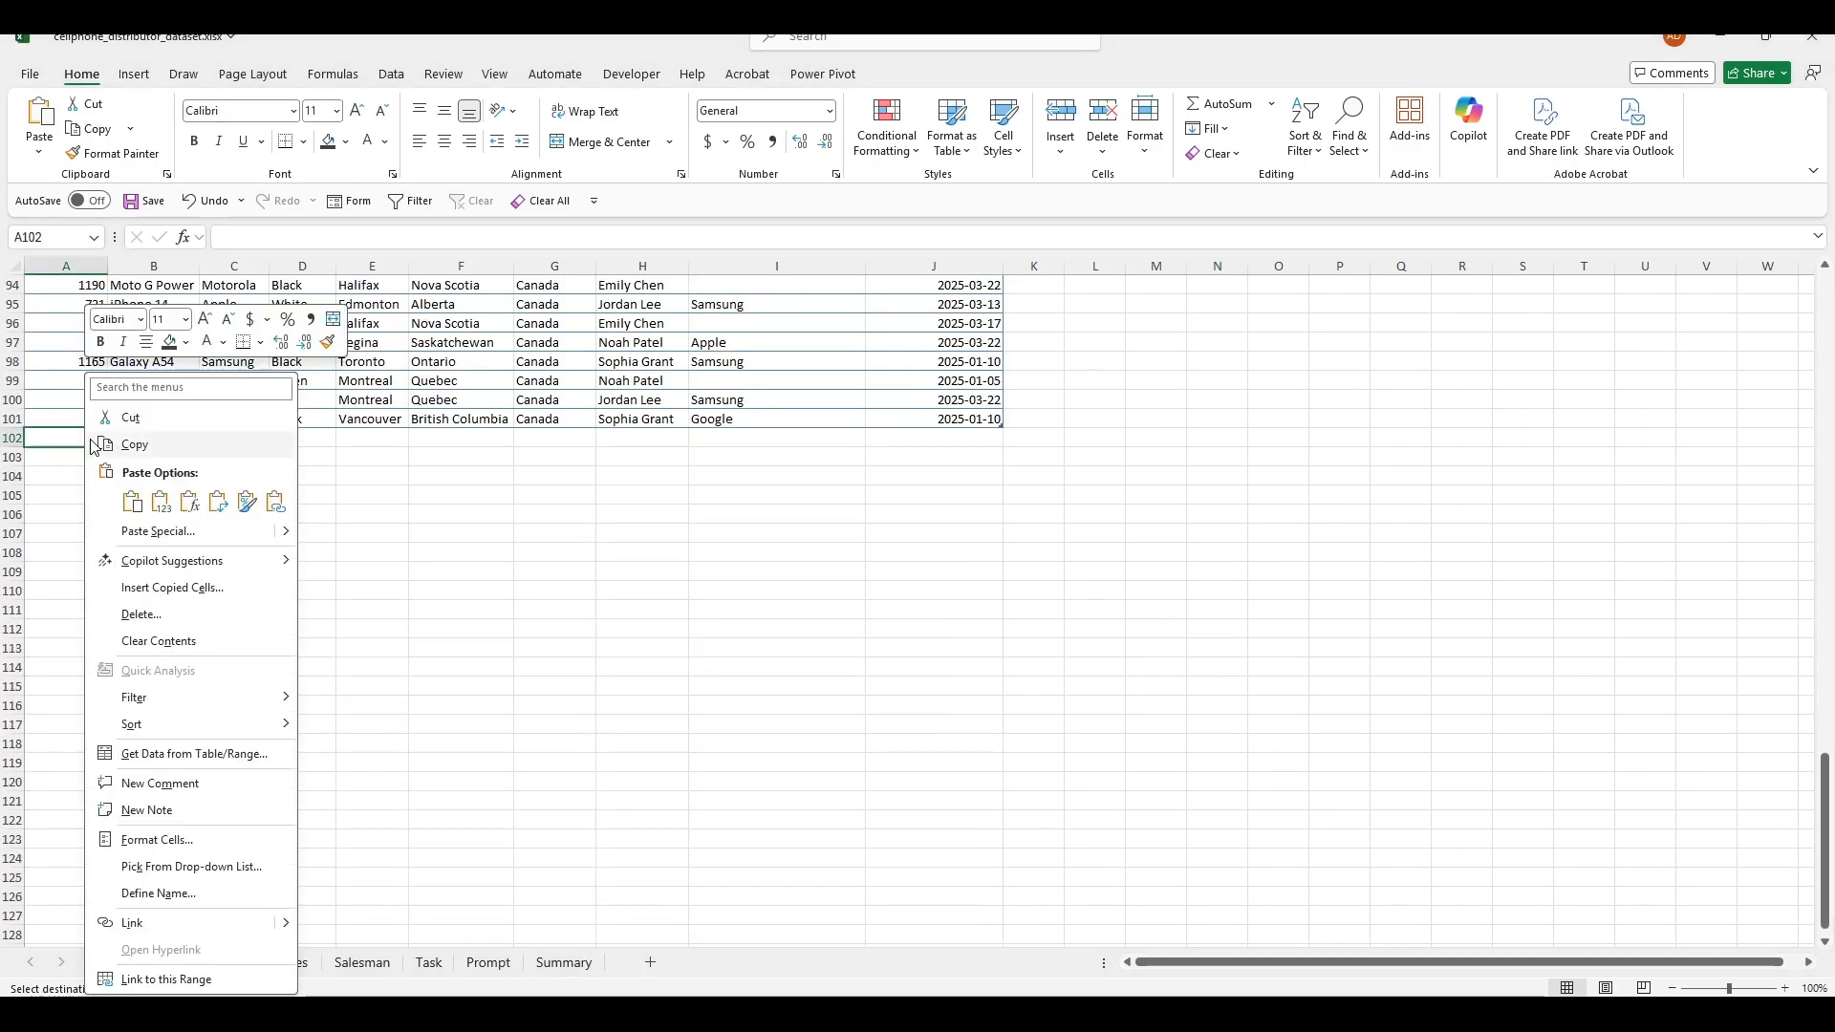
left_click(161, 502)
left_click(1155, 625)
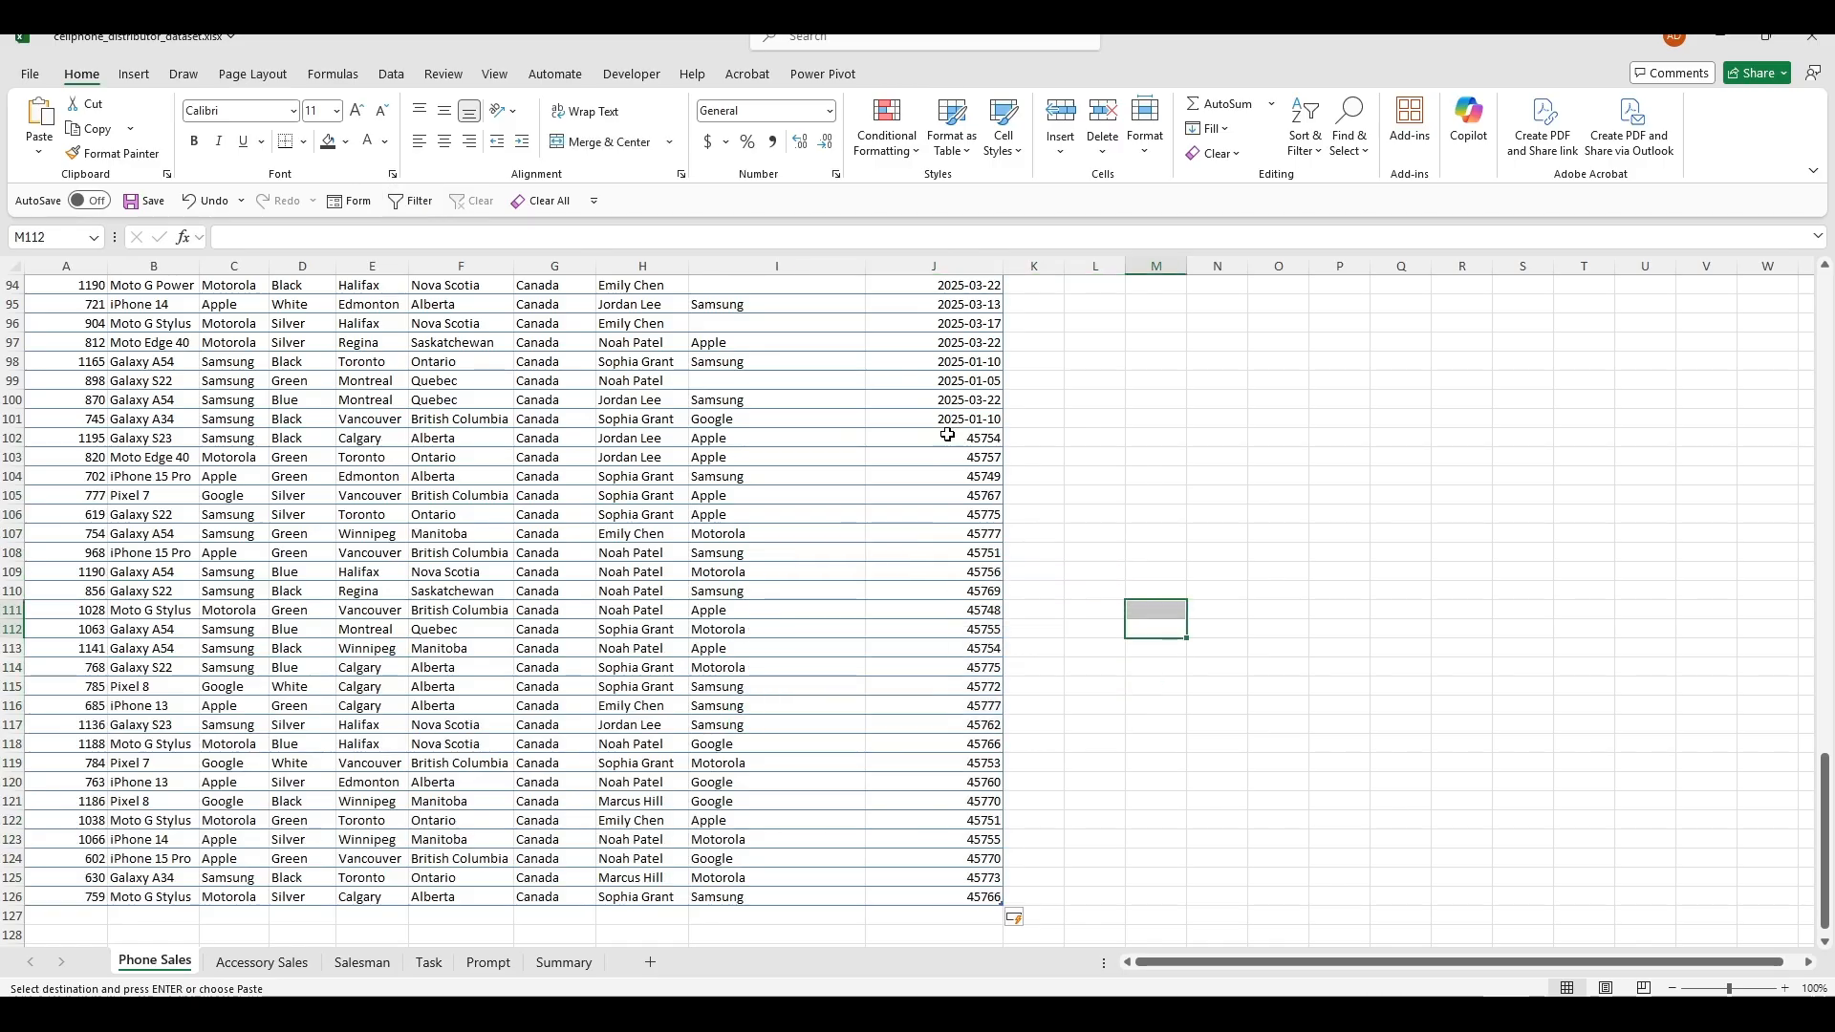
Step: Format the transaction_date column of the Phone Sales table as Short Date
left_click(946, 265)
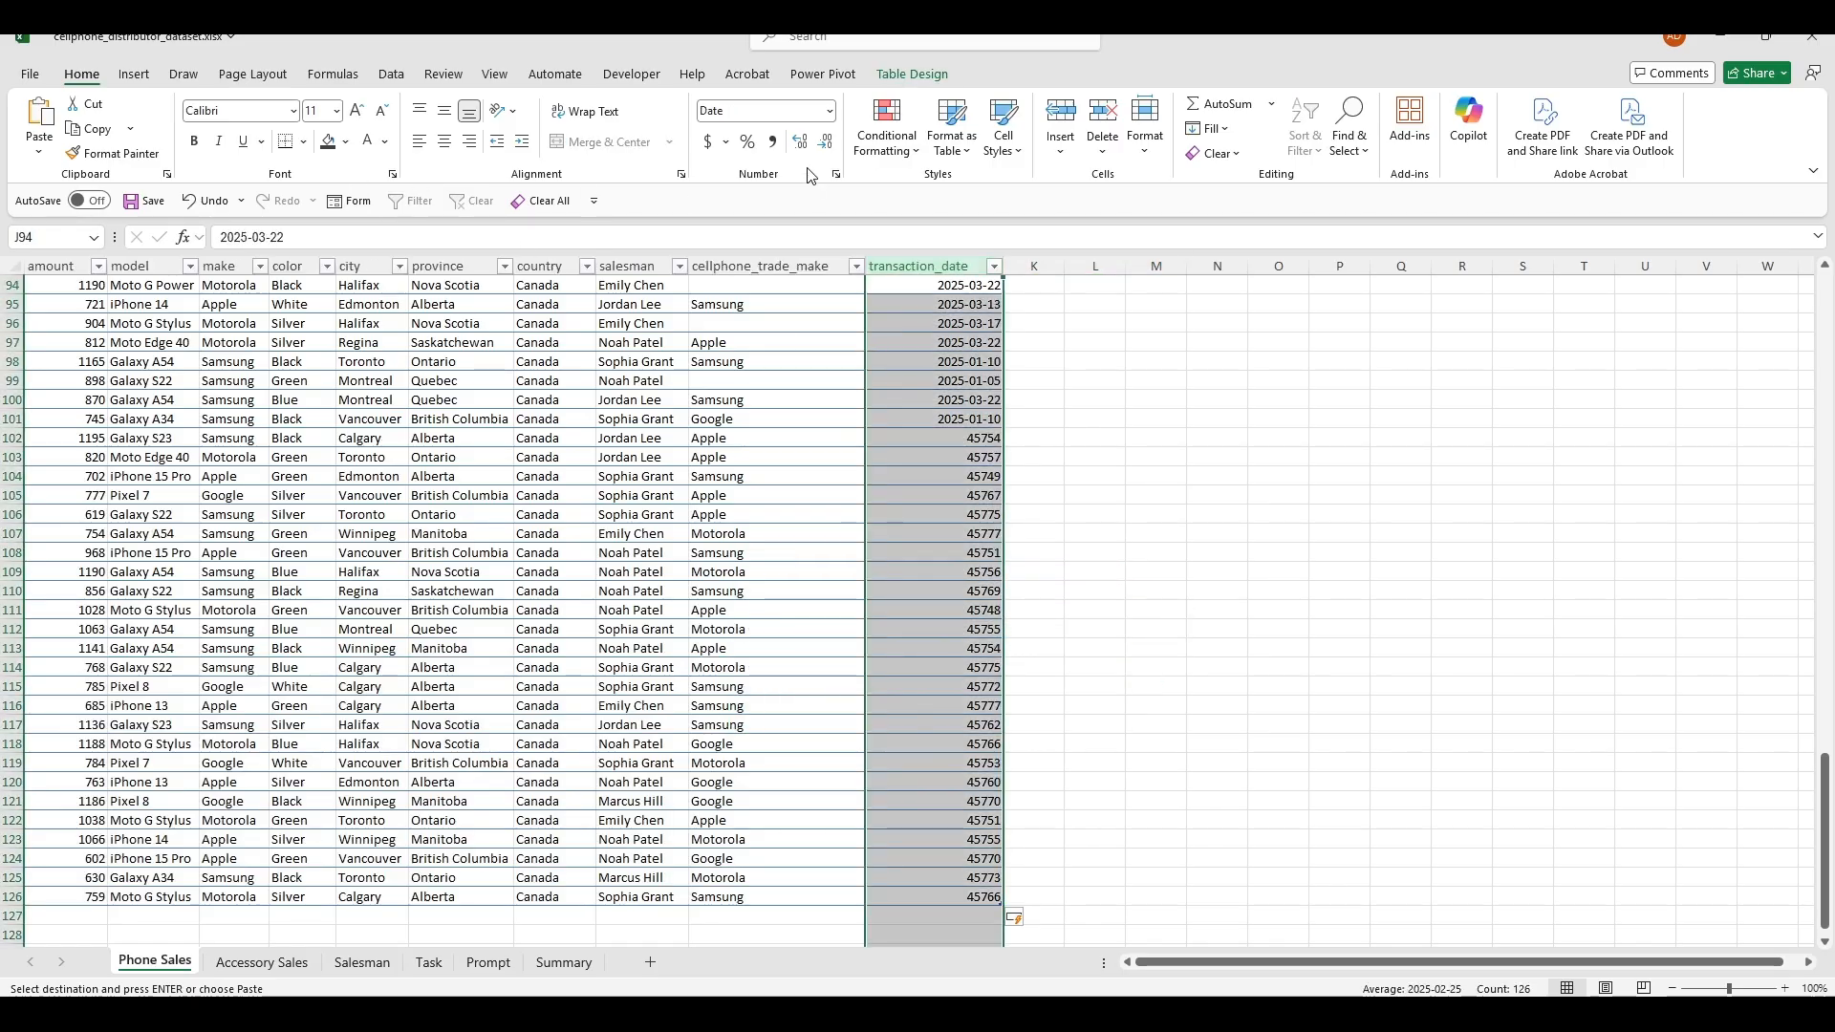
left_click(825, 117)
left_click(830, 113)
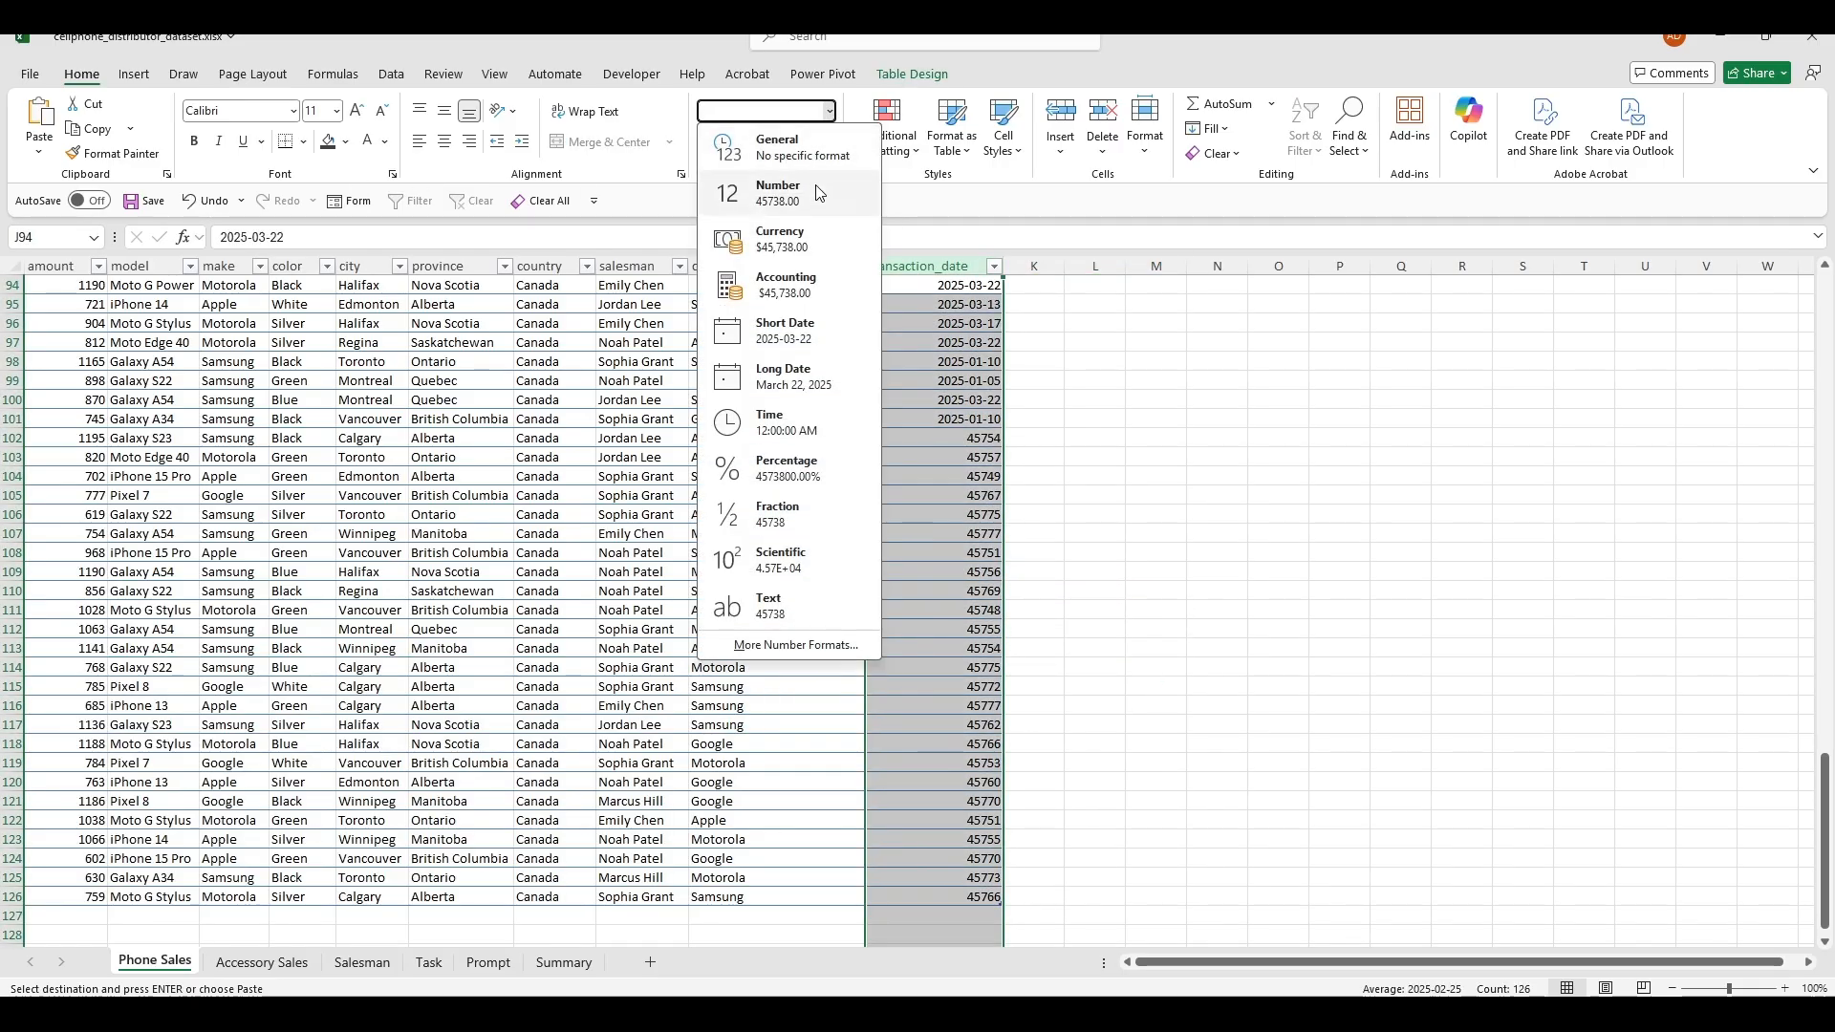
left_click(783, 331)
left_click(1156, 638)
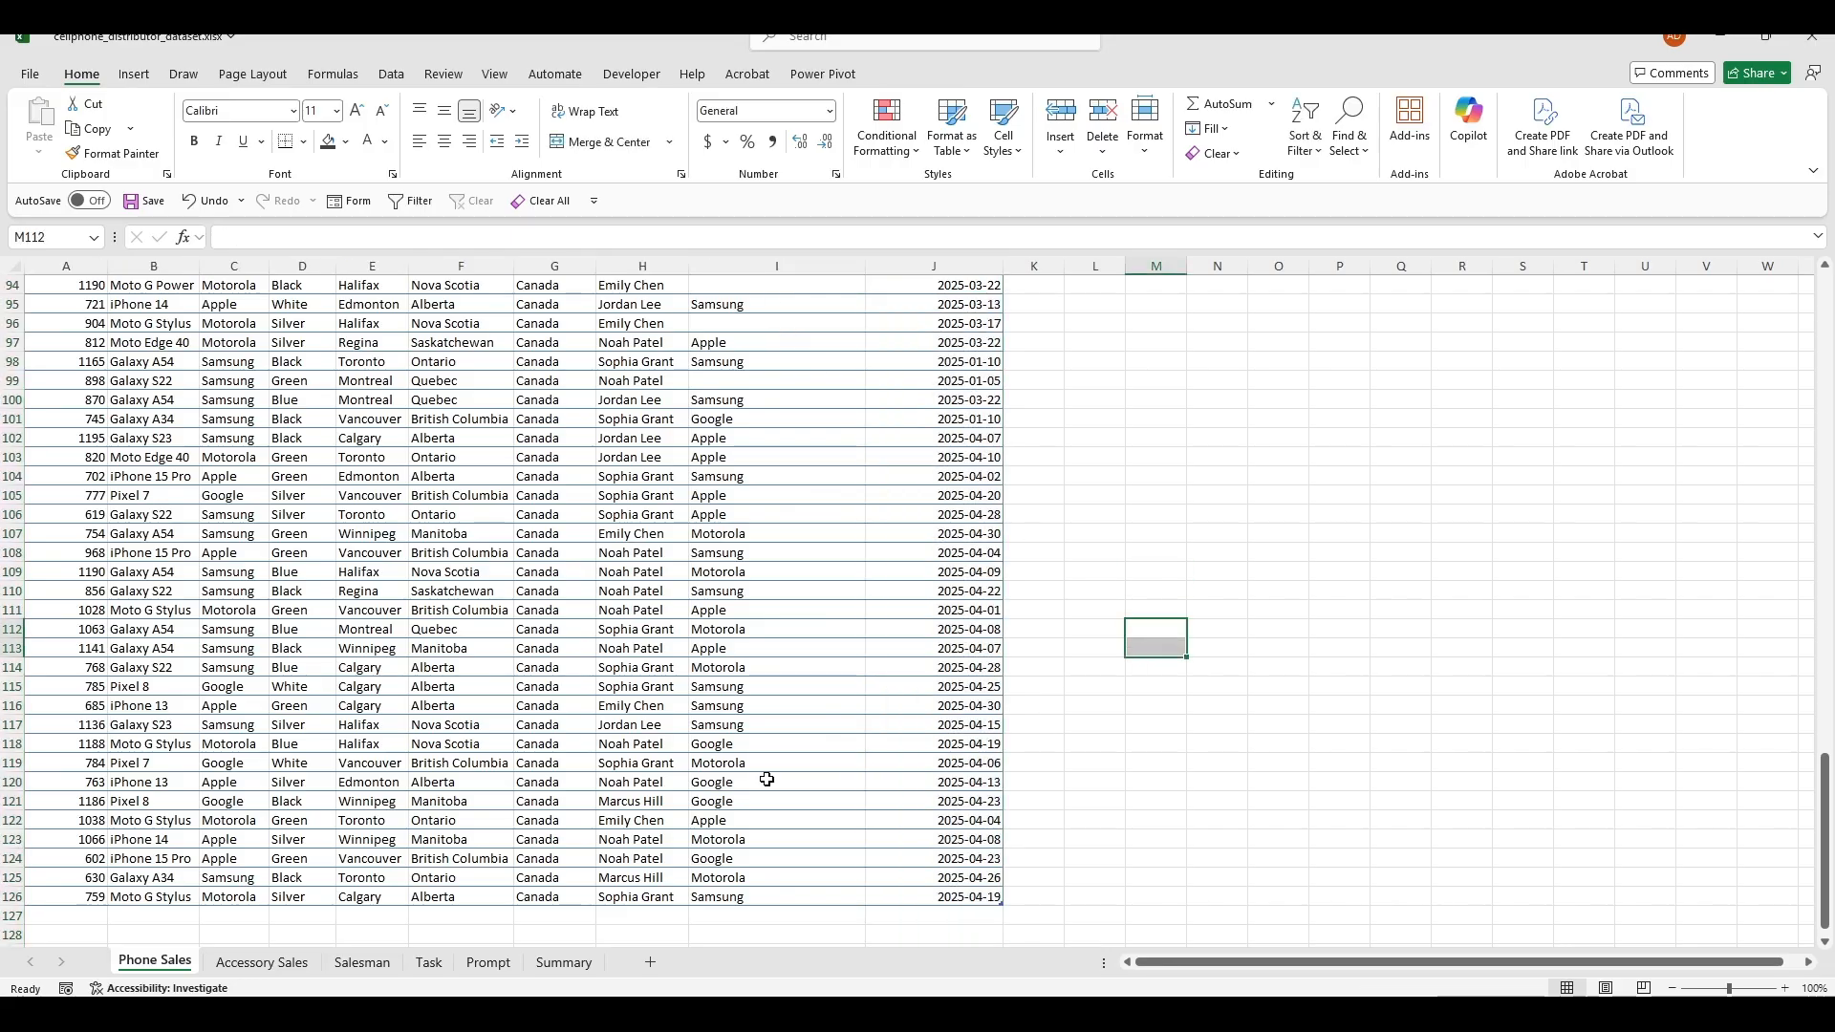
left_click(1094, 724)
scroll(736, 707, "down", 3)
left_click(494, 613)
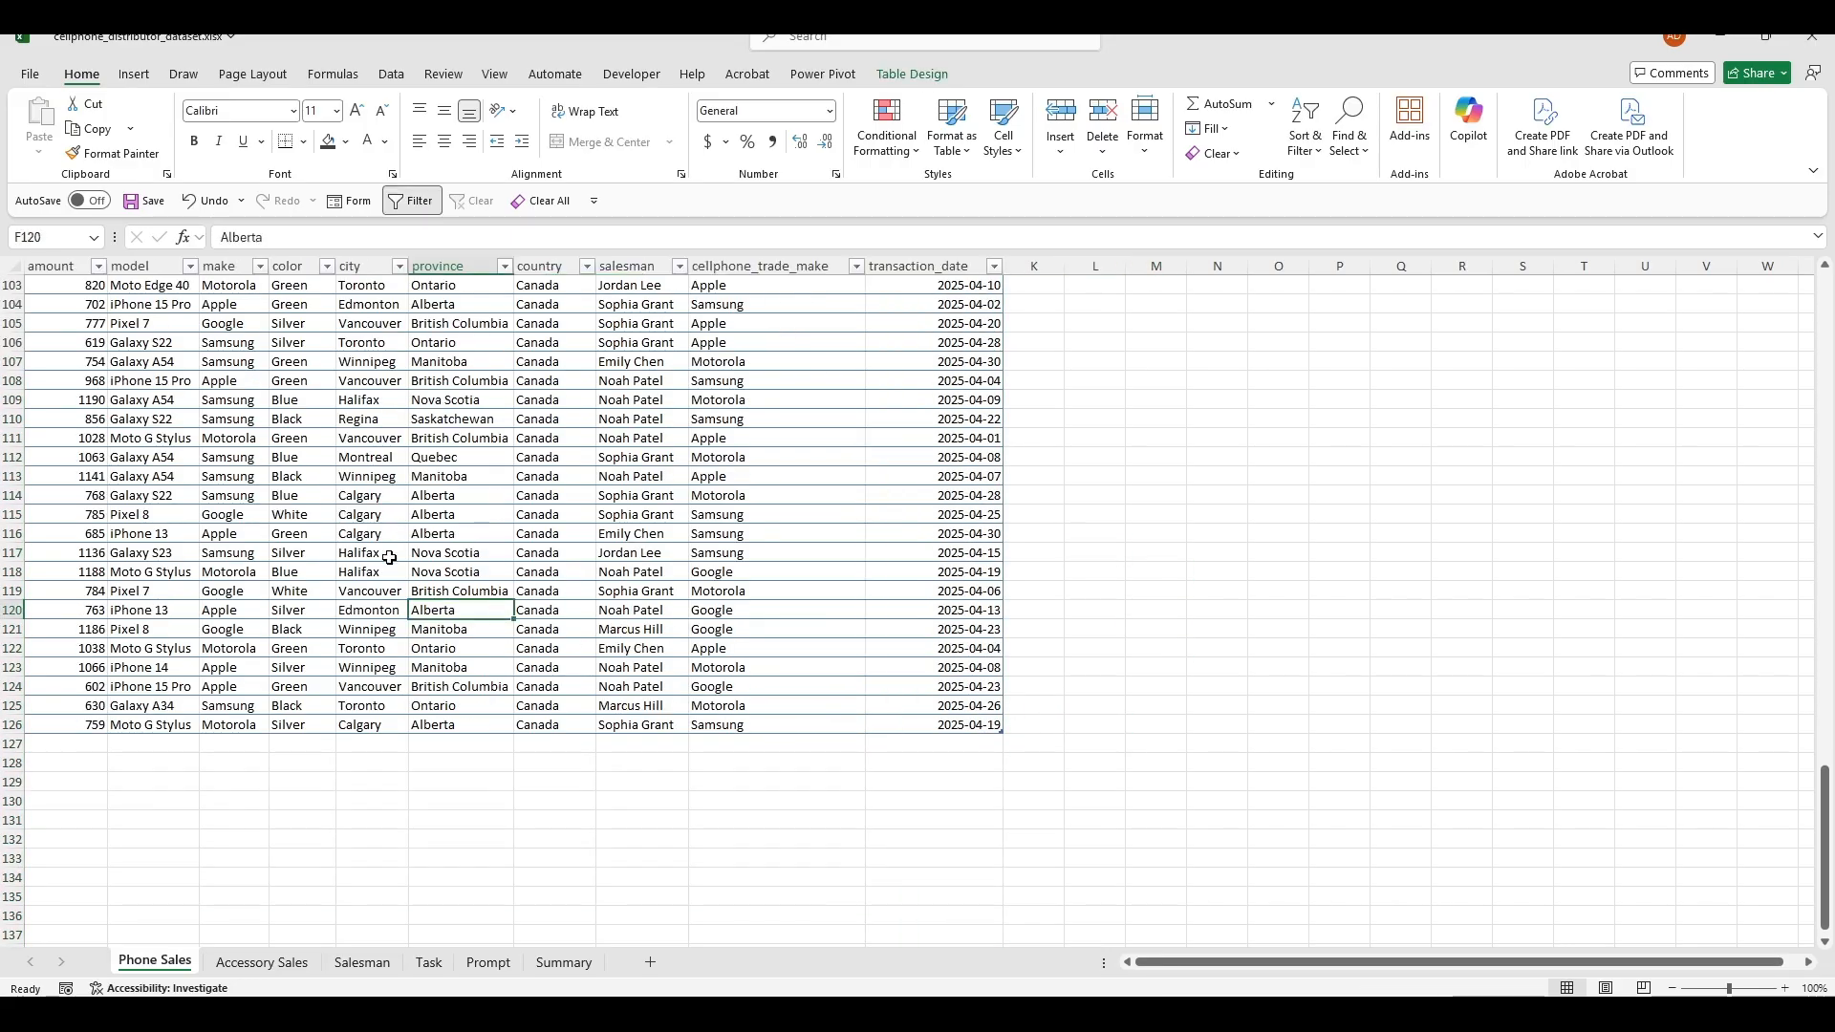
left_click(330, 515)
left_click(372, 838)
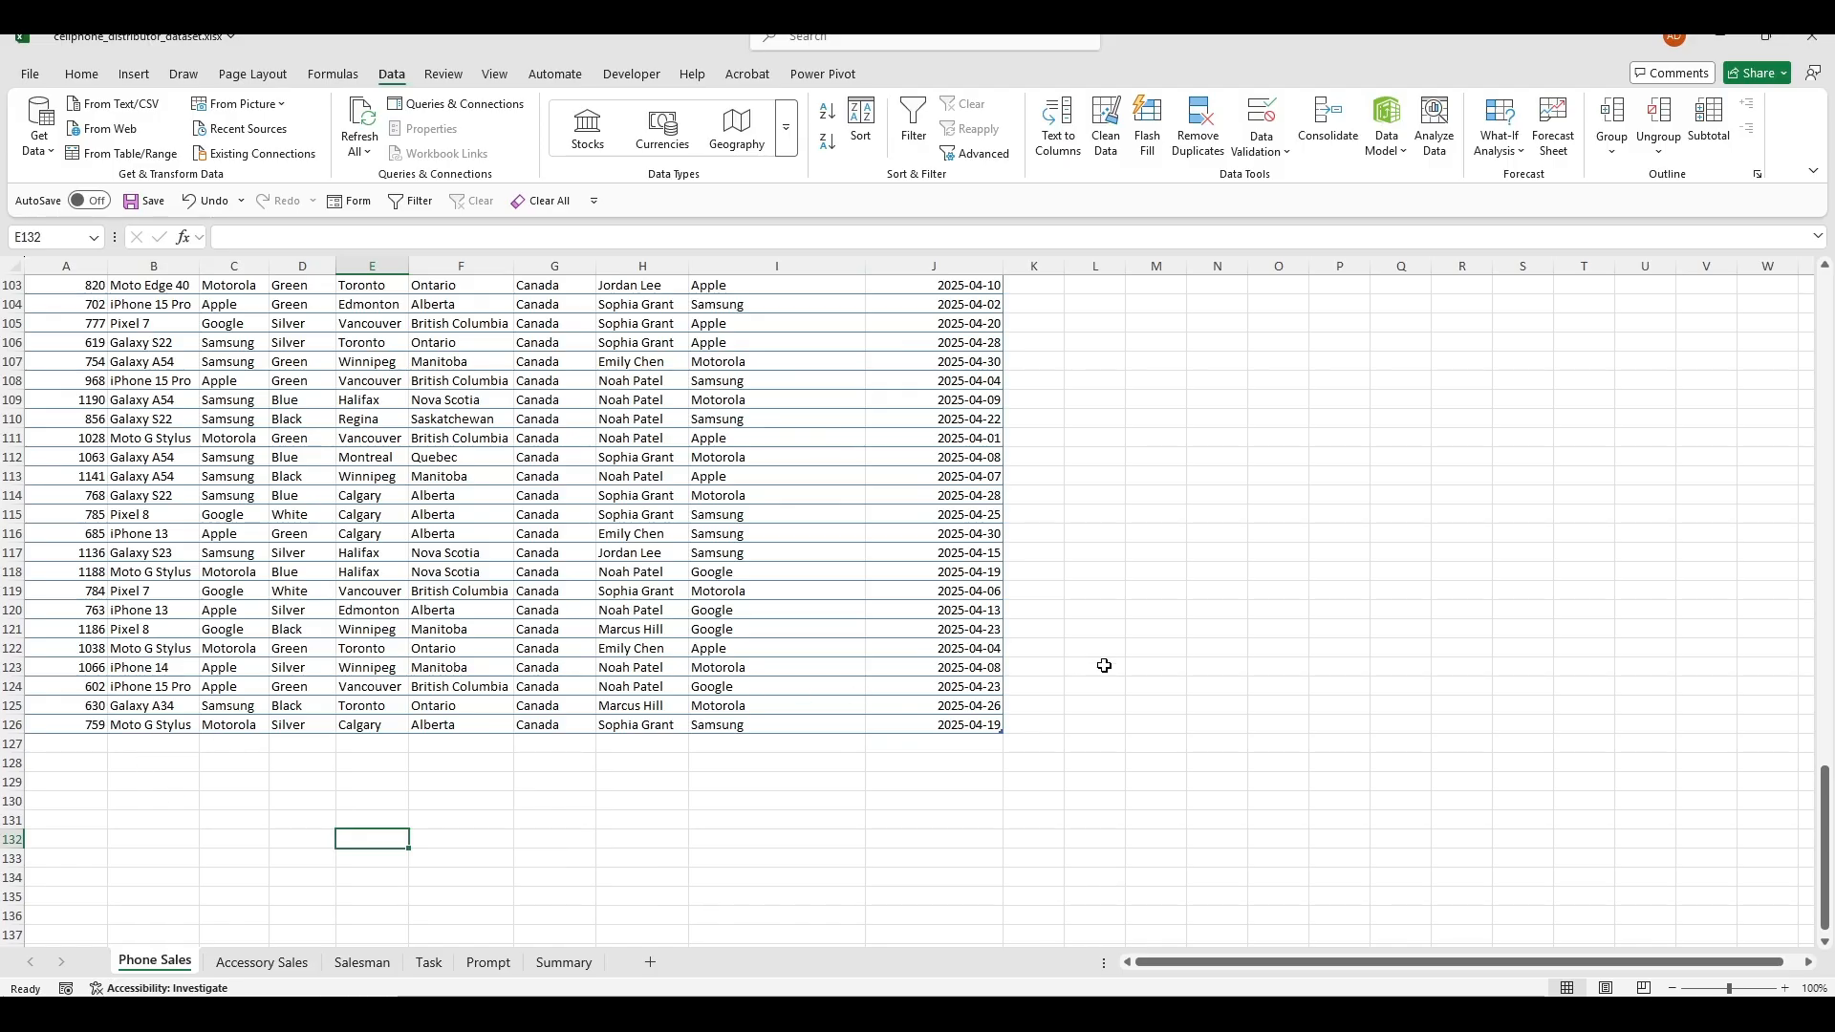
left_click_drag(127, 646, 823, 727)
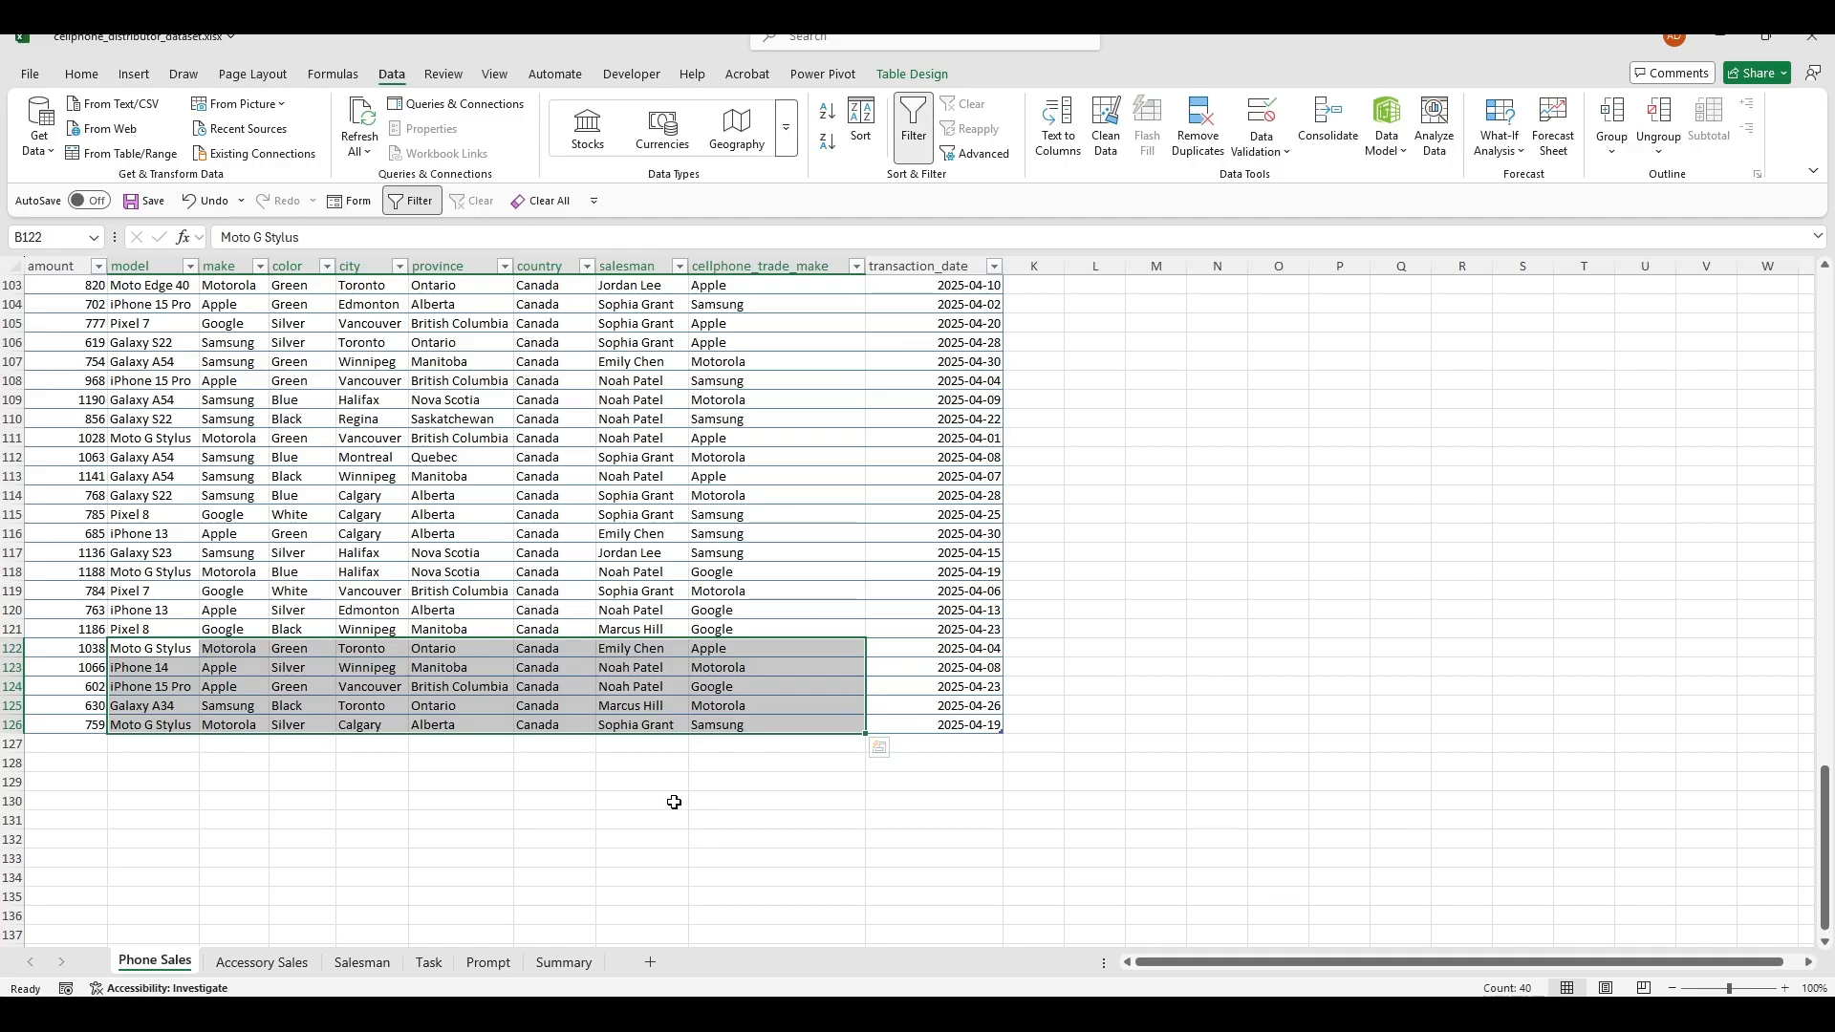
left_click(532, 686)
Step: On the Task sheet, extend the Date table by filling the daily dates down to 2025-04-30 in row 123
key("ctrl+Page_Down")
key("ctrl+Page_Down")
key("ctrl+Page_Down")
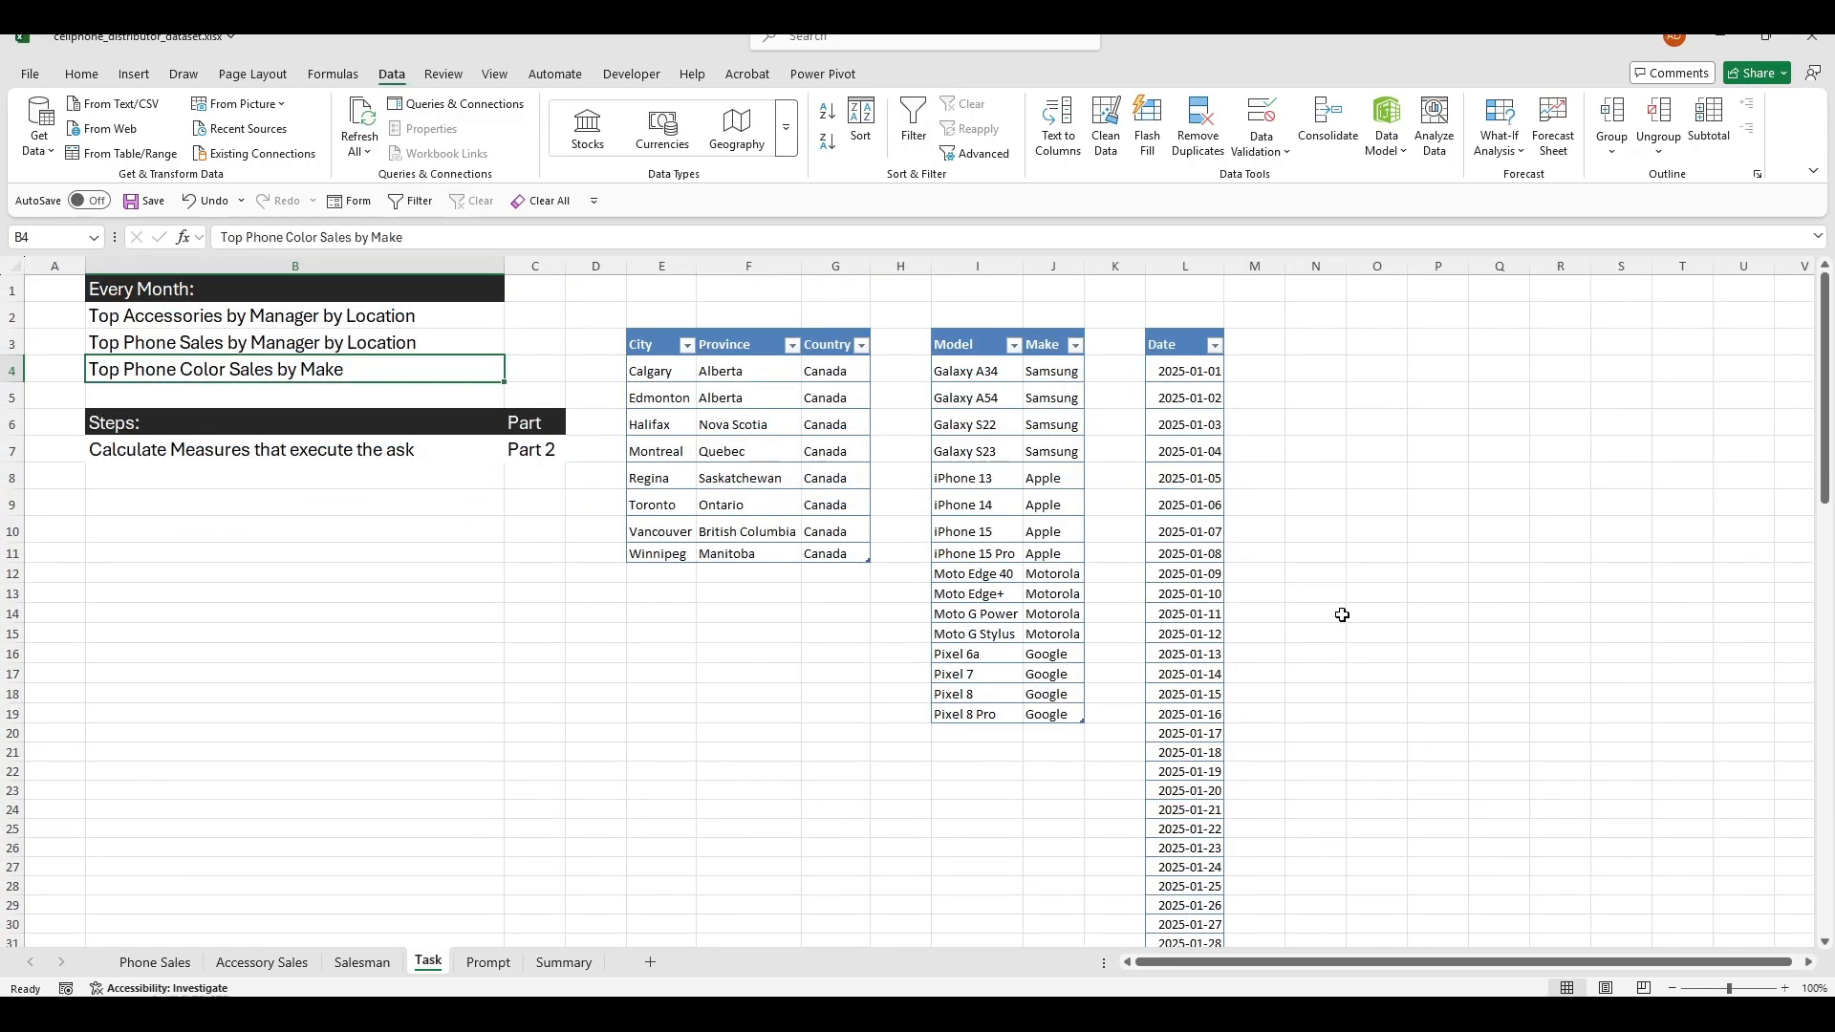
left_click(1342, 615)
left_click(1195, 705)
scroll(1195, 704, "down", 20)
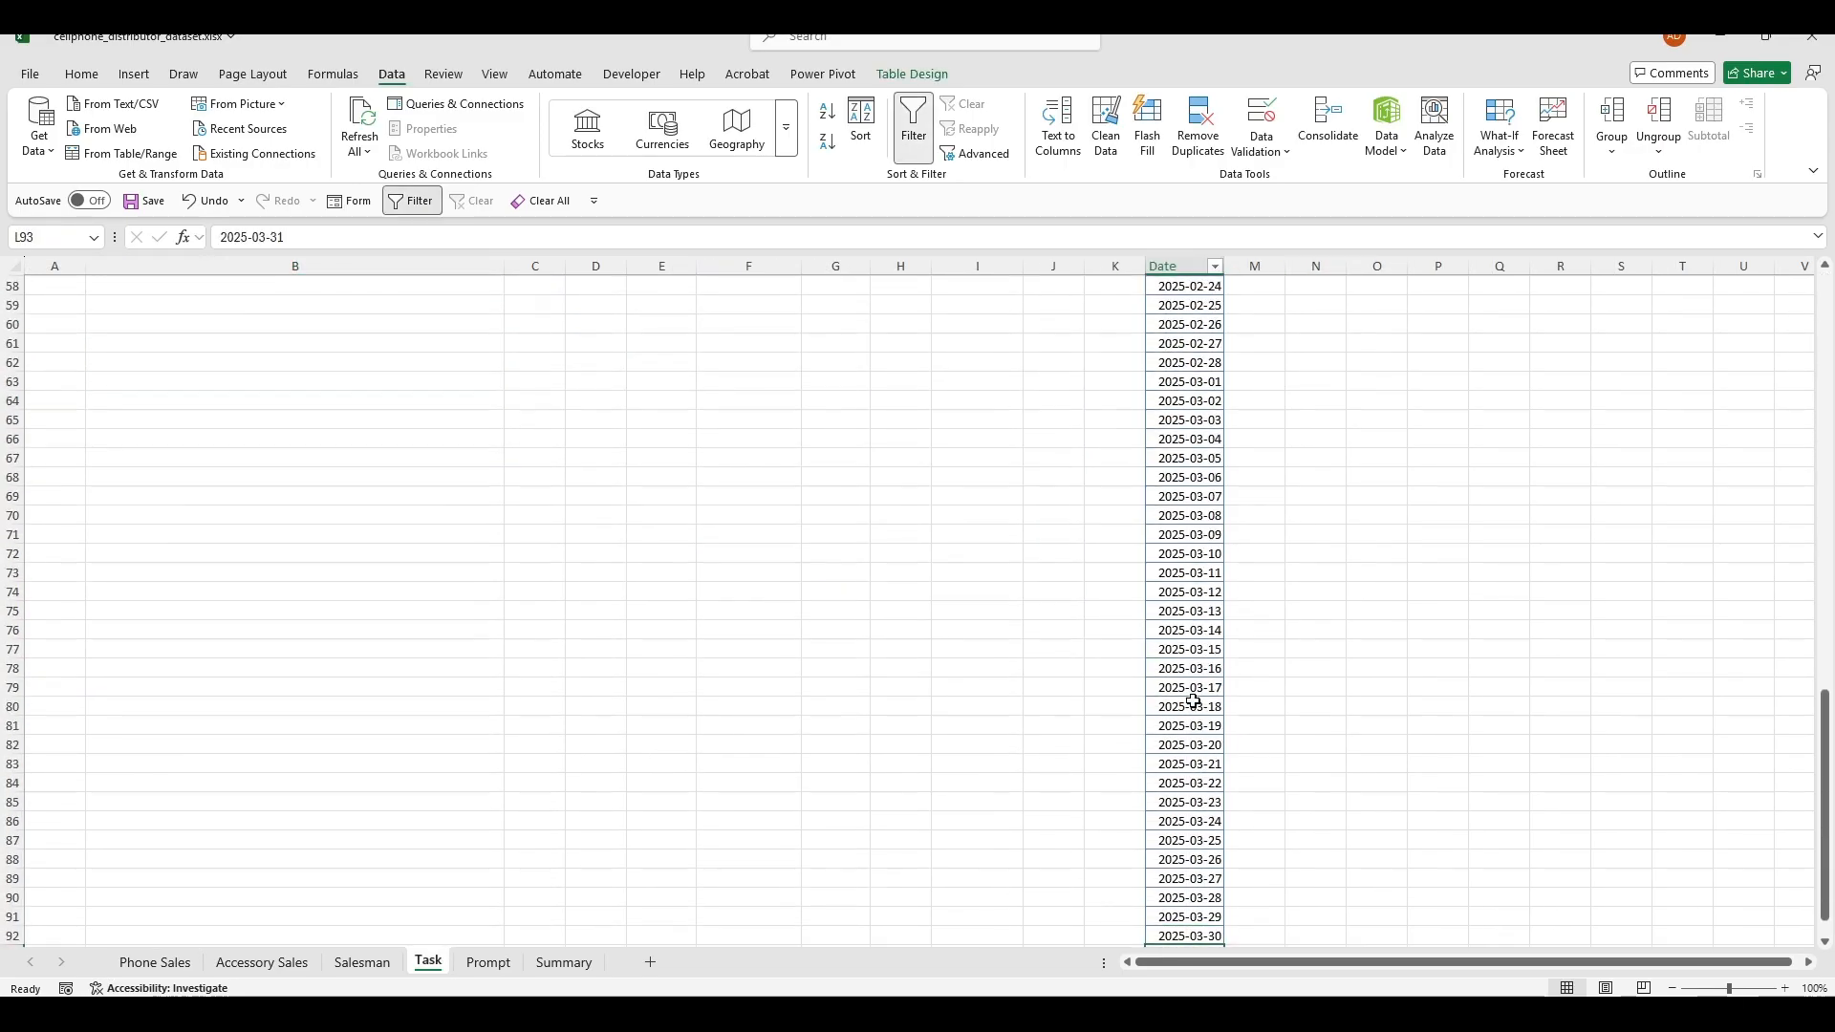
left_click_drag(1316, 745, 1316, 727)
left_click(1194, 535)
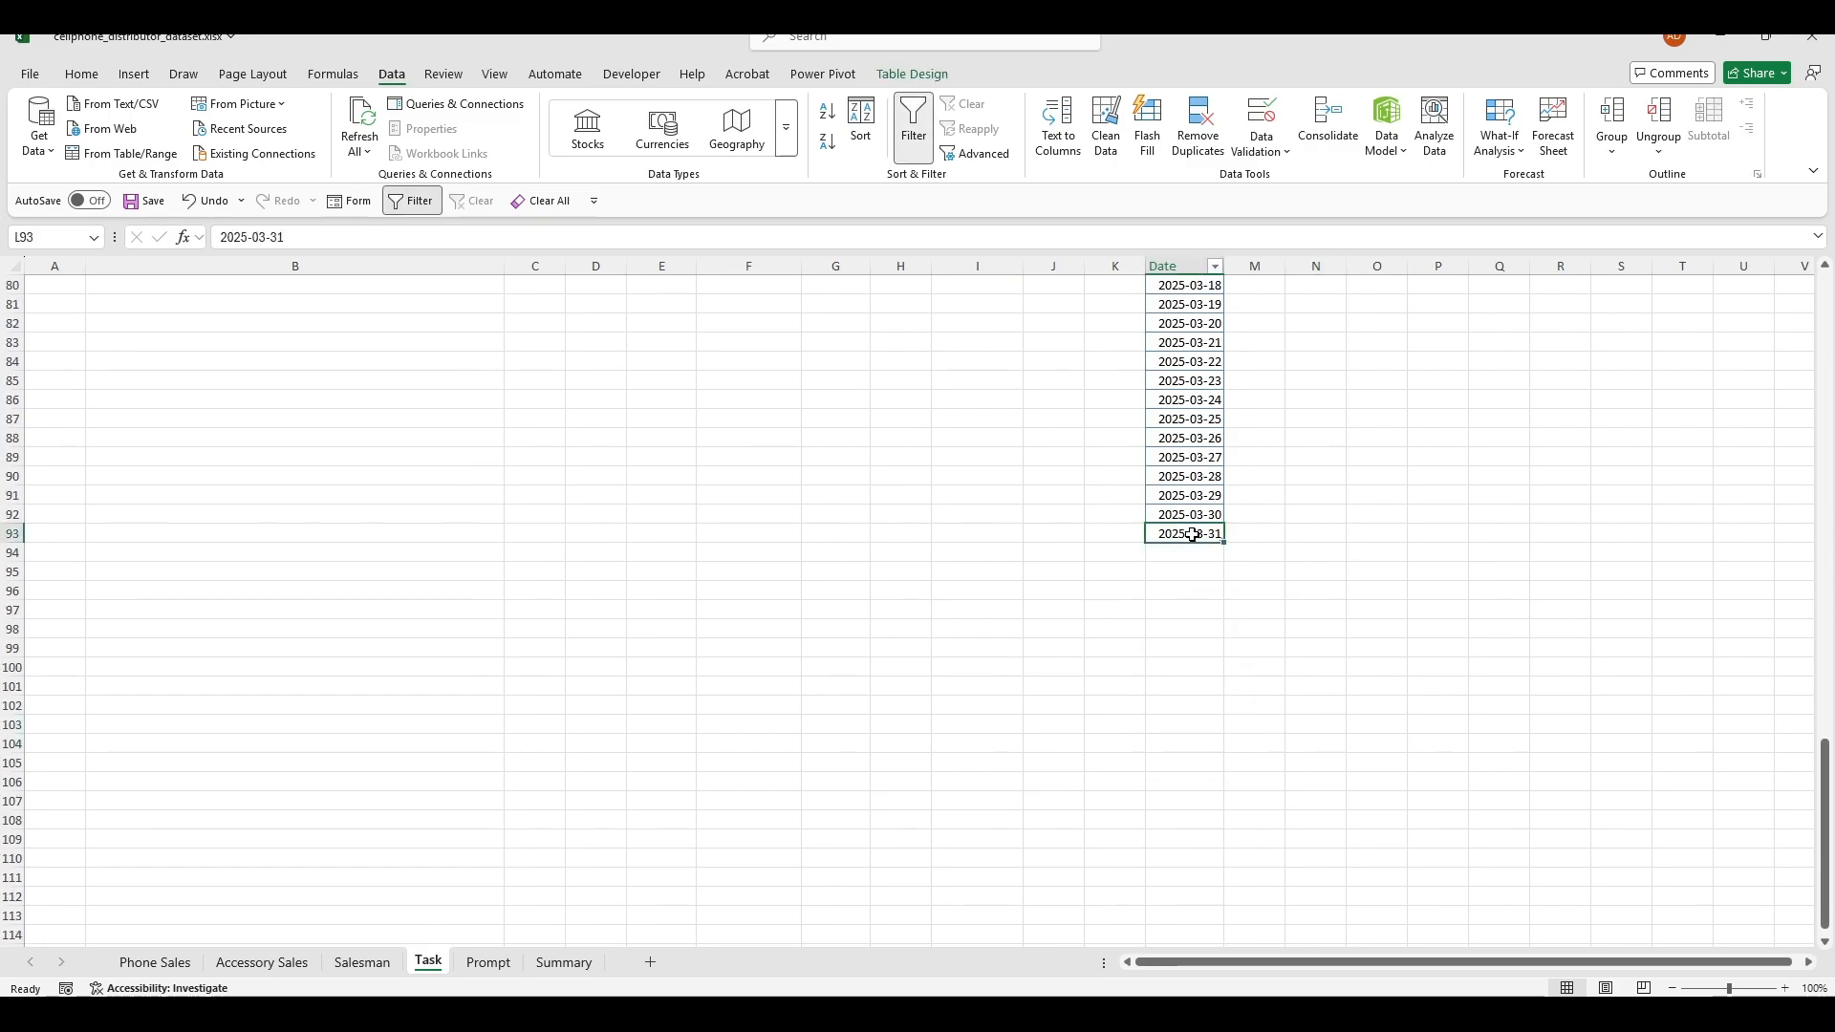
left_click(1253, 550)
left_click_drag(1196, 517, 1237, 779)
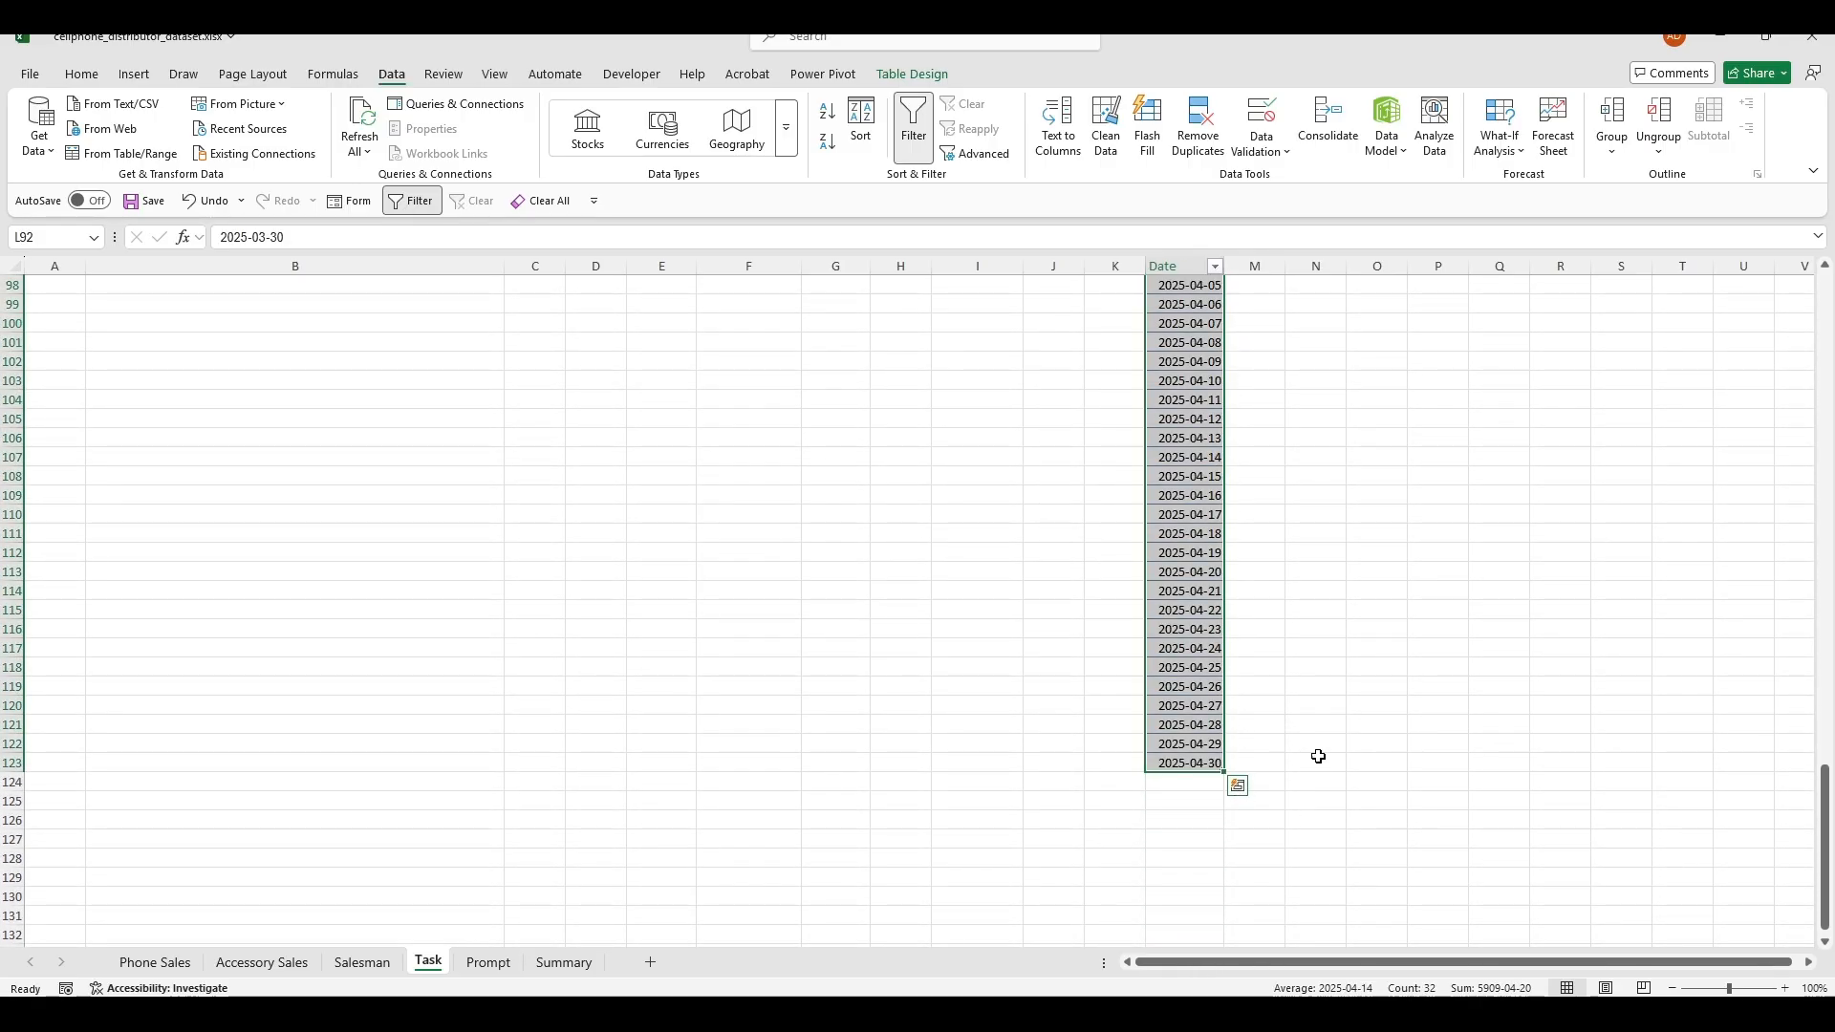
left_click(1376, 801)
Step: Refresh all data from the Summary sheet, set the Date timeline to April 2025 and review the updated PivotTables
left_click(559, 963)
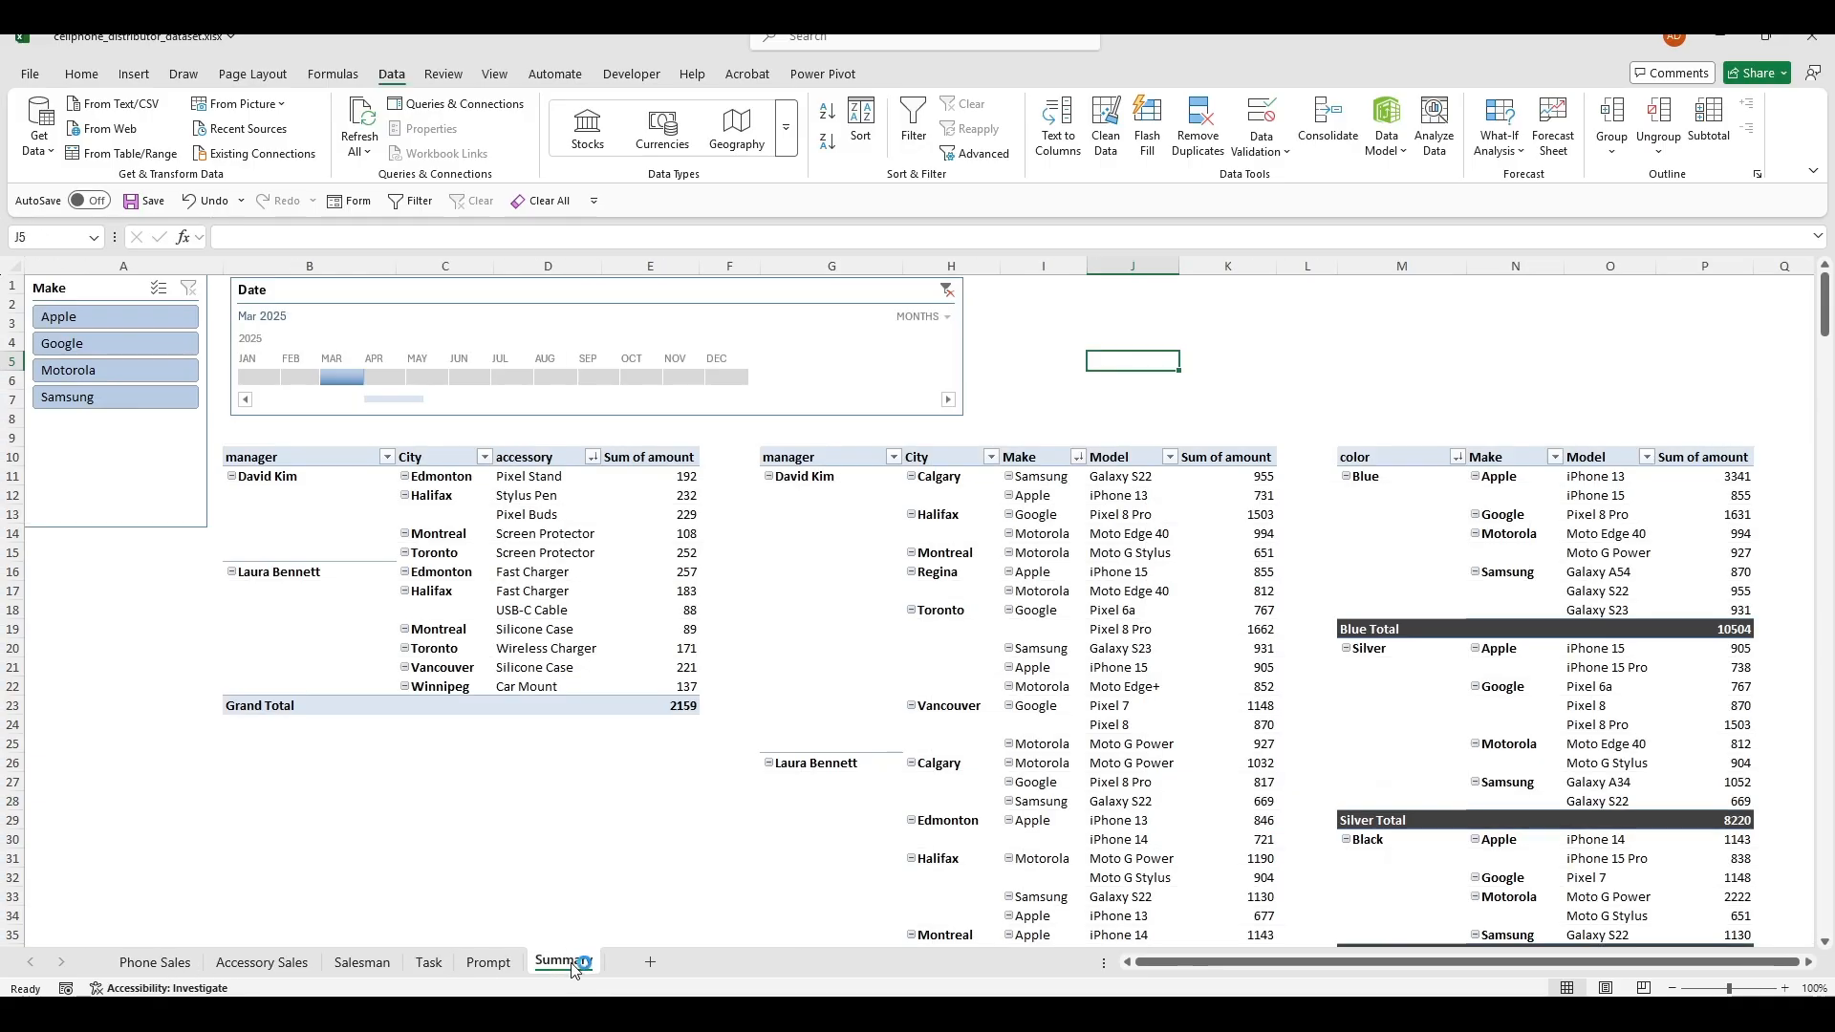
left_click(1040, 397)
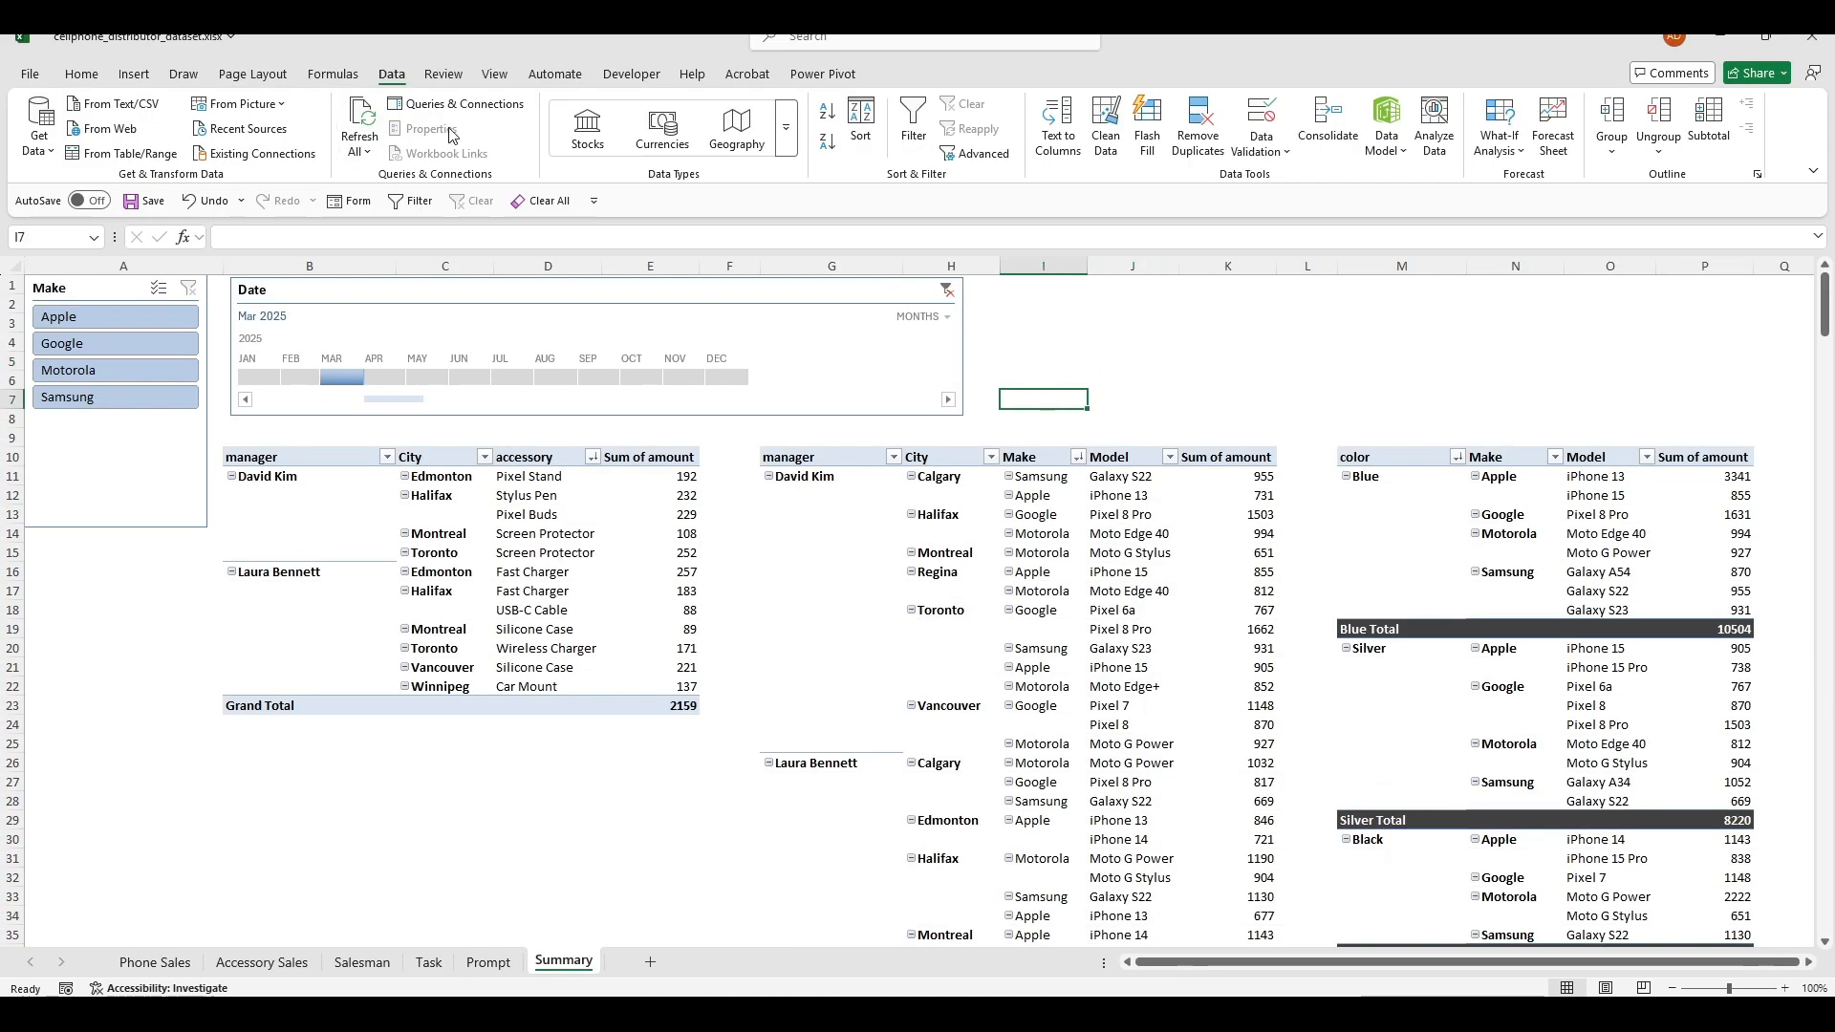
left_click(360, 117)
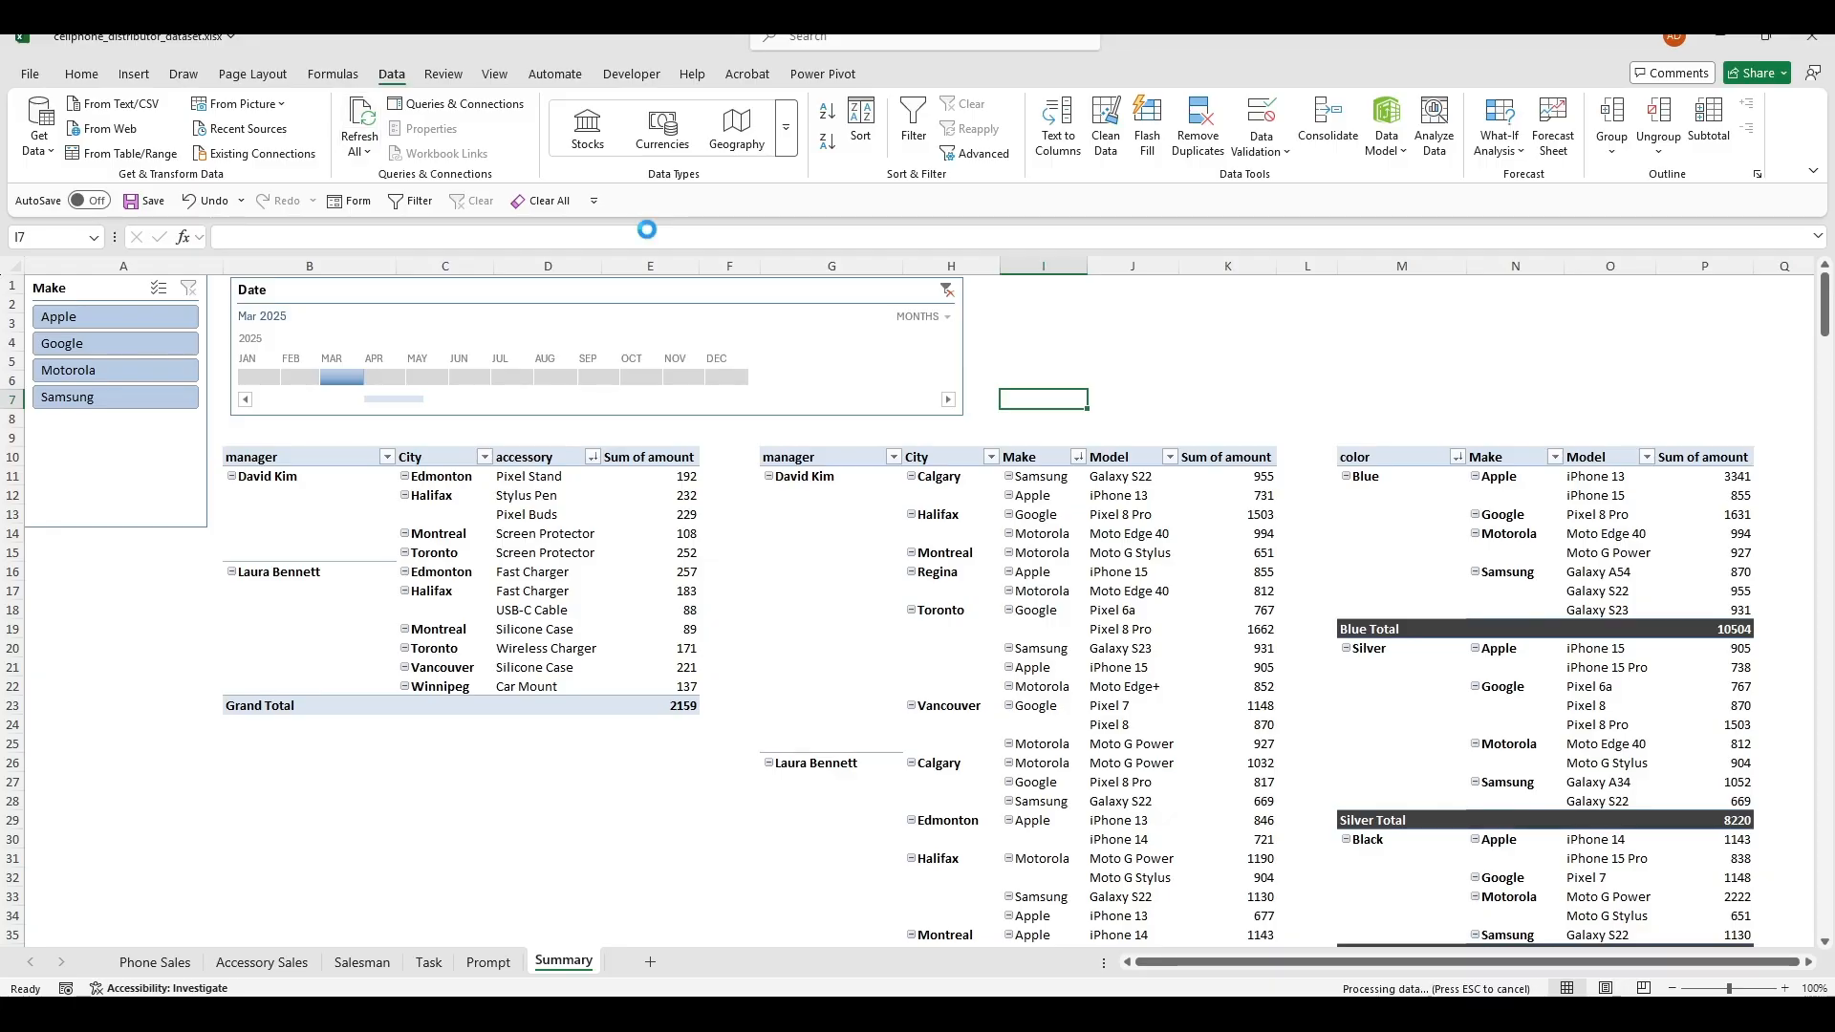
left_click(402, 378)
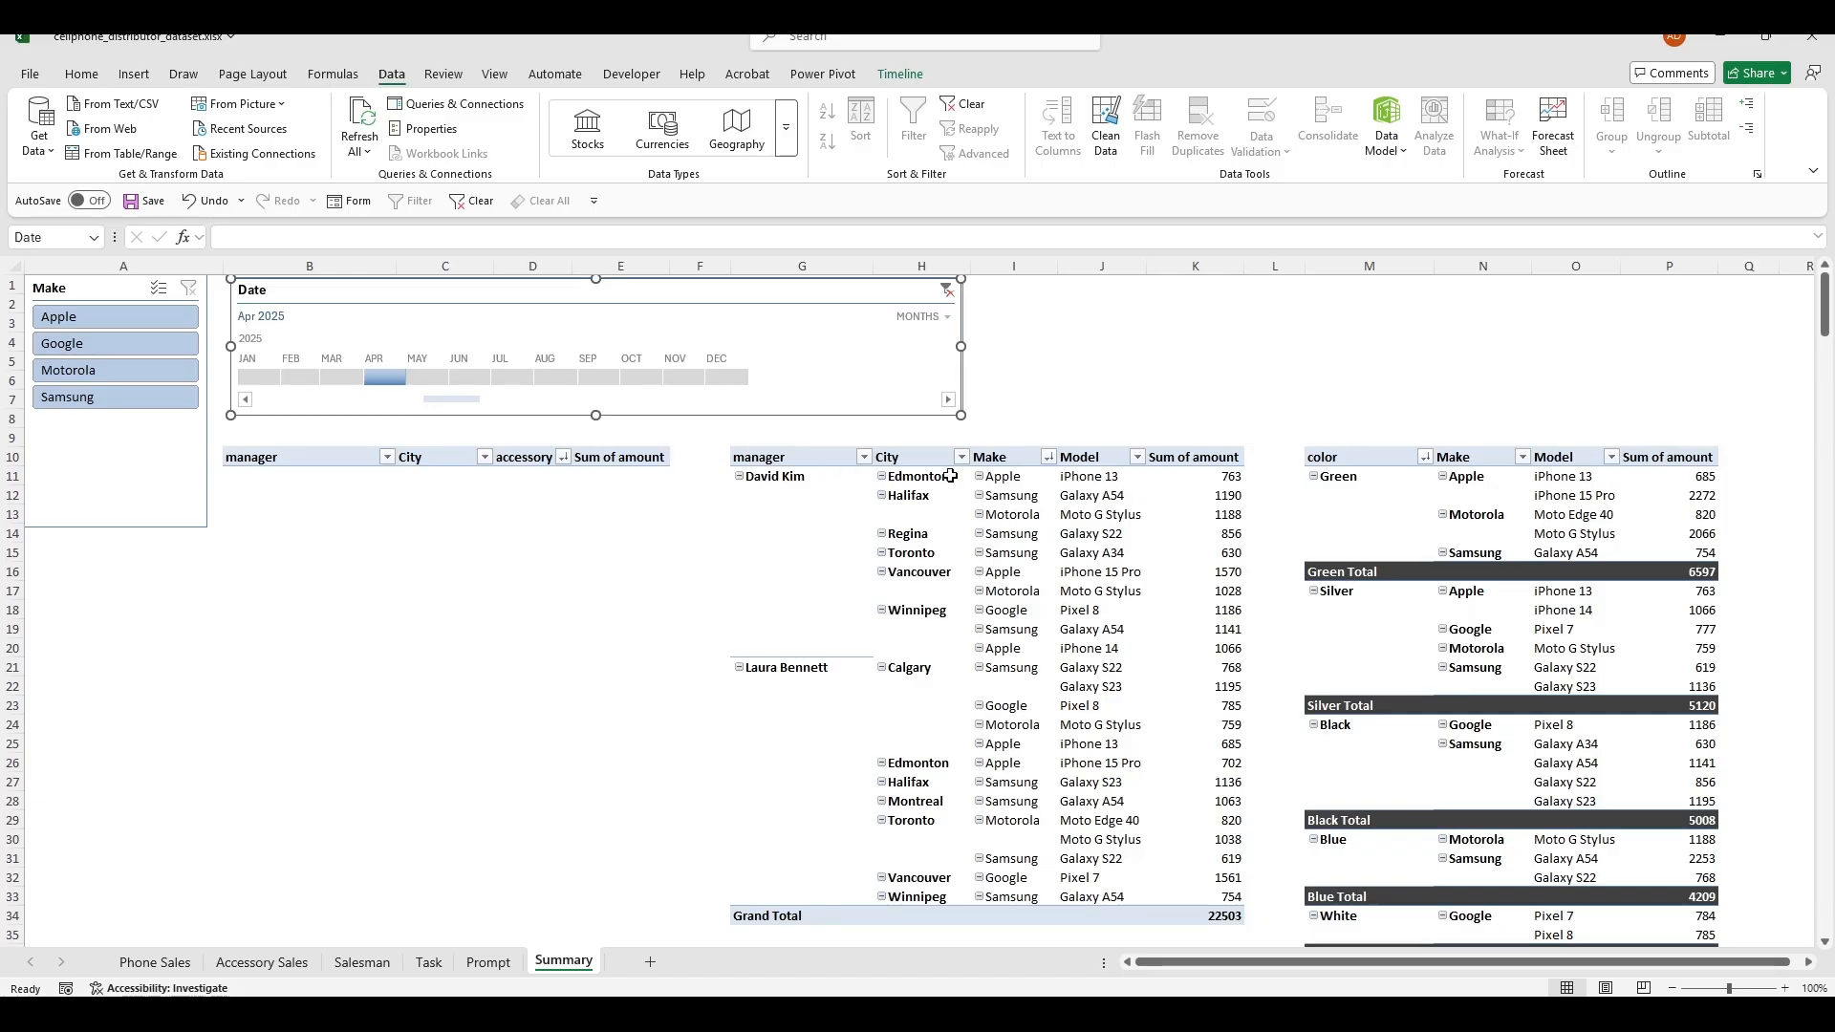
scroll(991, 503, "down", 2)
scroll(1131, 593, "up", 2)
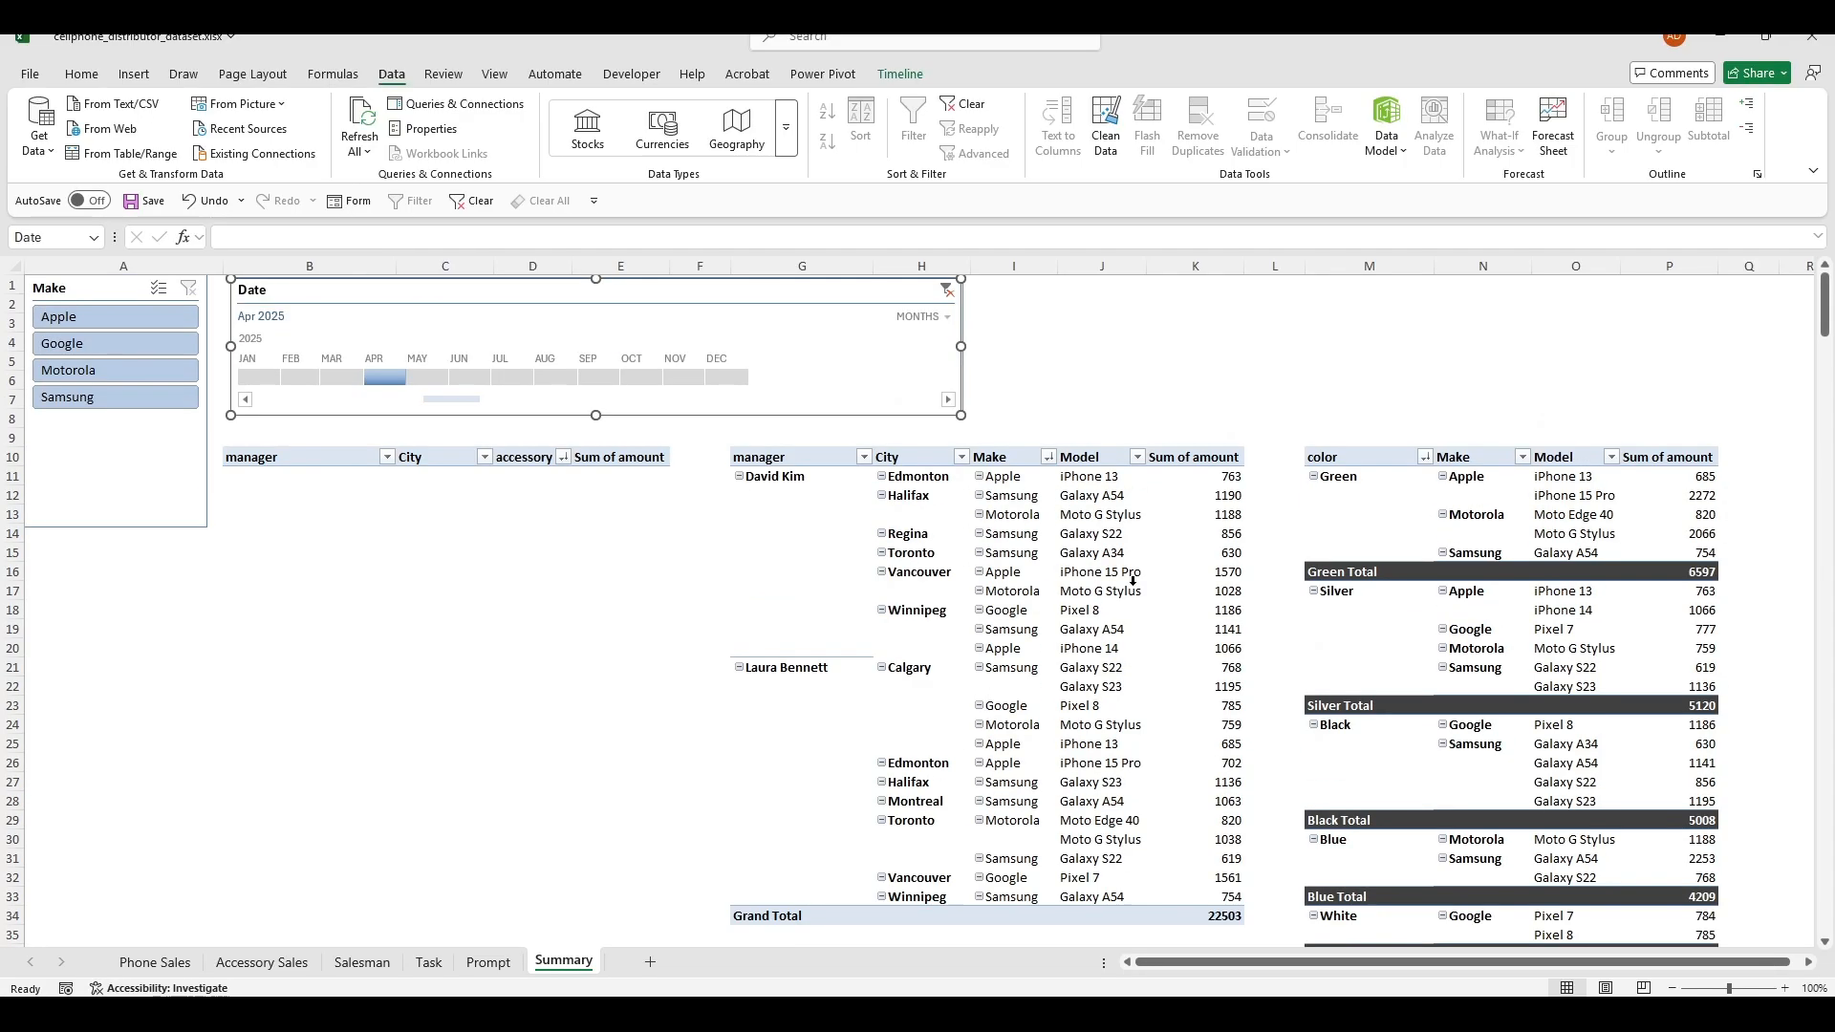
scroll(1131, 593, "down", 1)
scroll(1131, 594, "down", 1)
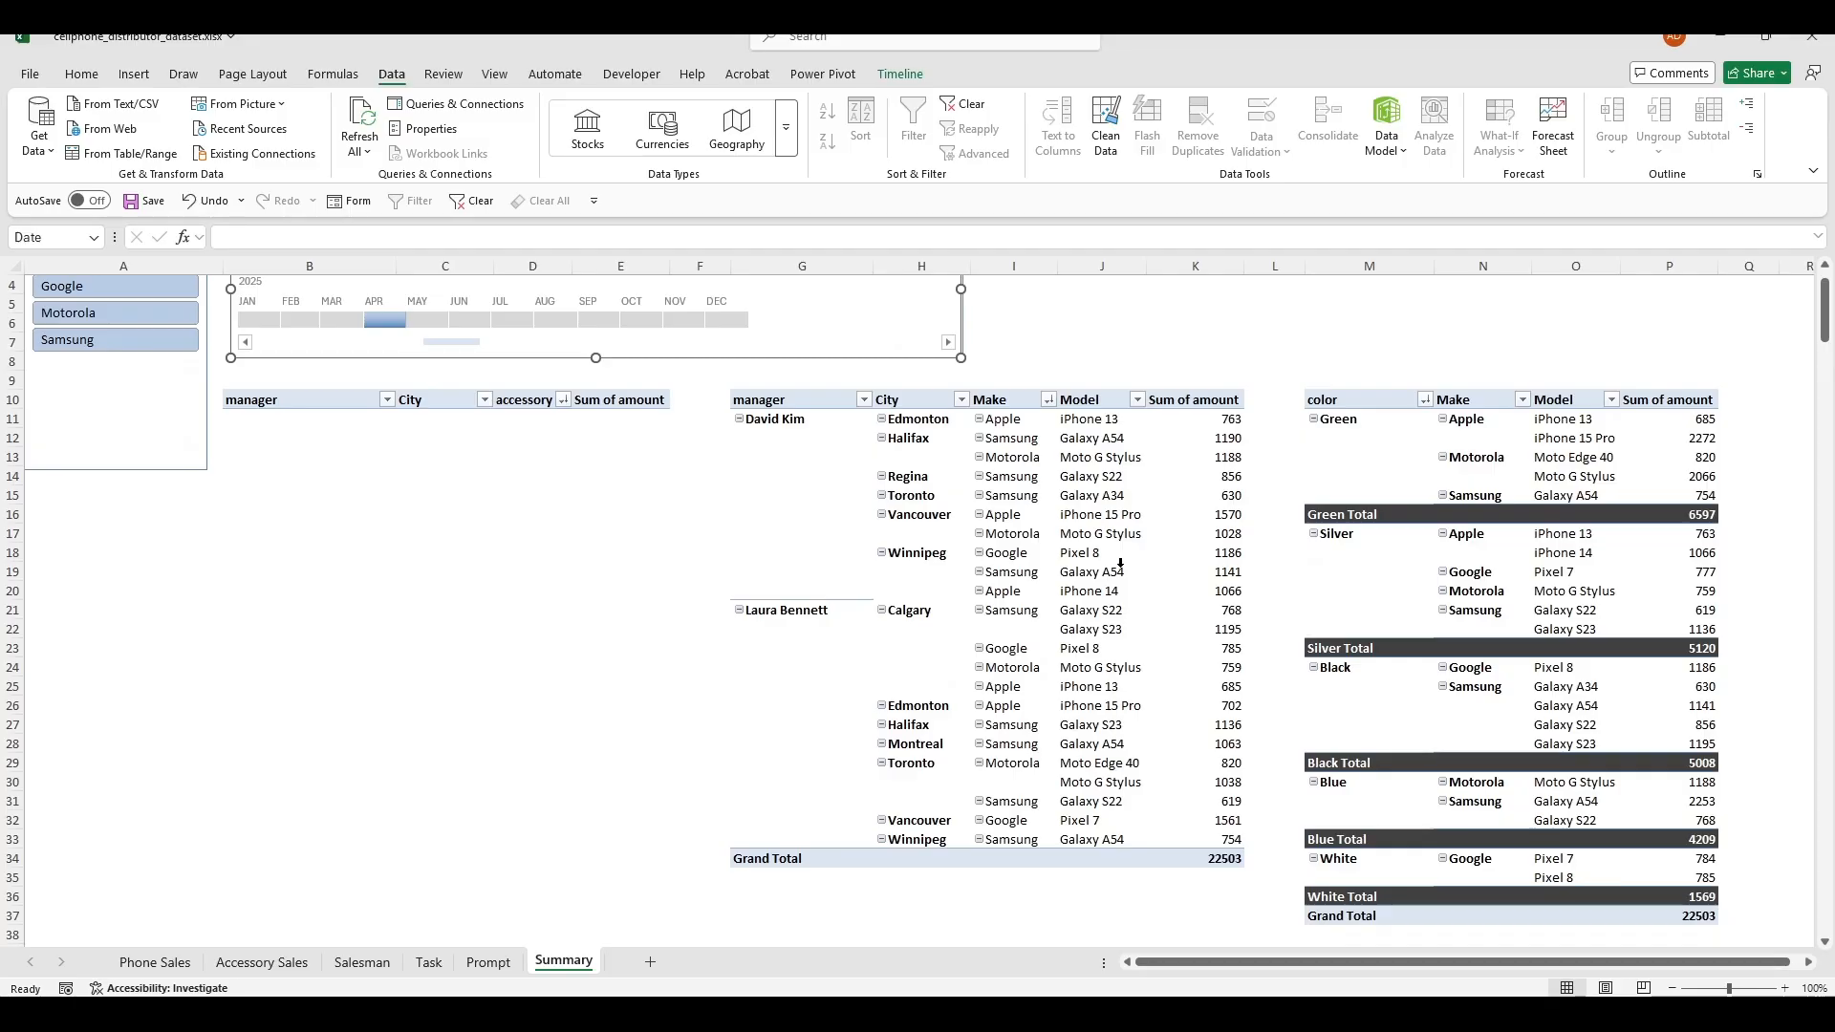